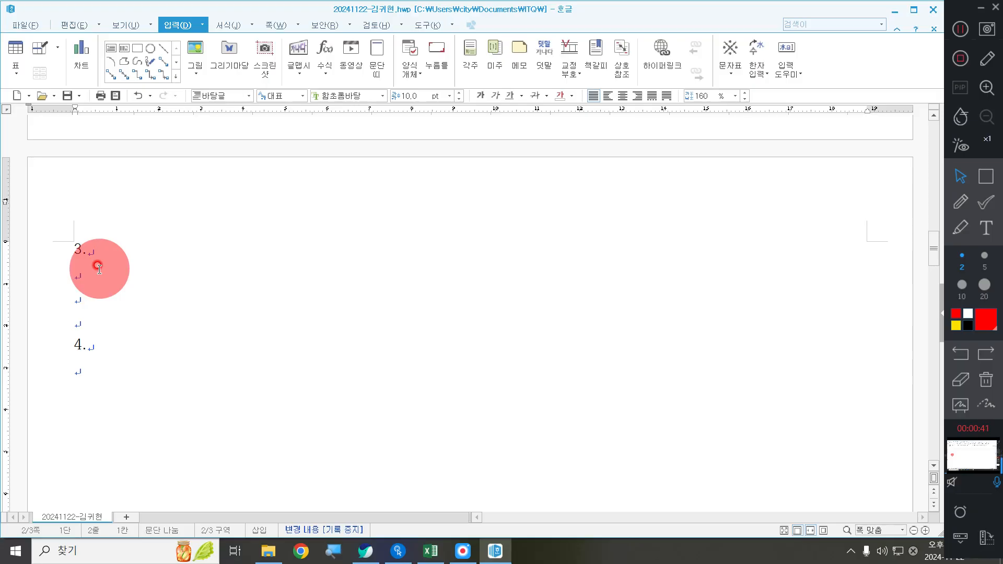
# Enter (1) and (2) on one line below "3." with a wide gap between them, and place the cursor after (1)
pyautogui.write('(1)             (2)')
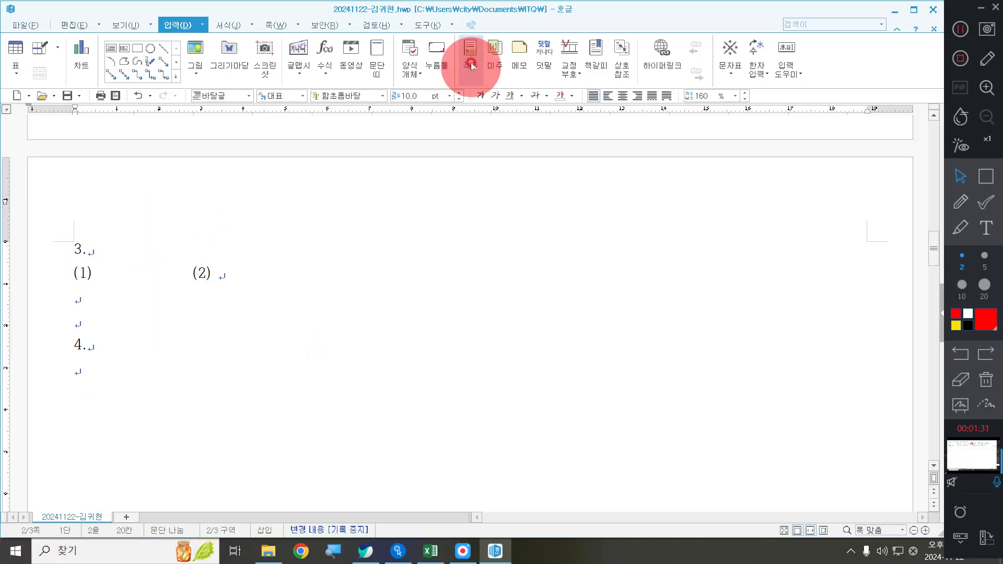
pyautogui.click(109, 275)
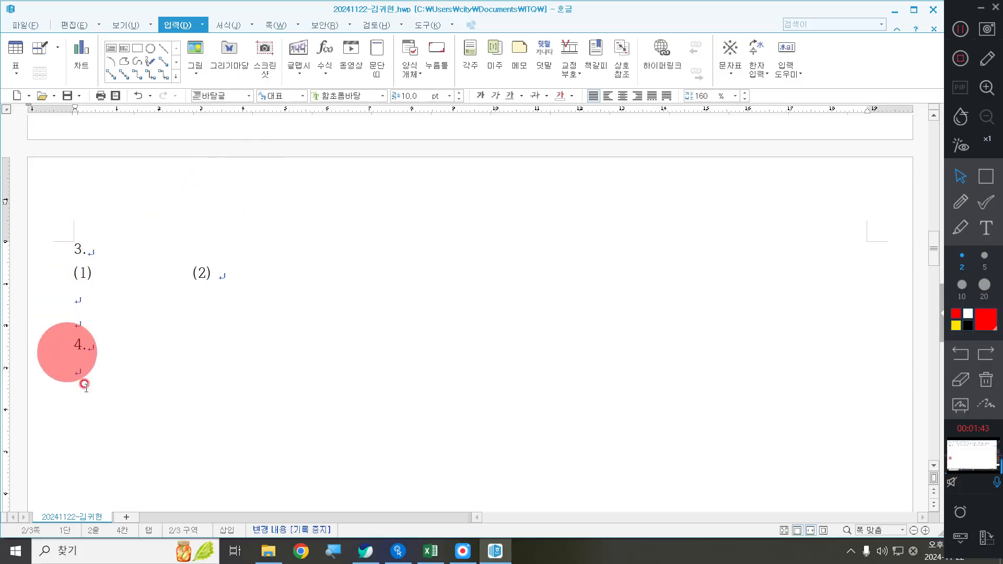
pyautogui.write('=')
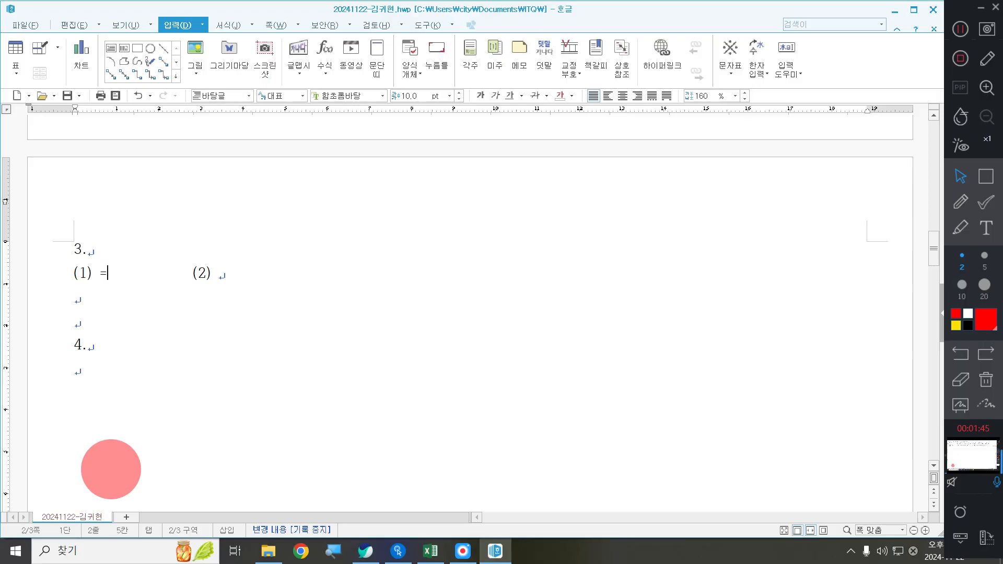
pyautogui.press('BackSpace')
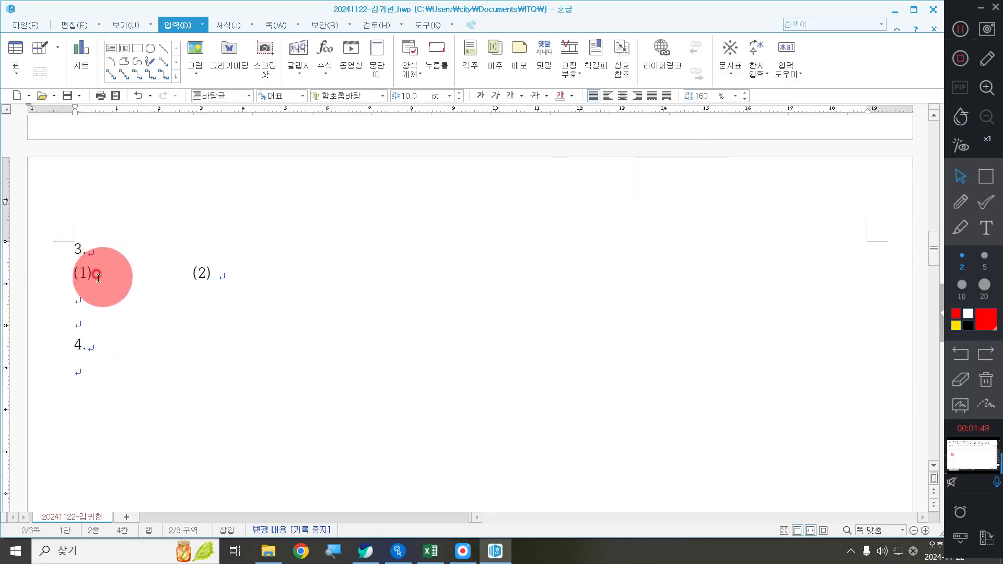
pyautogui.click(332, 551)
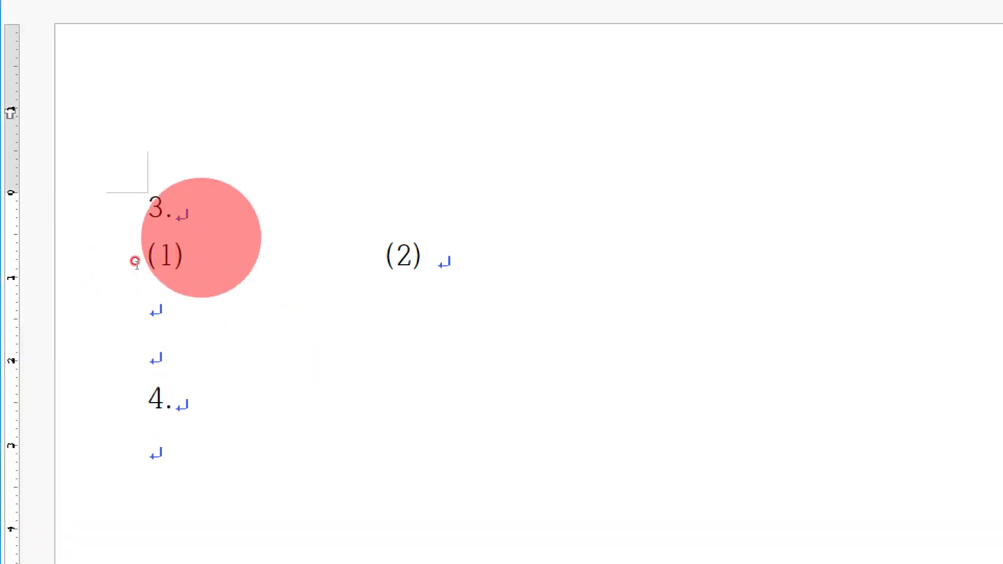
pyautogui.click(818, 343)
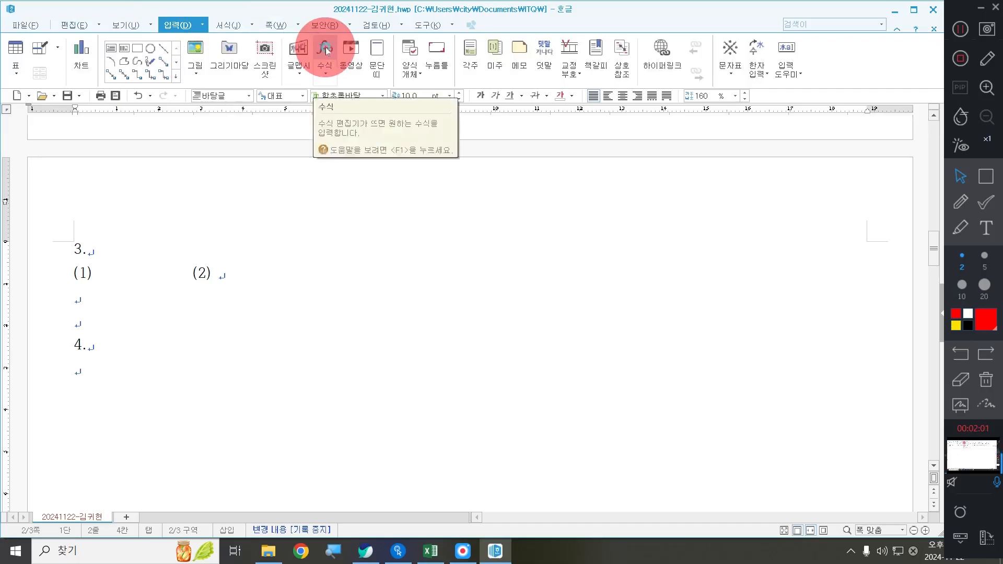
pyautogui.click(325, 49)
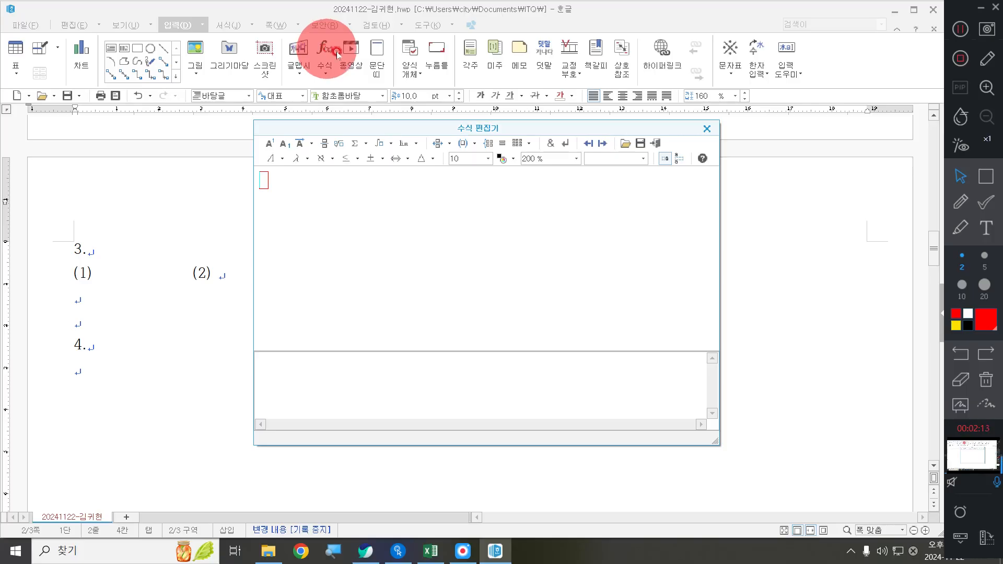
pyautogui.click(707, 128)
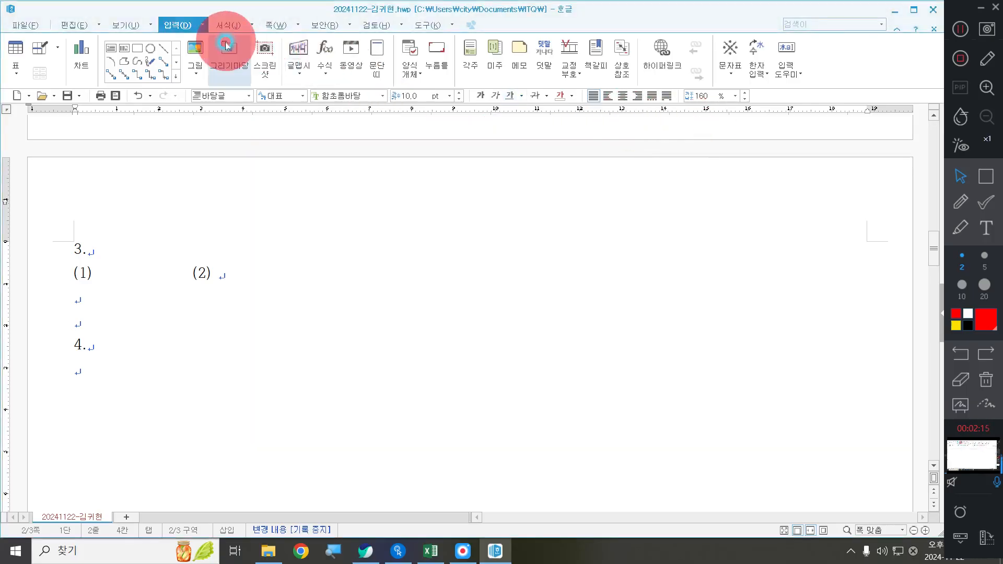
pyautogui.click(323, 49)
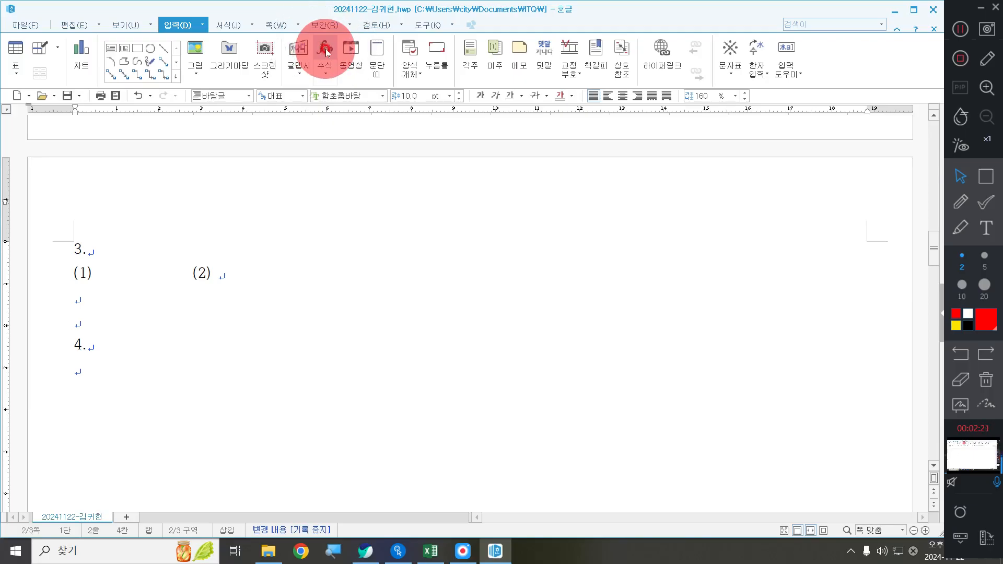
# Insert an equation after (1) and begin it with "Q="
pyautogui.click(325, 50)
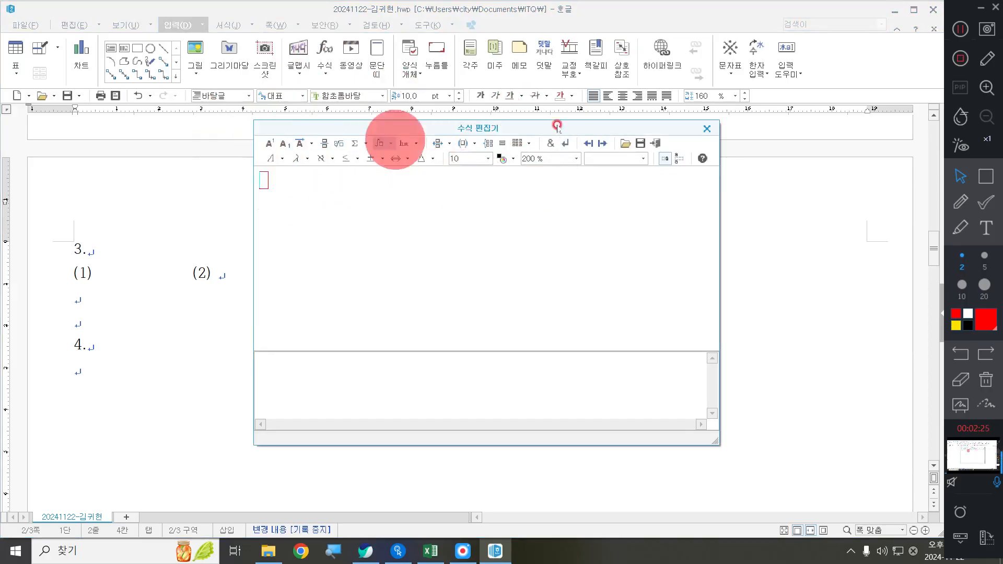
pyautogui.click(328, 50)
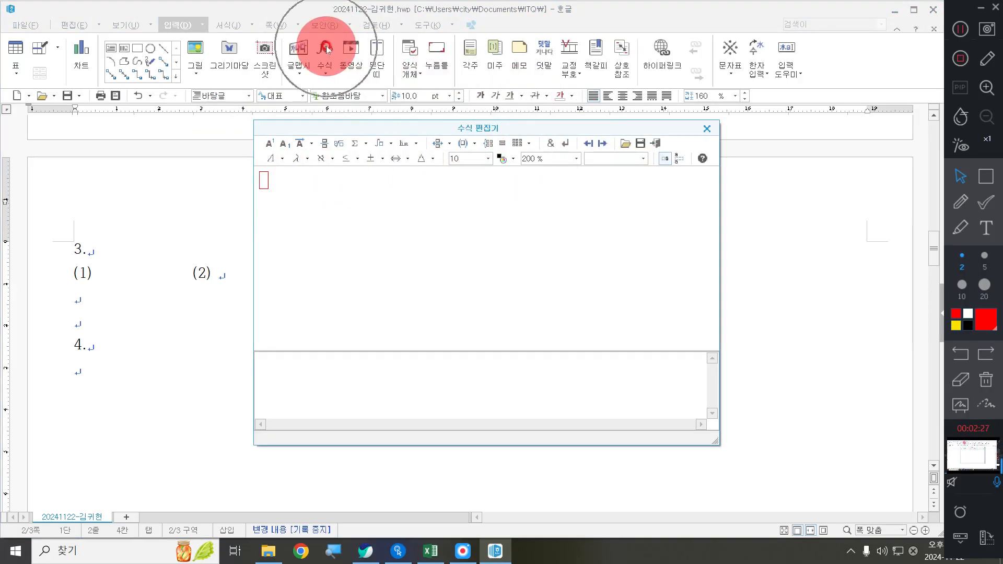
pyautogui.click(327, 50)
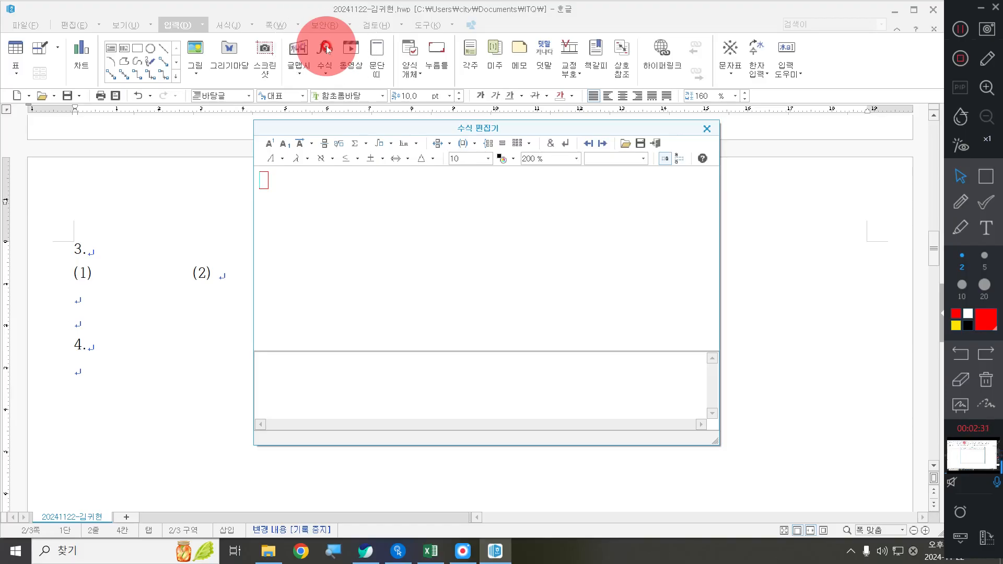
pyautogui.write('Q')
pyautogui.press('BackSpace')
pyautogui.write('Q=')
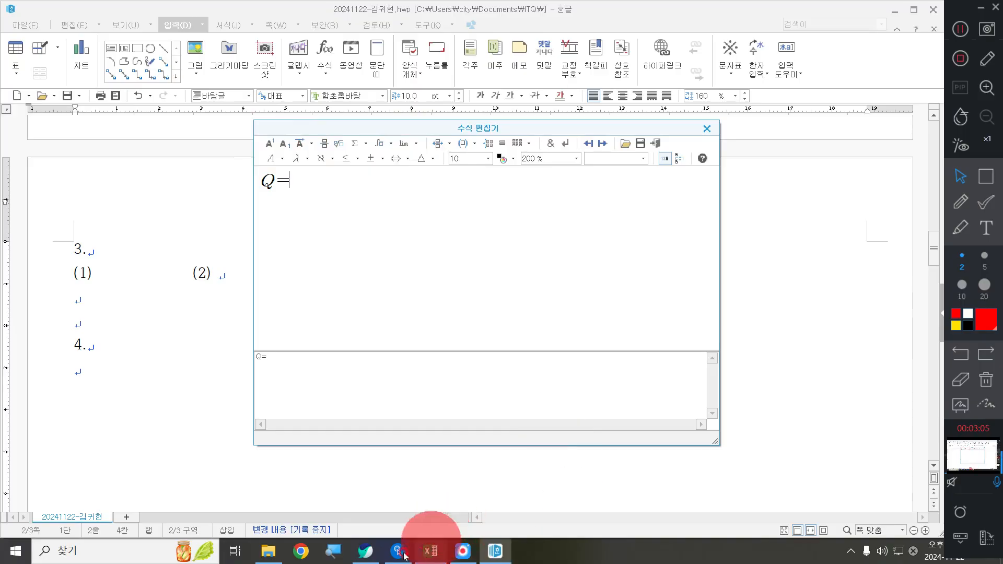
# Add a lowercase lim expression after "Q=" with △t approaching 0 beneath it
pyautogui.click(331, 552)
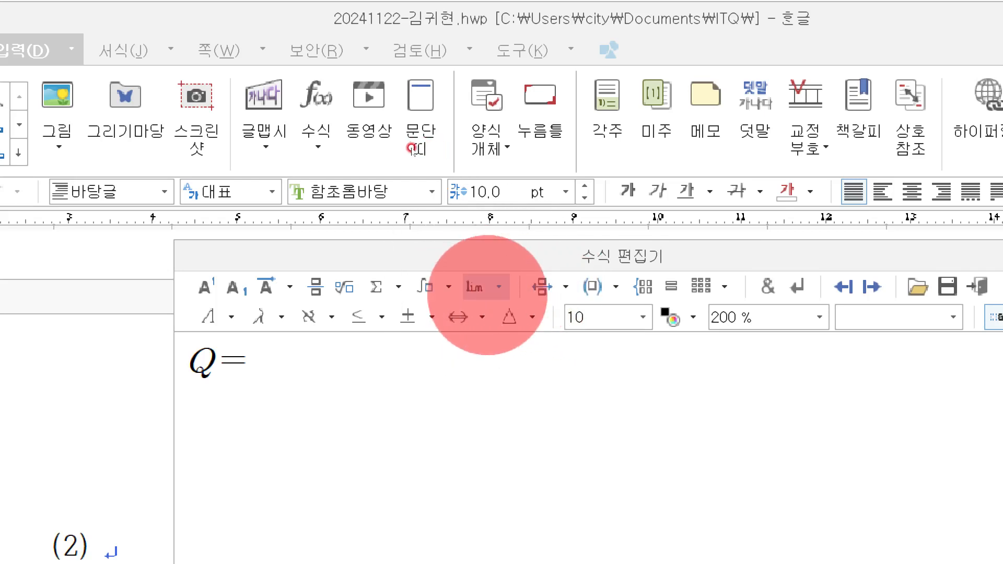
pyautogui.click(487, 291)
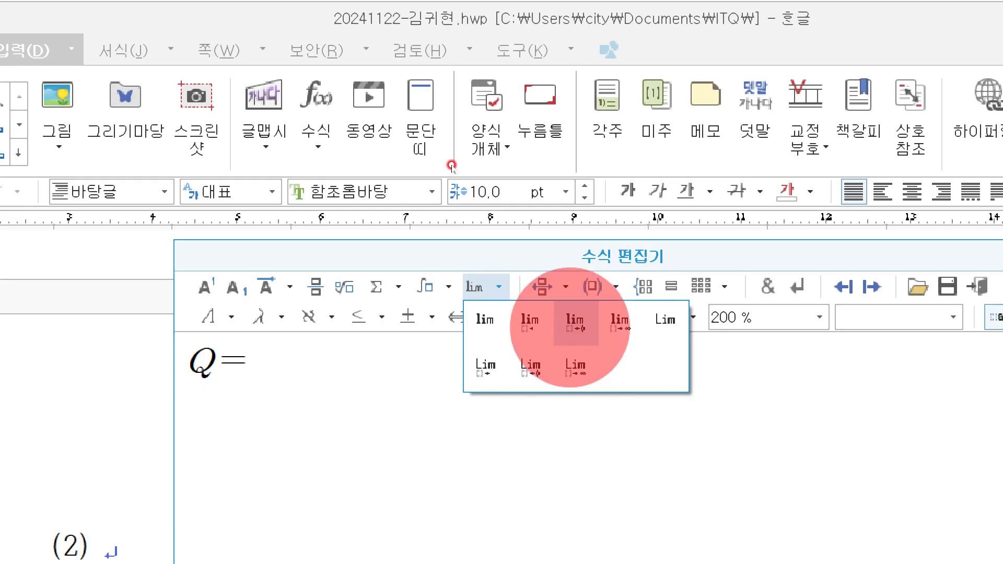
pyautogui.click(575, 320)
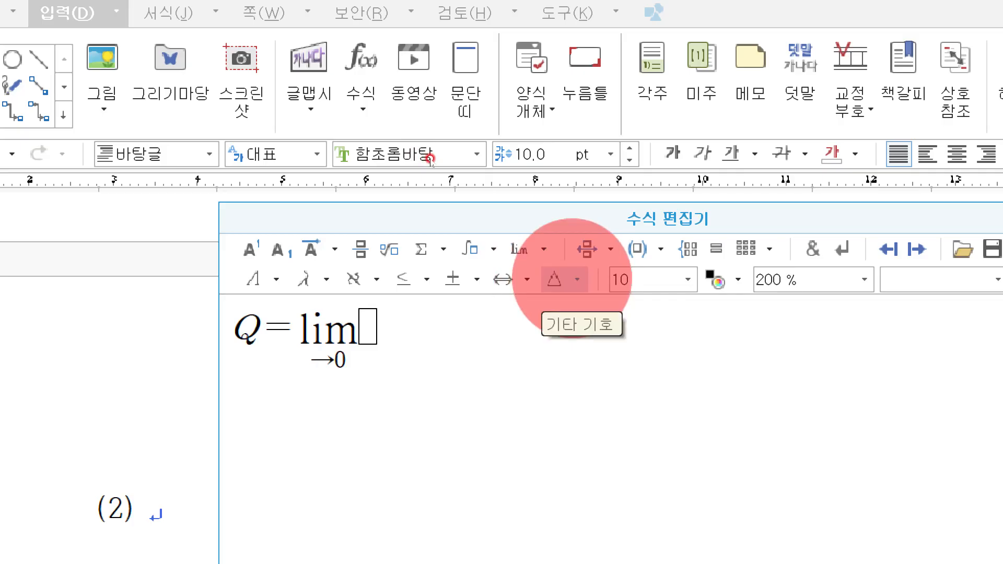
pyautogui.click(572, 278)
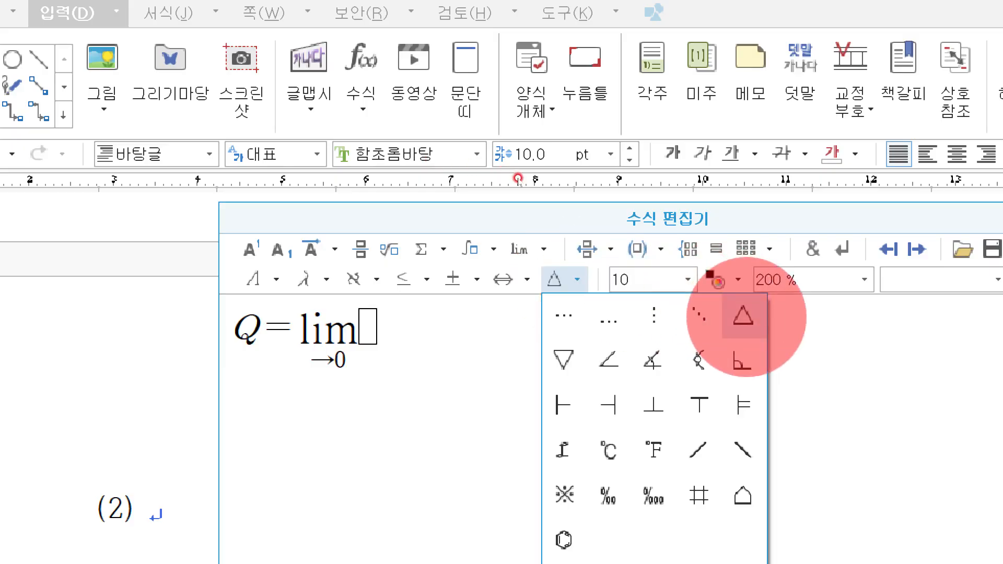
pyautogui.click(743, 316)
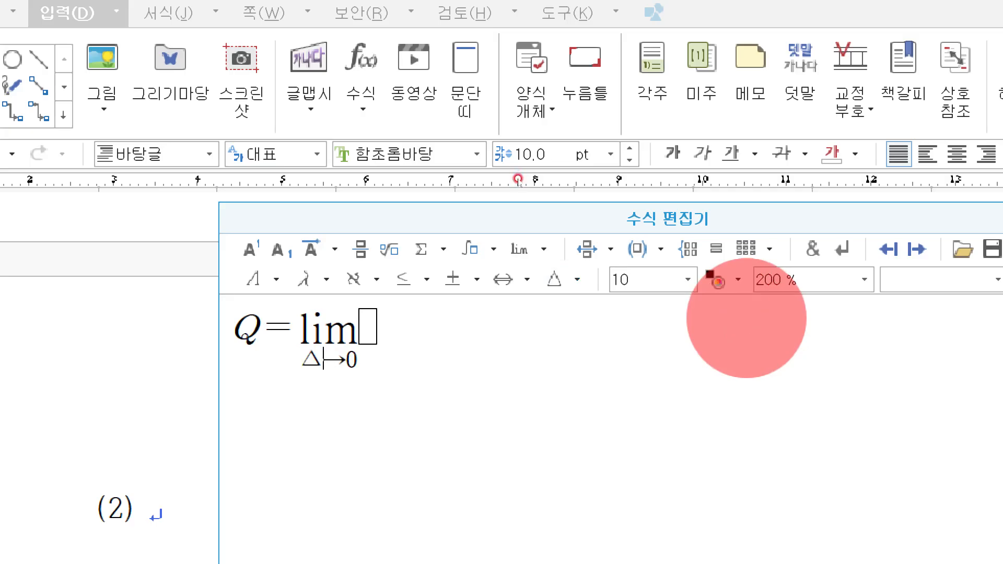
pyautogui.write('t')
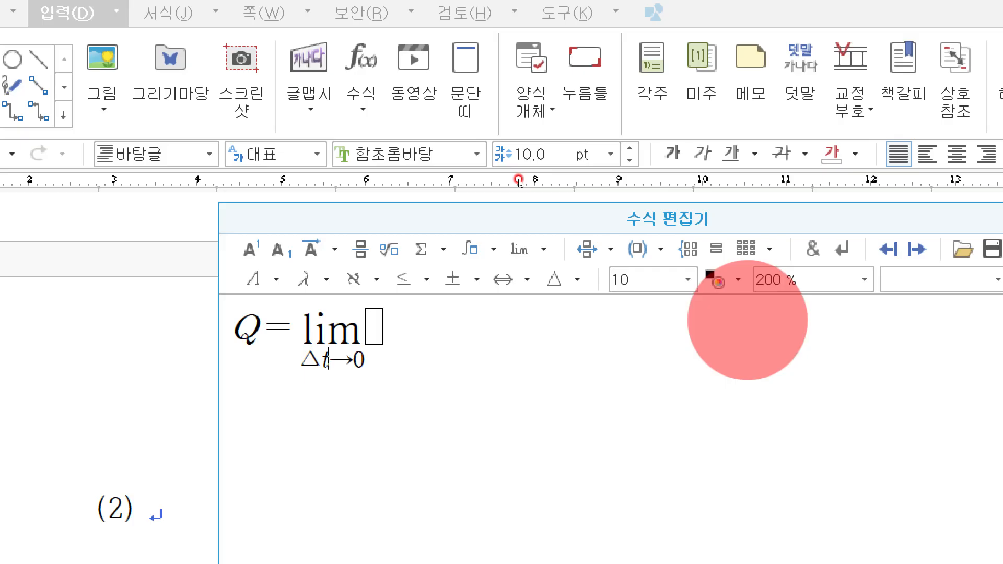
# Insert a fraction in the limit's empty placeholder and enter △s as its numerator
pyautogui.press('Right')
pyautogui.press('Right')
pyautogui.press('Right')
pyautogui.press('Tab')
pyautogui.press('Left')
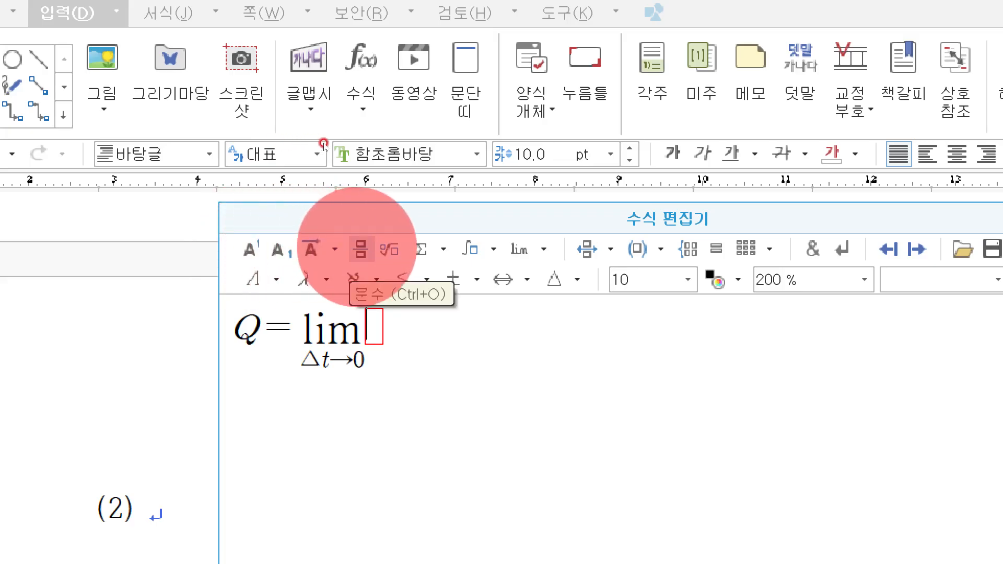
pyautogui.click(359, 248)
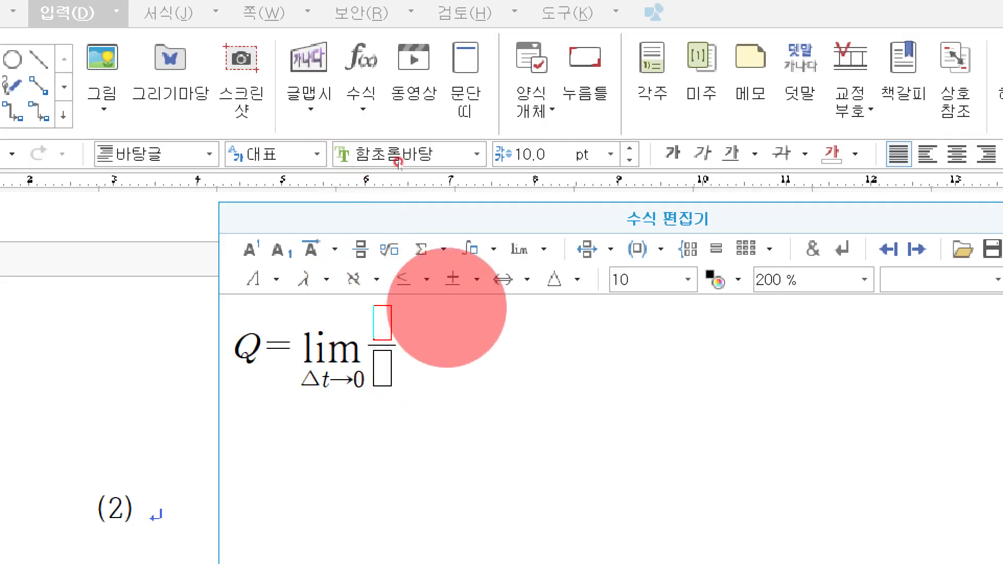
pyautogui.click(559, 279)
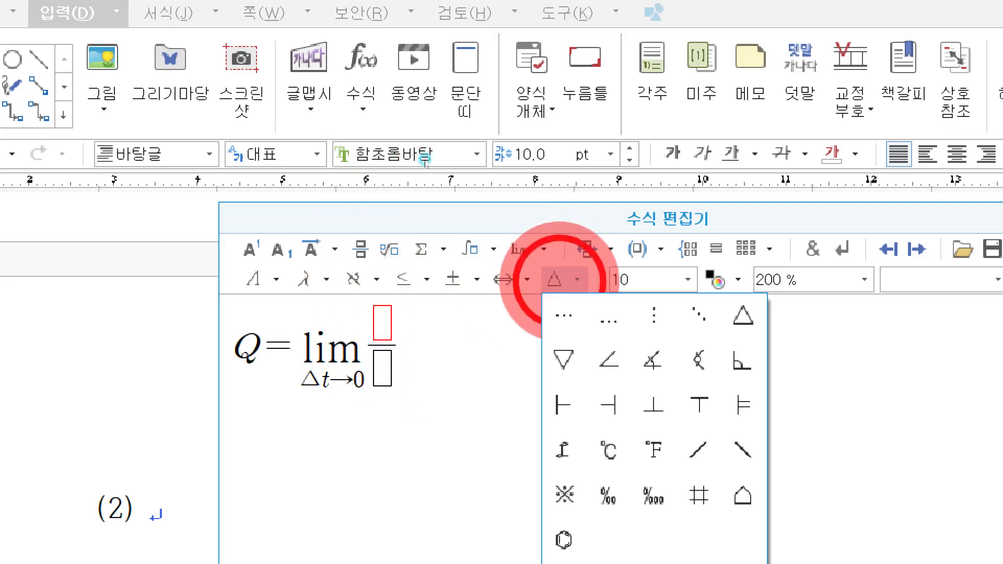
pyautogui.click(741, 315)
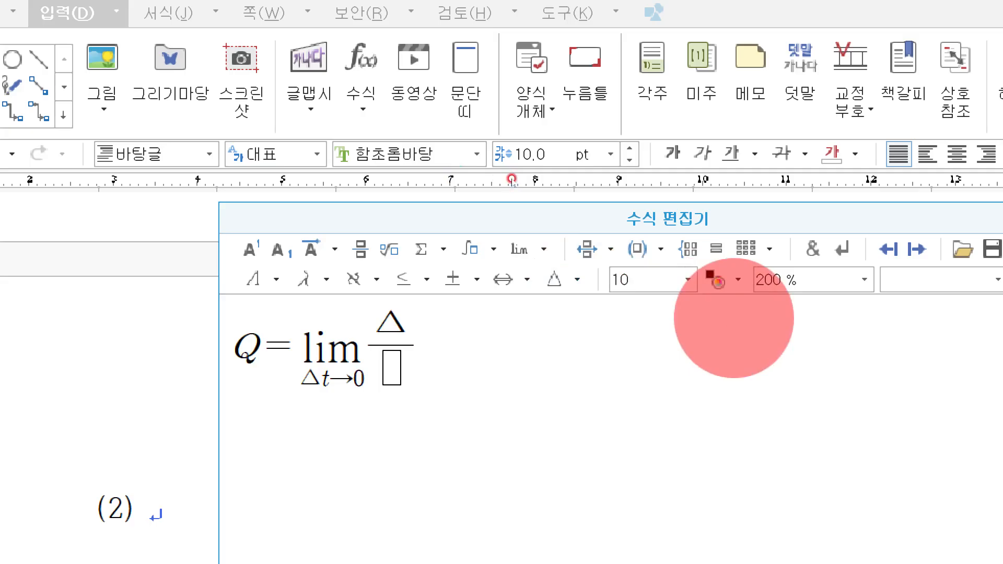
pyautogui.write('s')
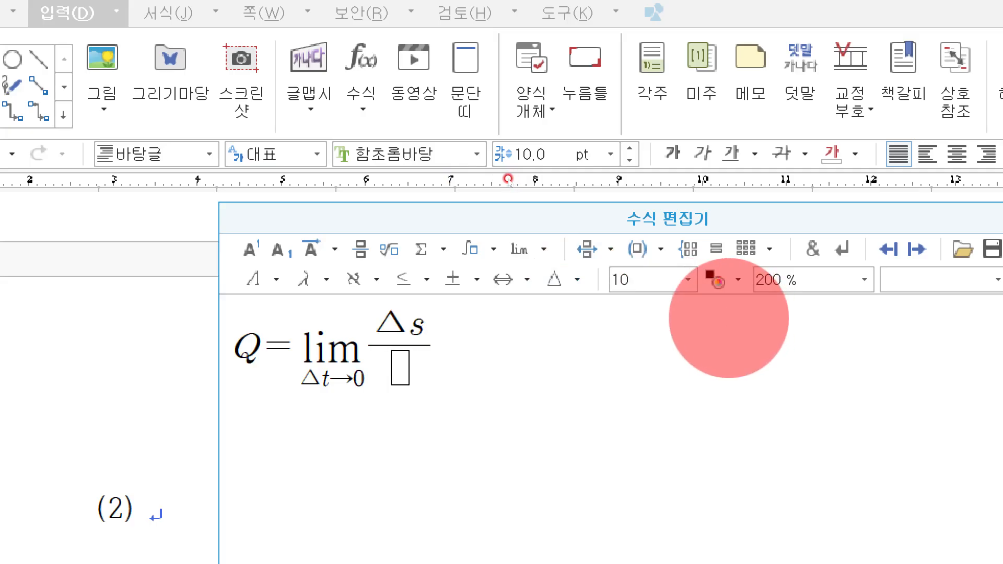
# Fill the denominator below △s with △t
pyautogui.press('Tab')
pyautogui.hotkey('shift', 'Tab')
pyautogui.press('Tab')
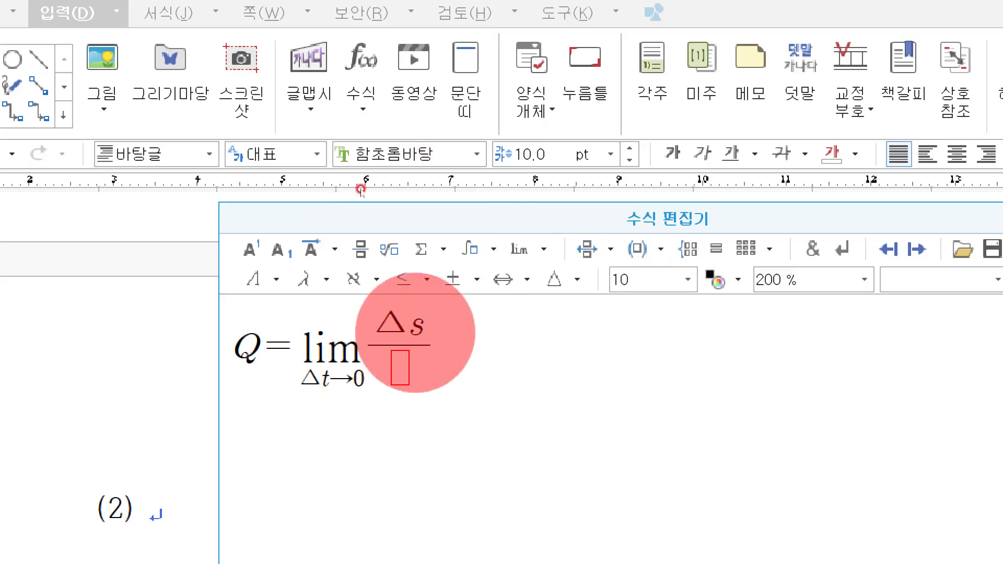
pyautogui.click(577, 279)
pyautogui.click(742, 316)
pyautogui.write('t')
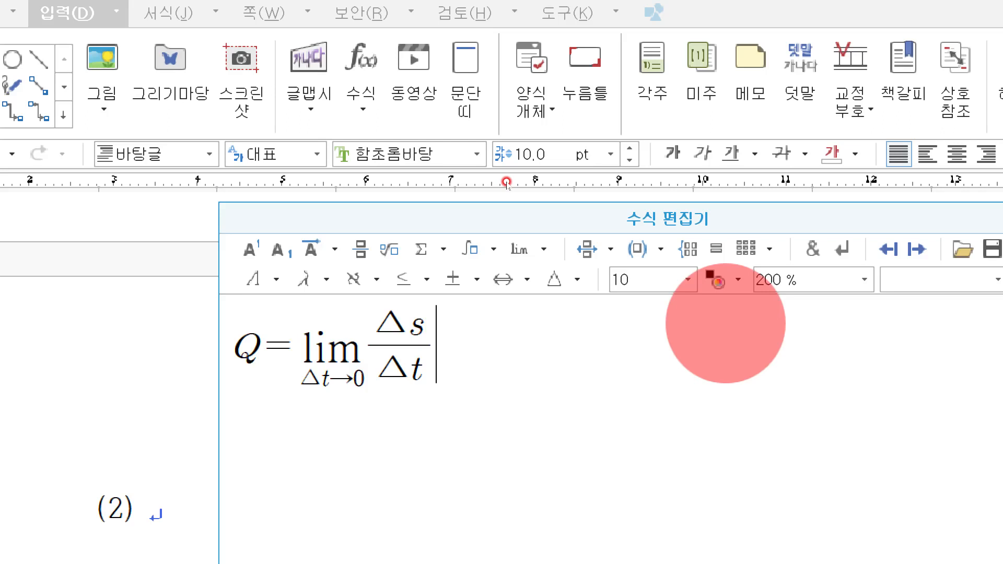
# Continue the equation with an equals sign and a second fraction whose numerator is d²s
pyautogui.write('=')
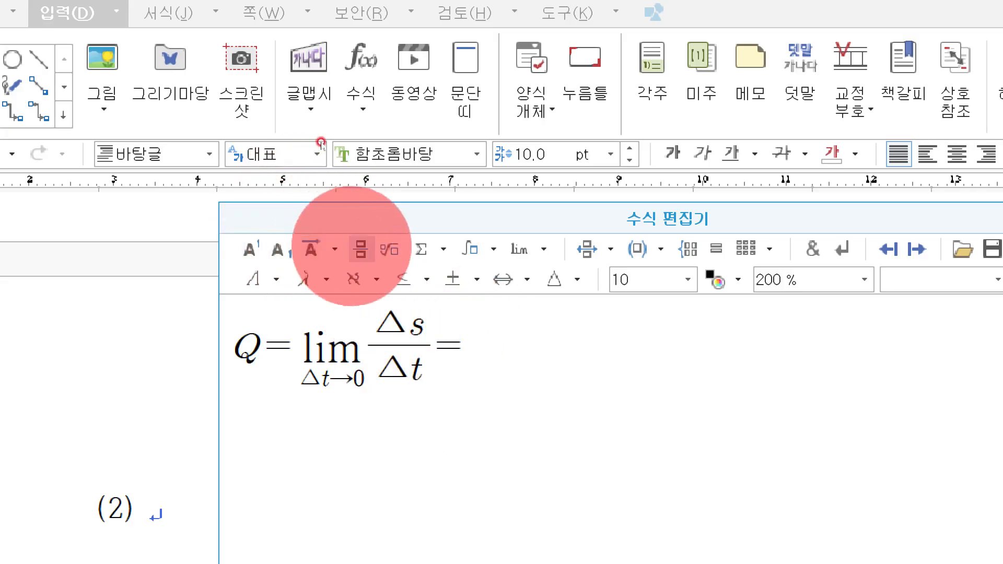
pyautogui.click(360, 250)
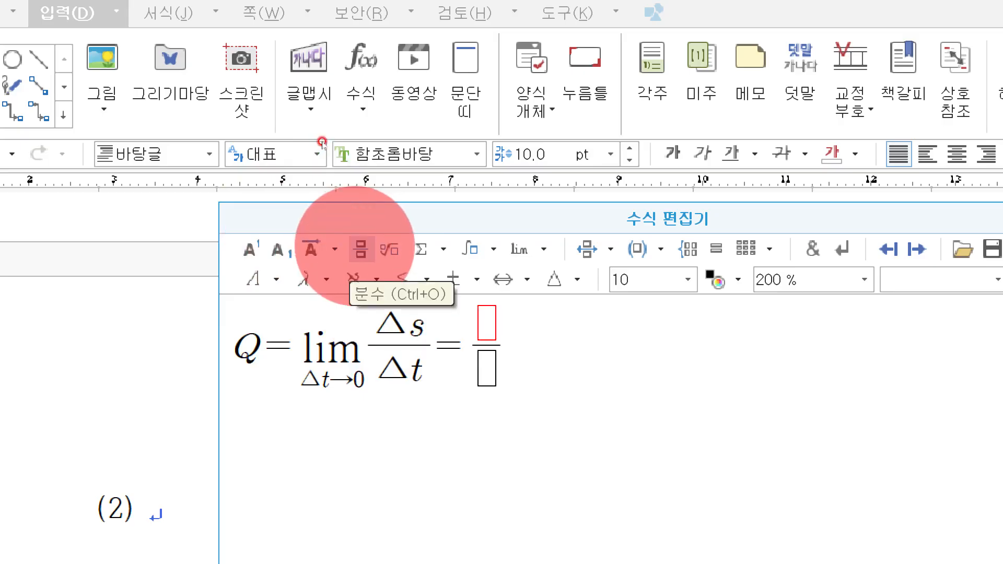
pyautogui.write('d')
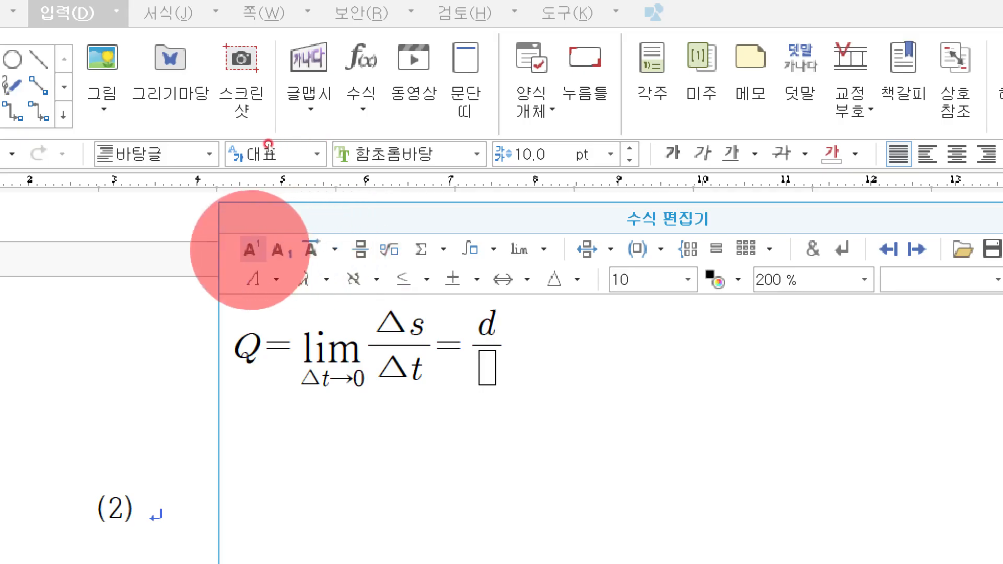
pyautogui.click(249, 250)
pyautogui.write('2')
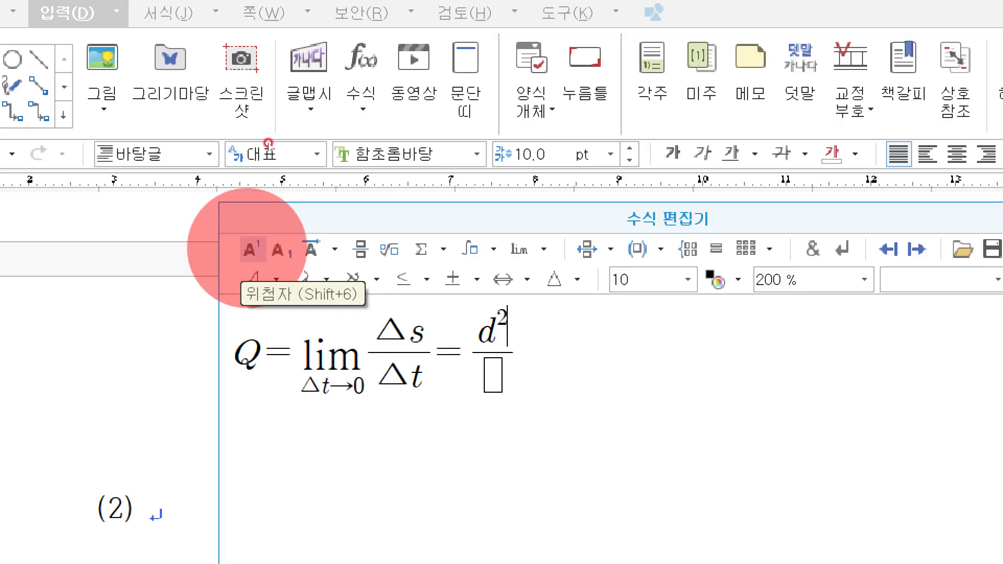
pyautogui.write('s')
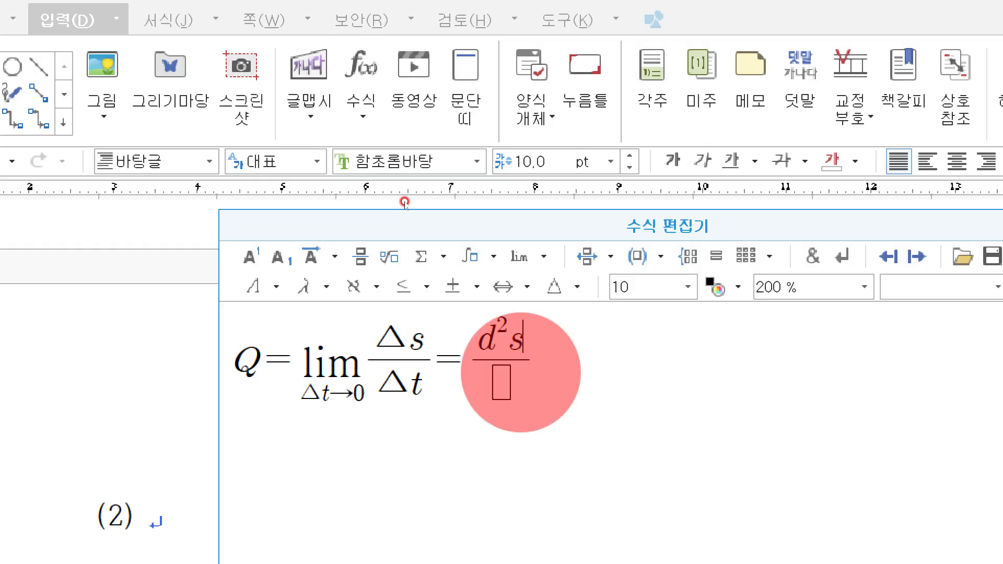
# Enter dt² as the denominator of the second fraction
pyautogui.press('Tab')
pyautogui.write('dt')
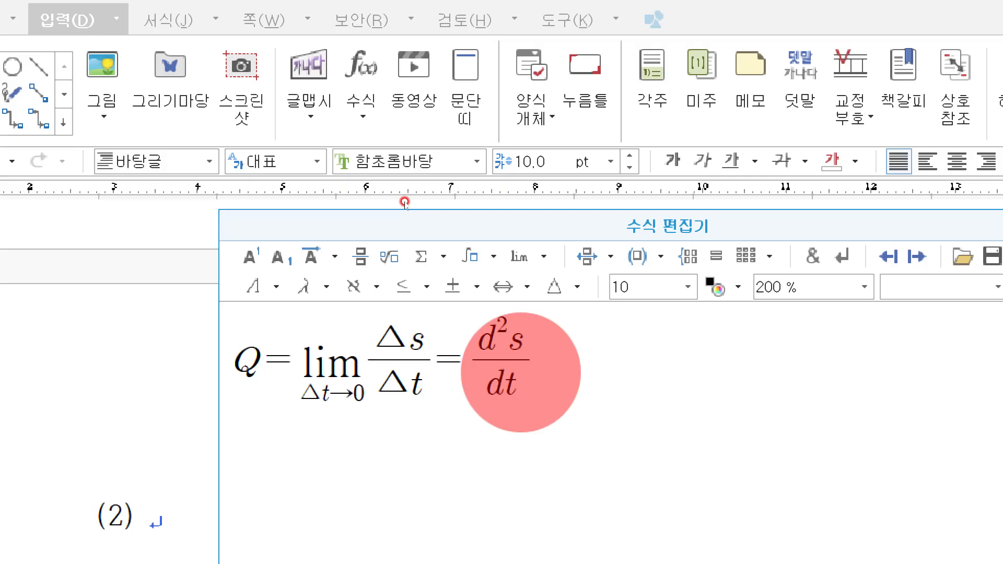
pyautogui.click(250, 256)
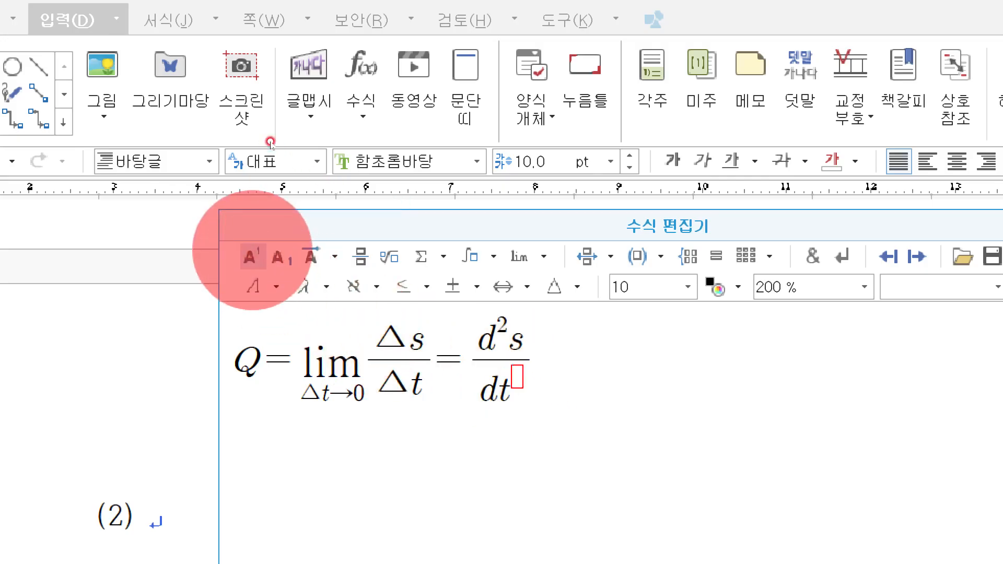
pyautogui.write('2')
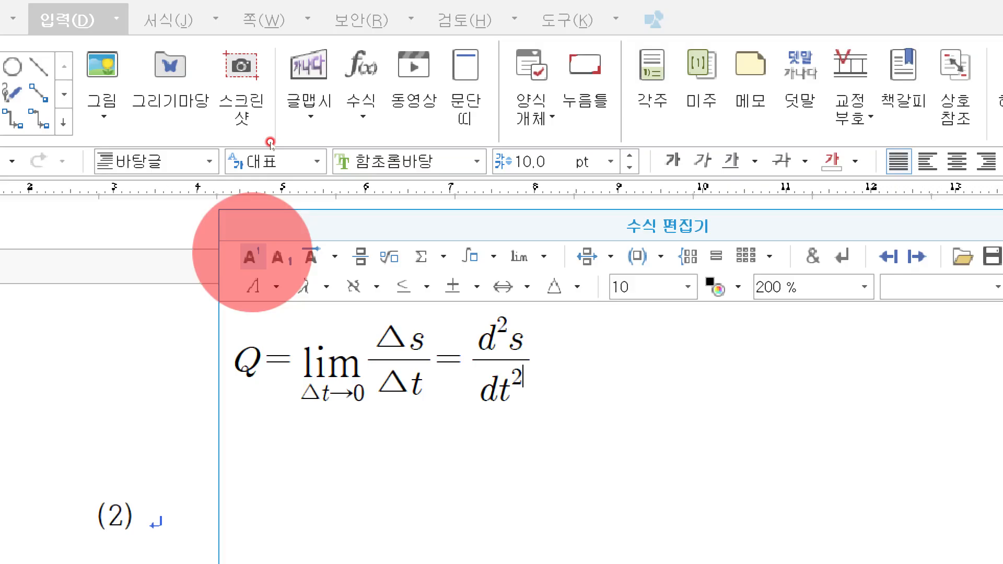
# Append "+1" to the equation after the second fraction, outside its denominator
pyautogui.press('Right')
pyautogui.press('Right')
pyautogui.write('+1')
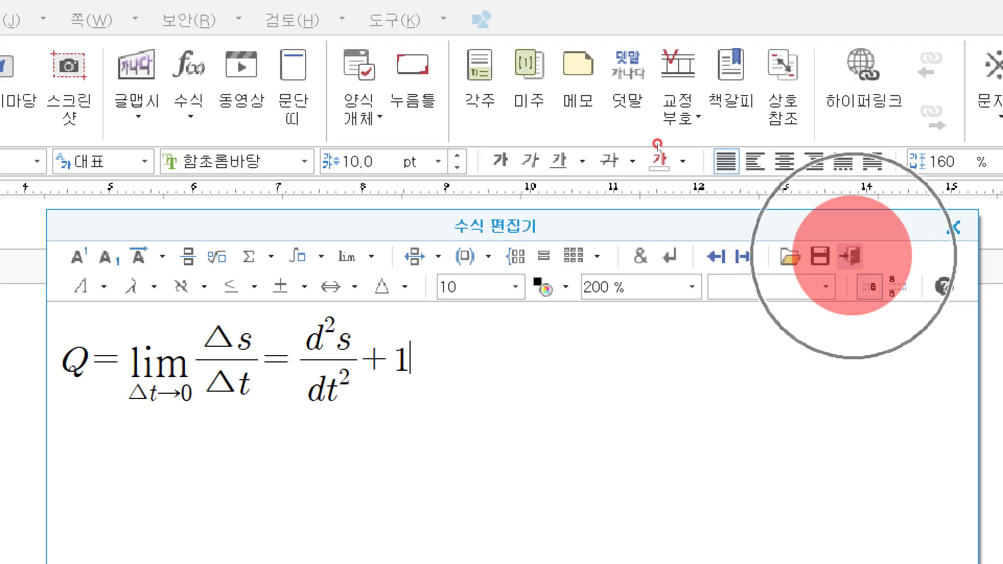
# Insert the finished equation into the document after (1) and close the screen magnifier
pyautogui.click(851, 256)
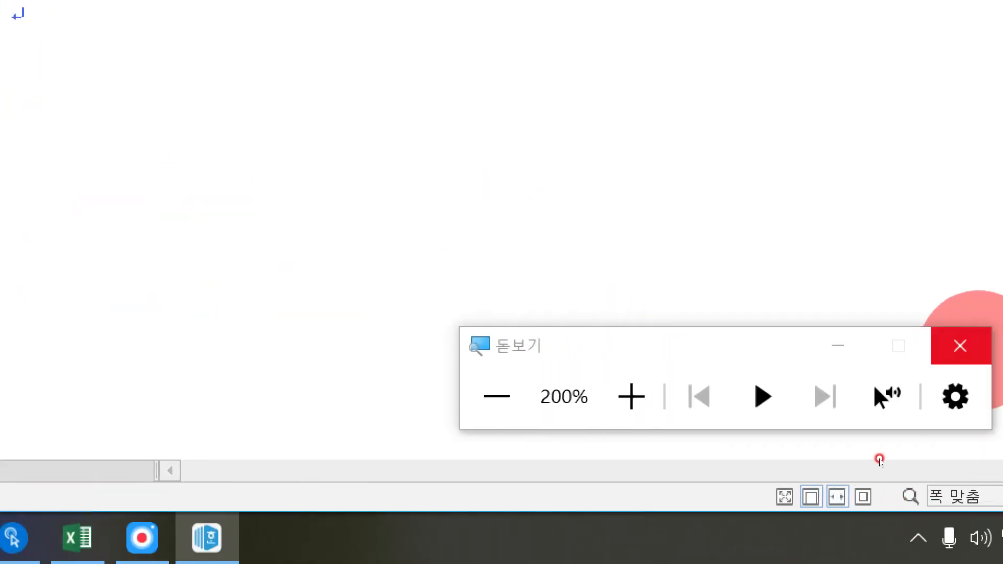
pyautogui.click(961, 346)
pyautogui.click(407, 289)
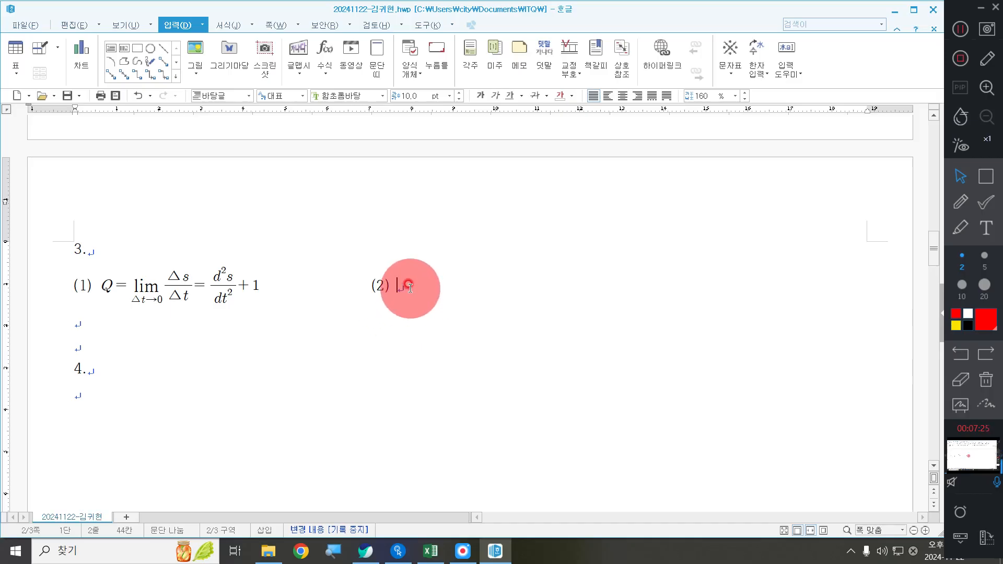
pyautogui.click(225, 286)
pyautogui.click(446, 293)
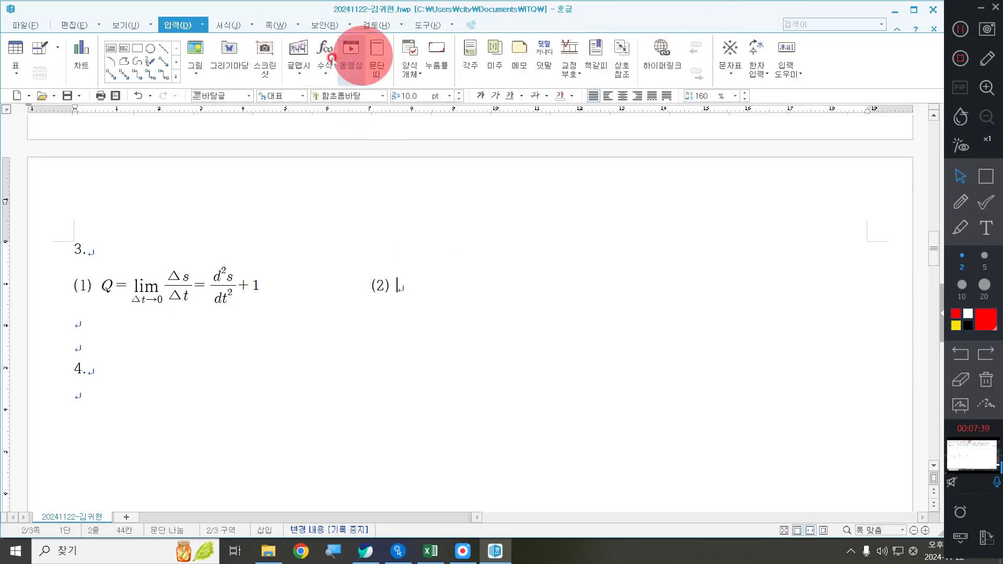
pyautogui.click(324, 47)
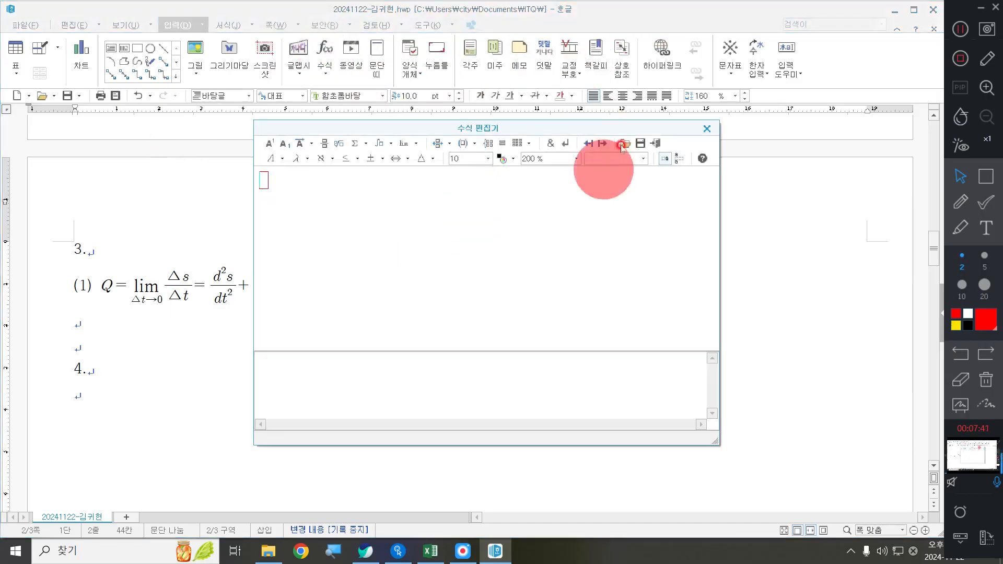
pyautogui.click(707, 128)
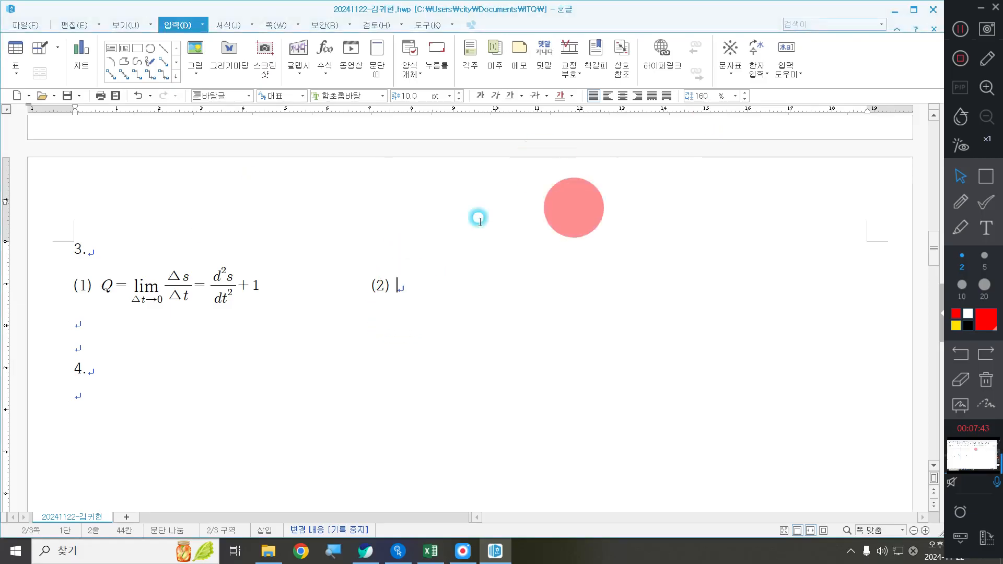
pyautogui.click(325, 49)
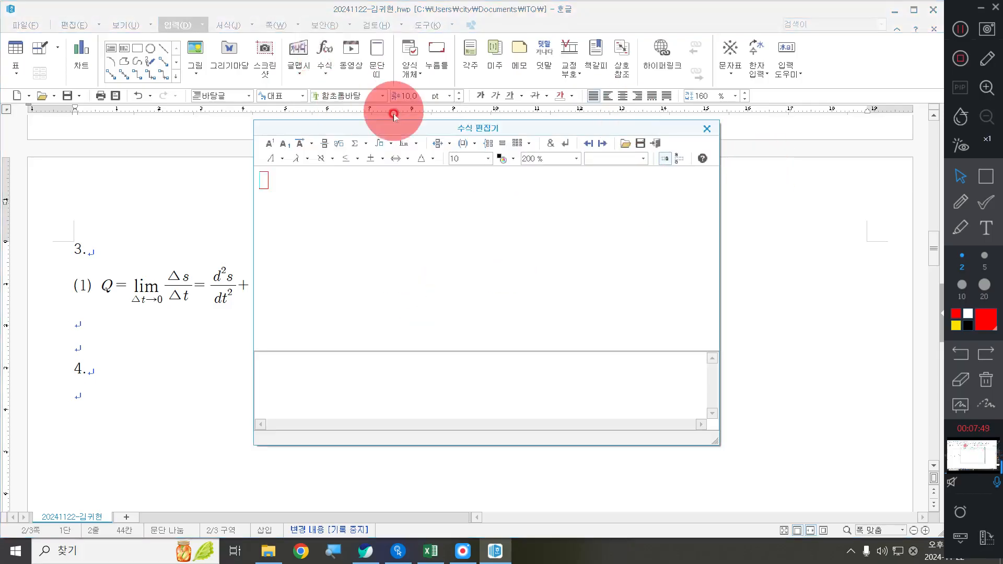
pyautogui.click(387, 145)
pyautogui.click(384, 256)
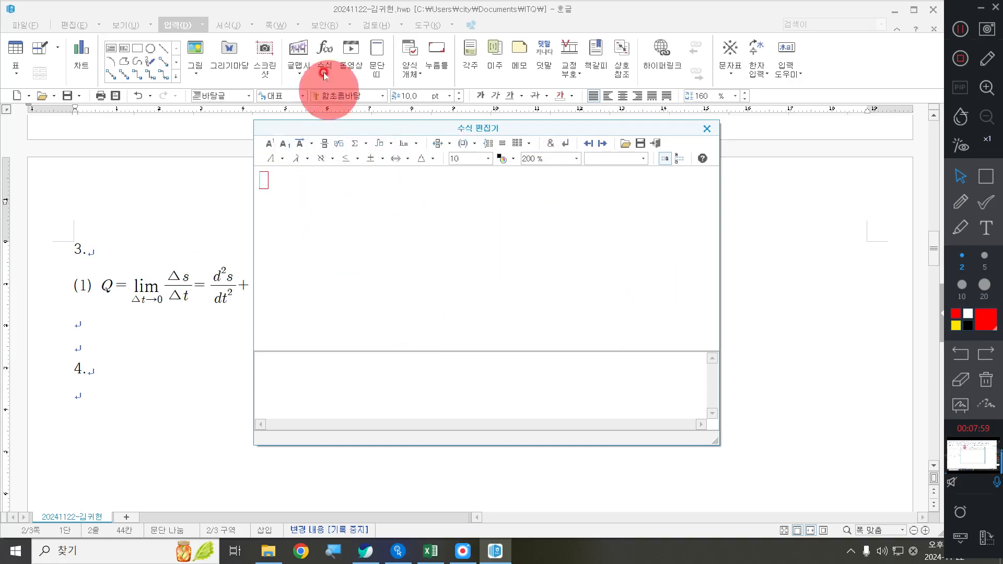
pyautogui.click(715, 129)
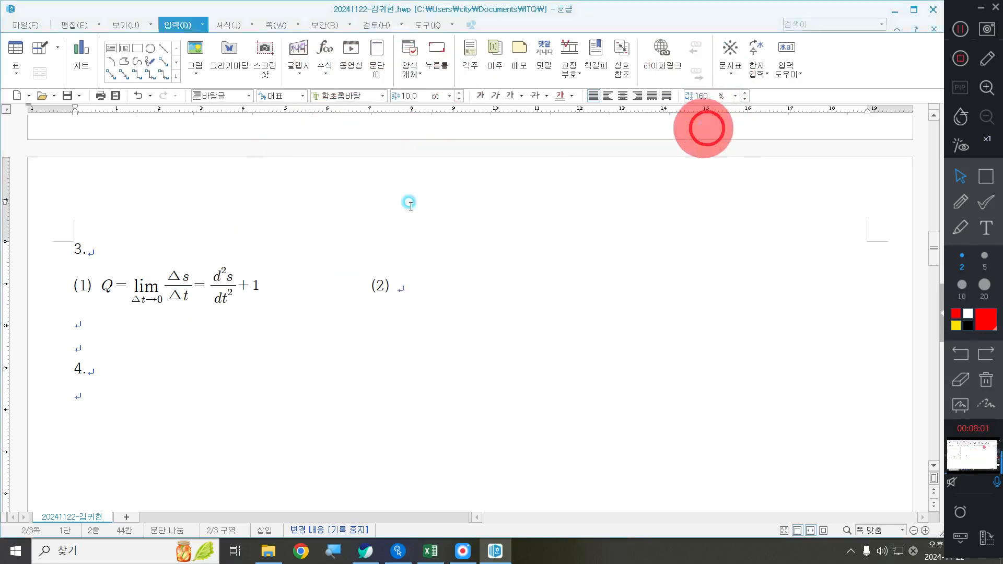
# Start a new equation after (2) with an integral from a to b of xf(x)dx, followed by an equals sign
pyautogui.click(397, 286)
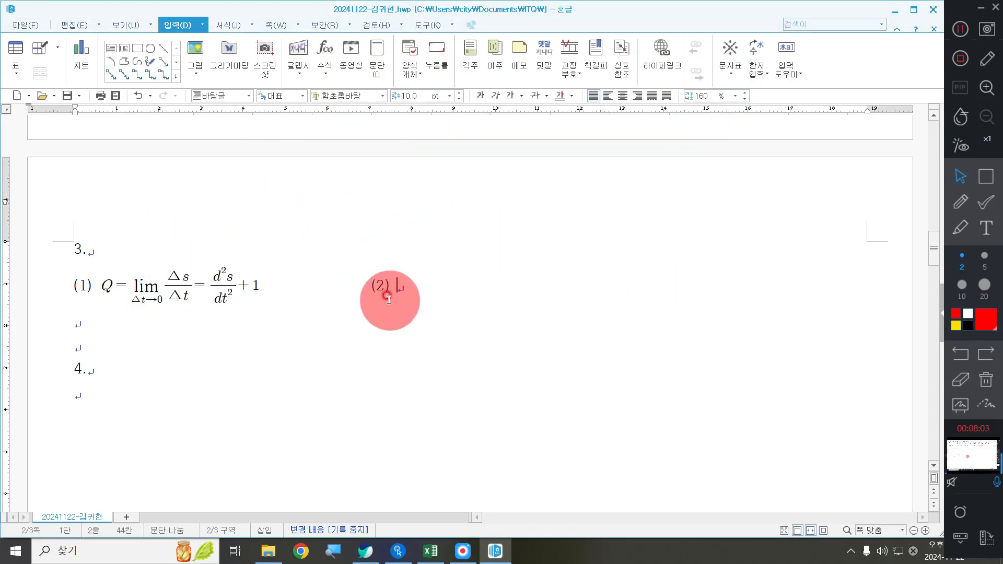
pyautogui.click(329, 46)
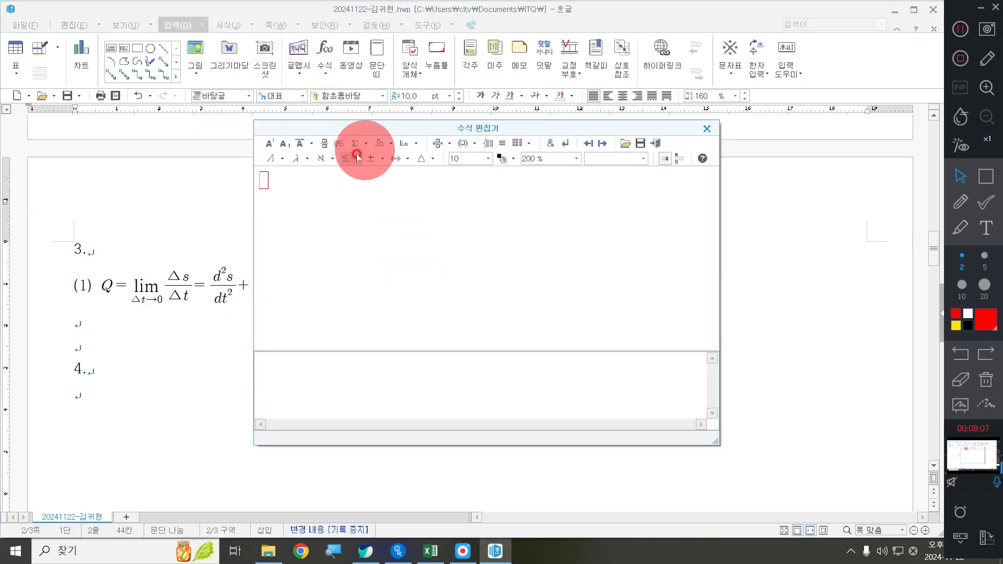
pyautogui.click(707, 129)
pyautogui.click(329, 50)
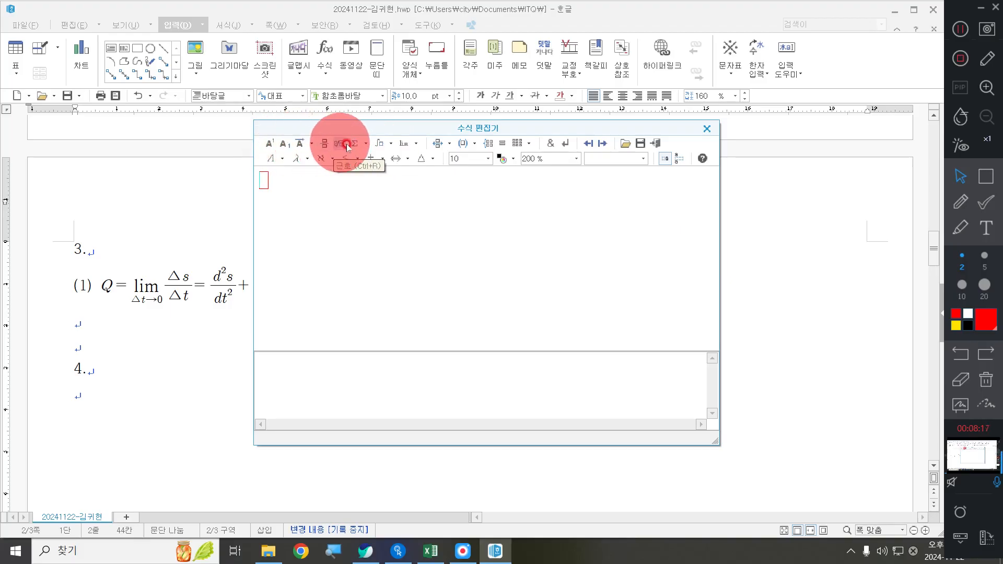
pyautogui.click(383, 144)
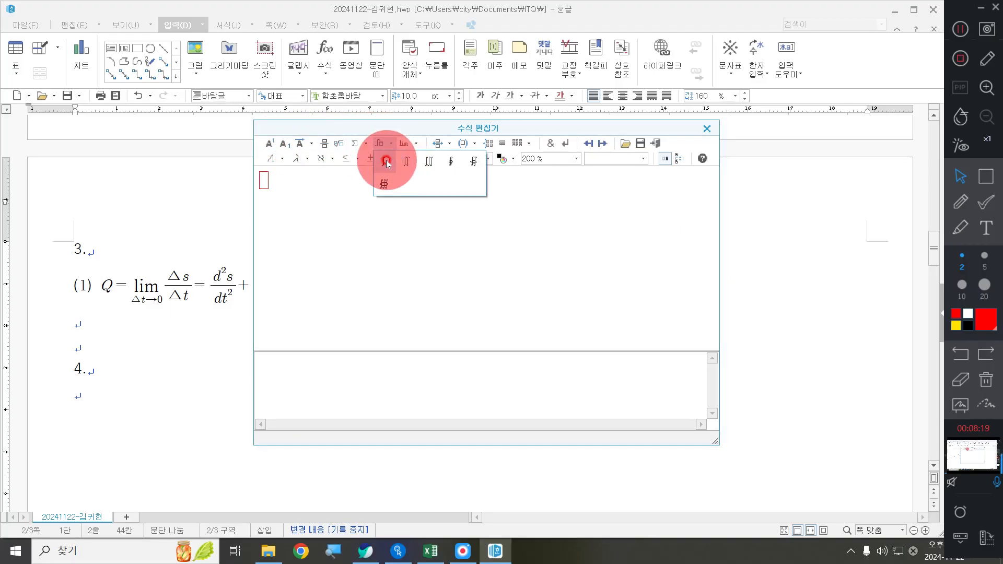
pyautogui.click(387, 163)
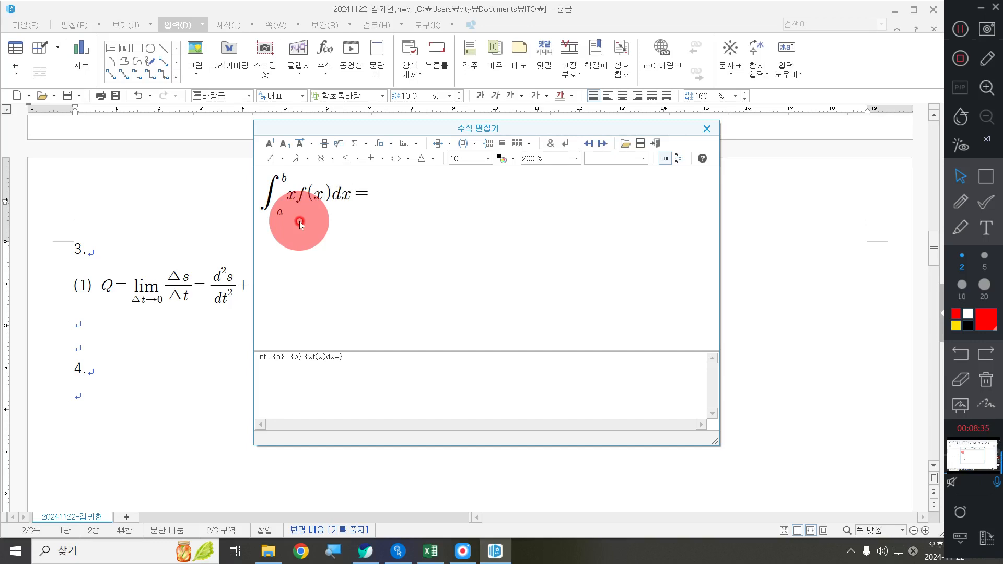
# Add the fraction 1 over b−a, then an integral from a to b of xdx and an equals sign
pyautogui.click(324, 146)
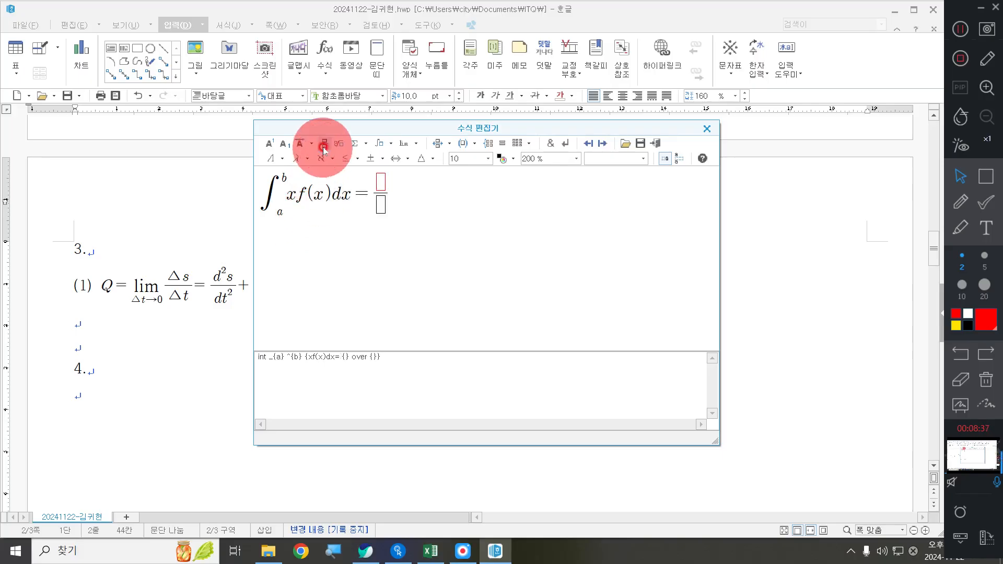
pyautogui.write('1')
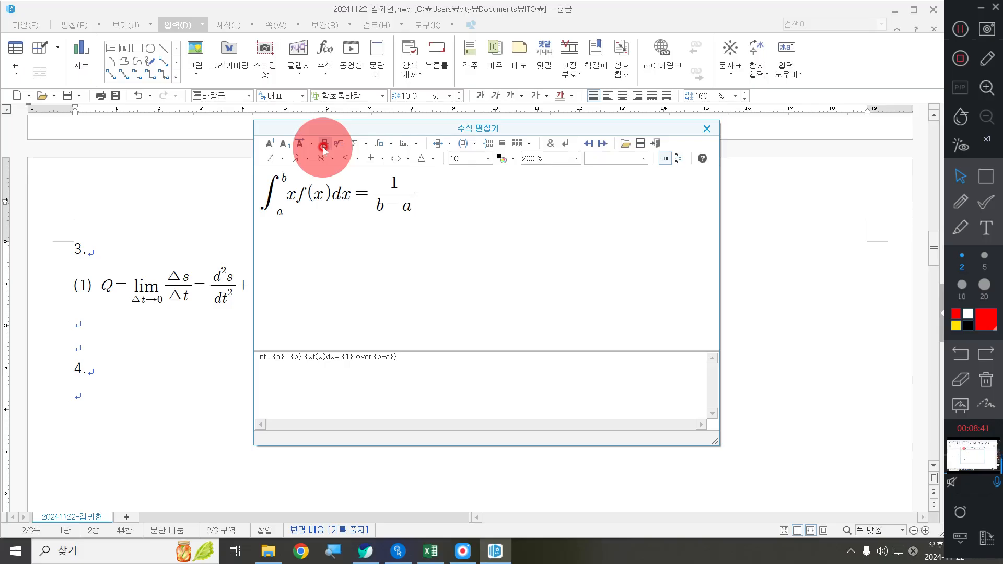
pyautogui.click(388, 147)
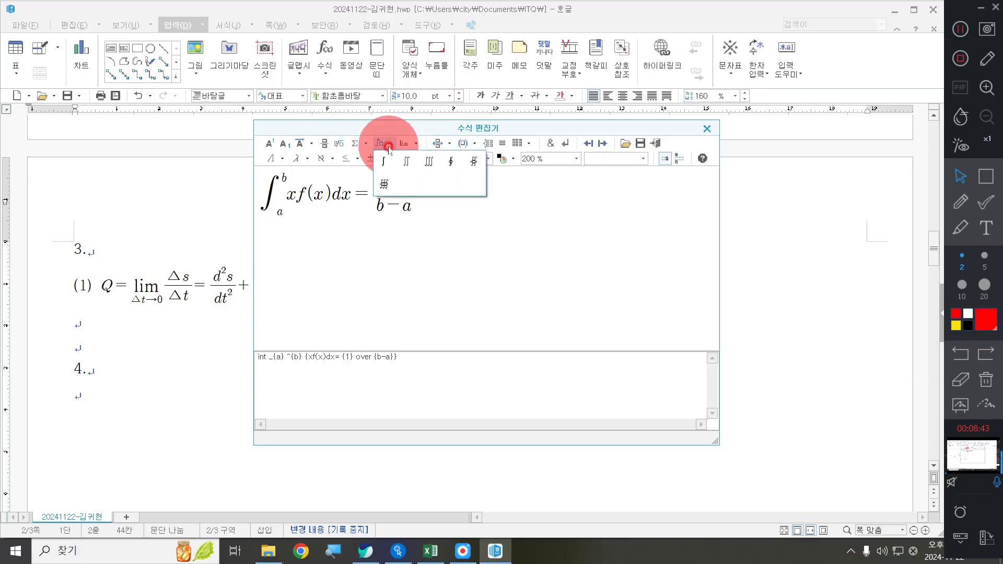
pyautogui.click(384, 161)
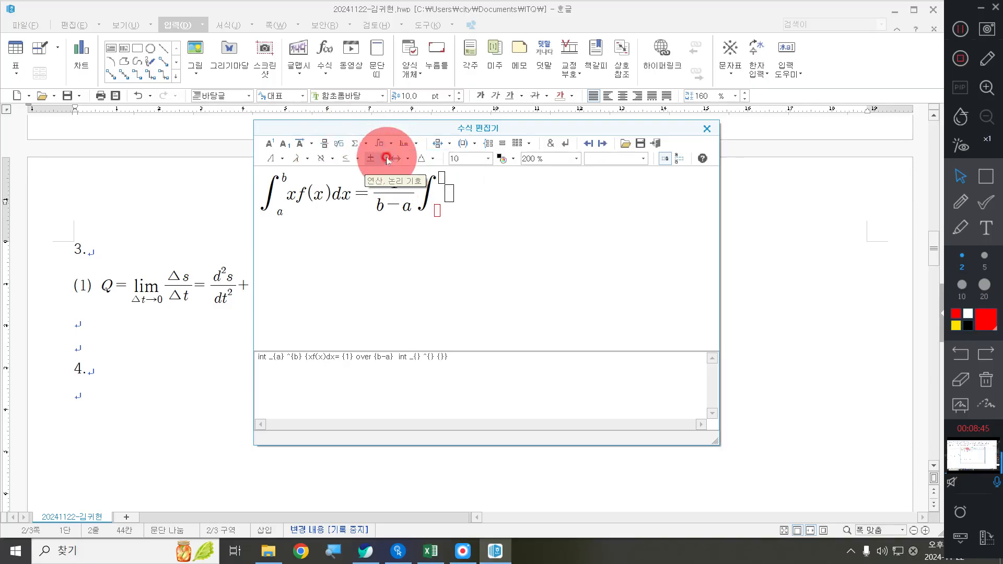
pyautogui.write('a')
pyautogui.press('Tab')
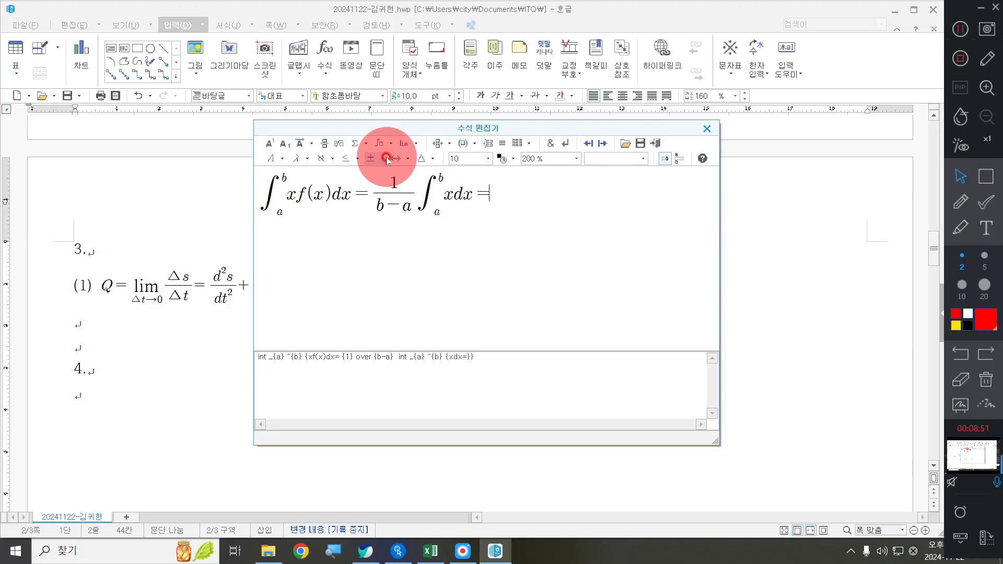
# Finish the equation with the fraction a+2 over 2 and insert it into the document after (2)
pyautogui.click(320, 146)
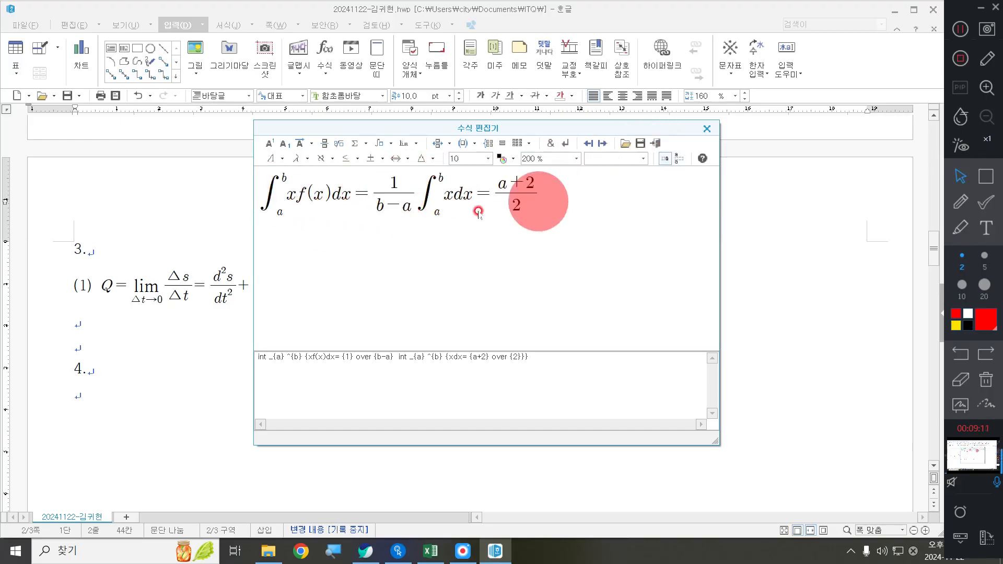
pyautogui.click(660, 145)
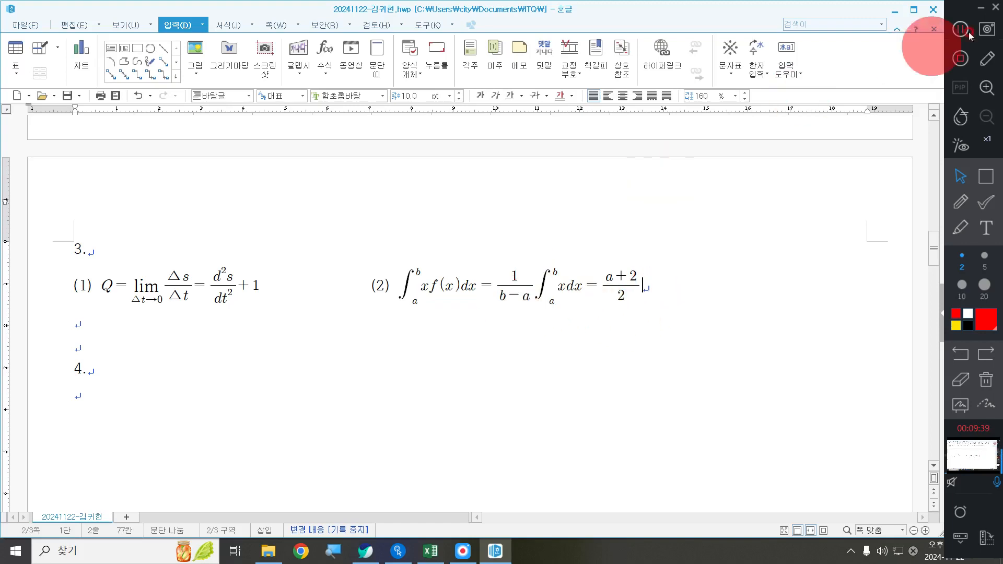
# Reopen the equation after (2) in the equation editor to review it, and close the editor
pyautogui.click(248, 373)
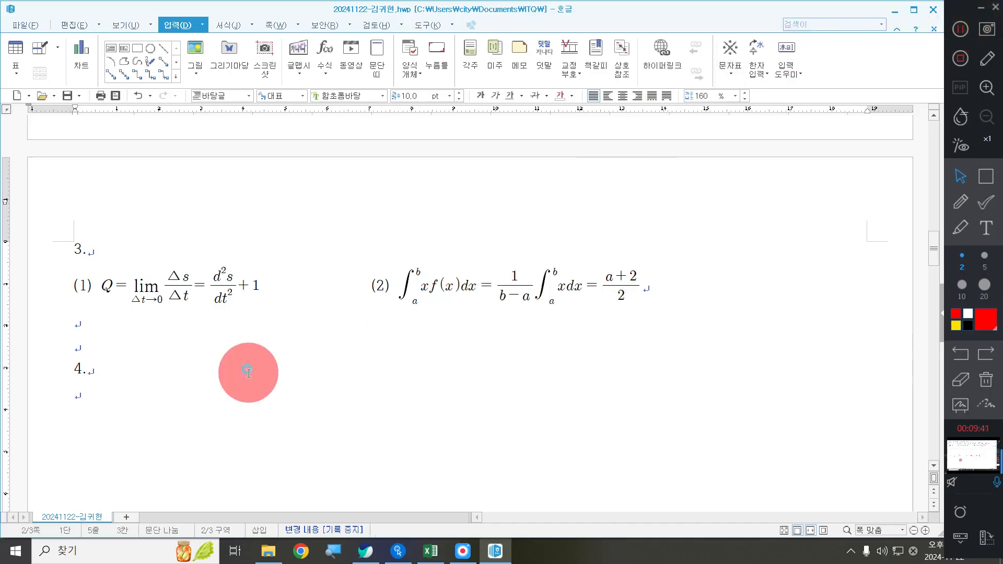
pyautogui.click(98, 420)
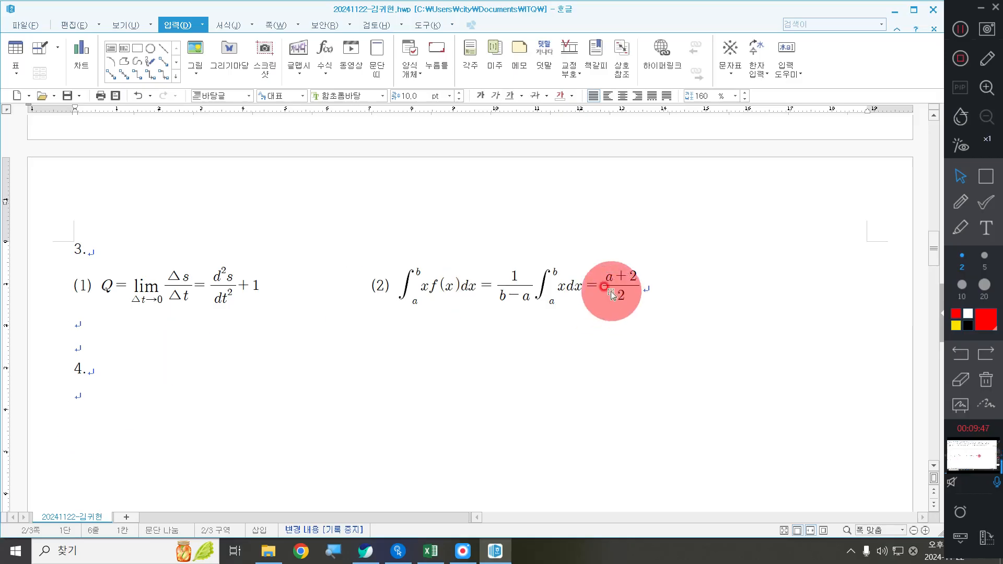
pyautogui.scroll(-2, 313, 340)
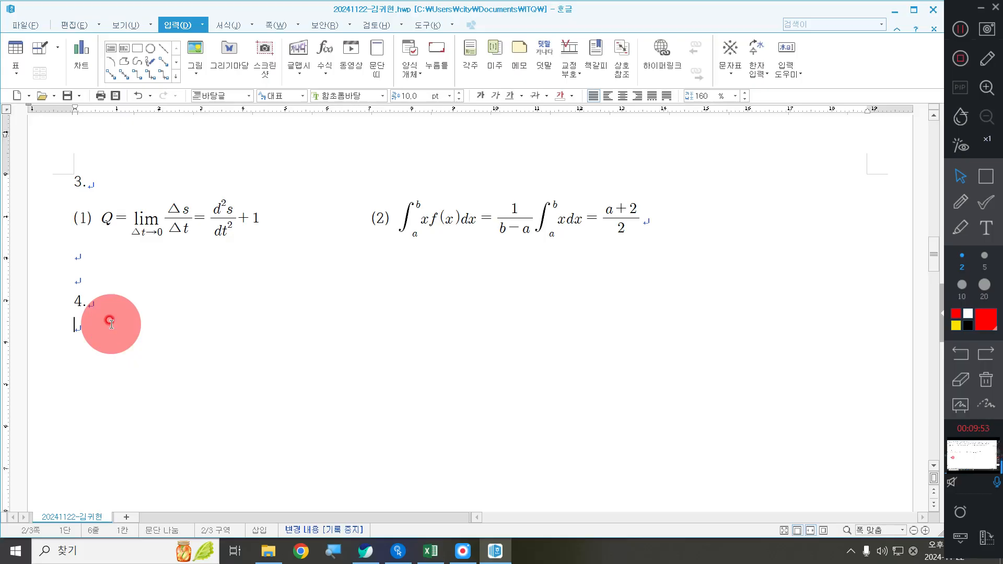
pyautogui.doubleClick(538, 202)
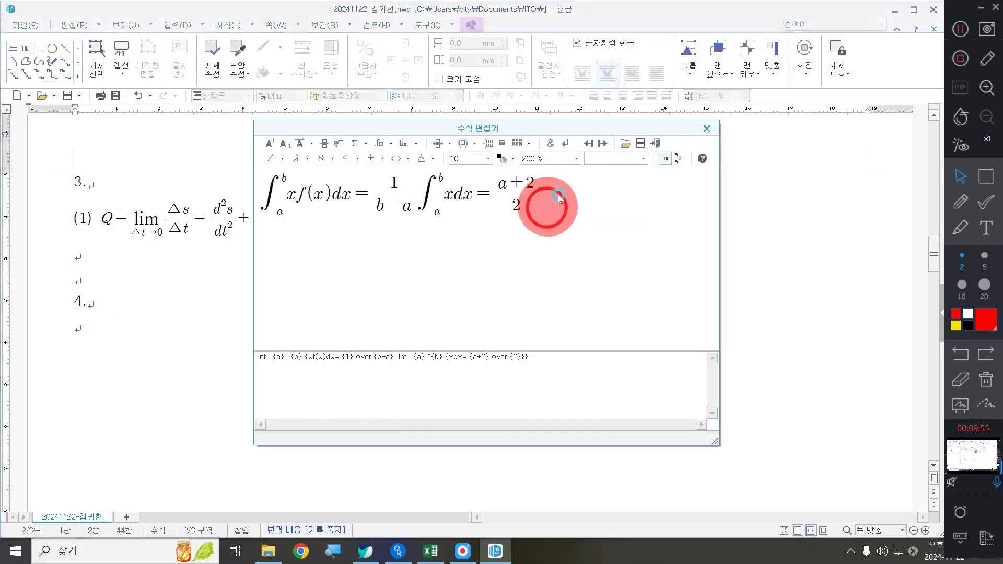
pyautogui.click(707, 129)
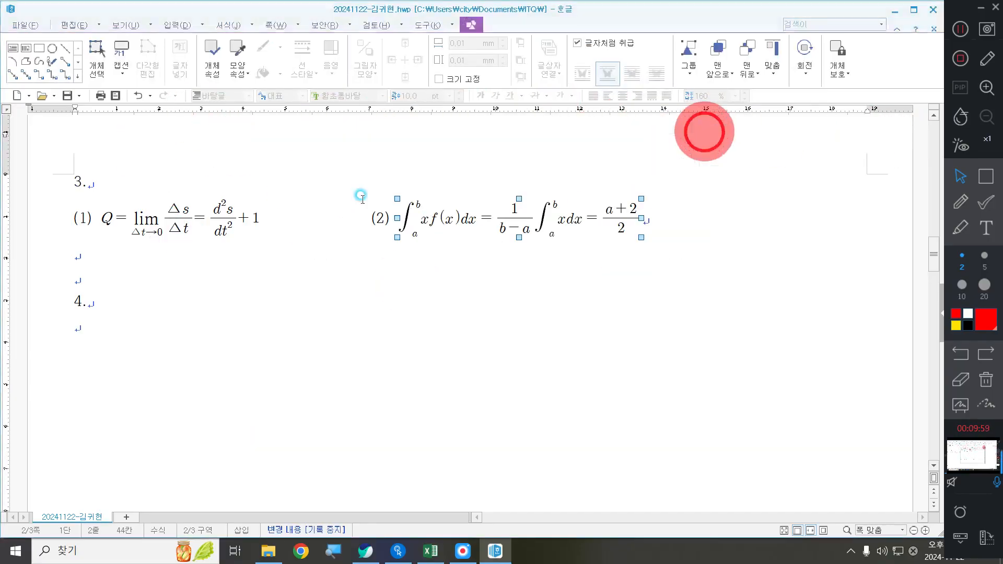
# Place the cursor on the empty line below 4. and save the document
pyautogui.click(76, 348)
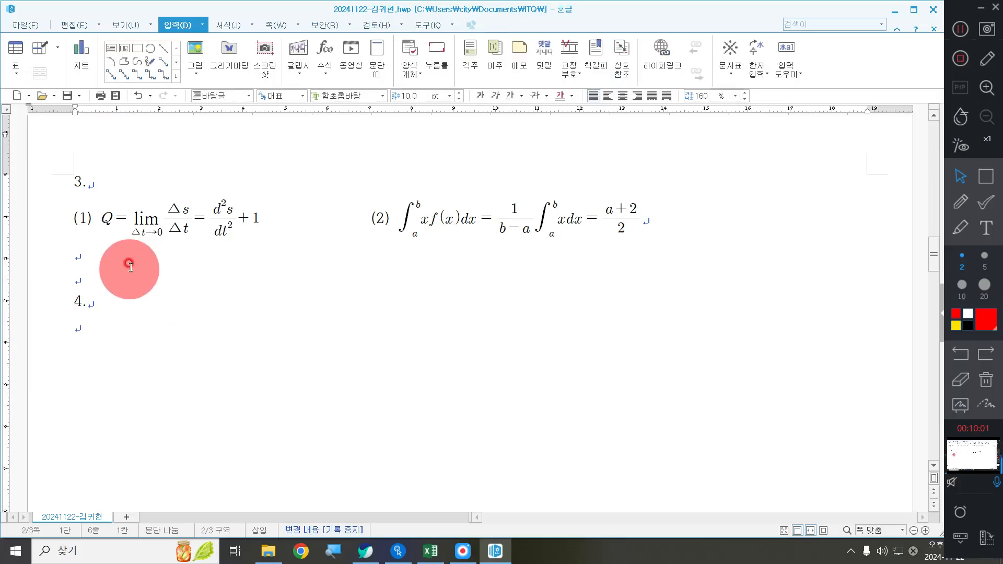
pyautogui.click(19, 27)
pyautogui.click(30, 114)
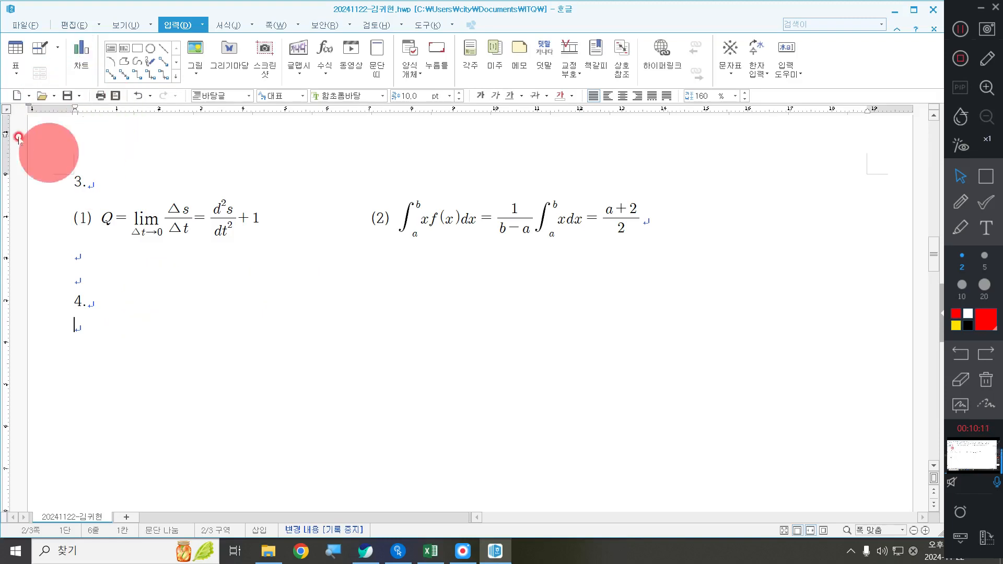
# Examine the blank page area below 4. at a reduced page zoom of 80%
pyautogui.click(80, 335)
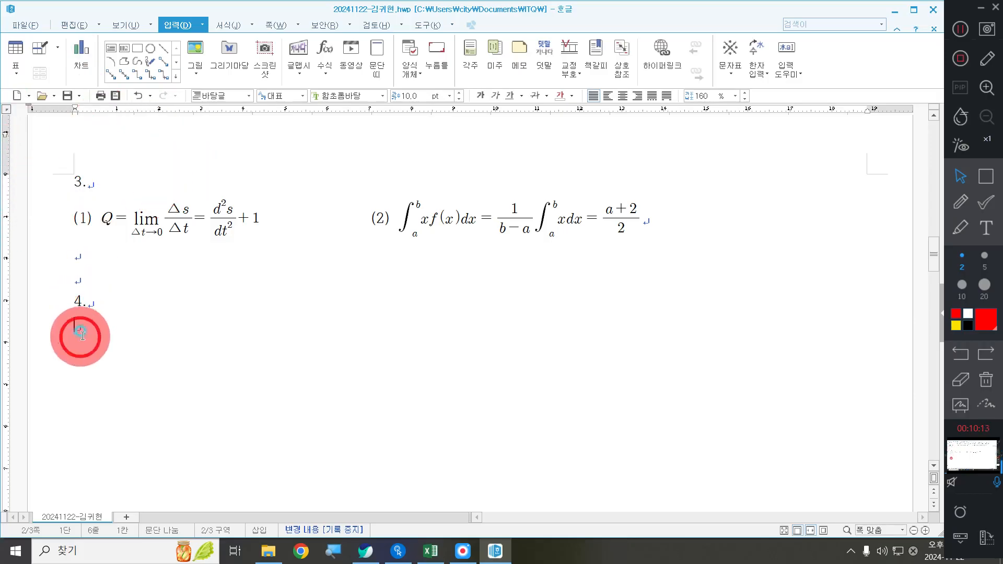
pyautogui.scroll(-2, 246, 295)
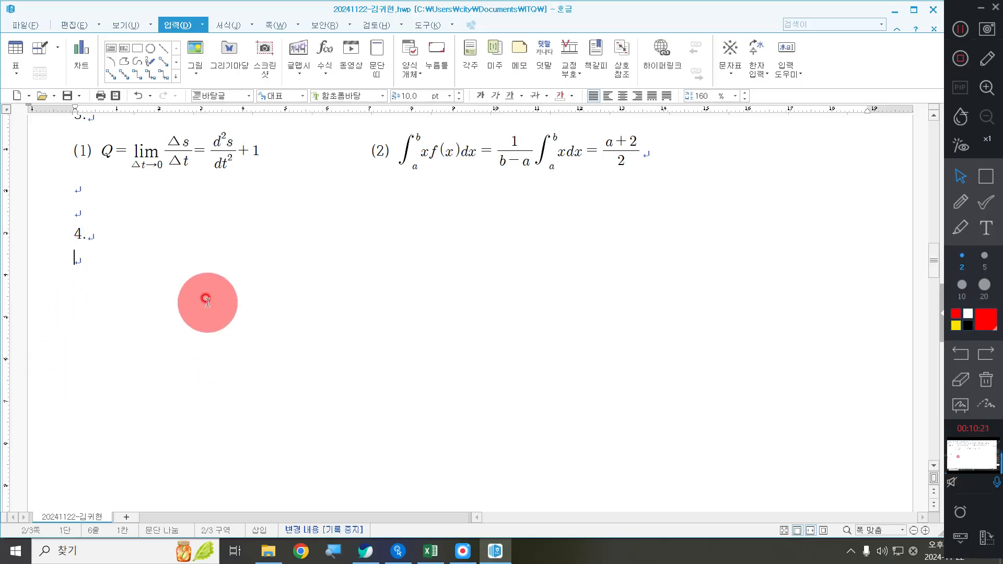
pyautogui.scroll(-5, 146, 290)
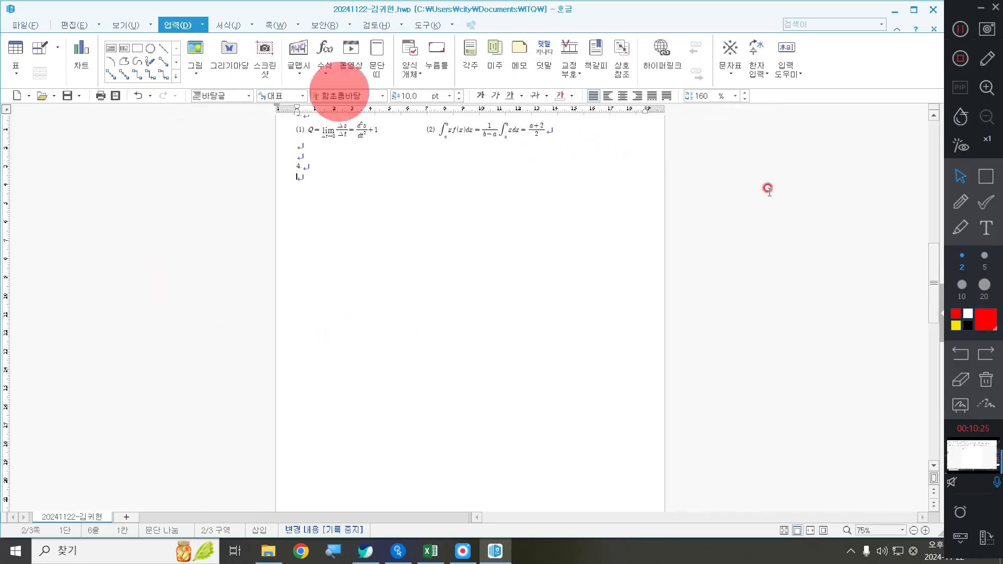
pyautogui.scroll(-1, 440, 269)
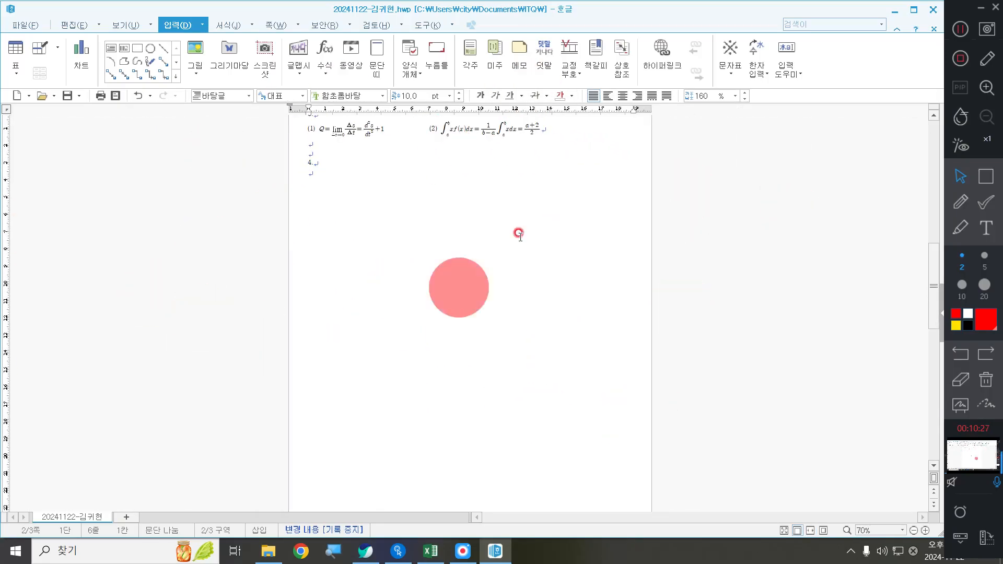
pyautogui.scroll(-1, 465, 208)
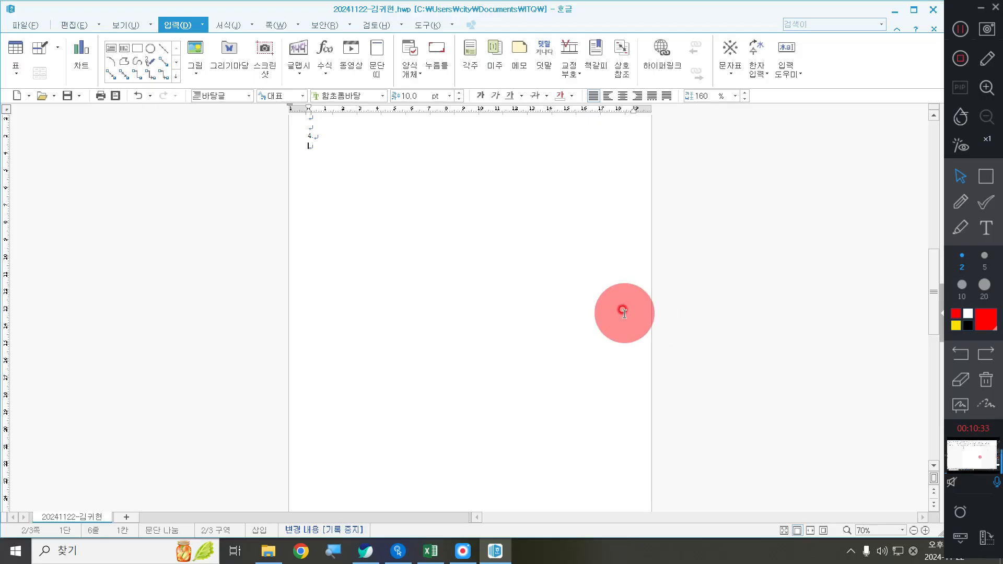
pyautogui.scroll(5, 491, 294)
pyautogui.scroll(-5, 491, 294)
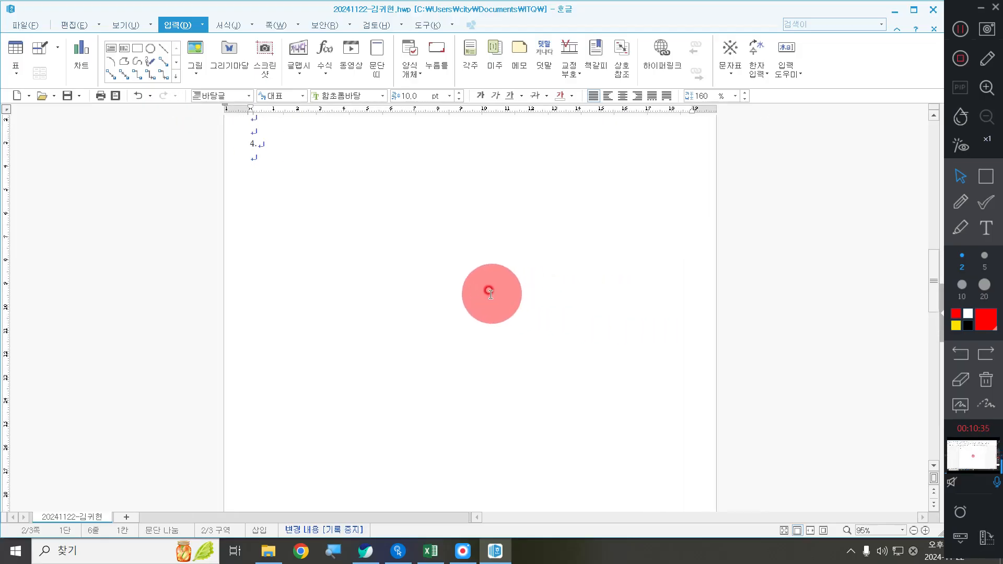
pyautogui.scroll(10, 490, 294)
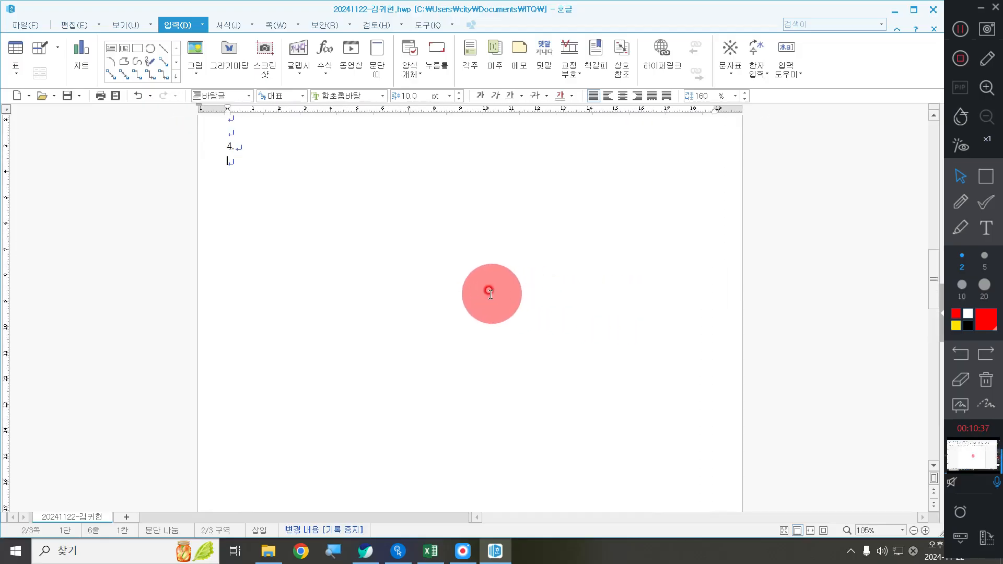
pyautogui.scroll(-7, 395, 287)
pyautogui.scroll(-1, 395, 287)
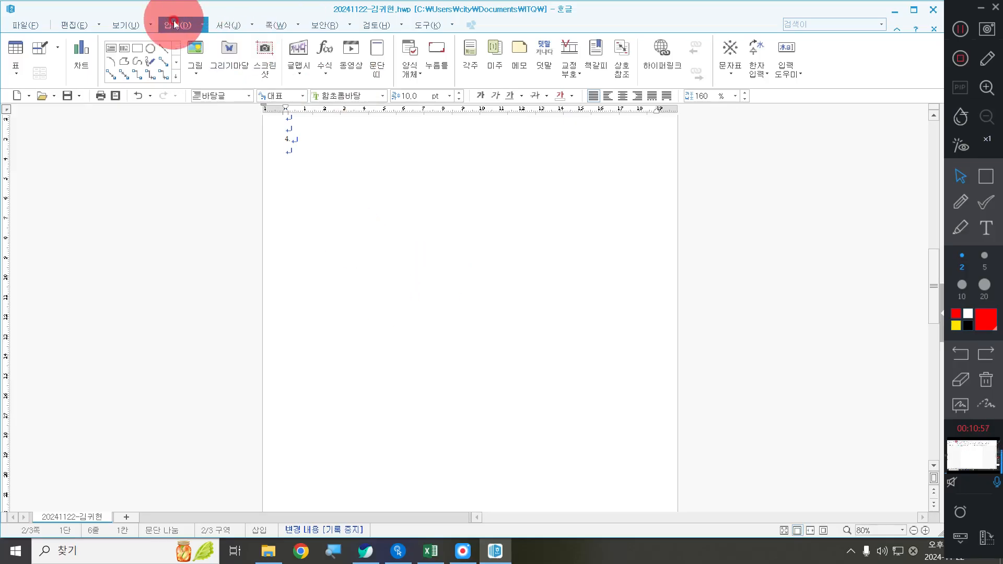
# Place a rectangle in the blank area below 4. and set its size to 130 mm wide and 145 mm high
pyautogui.click(135, 50)
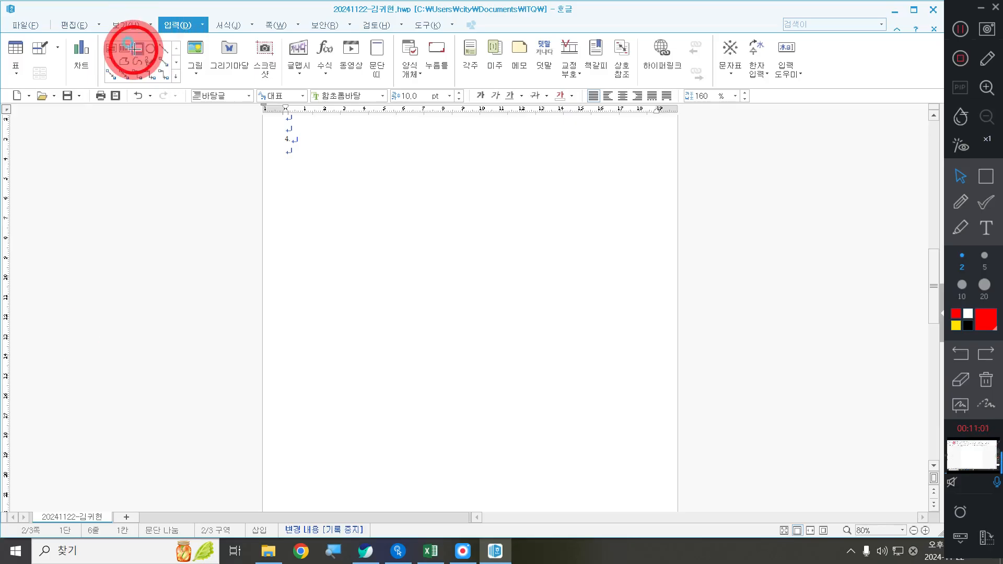
pyautogui.click(348, 225)
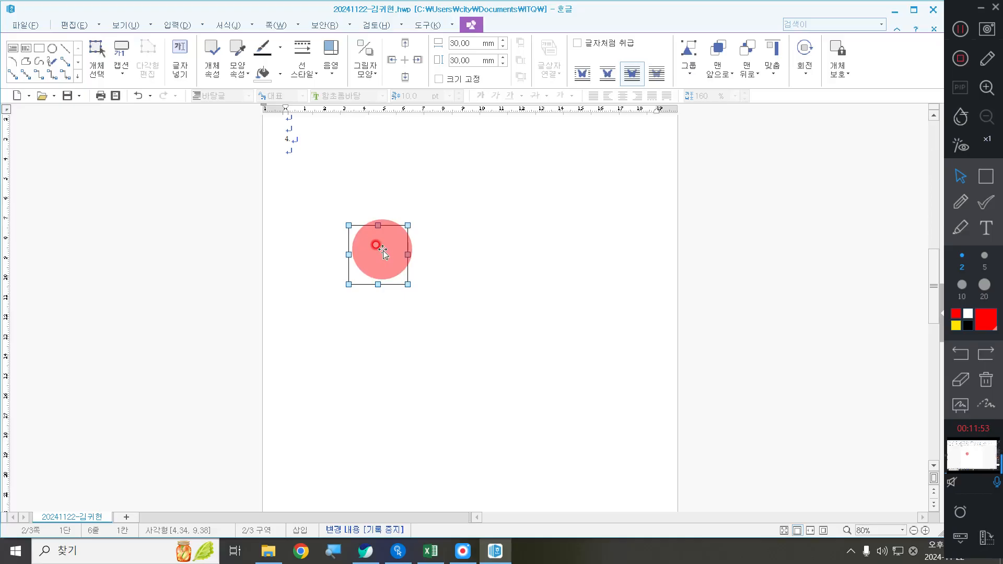
pyautogui.doubleClick(382, 253)
pyautogui.click(441, 166)
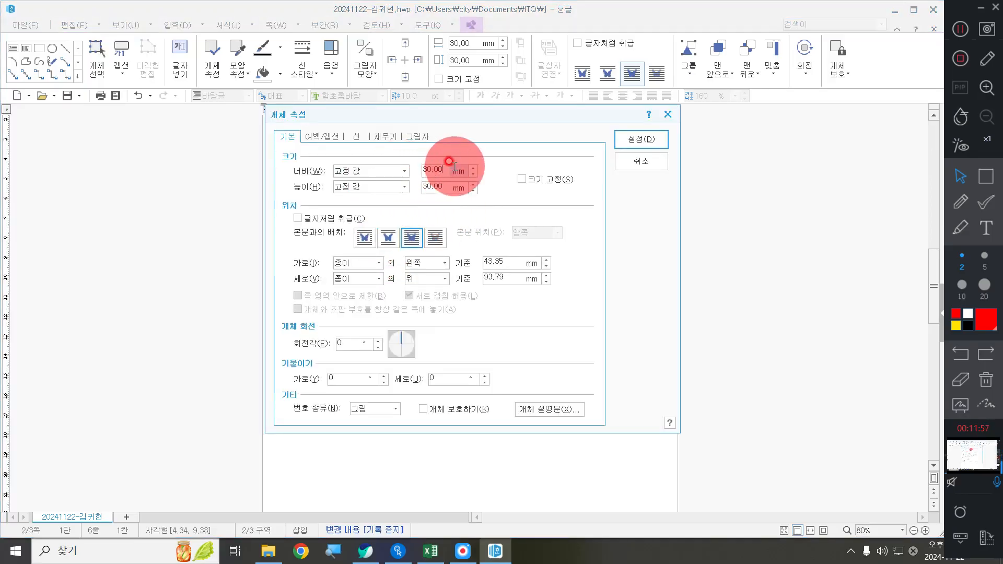
pyautogui.write('12')
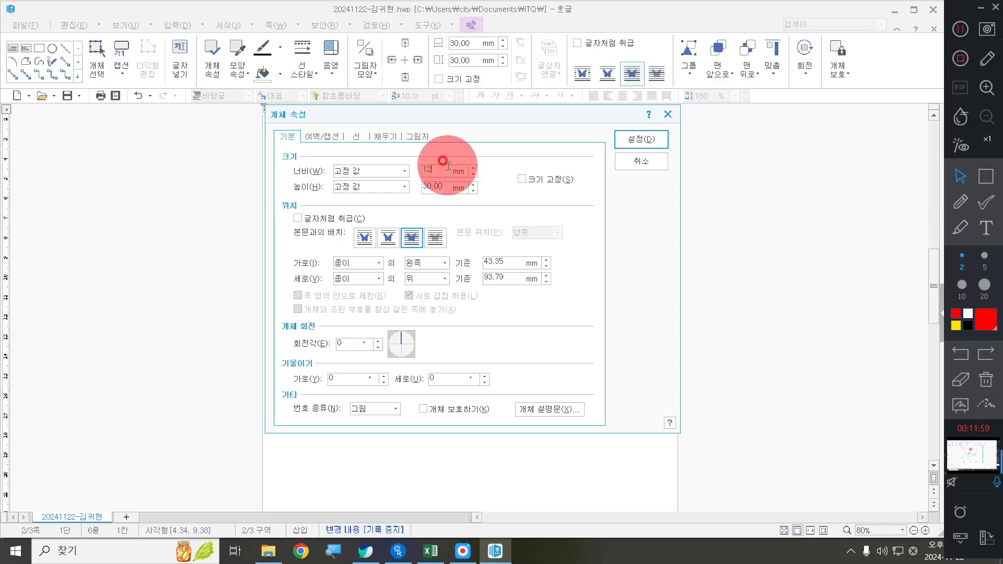
pyautogui.press('BackSpace')
pyautogui.press('BackSpace')
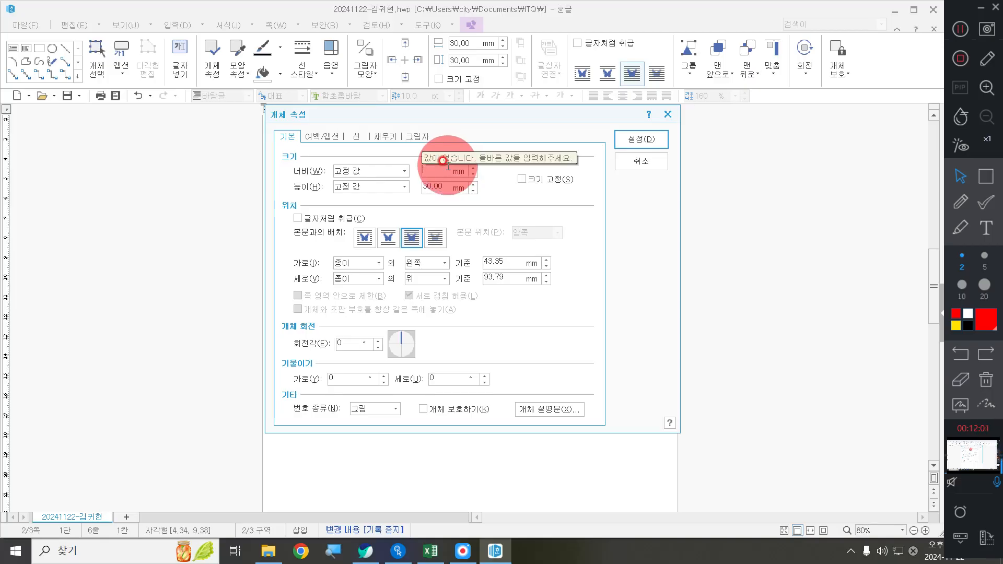
pyautogui.write('13')
pyautogui.press('Tab')
pyautogui.press('Tab')
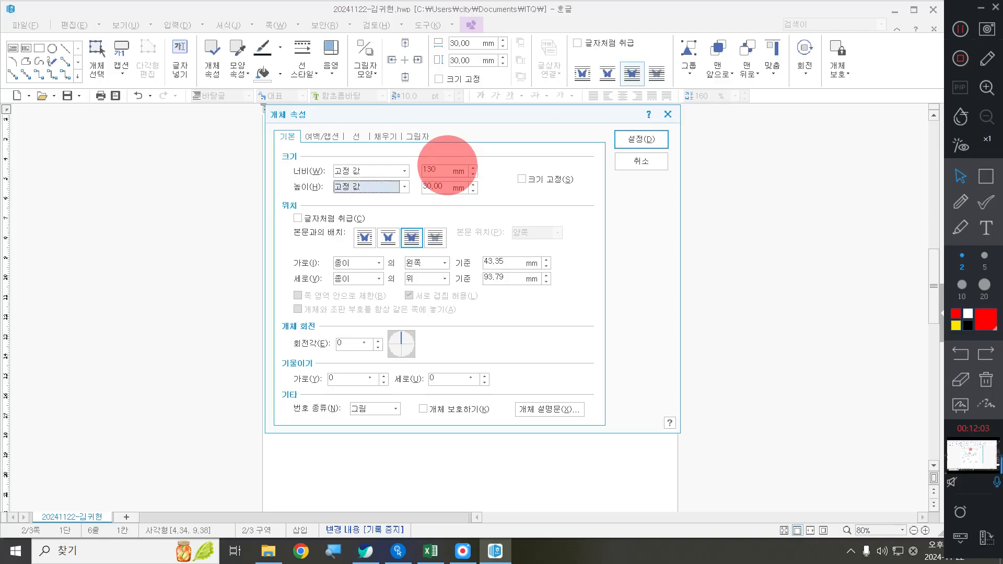
pyautogui.write('145')
# Lock the rectangle's size and place it behind the text
pyautogui.hotkey('alt', 's')
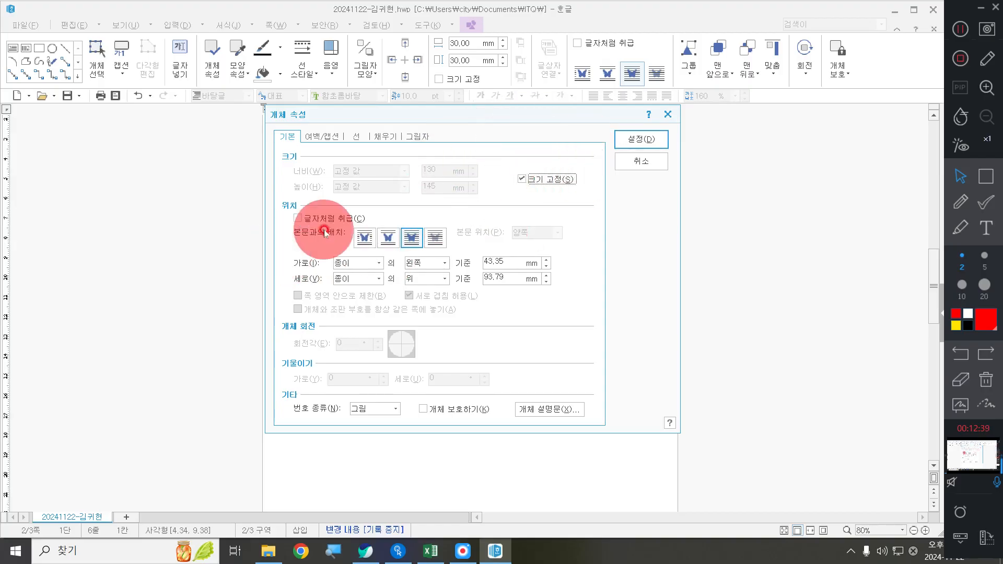
pyautogui.click(439, 239)
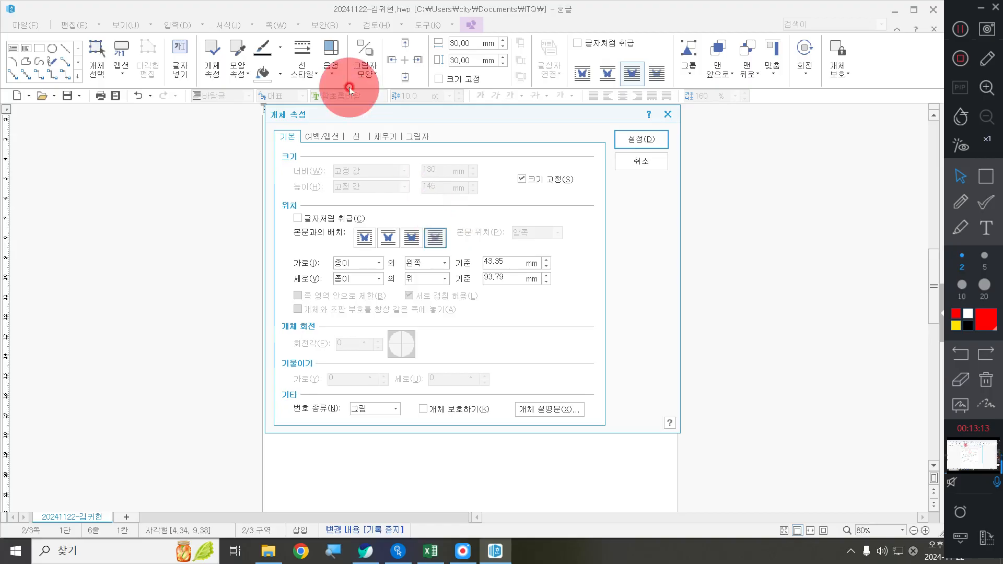
pyautogui.click(378, 137)
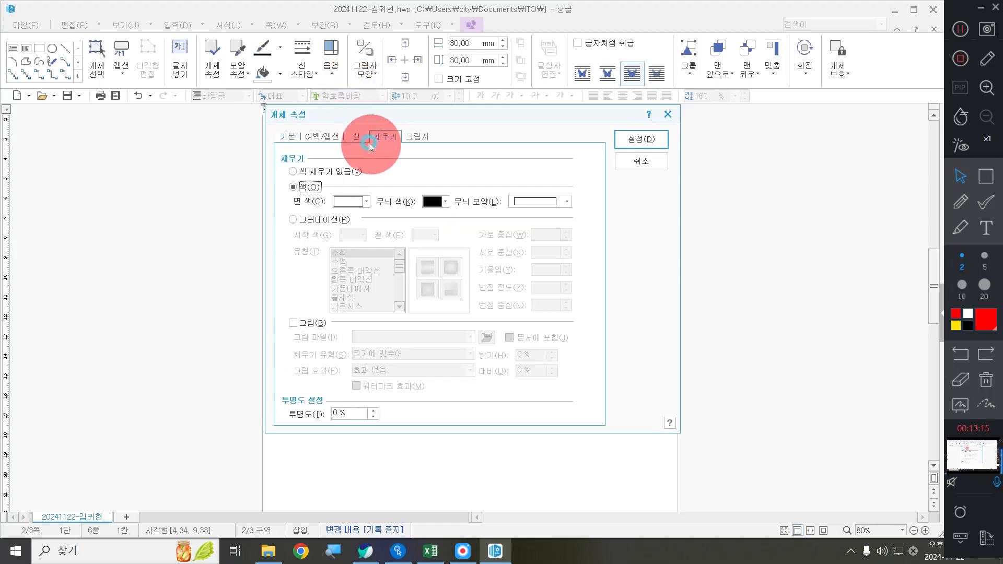
pyautogui.click(286, 137)
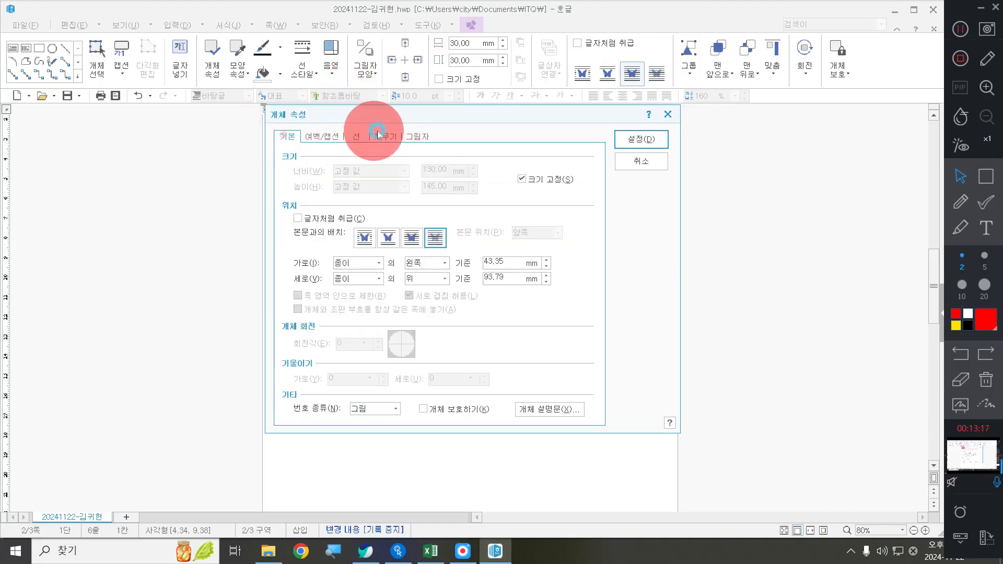
# Fill the rectangle with a light yellow face colour
pyautogui.click(389, 135)
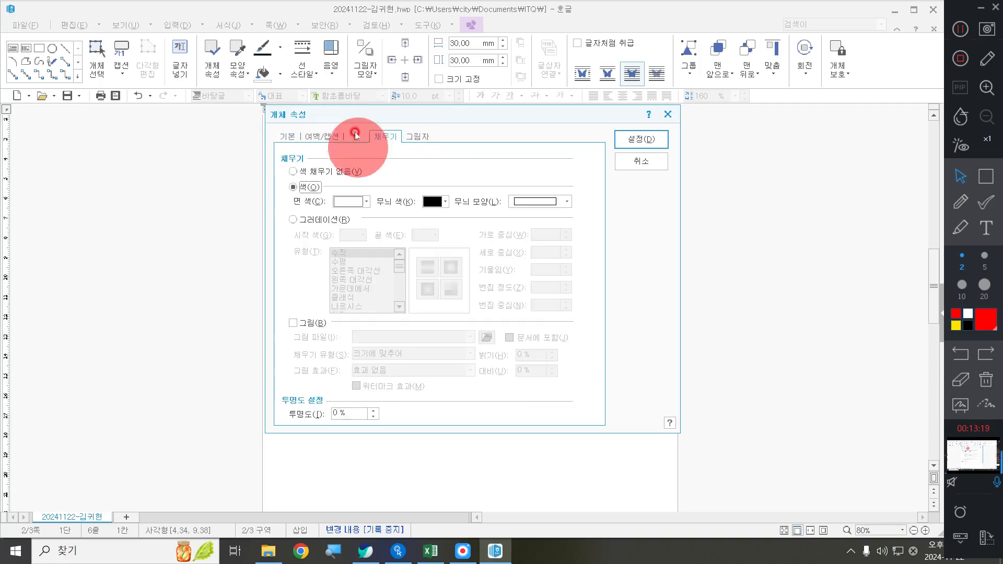
pyautogui.click(345, 201)
pyautogui.click(392, 242)
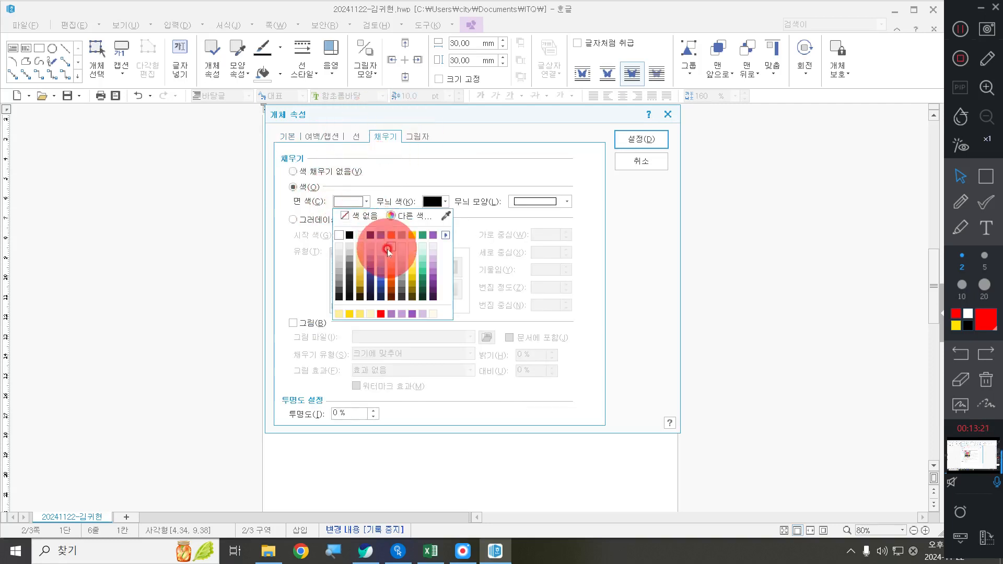
pyautogui.click(353, 201)
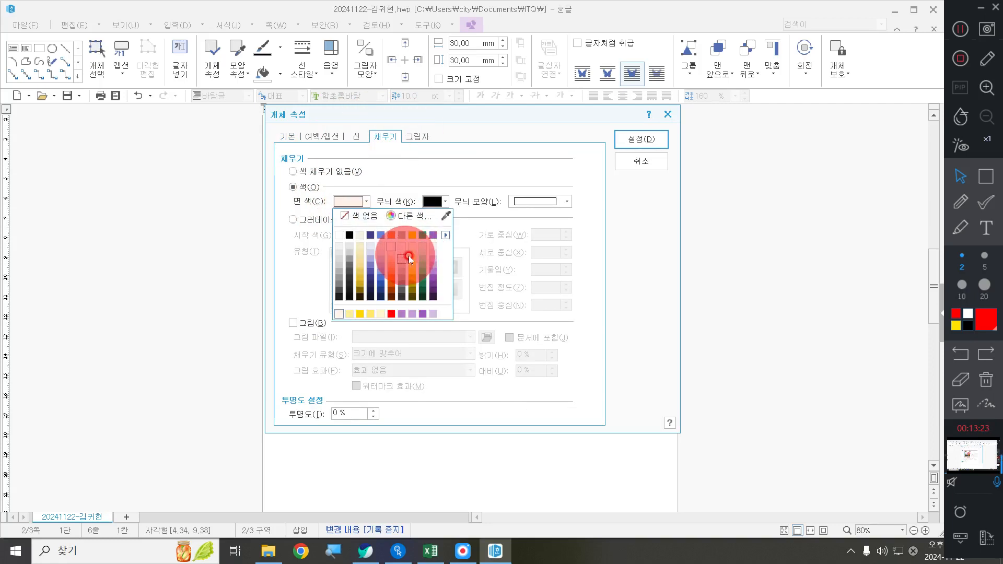
pyautogui.click(411, 254)
# Give the rectangle rounded corners (둥근 모양) and pick the light yellow face colour again
pyautogui.click(361, 137)
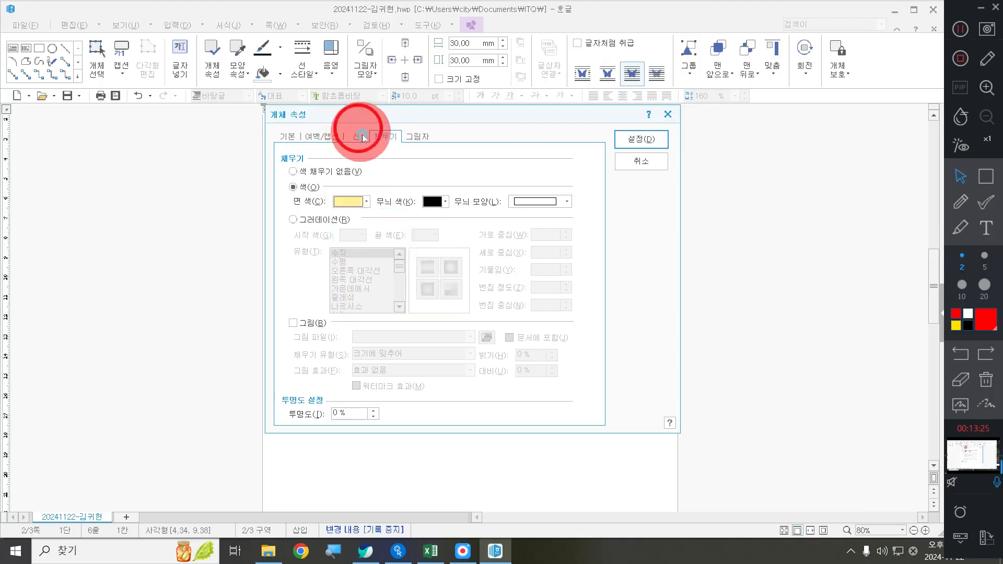
pyautogui.click(353, 280)
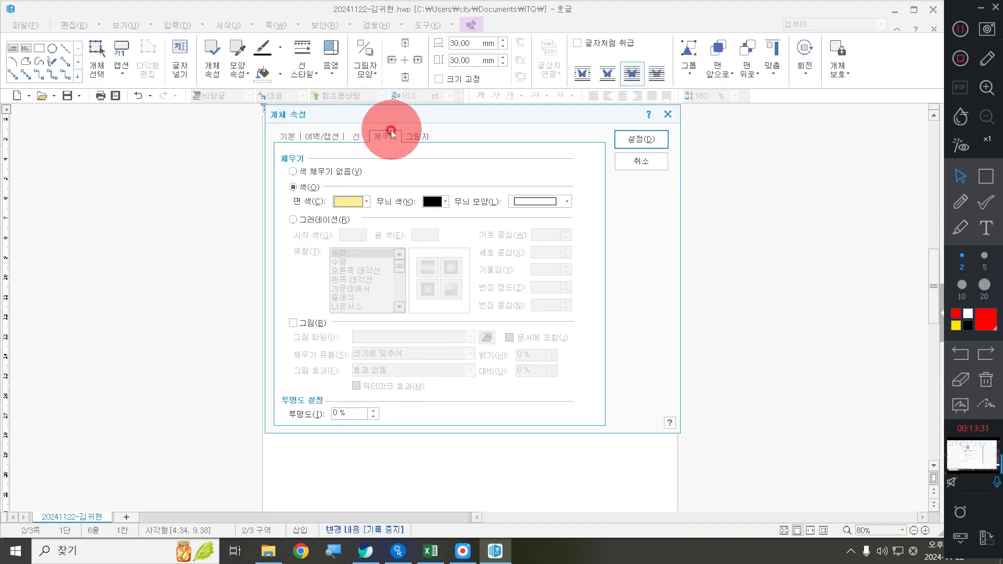
pyautogui.click(340, 200)
pyautogui.click(412, 259)
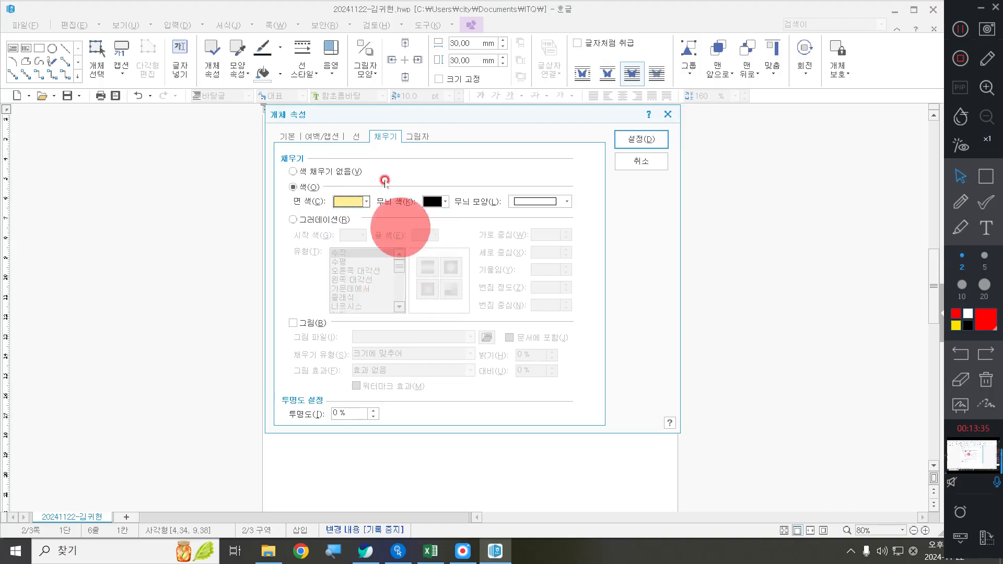
# Recheck the rounded corner style (둥근 모양) in the line settings and apply the rectangle's object properties
pyautogui.click(355, 137)
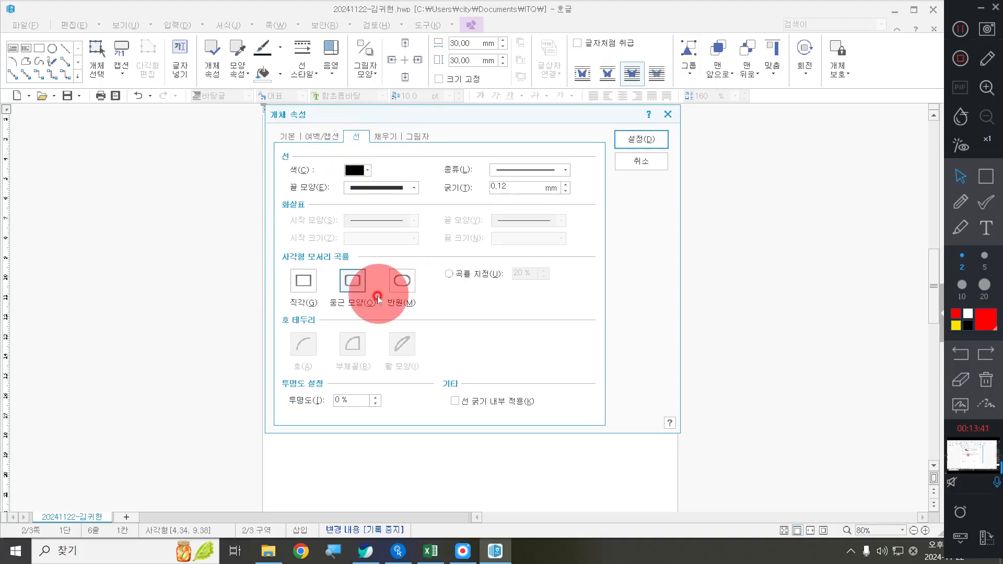
pyautogui.click(352, 275)
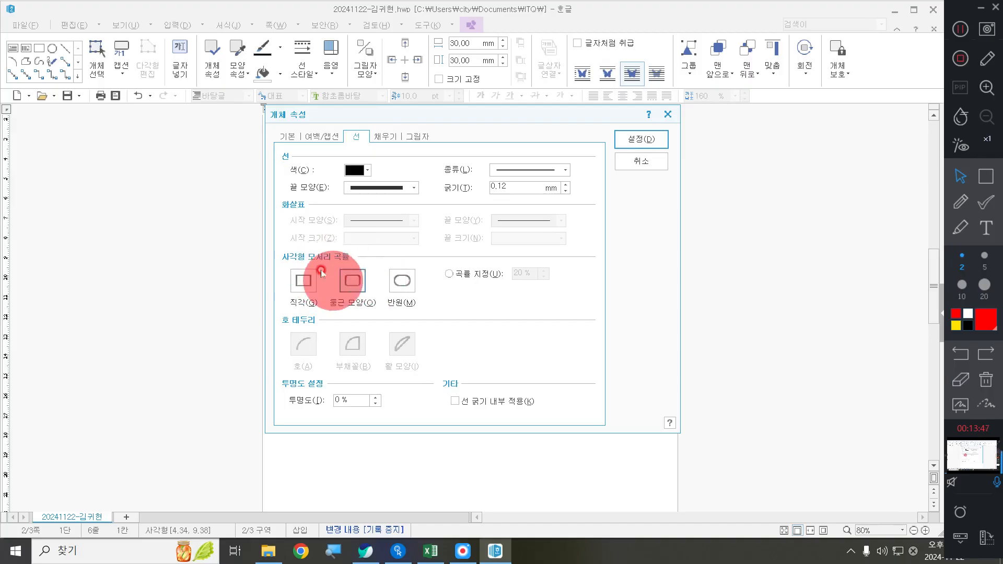
pyautogui.click(640, 139)
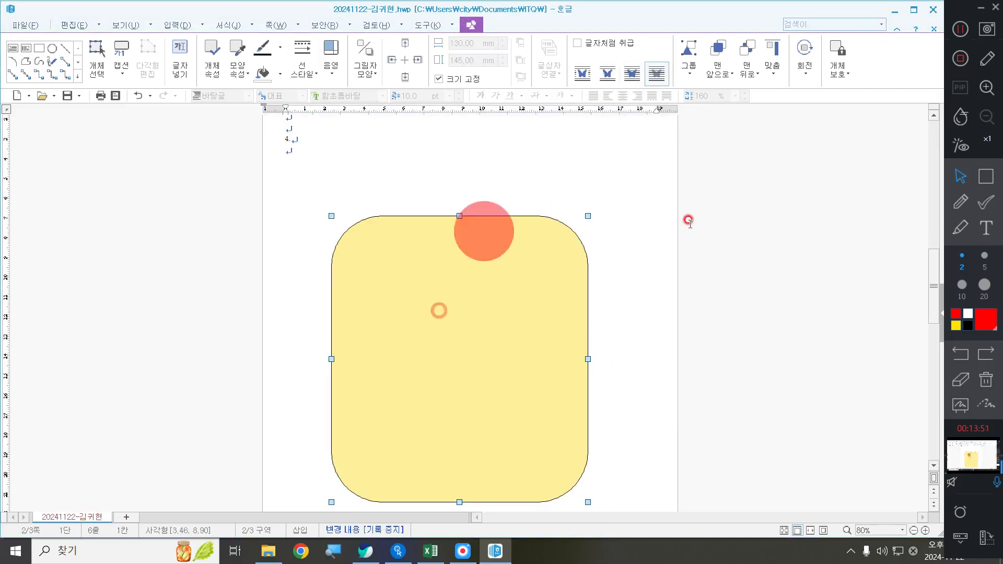
pyautogui.click(986, 176)
pyautogui.moveTo(280, 128); pyautogui.dragTo(331, 170)
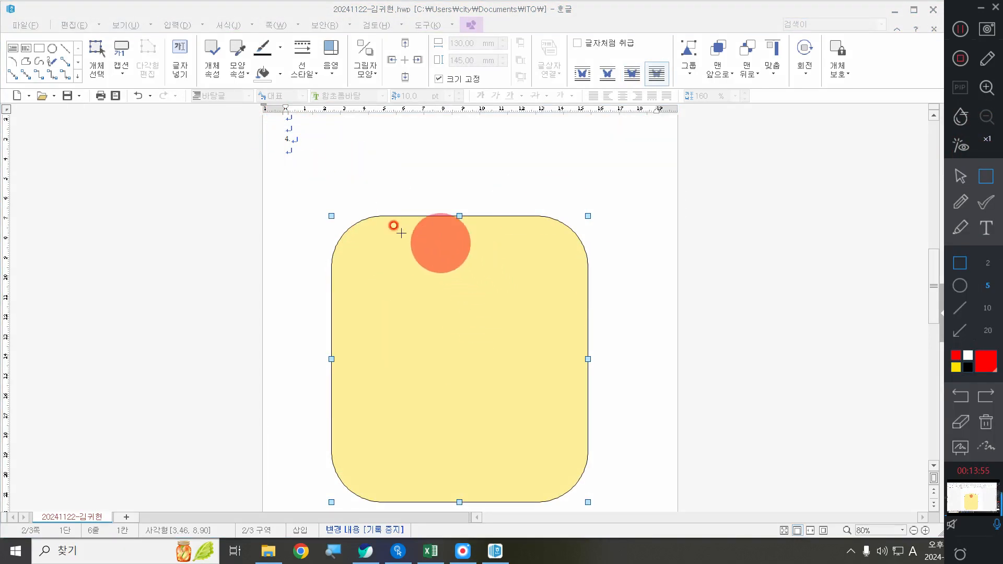
pyautogui.moveTo(284, 124)
pyautogui.mouseDown()
pyautogui.moveTo(360, 162)
pyautogui.moveTo(560, 403)
pyautogui.moveTo(588, 417)
pyautogui.mouseUp()
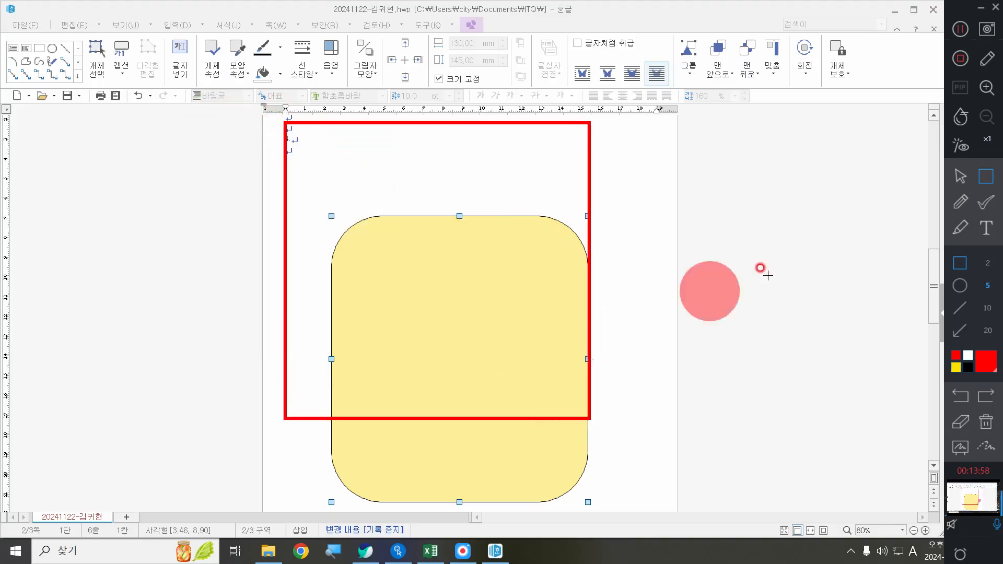
pyautogui.click(961, 176)
# Shift the yellow rectangle slightly to the left and place a second 30 mm square rectangle inside its upper-left area
pyautogui.moveTo(458, 287); pyautogui.dragTo(432, 290)
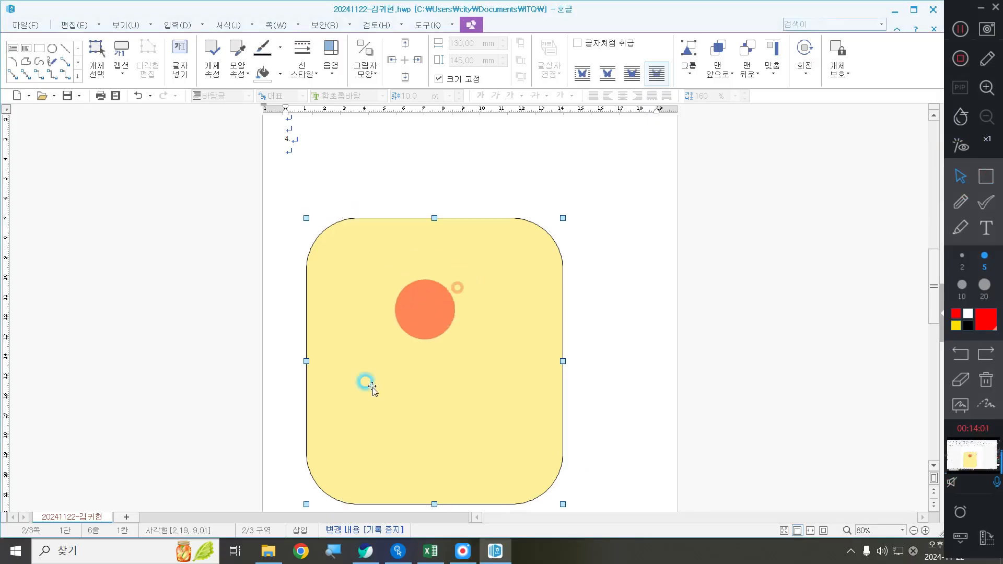
pyautogui.click(366, 317)
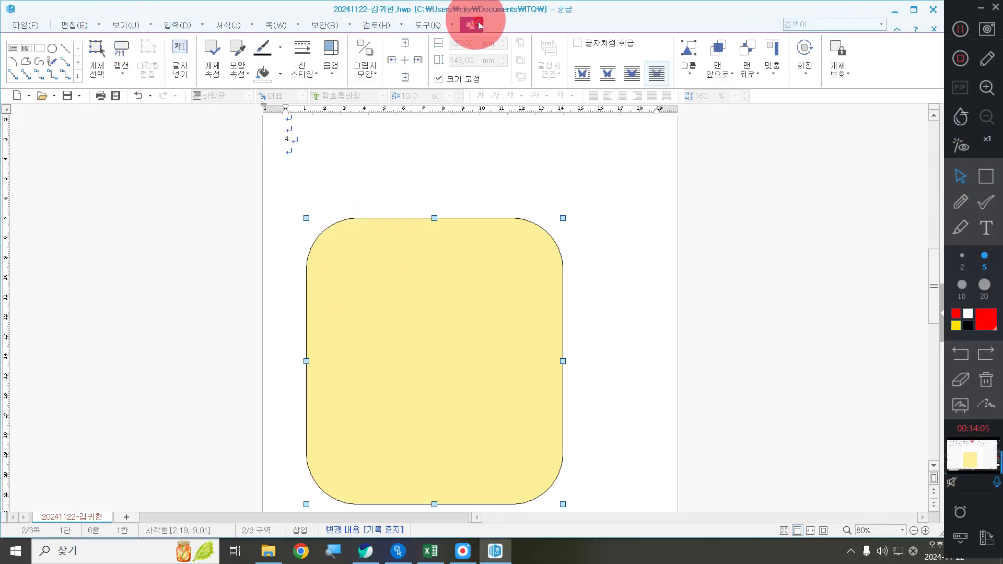
pyautogui.click(41, 49)
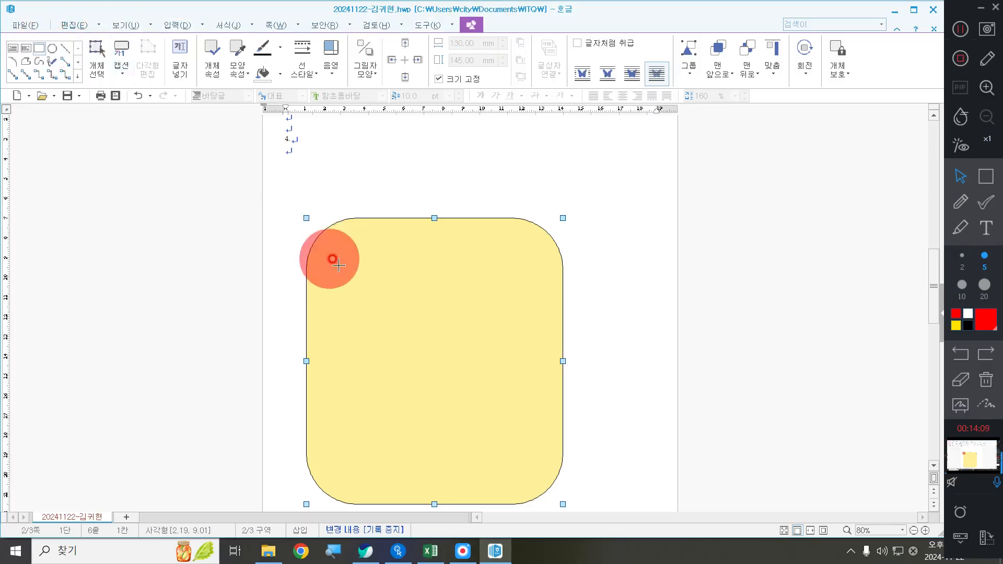
pyautogui.click(337, 264)
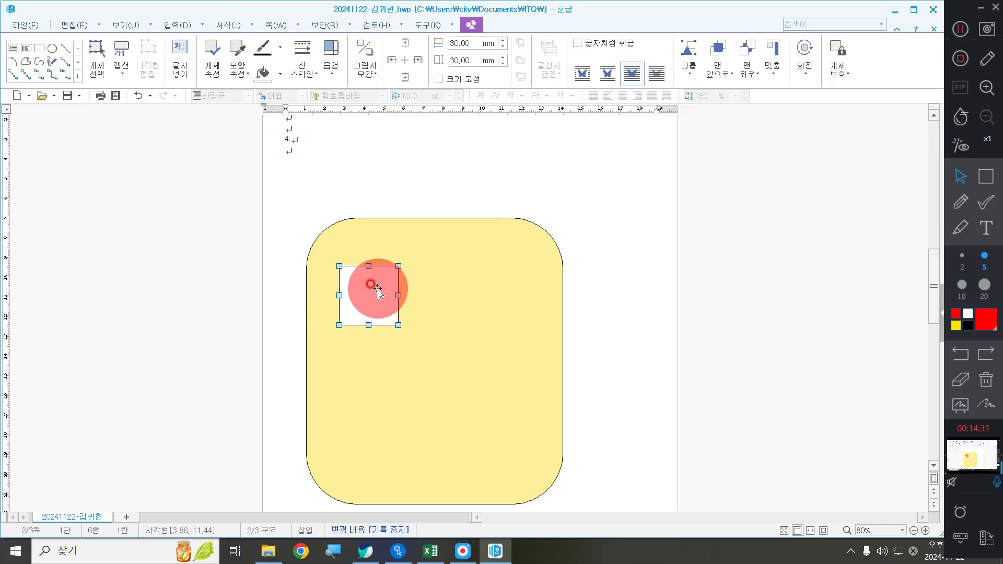
# Open 한글(A형)_문제지.pdf from the 01월 folder, examine the shape sizes specified for question 4, and return to the Hangul document
pyautogui.click(370, 552)
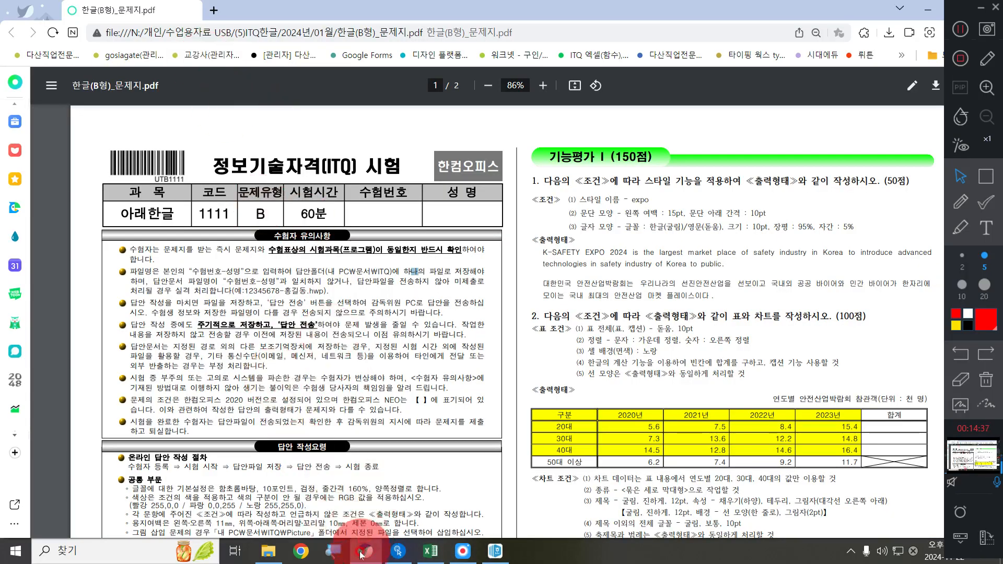
pyautogui.click(367, 552)
pyautogui.click(279, 558)
pyautogui.click(201, 176)
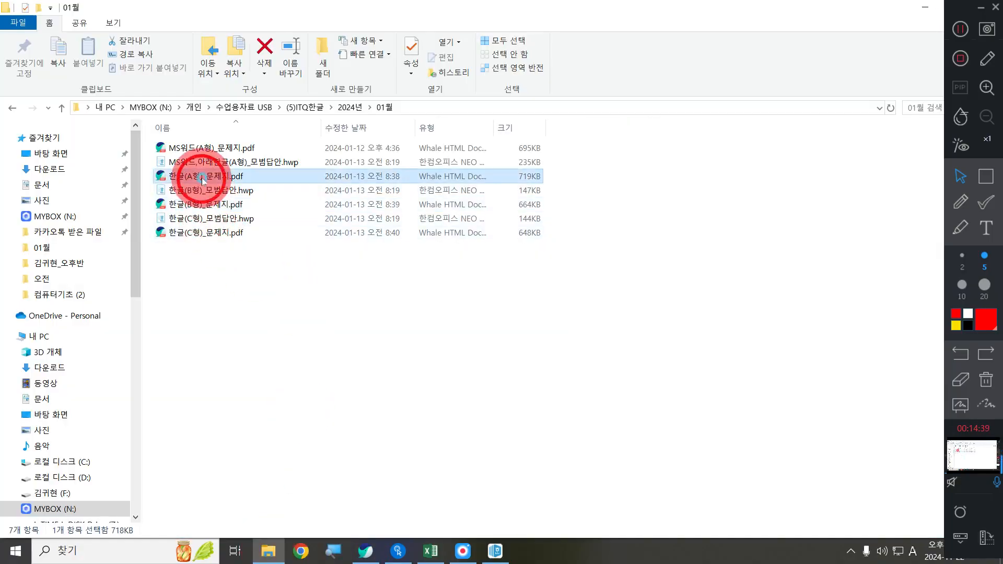
pyautogui.doubleClick(201, 176)
pyautogui.scroll(-10, 491, 320)
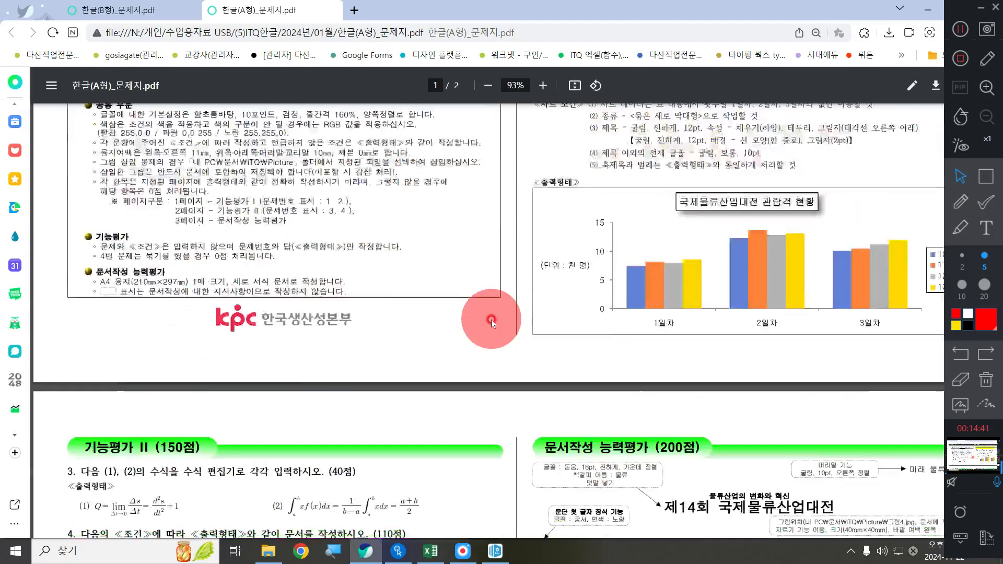
pyautogui.keyDown('ctrl'); pyautogui.scroll(2, 305, 387); pyautogui.keyUp('ctrl')
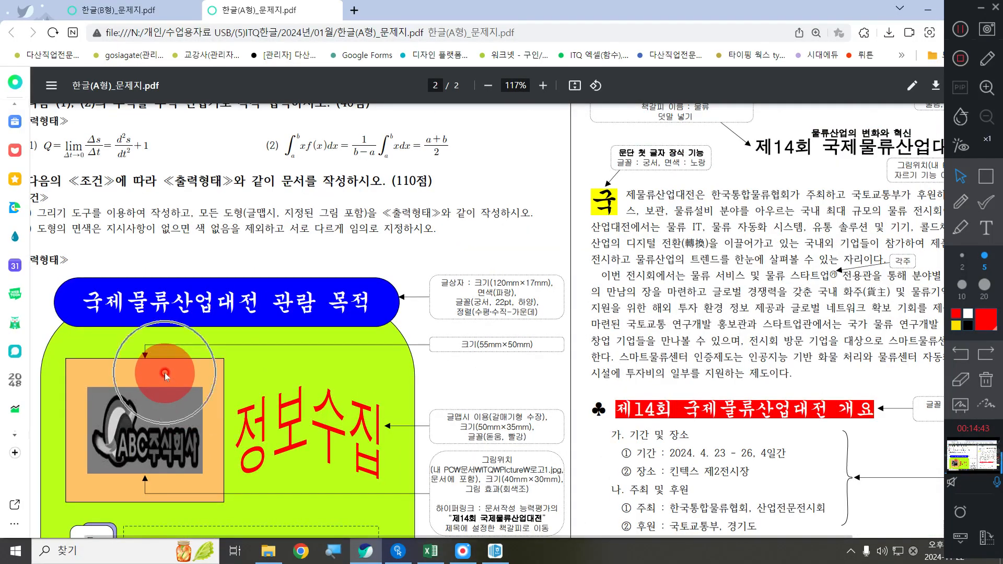
pyautogui.click(929, 9)
pyautogui.click(926, 7)
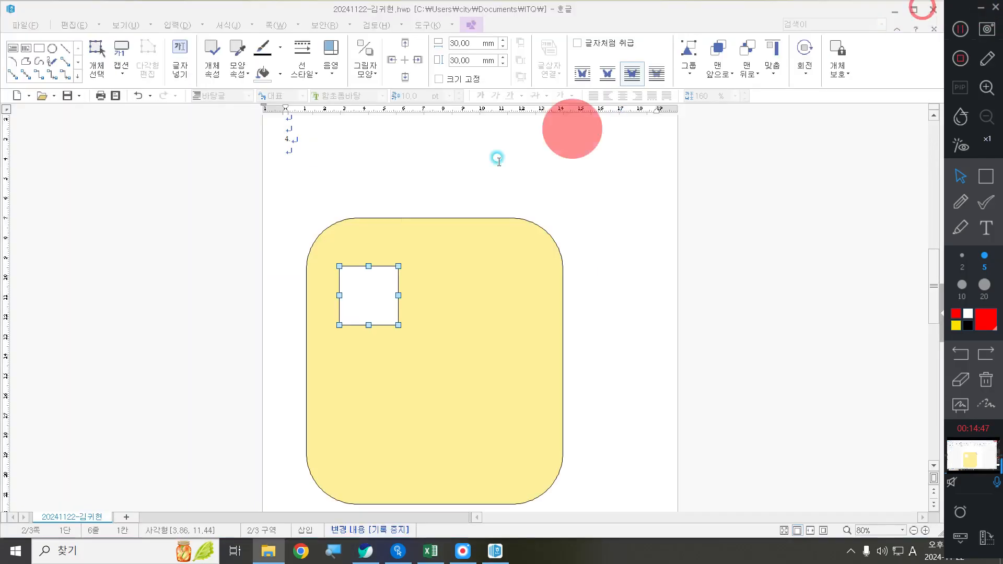
# Set the small white rectangle's size to 55 mm wide and 50 mm high, and lock its size
pyautogui.click(365, 290)
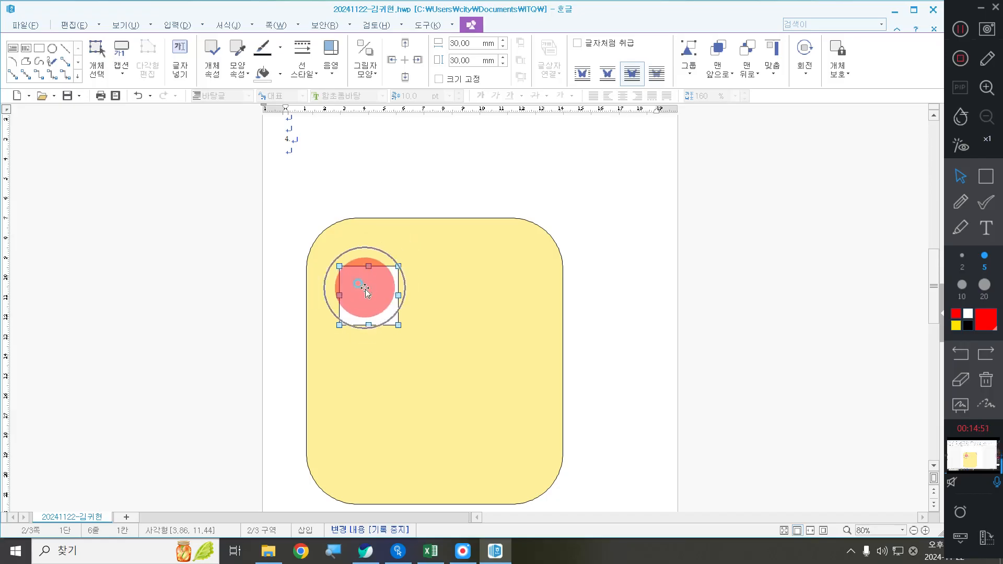
pyautogui.doubleClick(364, 290)
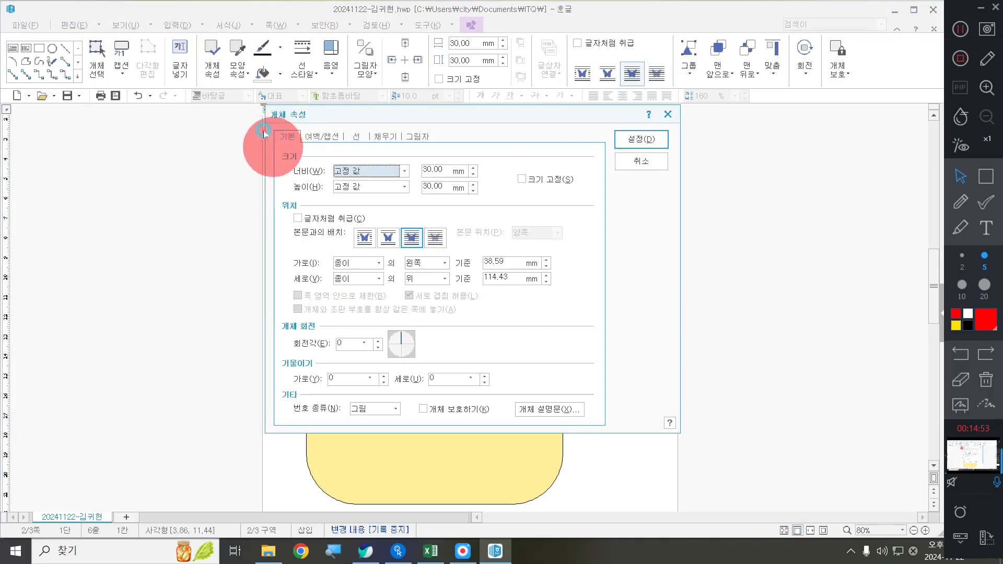
pyautogui.click(441, 169)
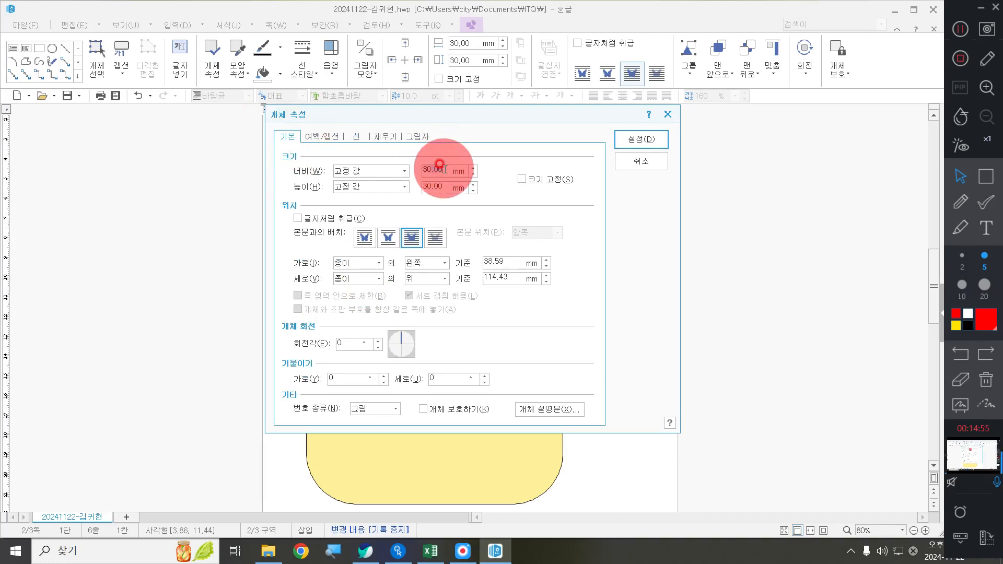
pyautogui.write('55')
pyautogui.press('Tab')
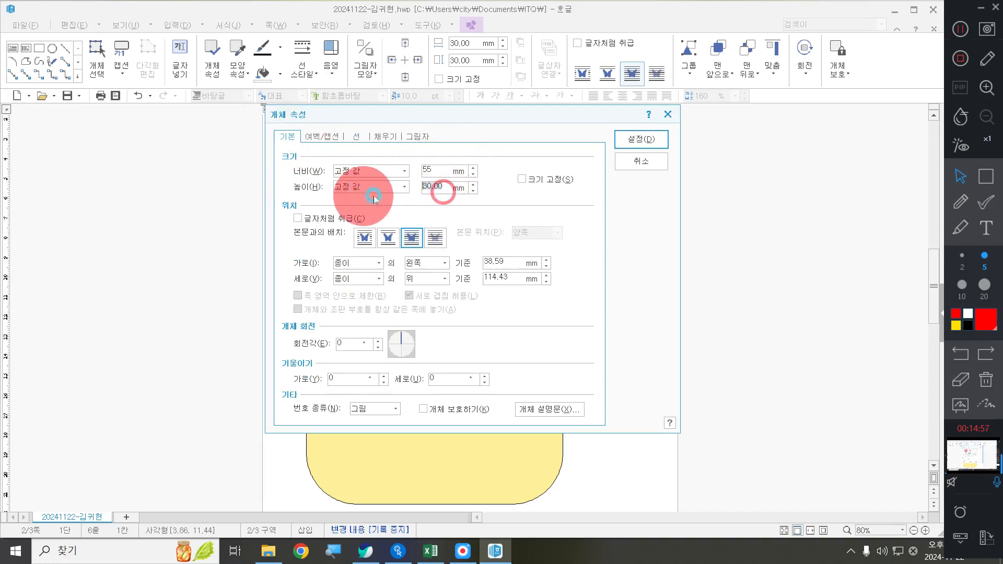
pyautogui.write('50')
pyautogui.hotkey('alt', 's')
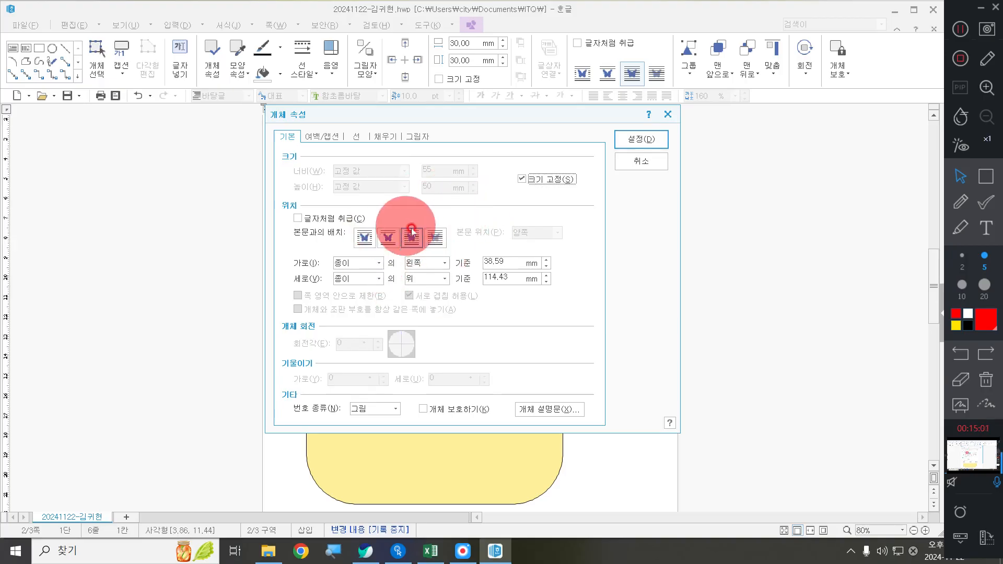
# Place the 55 × 50 mm rectangle behind the text (글 뒤로) and fill it with light orange
pyautogui.click(433, 237)
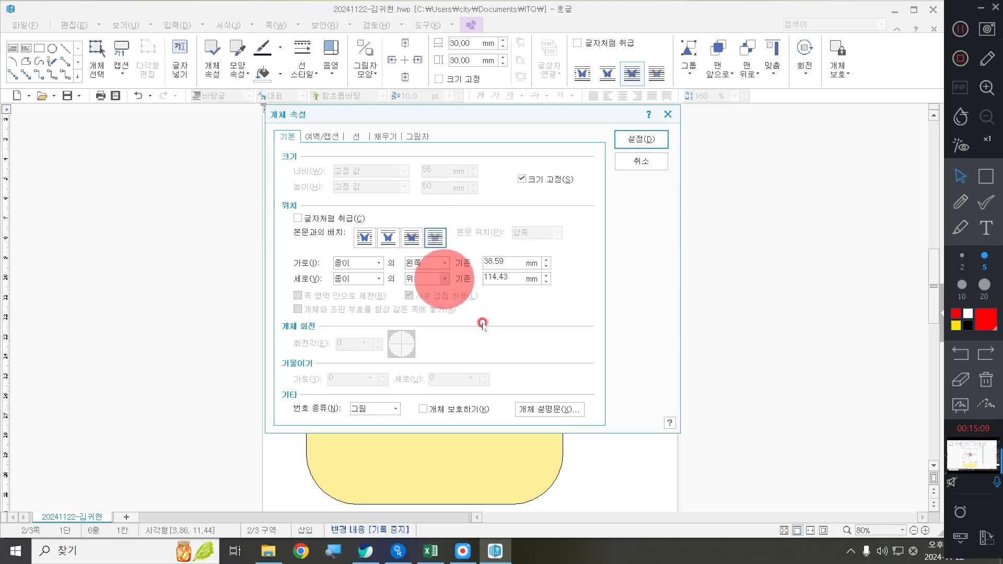
pyautogui.click(442, 242)
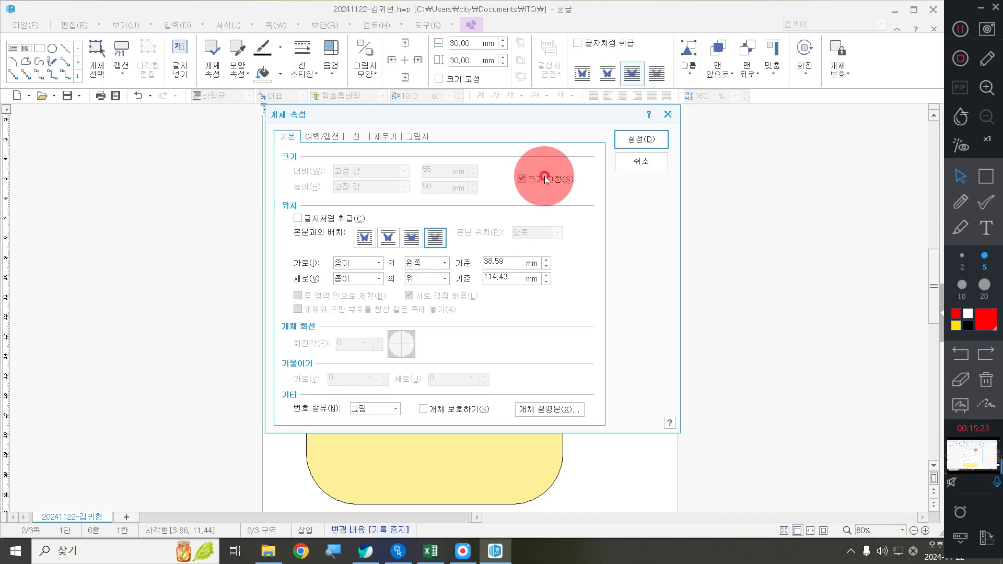
pyautogui.click(432, 240)
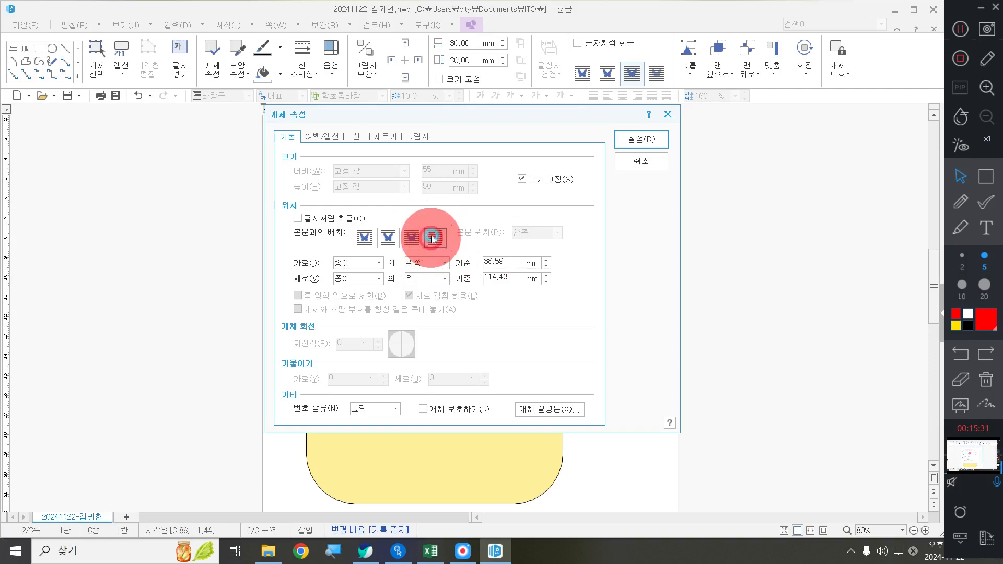
pyautogui.click(392, 137)
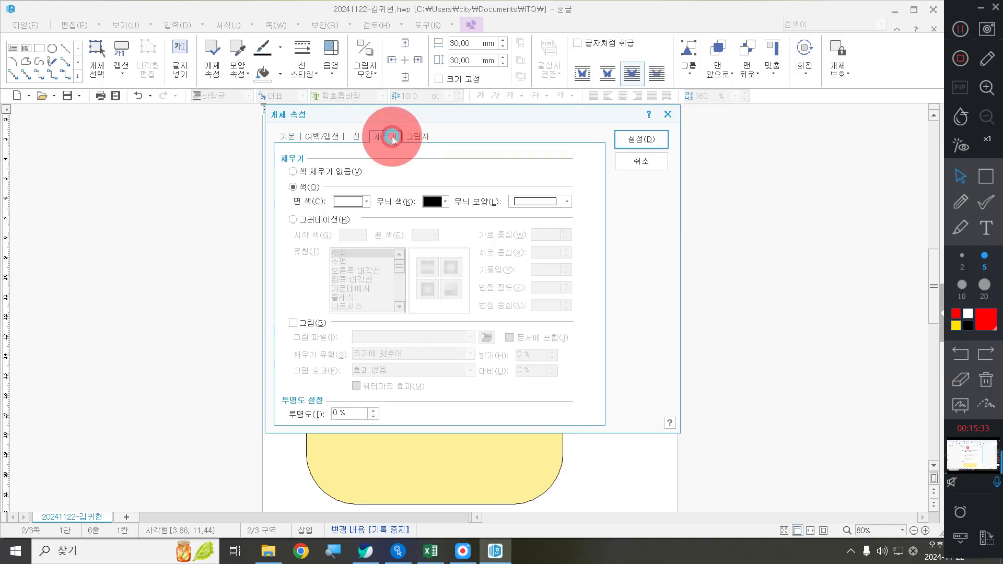
pyautogui.click(368, 199)
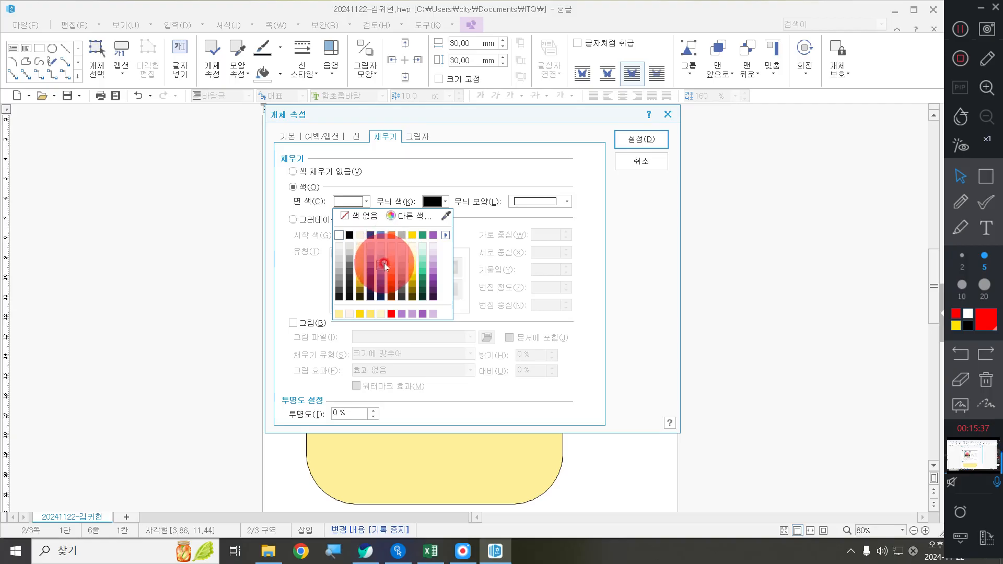
pyautogui.click(390, 254)
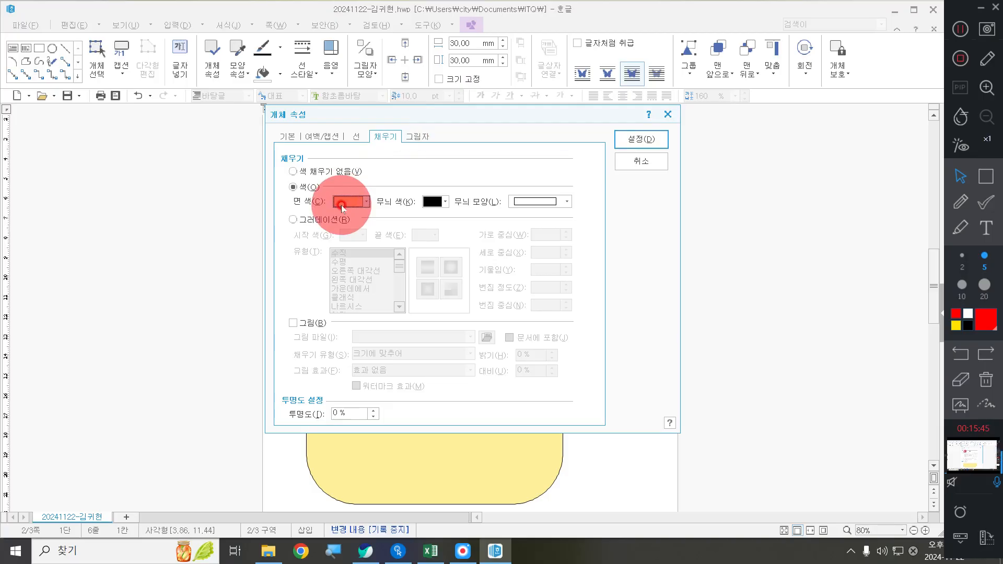
# Check the rectangle's line settings with square corners (직각), apply the properties, and nudge the rectangle slightly to the left
pyautogui.click(356, 136)
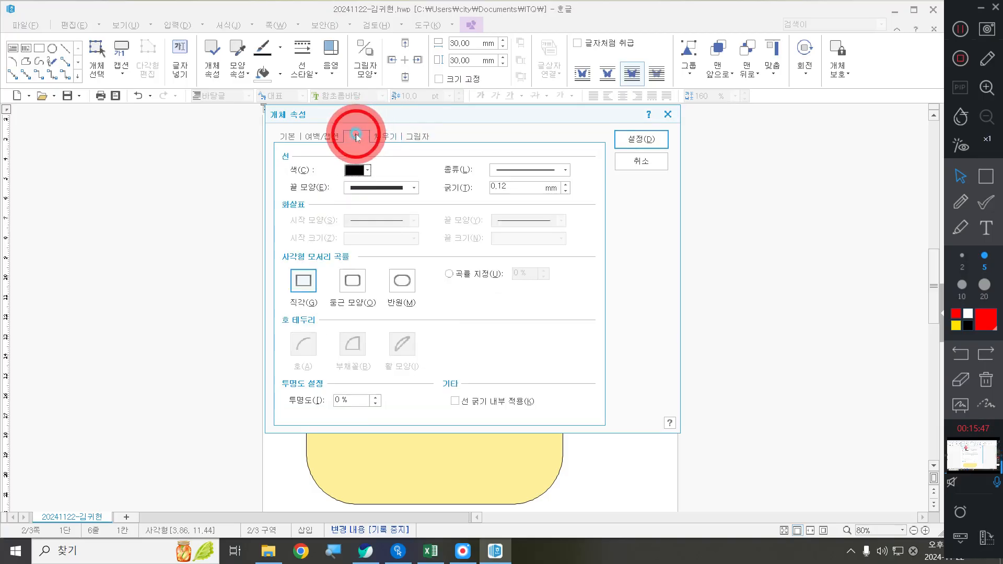
pyautogui.click(376, 136)
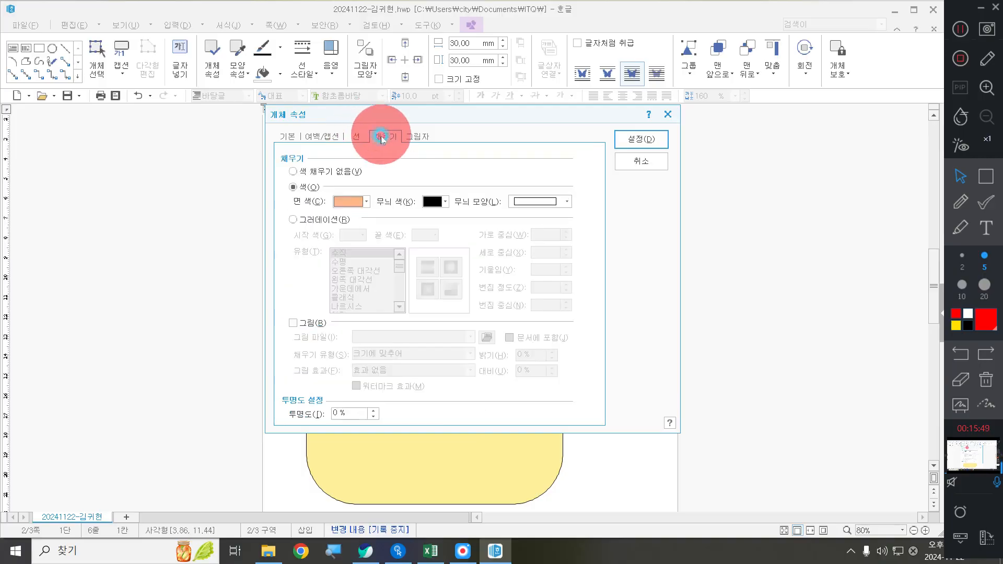
pyautogui.click(360, 137)
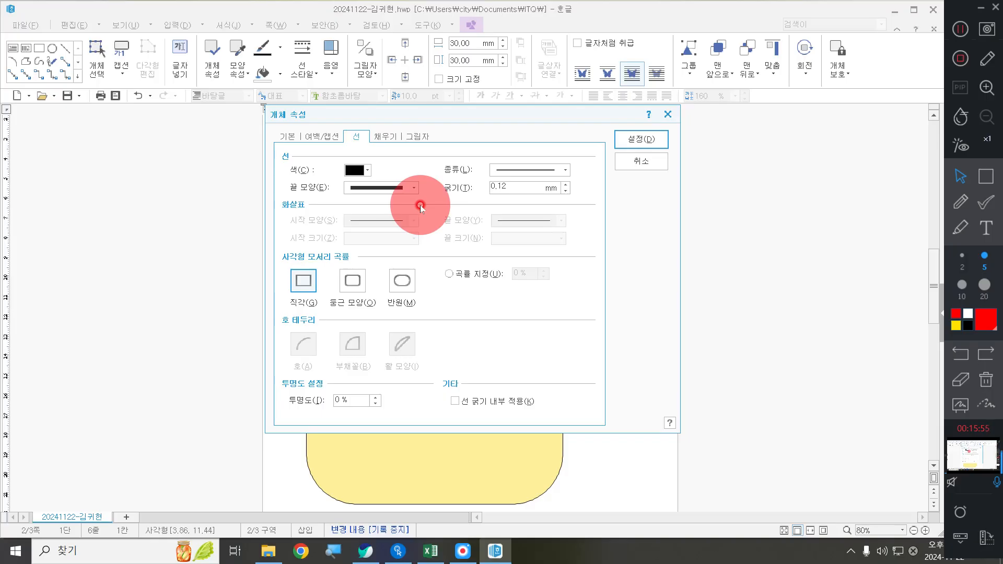
pyautogui.click(634, 142)
pyautogui.moveTo(383, 289)
pyautogui.mouseDown()
pyautogui.moveTo(373, 295)
pyautogui.moveTo(369, 284)
pyautogui.moveTo(381, 294)
pyautogui.mouseUp()
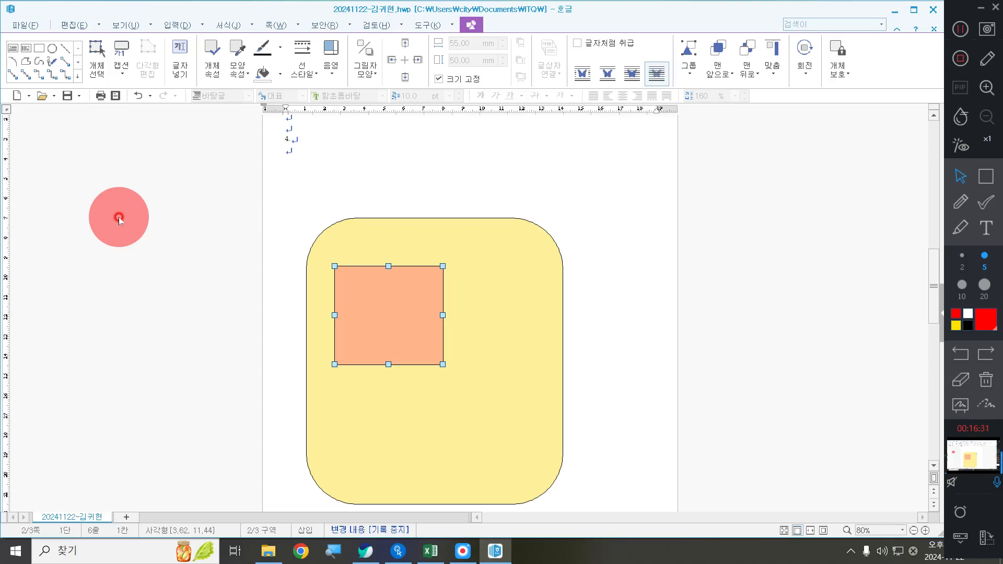
# Insert a 30 mm square rectangle overlapping the yellow shape's upper-left edge
pyautogui.click(41, 50)
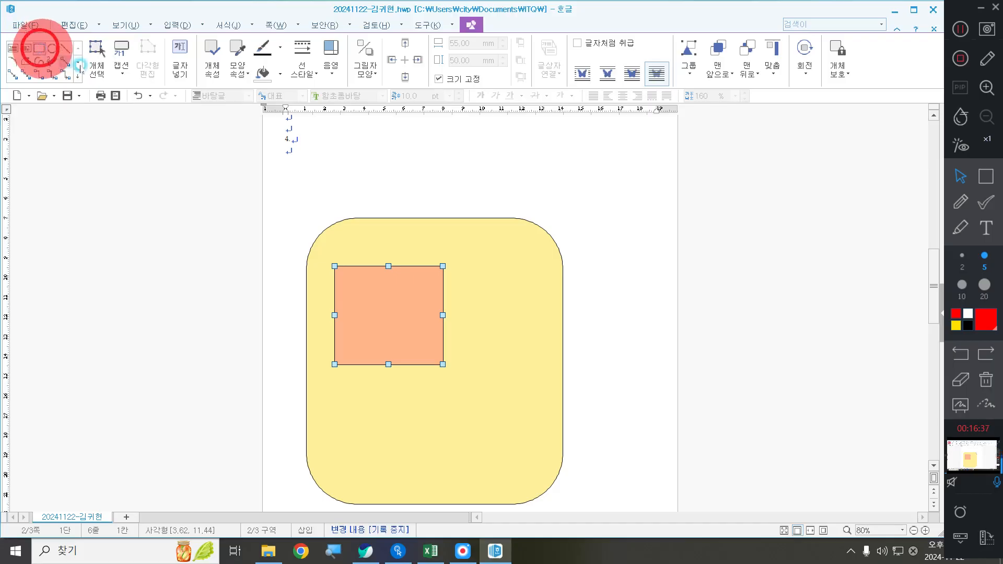
pyautogui.click(319, 201)
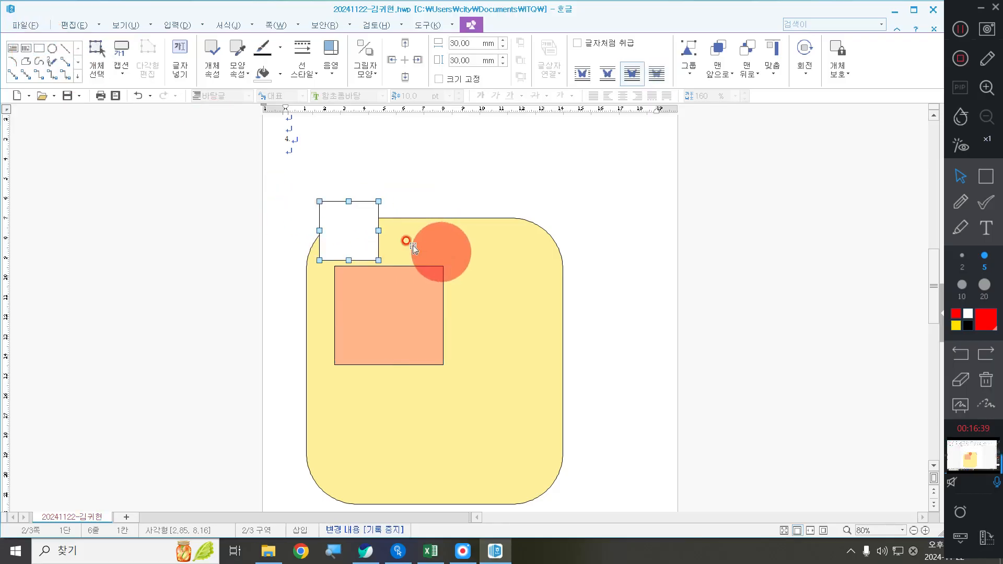
pyautogui.moveTo(346, 225); pyautogui.dragTo(353, 214)
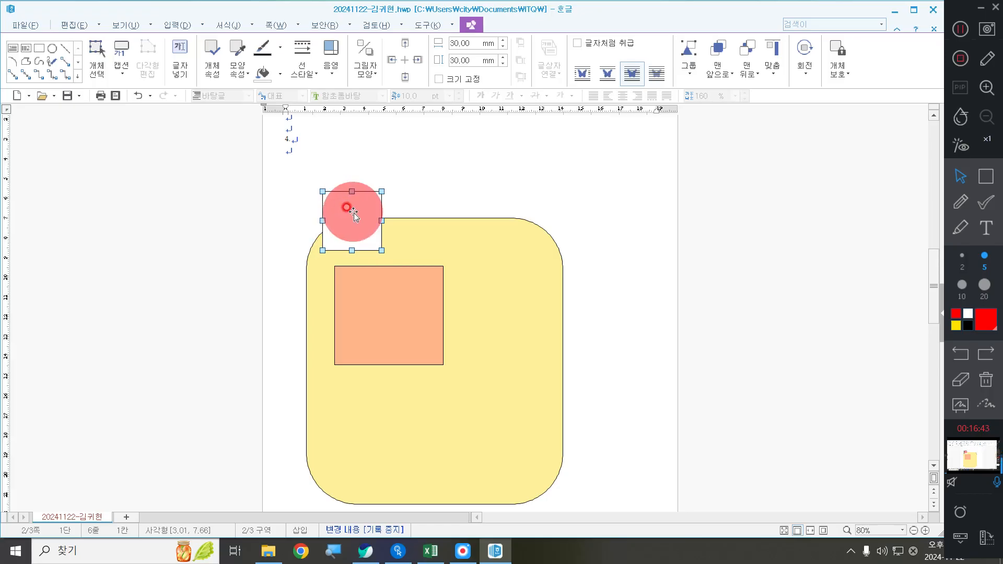
pyautogui.doubleClick(350, 215)
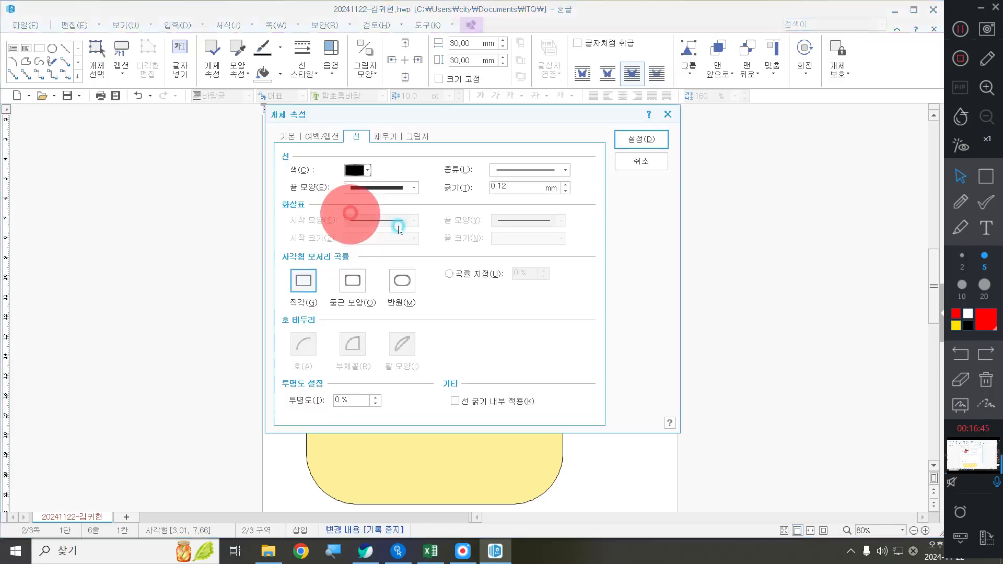
pyautogui.click(647, 163)
pyautogui.click(178, 24)
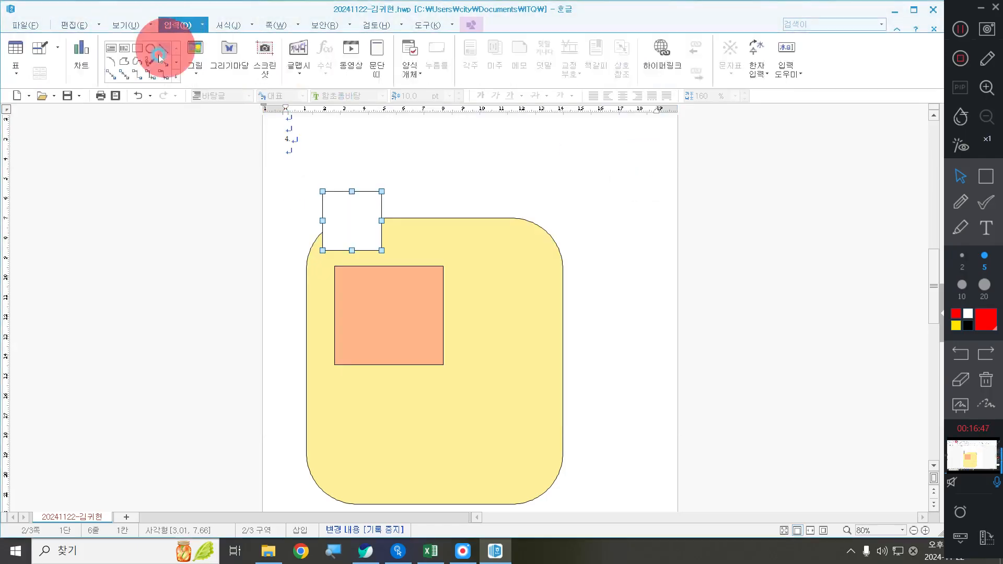
pyautogui.click(469, 29)
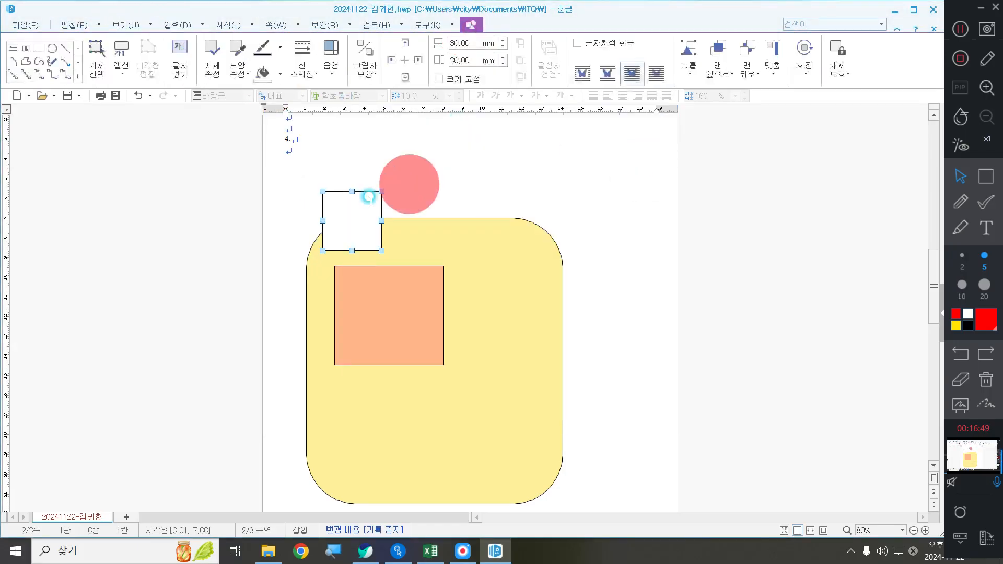
pyautogui.doubleClick(347, 208)
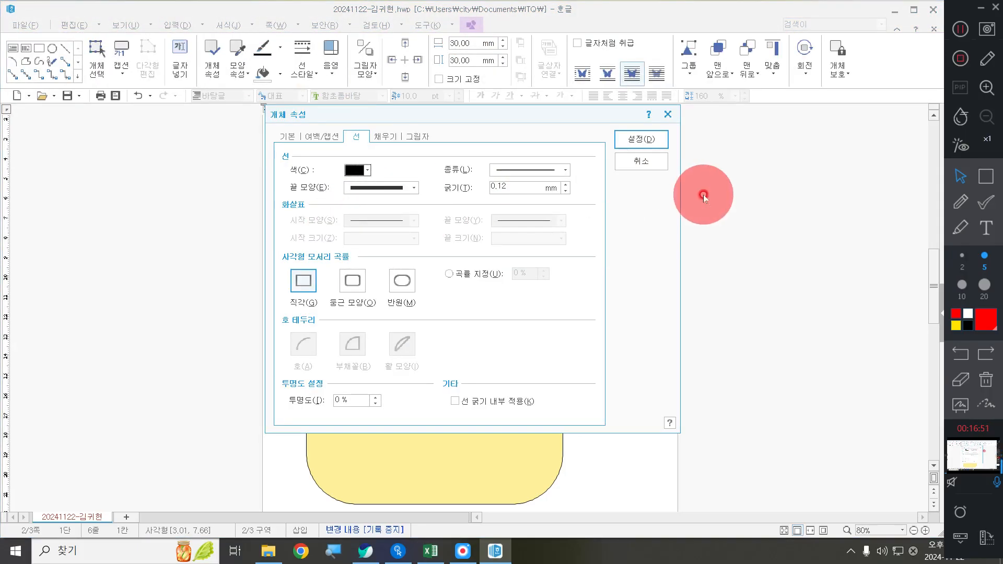
pyautogui.click(641, 163)
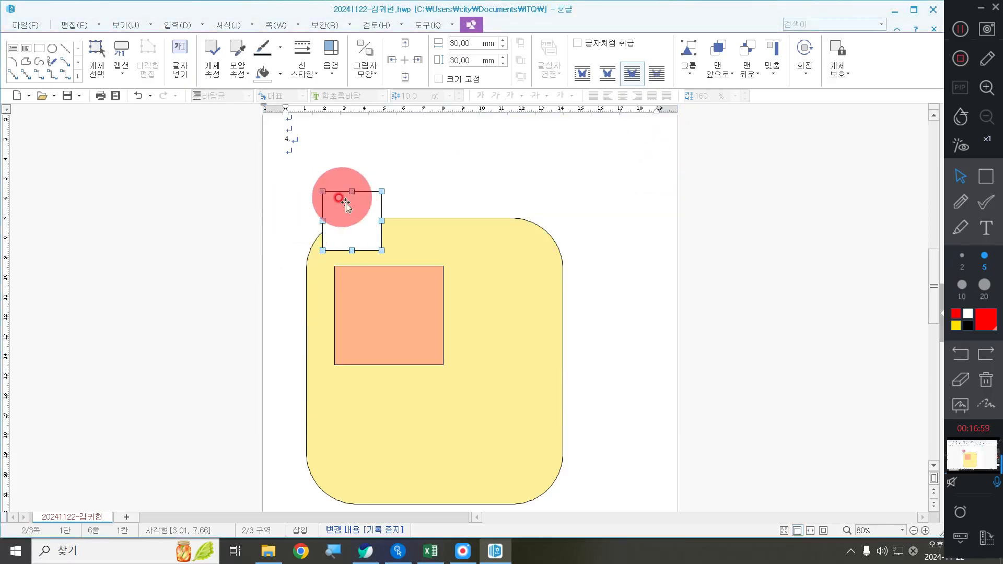
# Set the new white rectangle's size to 120 mm wide and 17 mm high, and lock its size
pyautogui.doubleClick(348, 218)
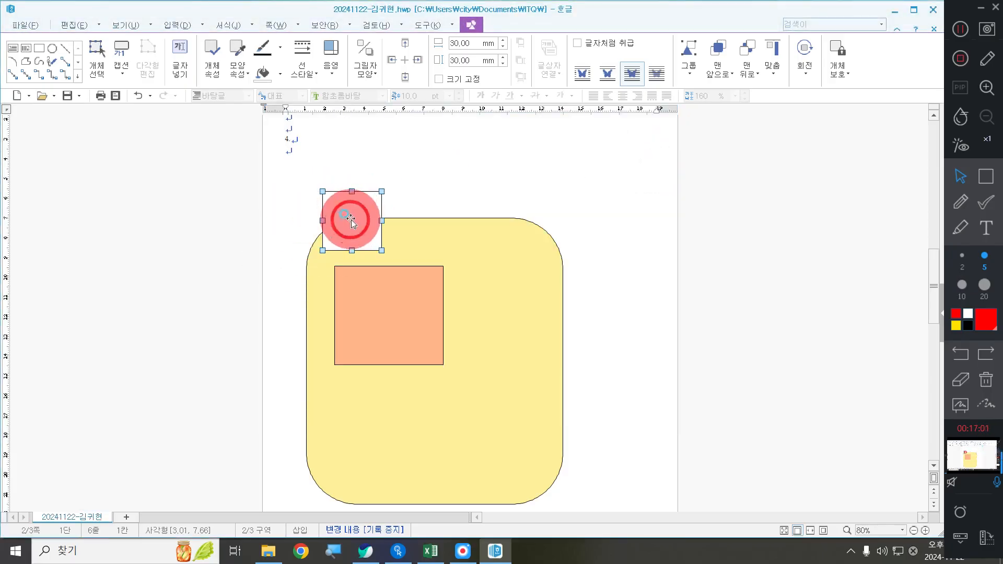
pyautogui.click(290, 137)
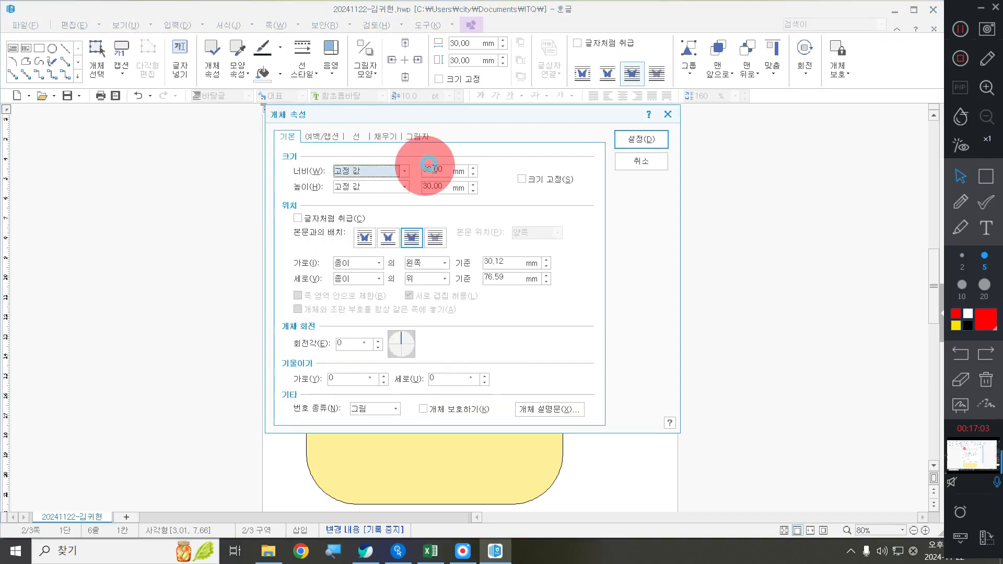
pyautogui.click(433, 167)
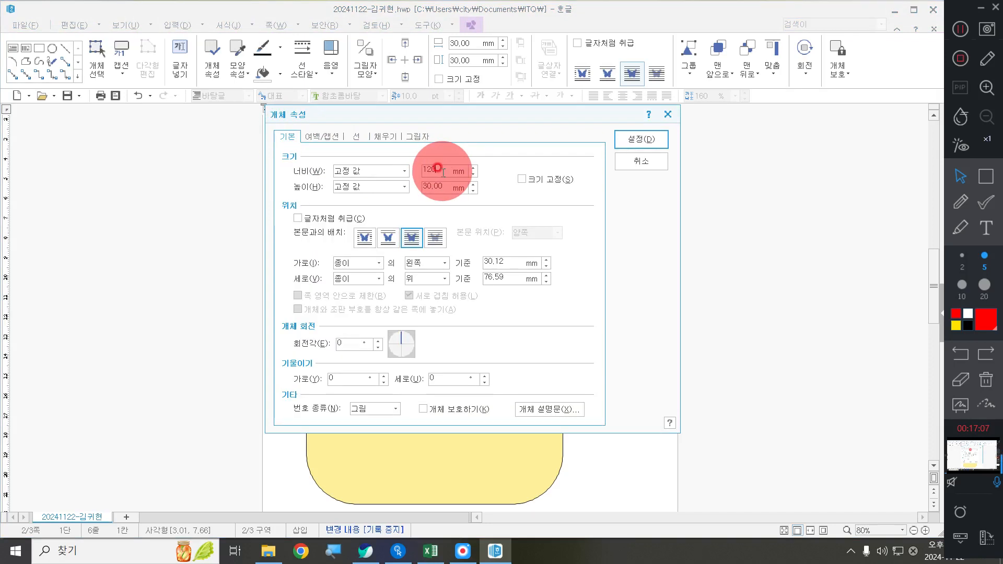
pyautogui.press('Tab')
pyautogui.press('Tab')
pyautogui.write('1')
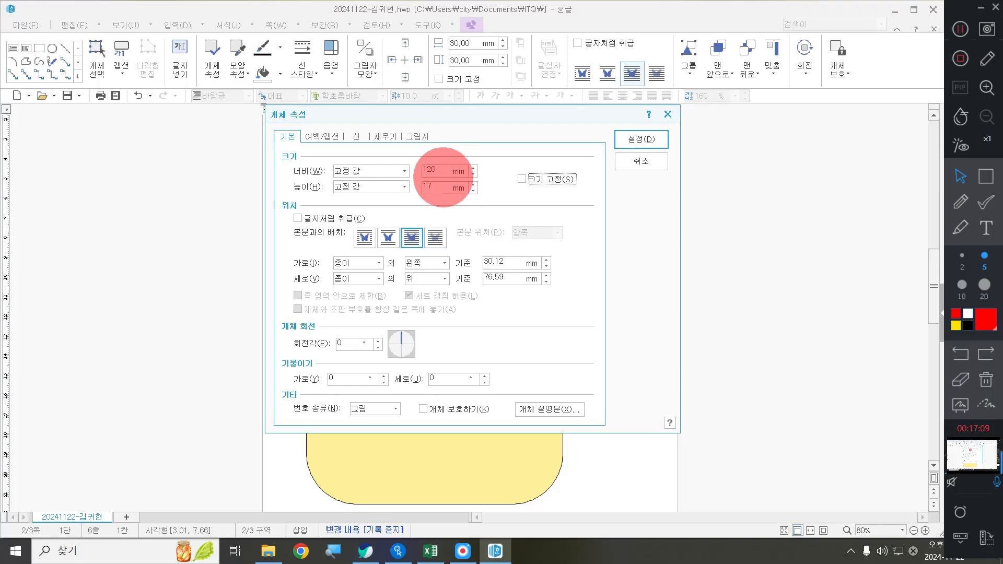
pyautogui.hotkey('alt', 's')
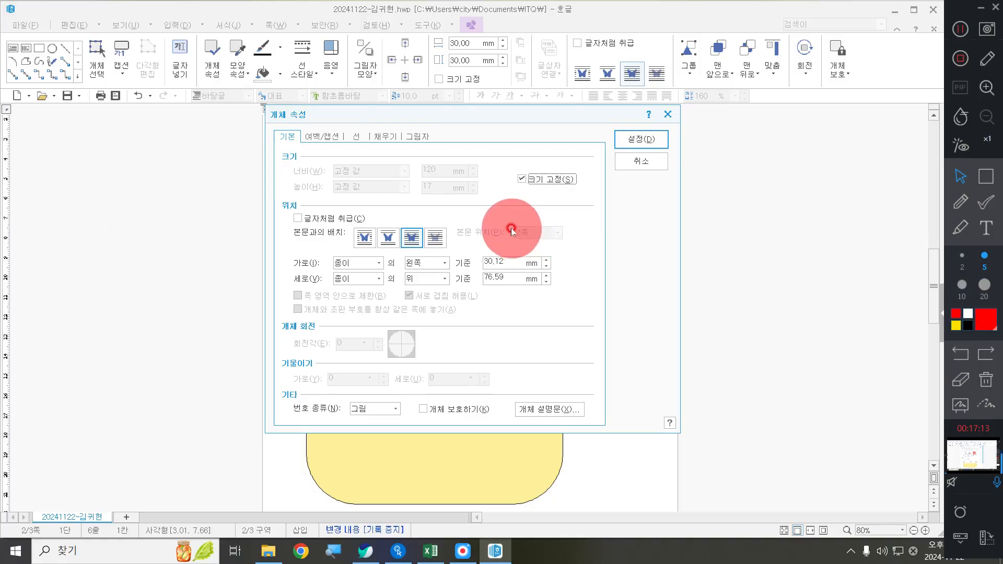
# Fill the 120 × 17 mm rectangle with blue from the 오피스 colour theme
pyautogui.click(391, 137)
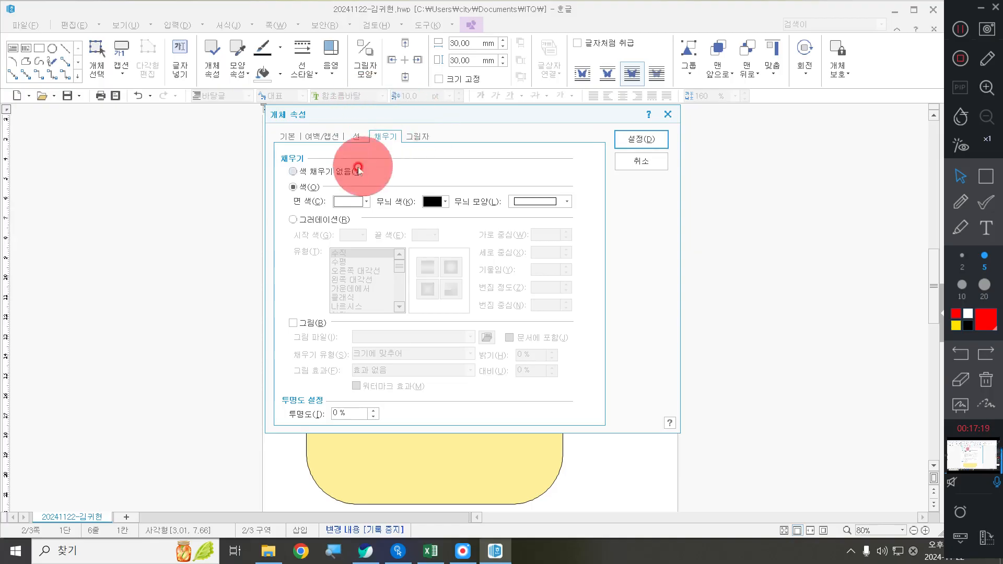
pyautogui.click(346, 200)
pyautogui.click(445, 235)
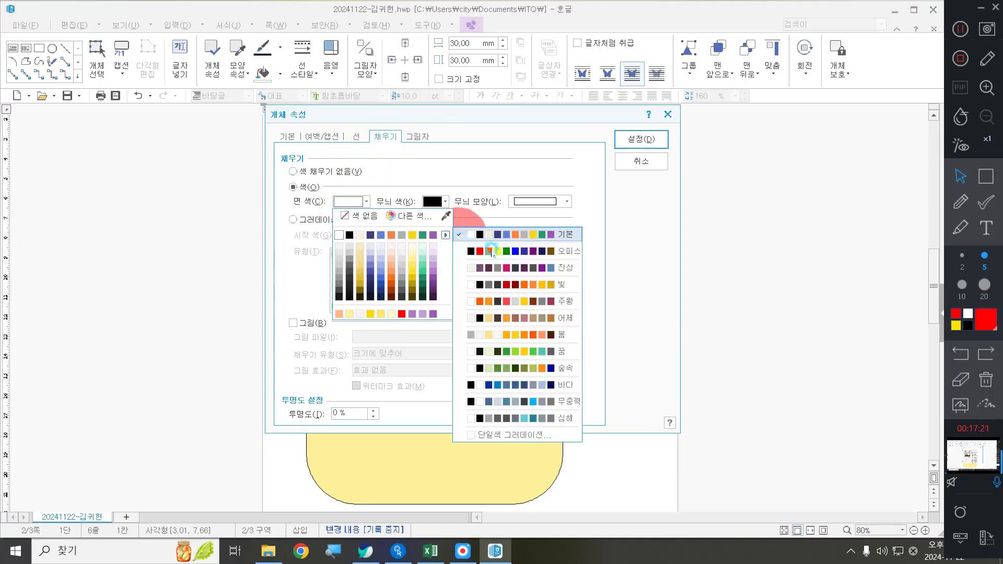
pyautogui.click(495, 252)
pyautogui.click(381, 233)
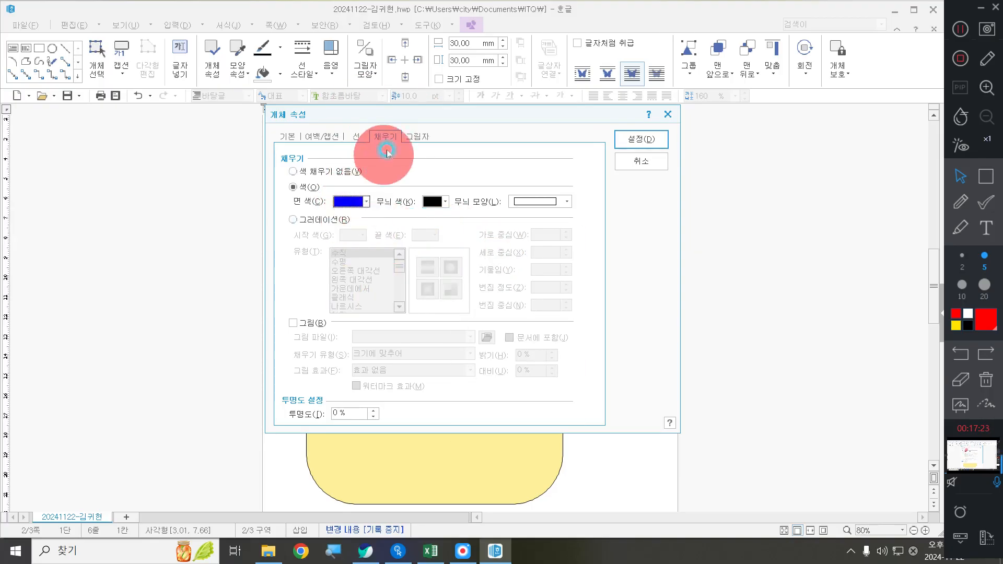
pyautogui.click(347, 201)
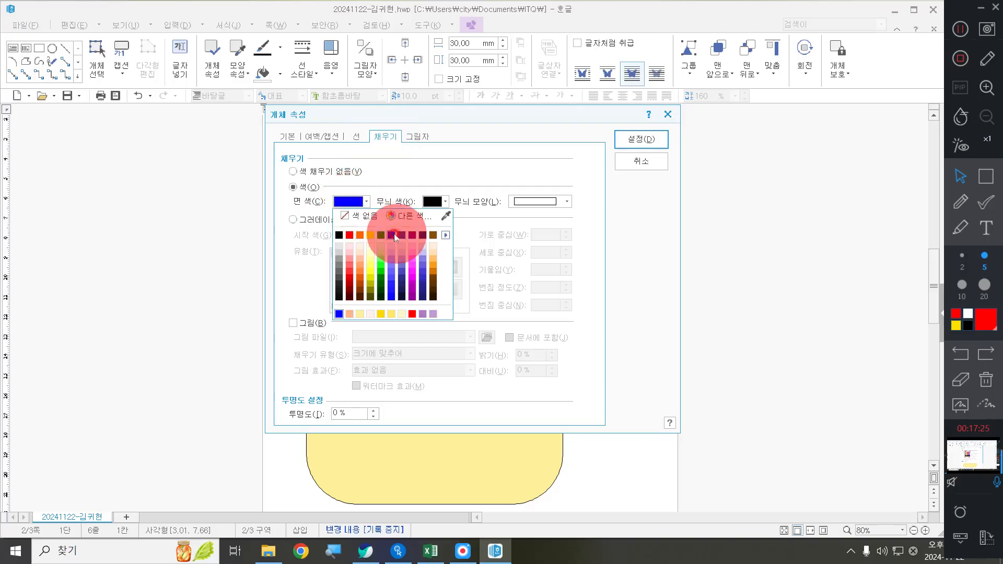
pyautogui.click(394, 236)
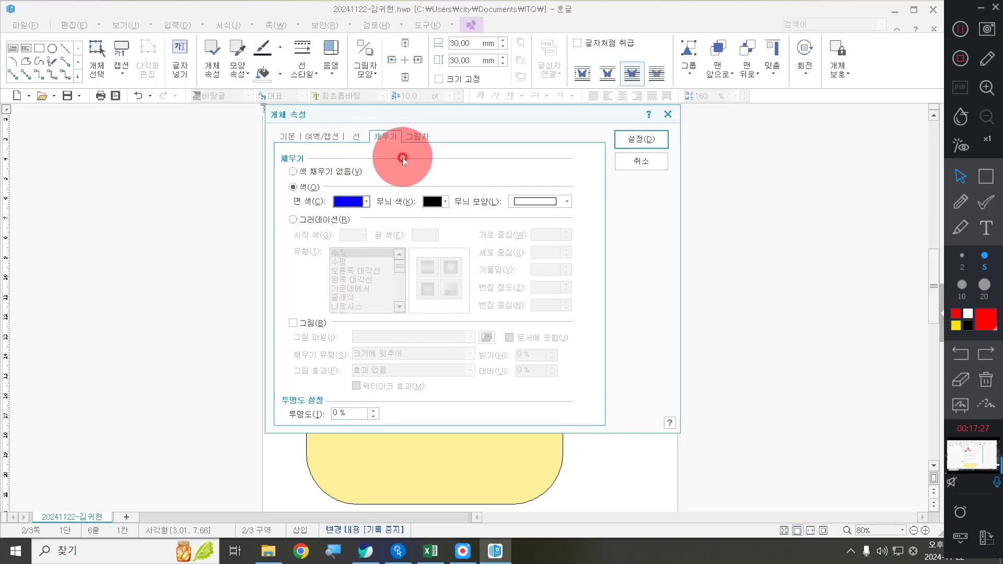
# Give the blue rectangle half-round ends (반원) and apply its object properties
pyautogui.click(355, 139)
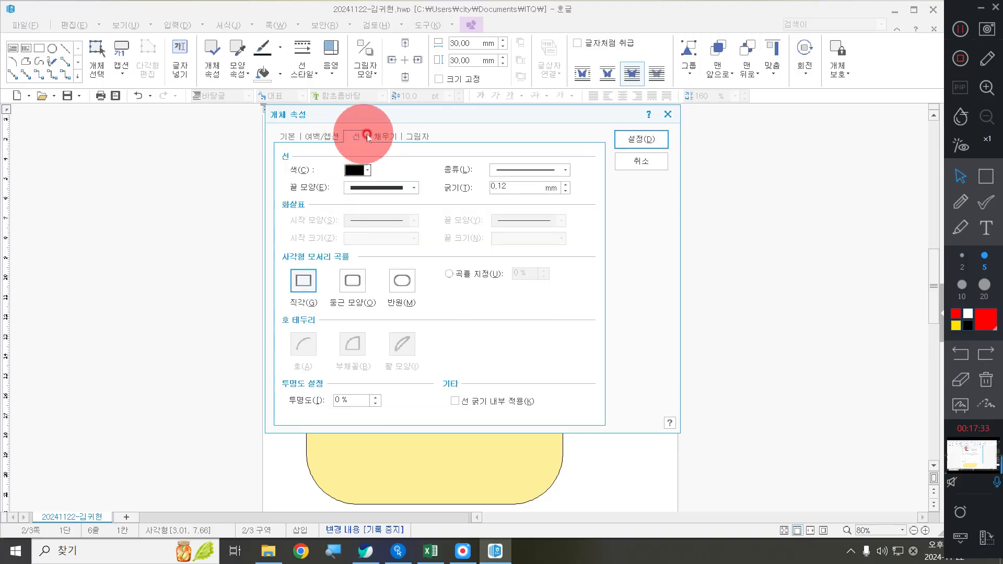
pyautogui.click(406, 285)
pyautogui.click(406, 285)
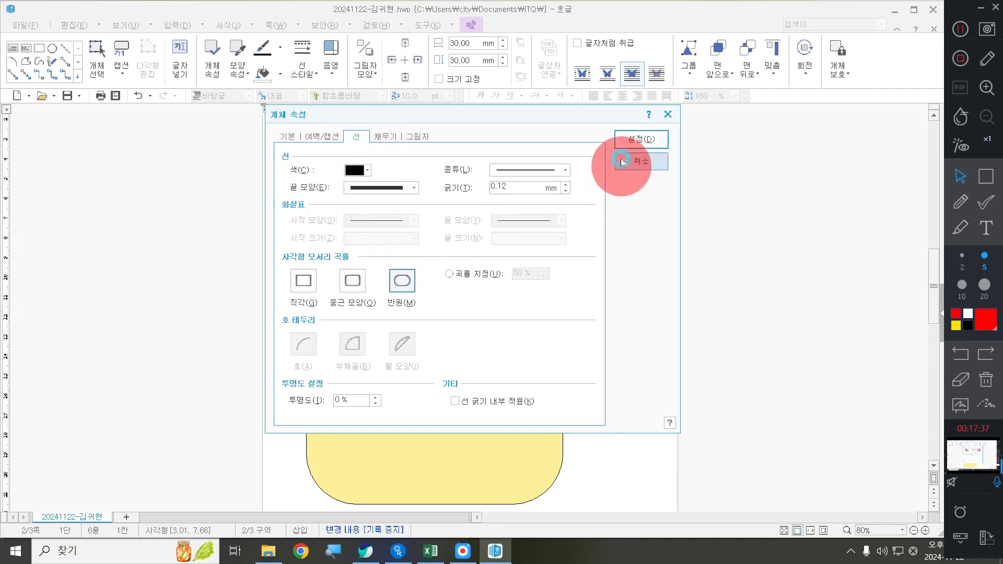
pyautogui.click(636, 139)
pyautogui.click(447, 213)
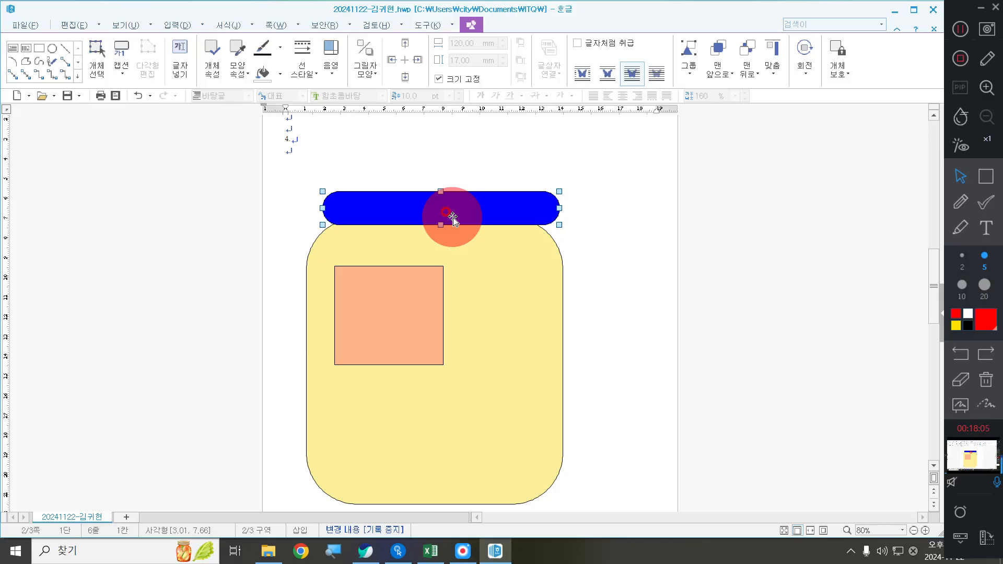
# Shift the blue bar slightly to the right so it is centred over the yellow shape's top edge
pyautogui.click(961, 29)
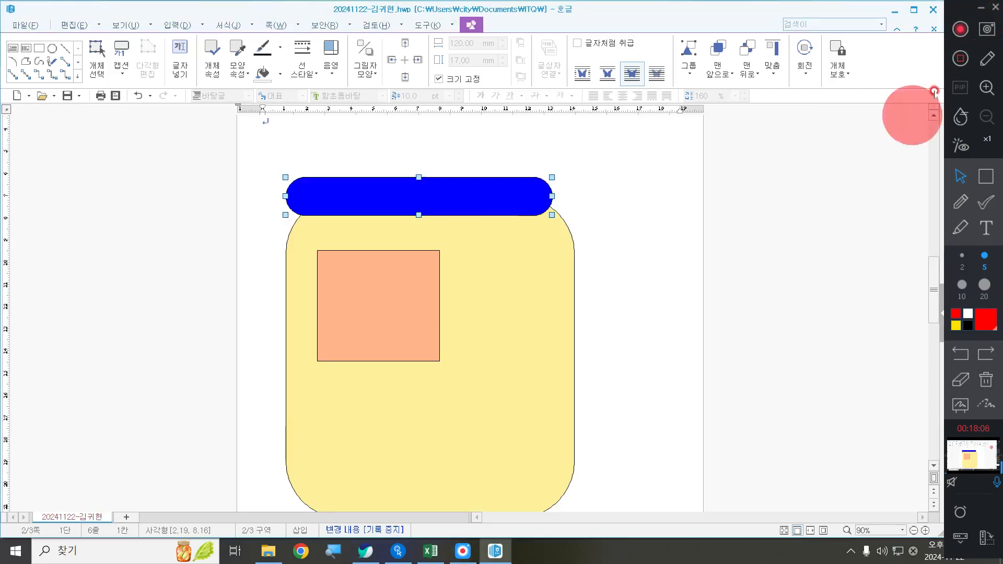
pyautogui.click(964, 26)
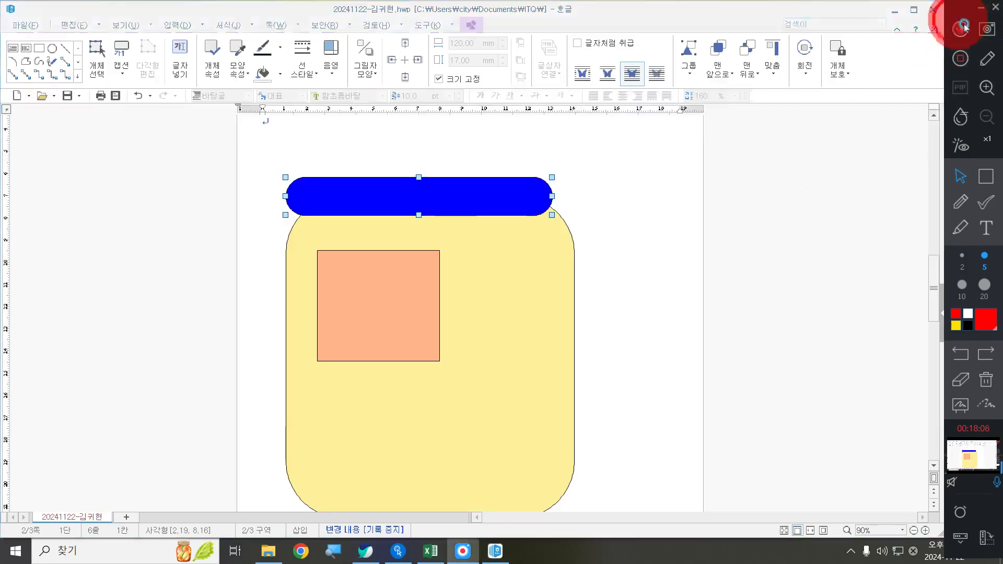
pyautogui.scroll(-1, 460, 179)
pyautogui.moveTo(465, 165); pyautogui.dragTo(484, 164)
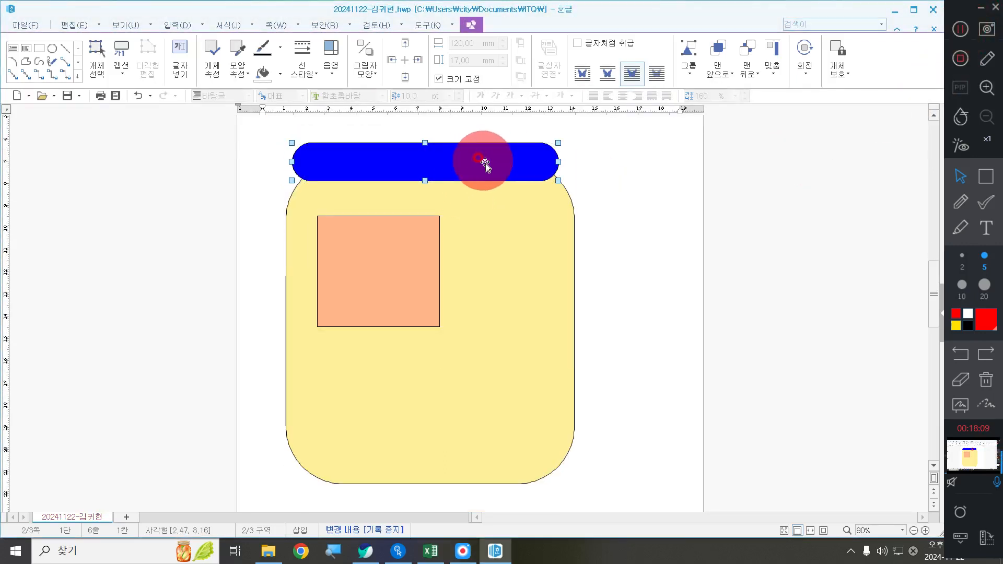
pyautogui.moveTo(385, 156); pyautogui.dragTo(390, 158)
# Make the blue bar hold text and set its font to 궁서 at 22 pt
pyautogui.rightClick(392, 159)
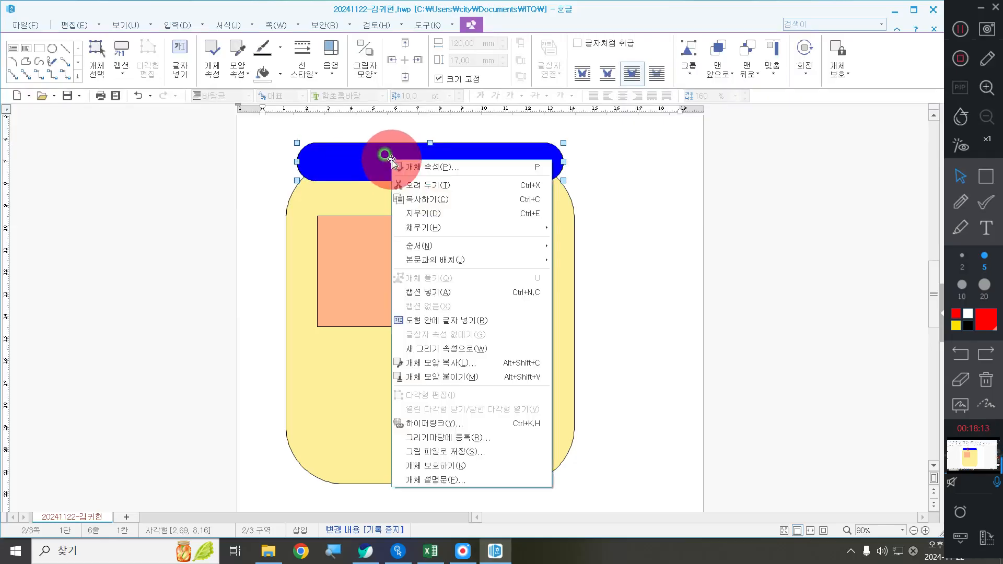
pyautogui.click(429, 321)
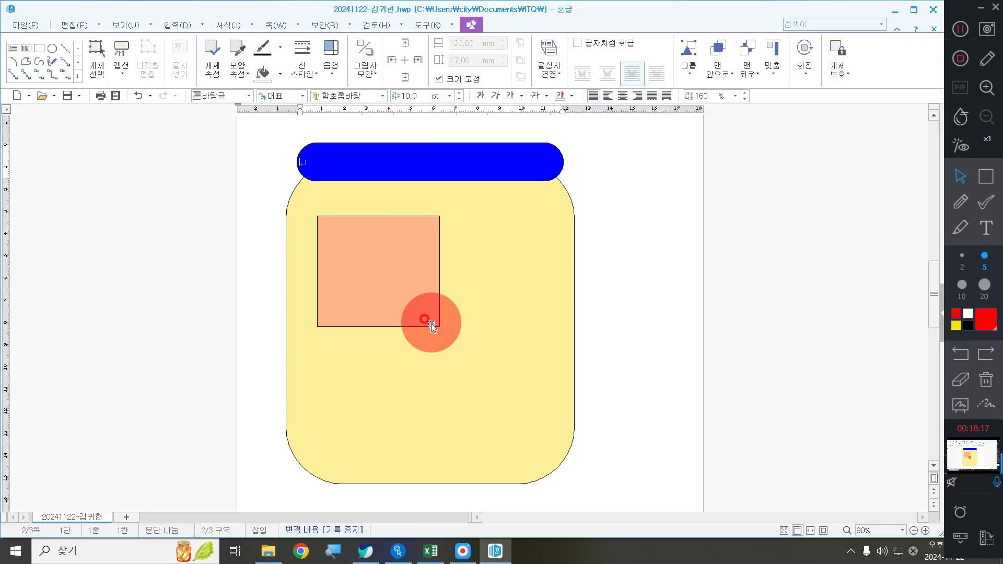
pyautogui.click(383, 95)
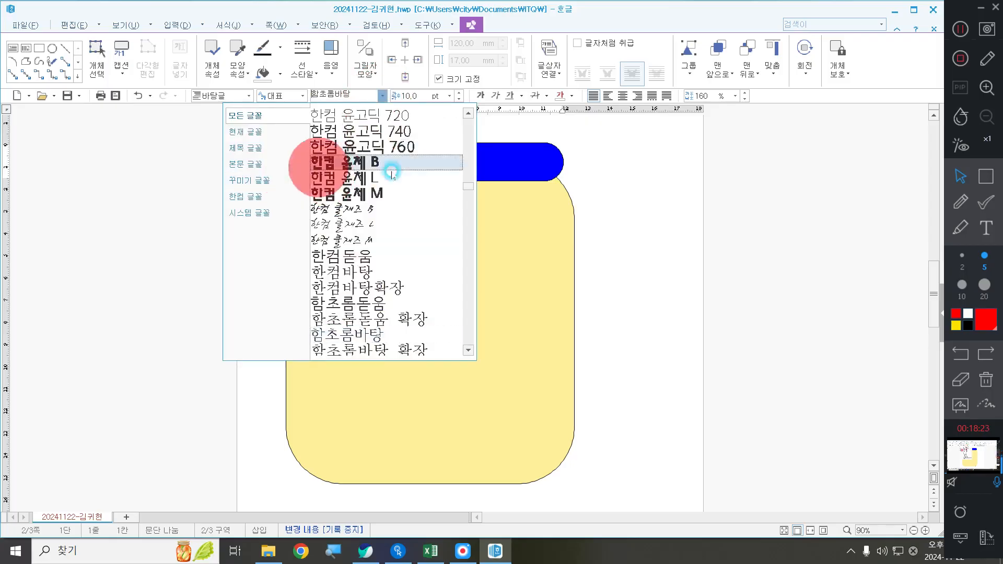
pyautogui.moveTo(465, 185); pyautogui.dragTo(465, 119)
pyautogui.scroll(5, 347, 202)
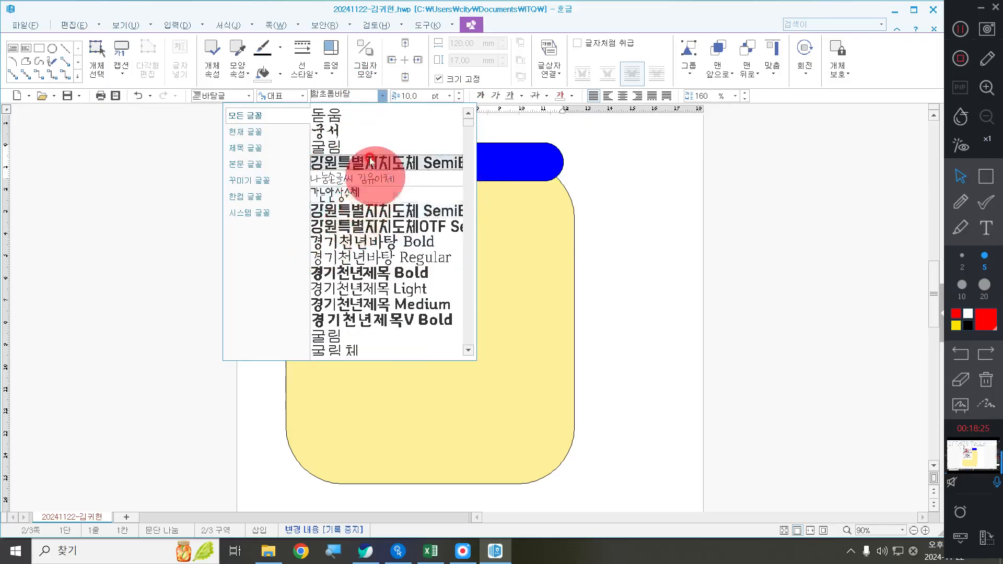
pyautogui.click(366, 116)
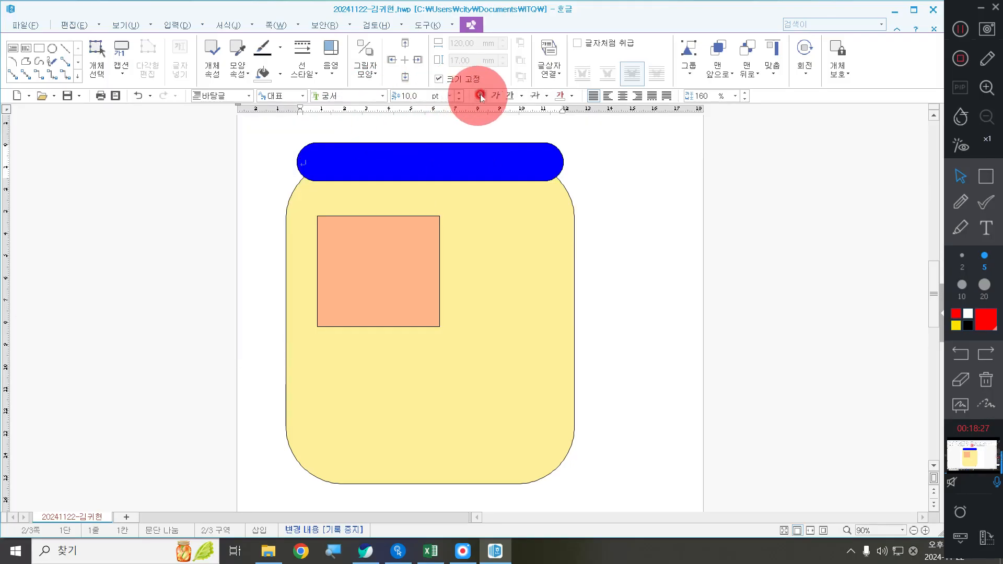
pyautogui.click(449, 96)
pyautogui.click(404, 215)
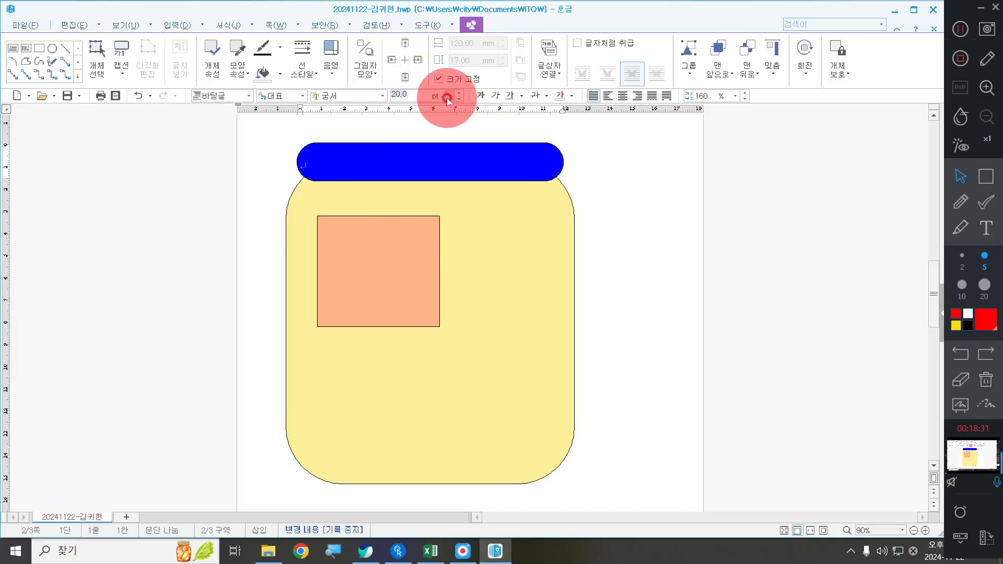
pyautogui.write('22')
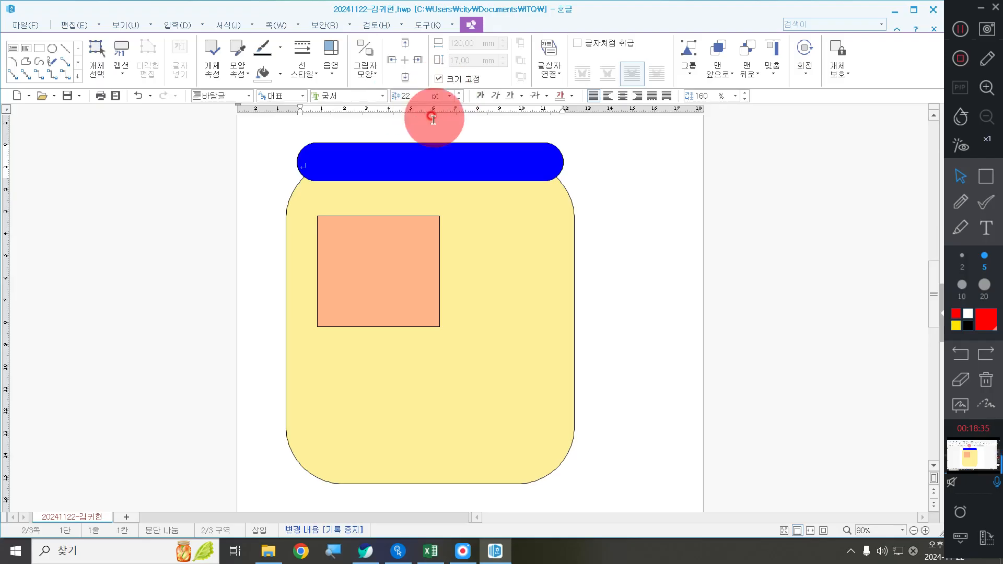
pyautogui.press('Return')
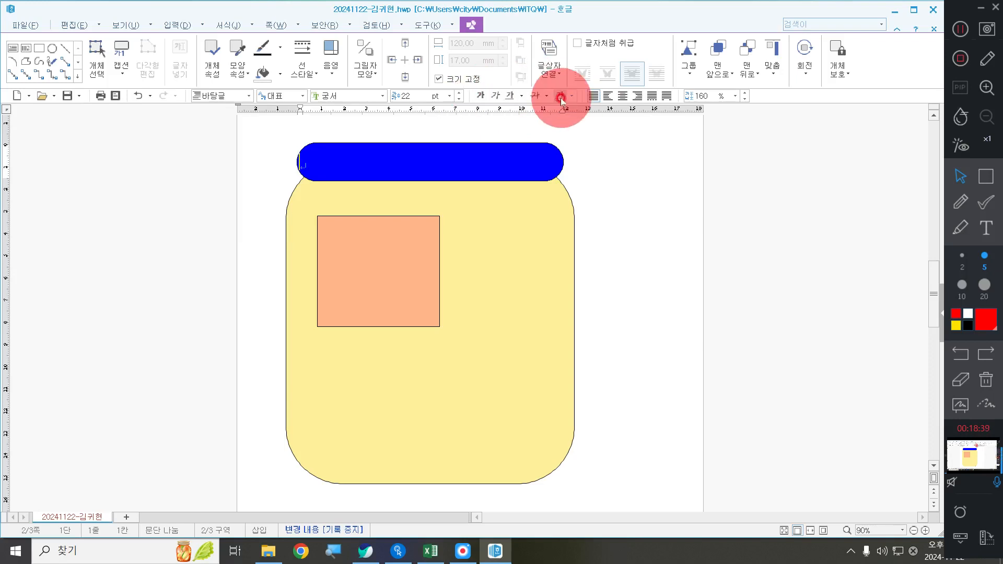
# Centre the blue bar's text and set the font colour to white
pyautogui.click(621, 100)
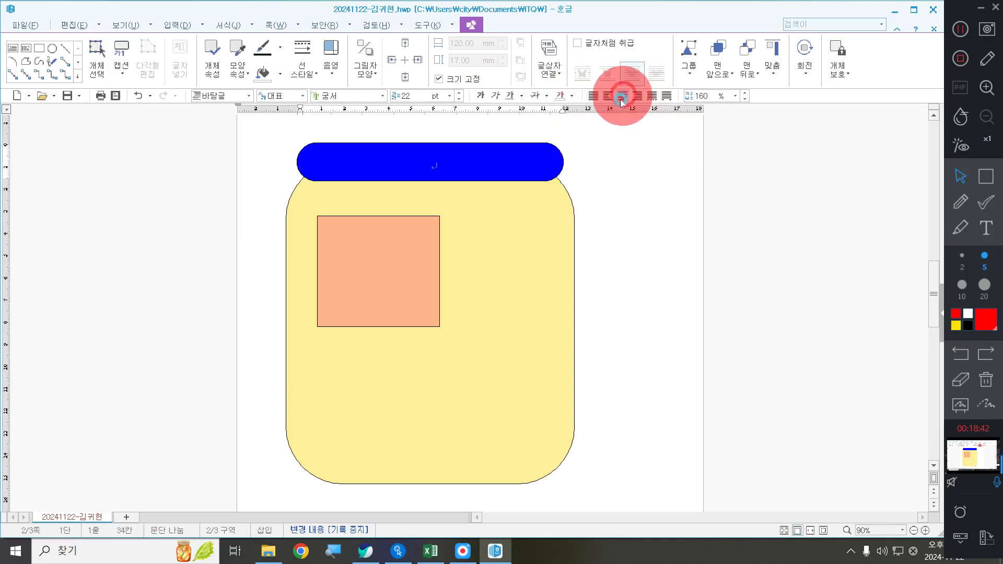
pyautogui.click(572, 96)
pyautogui.click(560, 136)
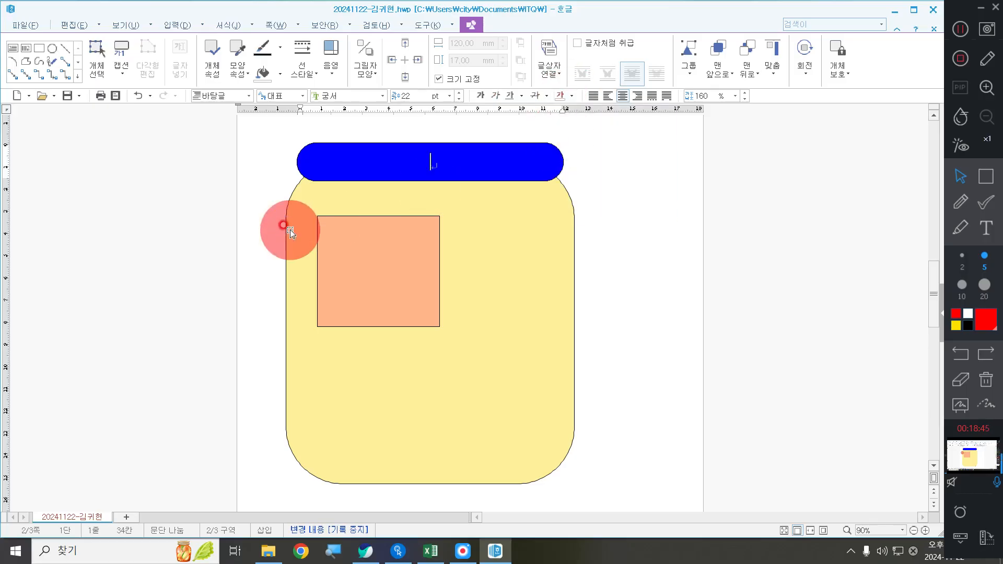
# Enter the title "국제물류산업대전 관람 목적" in the blue bar
pyautogui.write('국제')
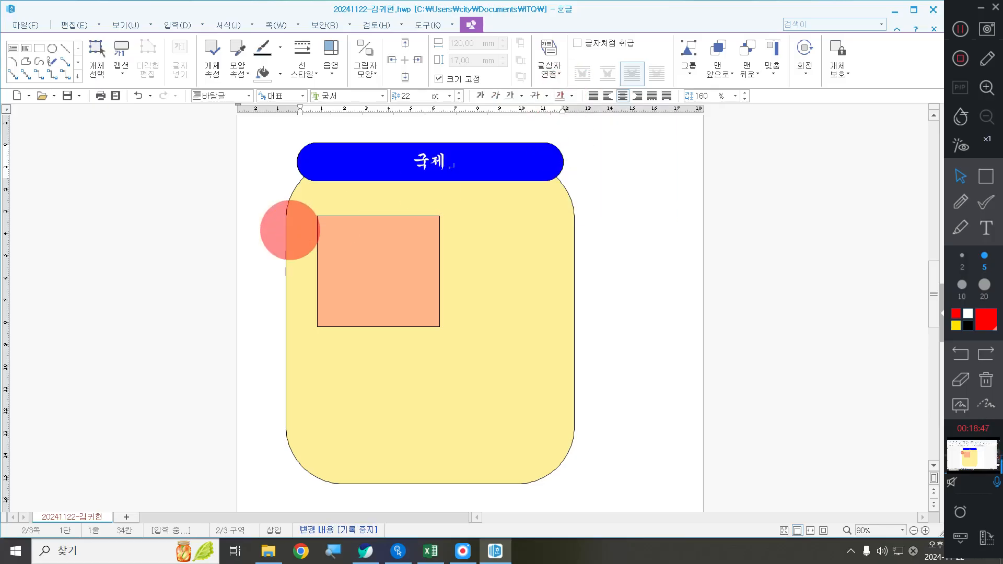
pyautogui.write('물류산업ㄷ')
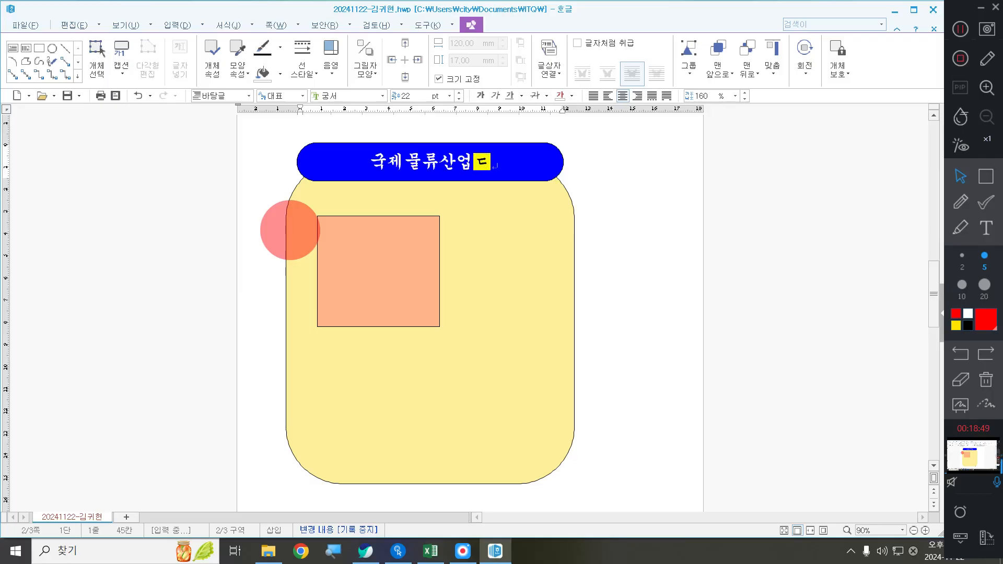
pyautogui.write('ㅐ전 관람 ㅁ')
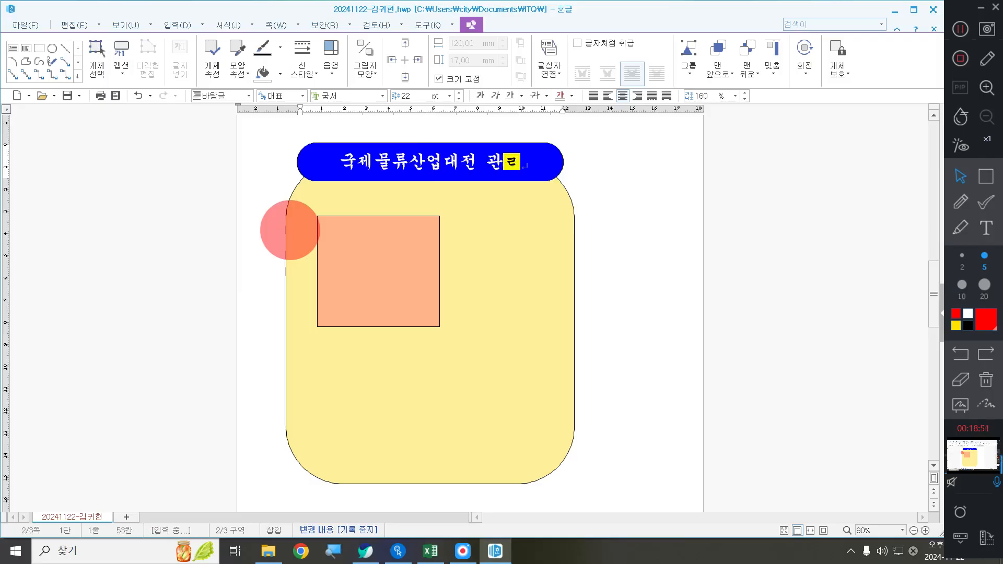
pyautogui.write('ㅗㄱ저')
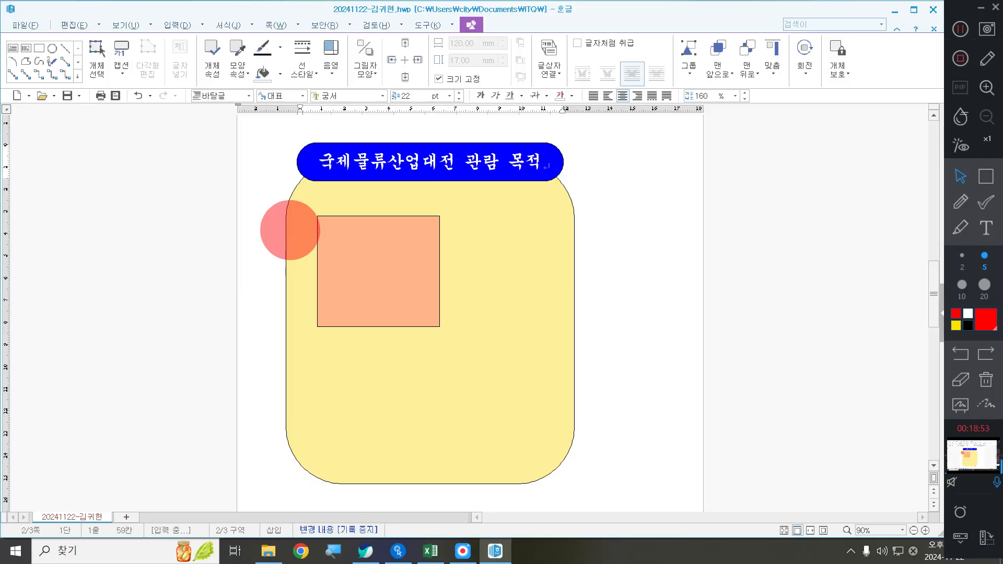
pyautogui.write('ㄱ')
# Shift the orange rectangle slightly up and to the left inside the yellow shape, and deselect it
pyautogui.click(379, 264)
pyautogui.moveTo(379, 265)
pyautogui.mouseDown()
pyautogui.moveTo(359, 242)
pyautogui.moveTo(365, 250)
pyautogui.mouseUp()
pyautogui.click(622, 263)
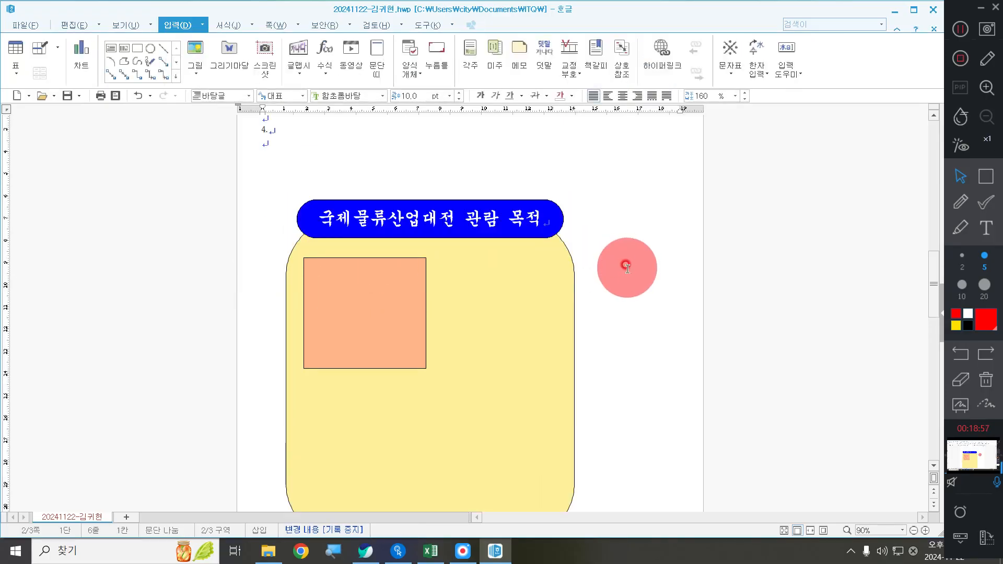
# Insert the picture 로고1.jpg from the Picture folder in 문서 > ITQ, about 113 × 39 mm, to the right of the orange rectangle
pyautogui.scroll(-1, 628, 271)
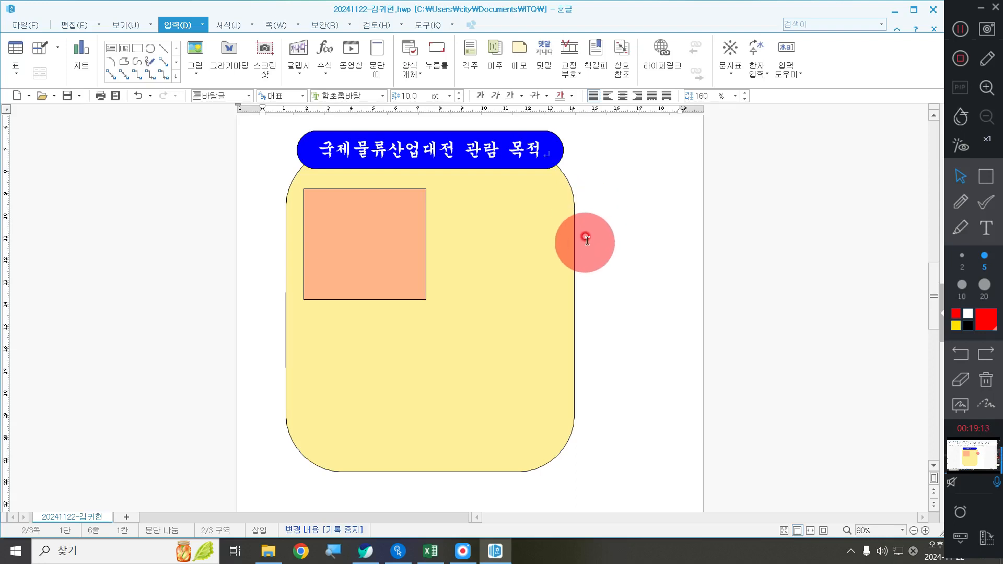
pyautogui.click(963, 30)
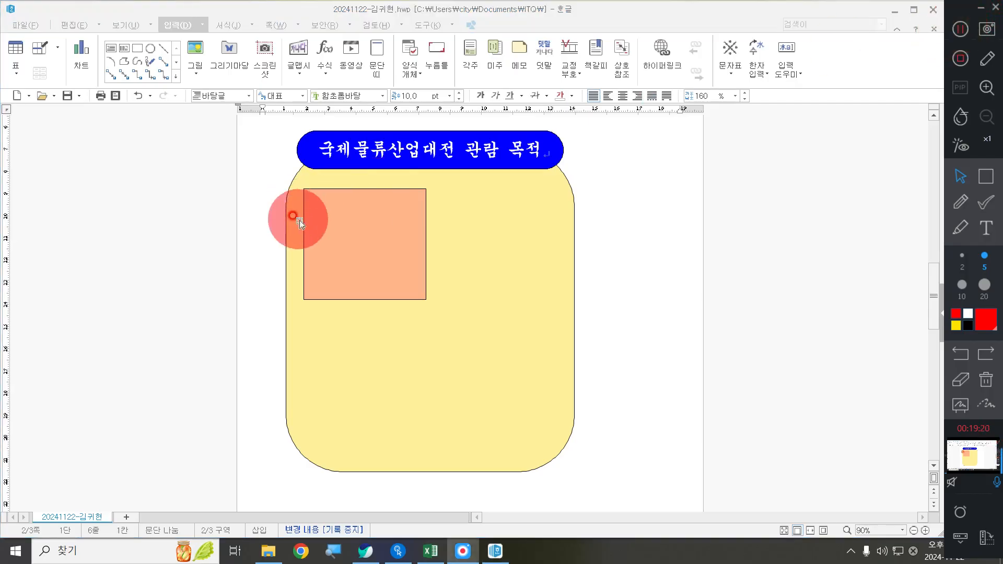
pyautogui.click(178, 26)
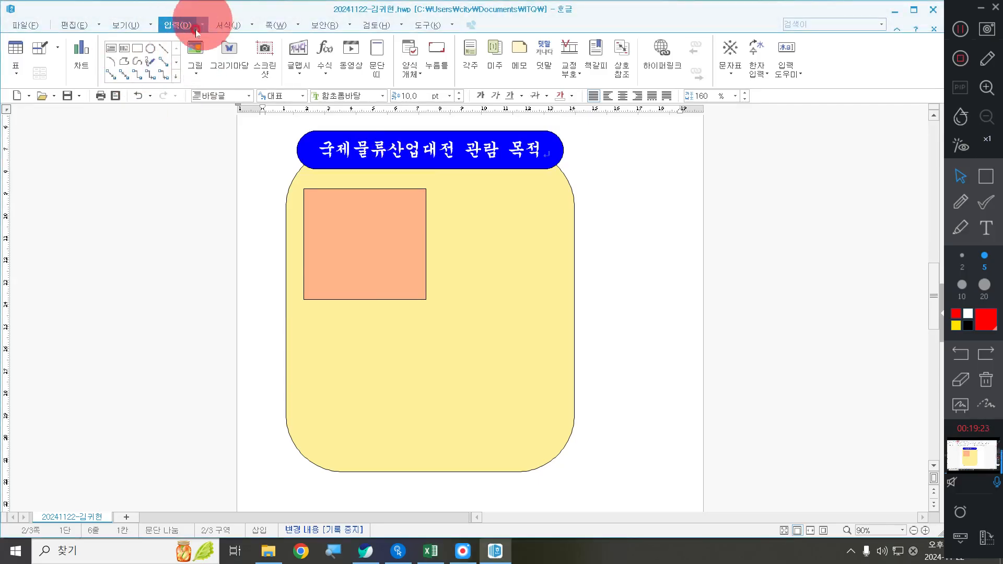
pyautogui.click(197, 49)
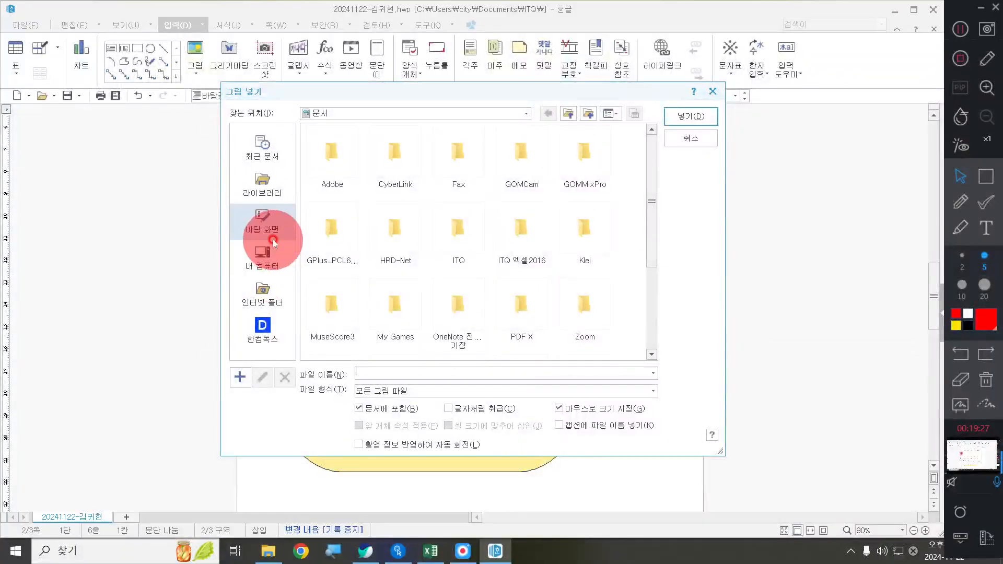
pyautogui.click(263, 189)
pyautogui.click(326, 157)
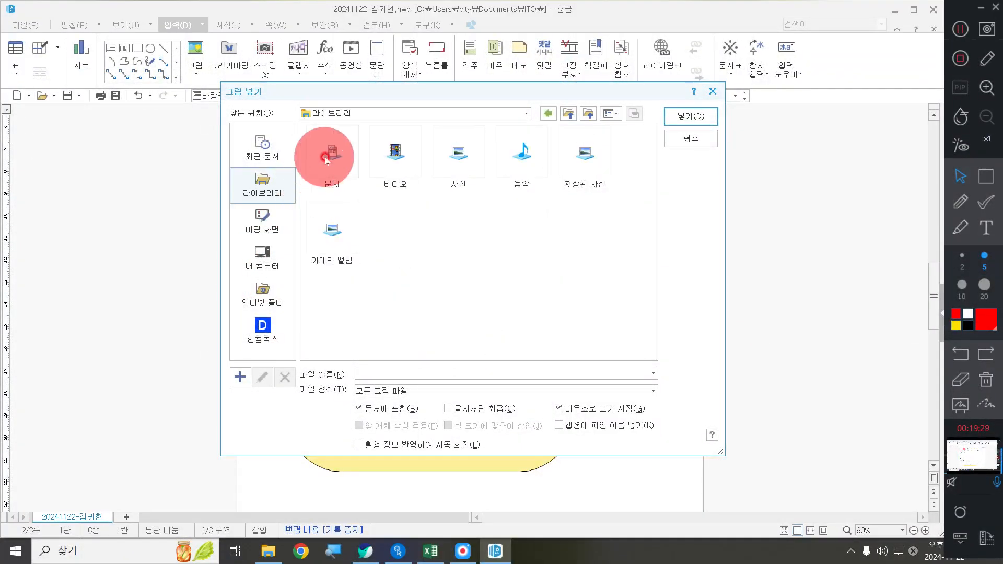
pyautogui.doubleClick(326, 157)
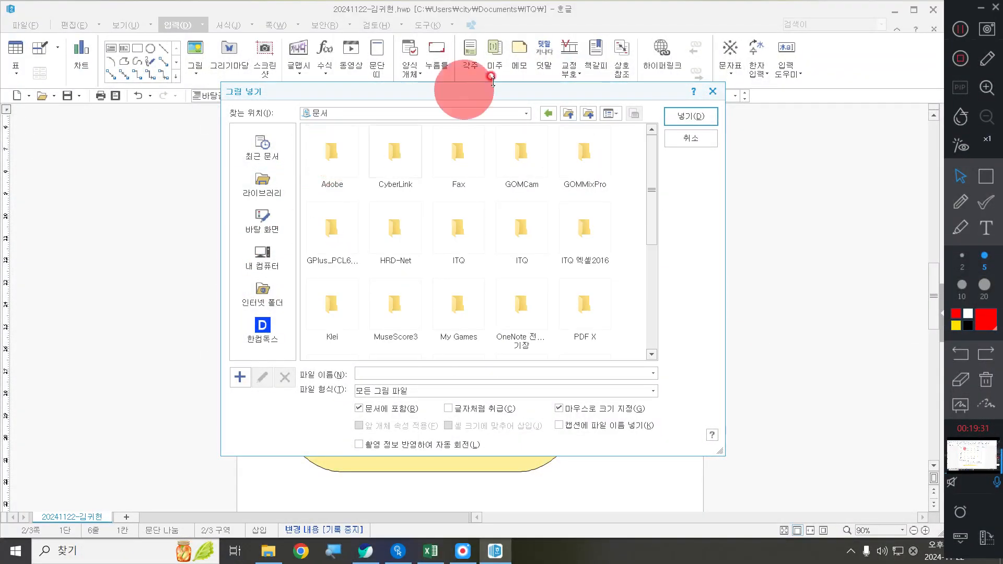
pyautogui.doubleClick(469, 227)
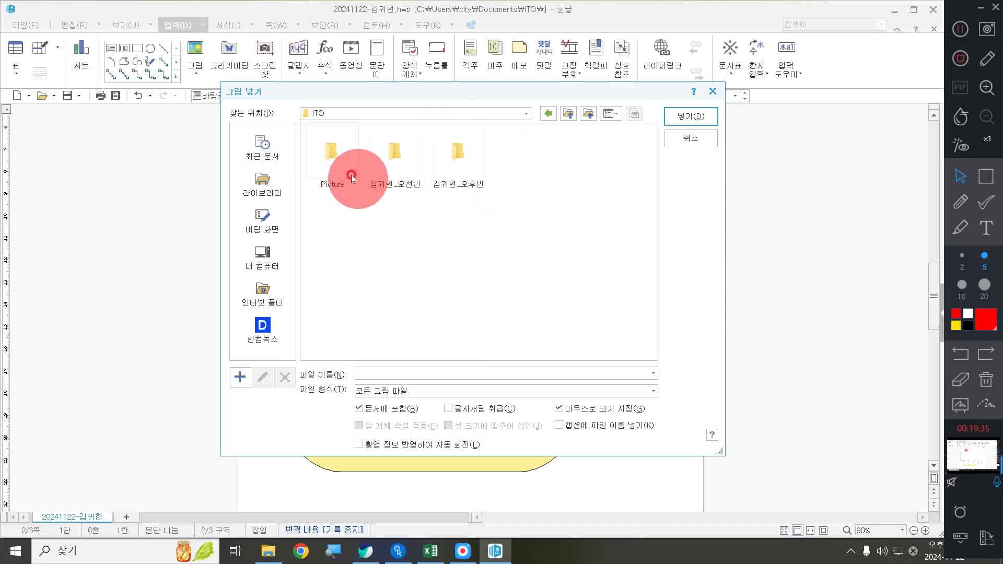
pyautogui.doubleClick(346, 156)
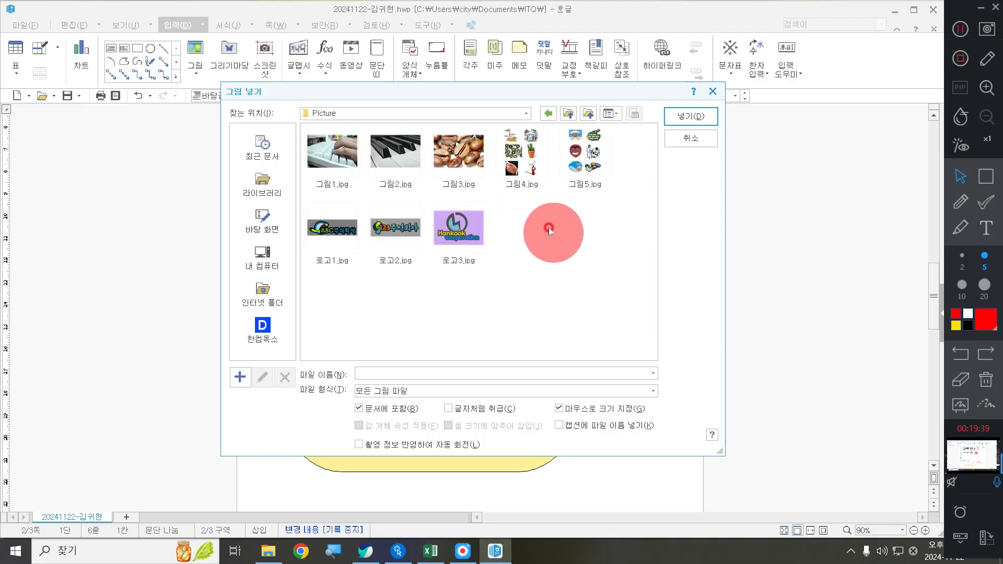
pyautogui.click(357, 242)
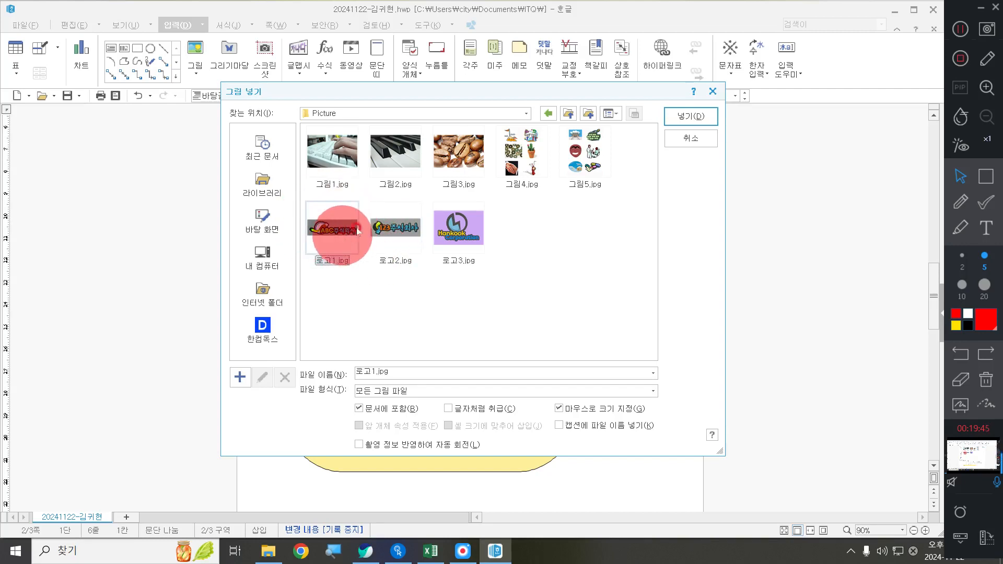
pyautogui.click(672, 116)
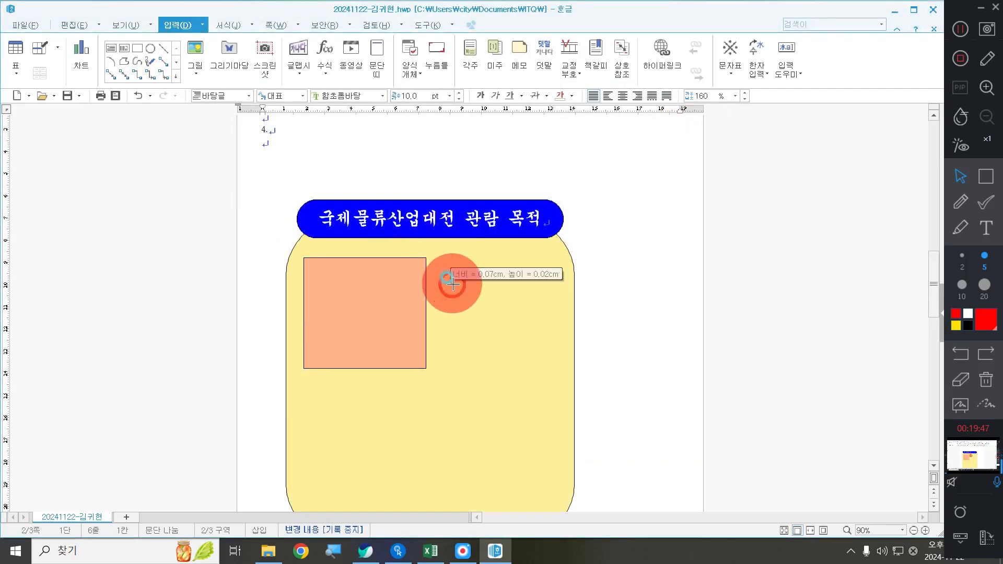
pyautogui.moveTo(450, 280); pyautogui.dragTo(575, 293)
# Set the logo picture's size to 40 mm wide and 30 mm high, and lock its size
pyautogui.scroll(-1, 607, 303)
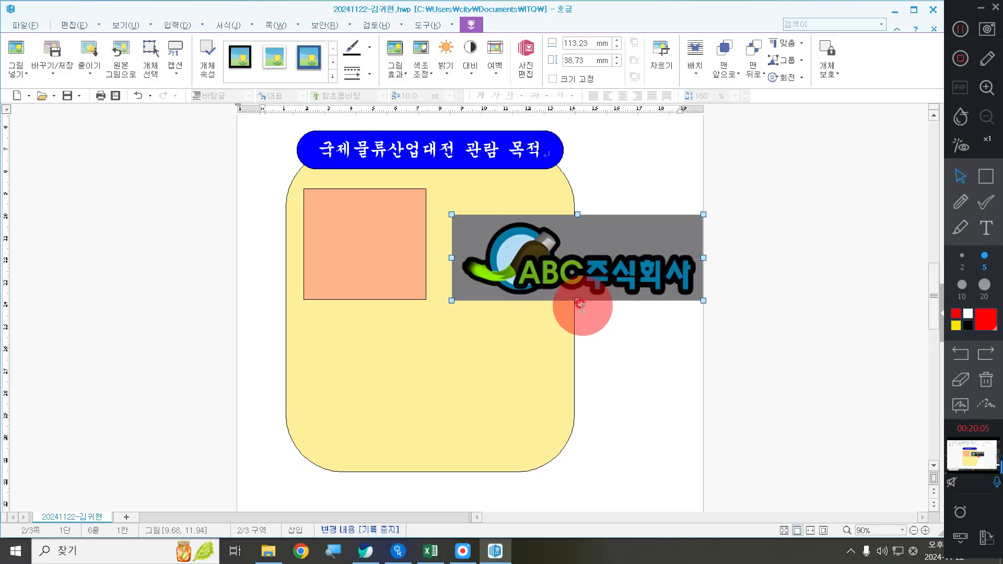
pyautogui.doubleClick(598, 258)
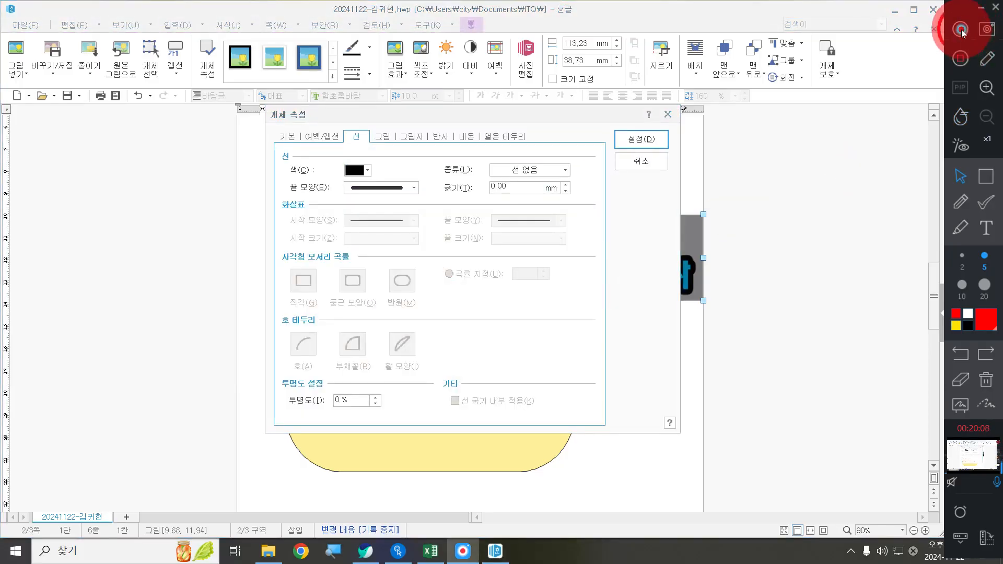
pyautogui.click(288, 139)
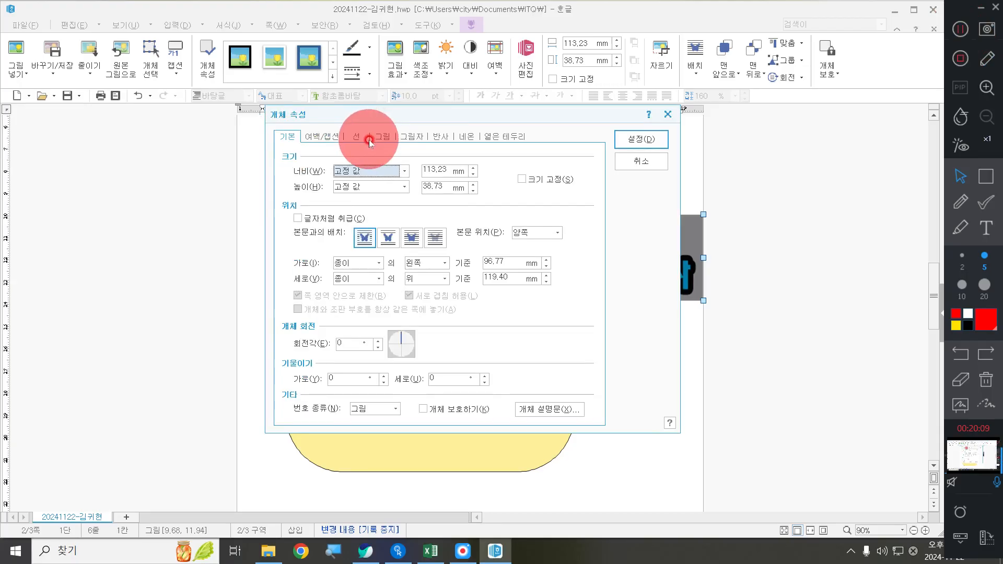
pyautogui.rightClick(444, 167)
pyautogui.click(444, 166)
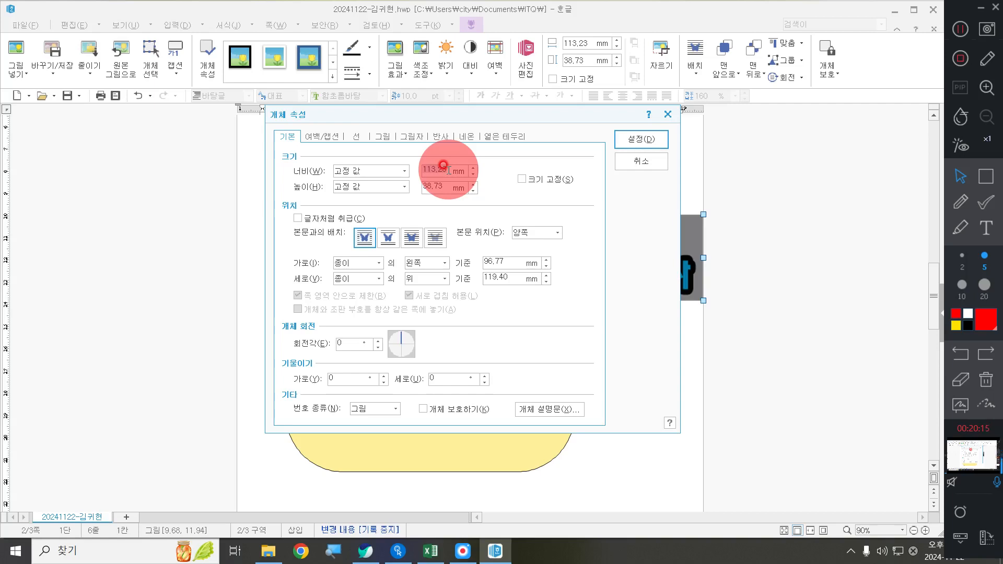
pyautogui.write('40')
pyautogui.press('Tab')
pyautogui.press('Tab')
pyautogui.write('30')
pyautogui.hotkey('alt', 's')
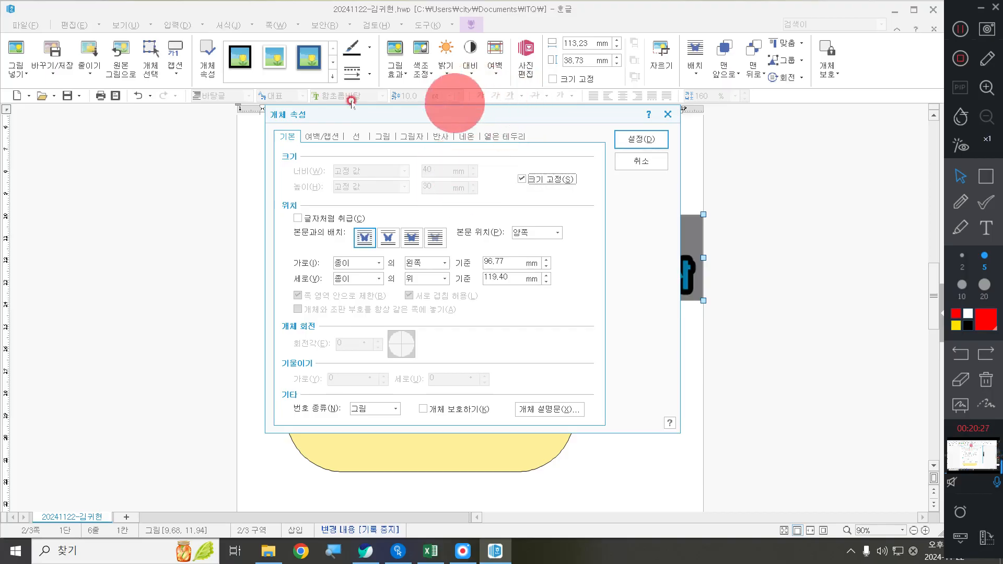
# Give the logo picture the greyscale (회색조) effect and apply its object properties
pyautogui.click(379, 140)
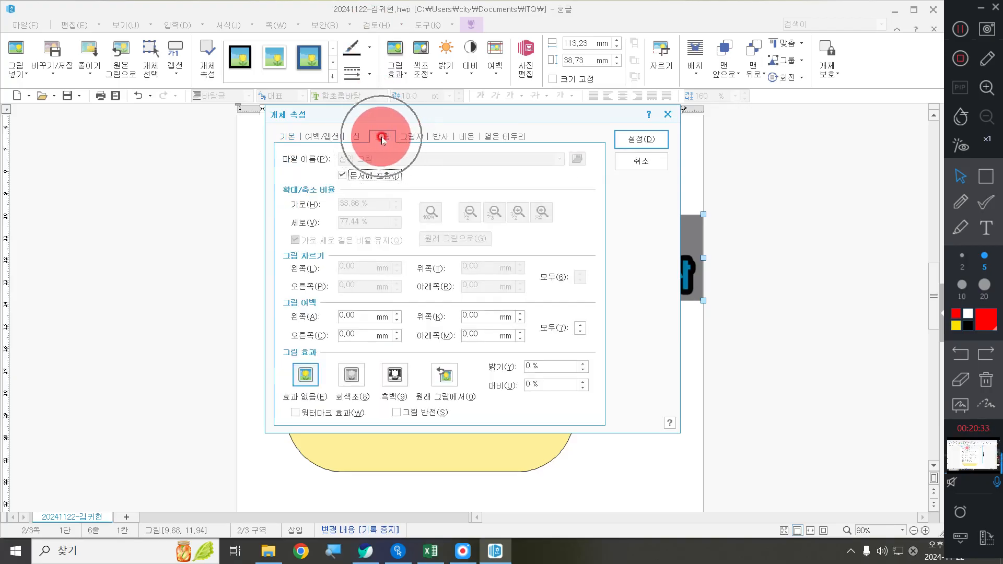
pyautogui.click(339, 379)
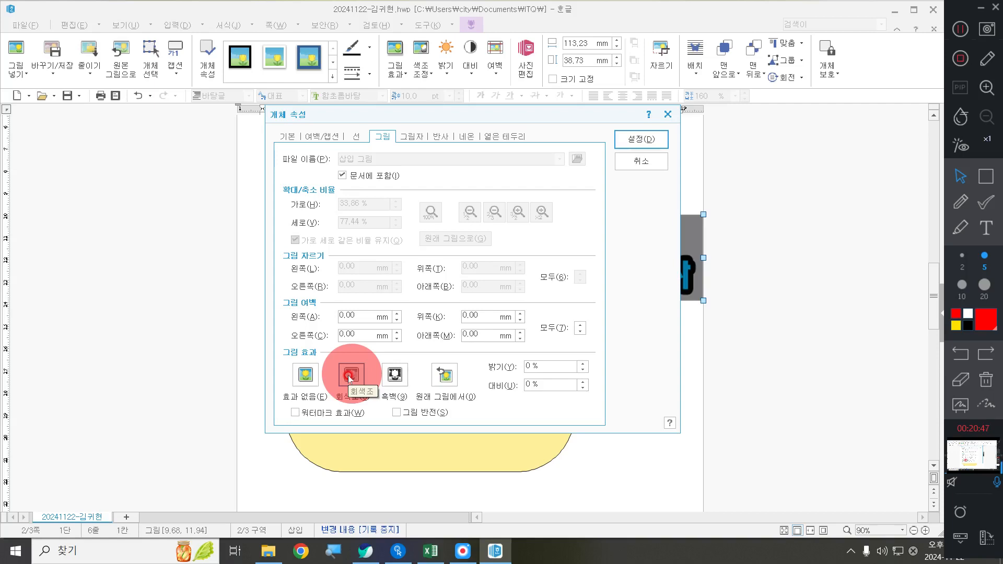
pyautogui.click(641, 139)
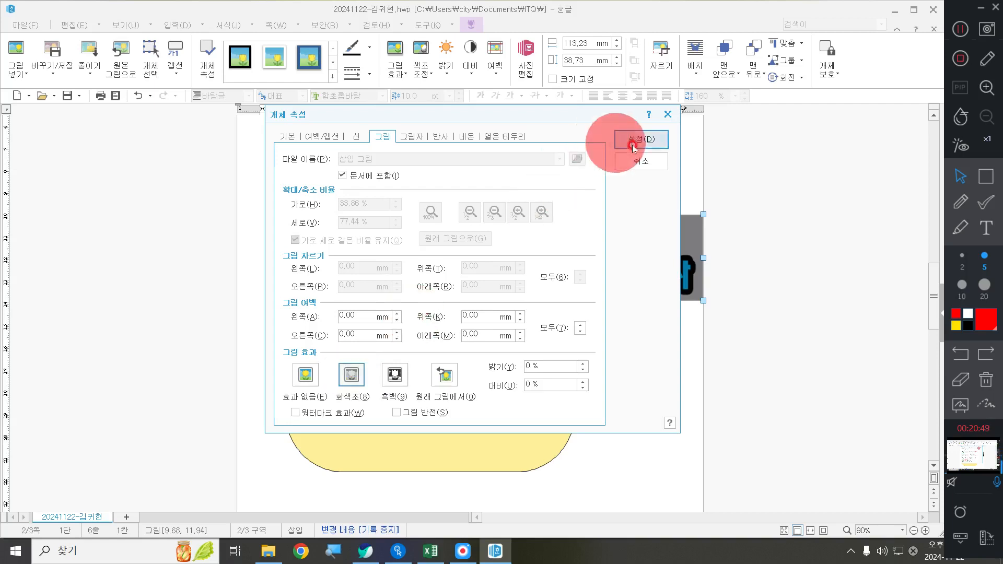
# Move the logo picture onto the centre of the orange rectangle and deselect it
pyautogui.click(505, 245)
pyautogui.moveTo(511, 253); pyautogui.dragTo(378, 247)
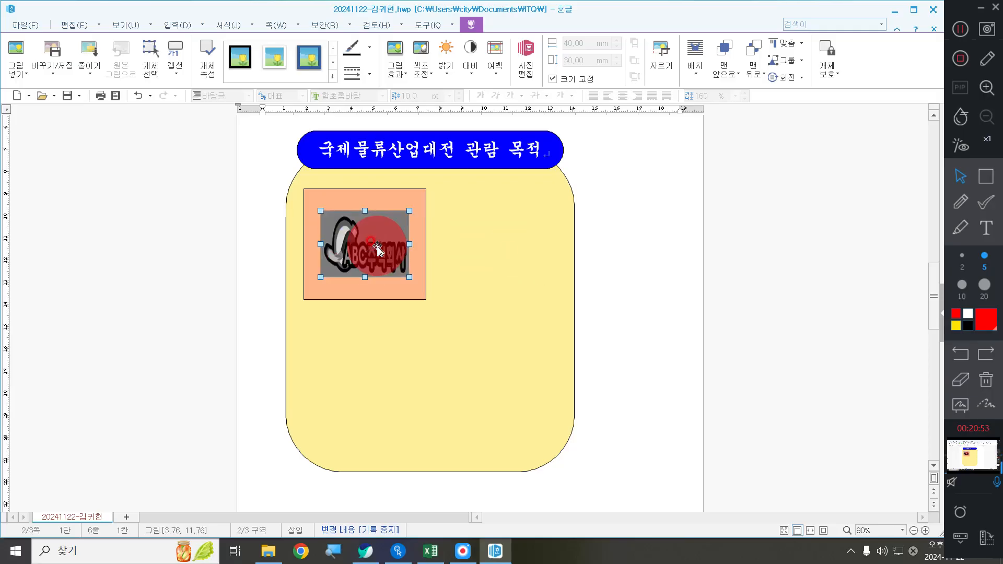
pyautogui.click(653, 239)
pyautogui.scroll(2, 652, 240)
pyautogui.scroll(-3, 648, 243)
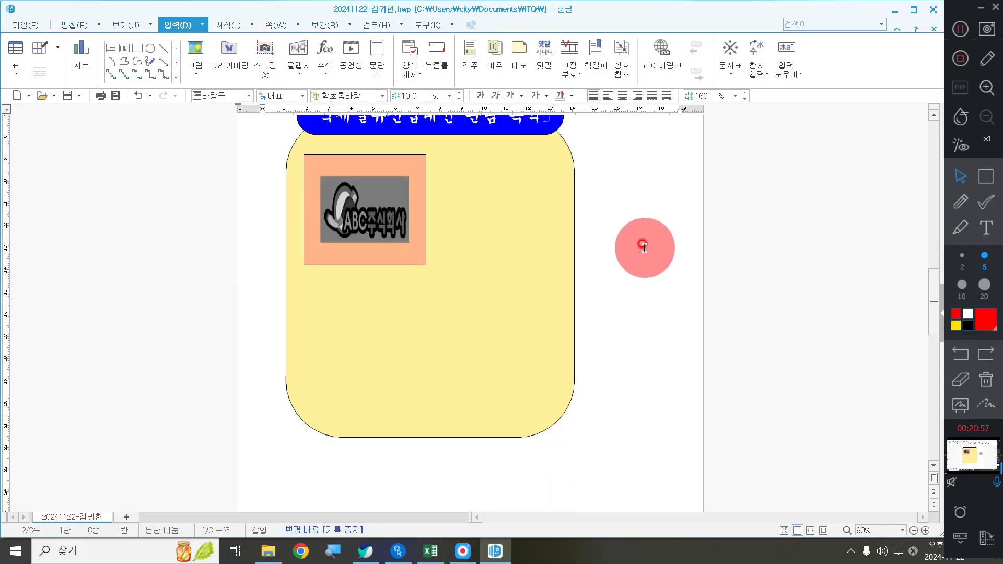
pyautogui.scroll(1, 644, 246)
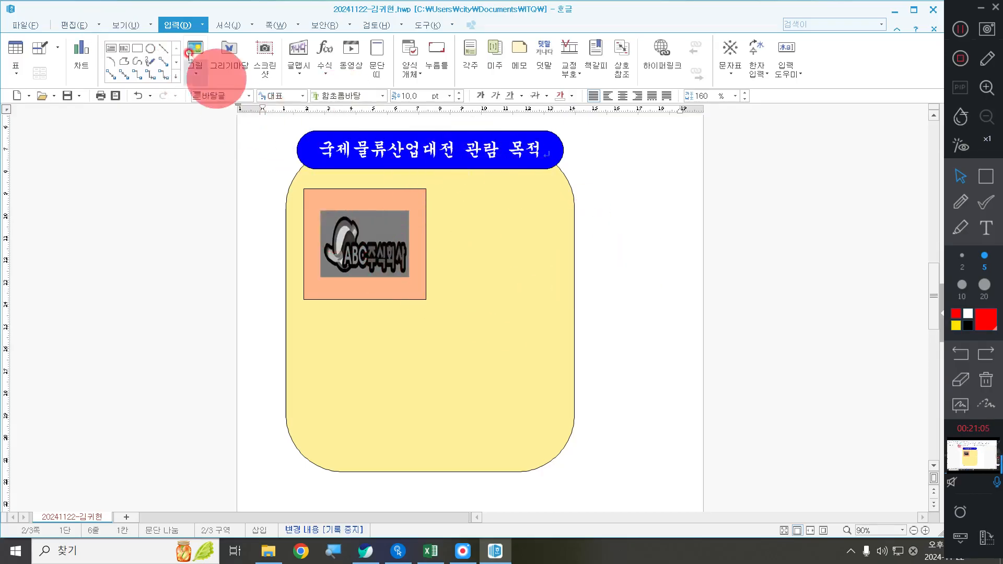
pyautogui.click(180, 16)
pyautogui.scroll(2, 262, 230)
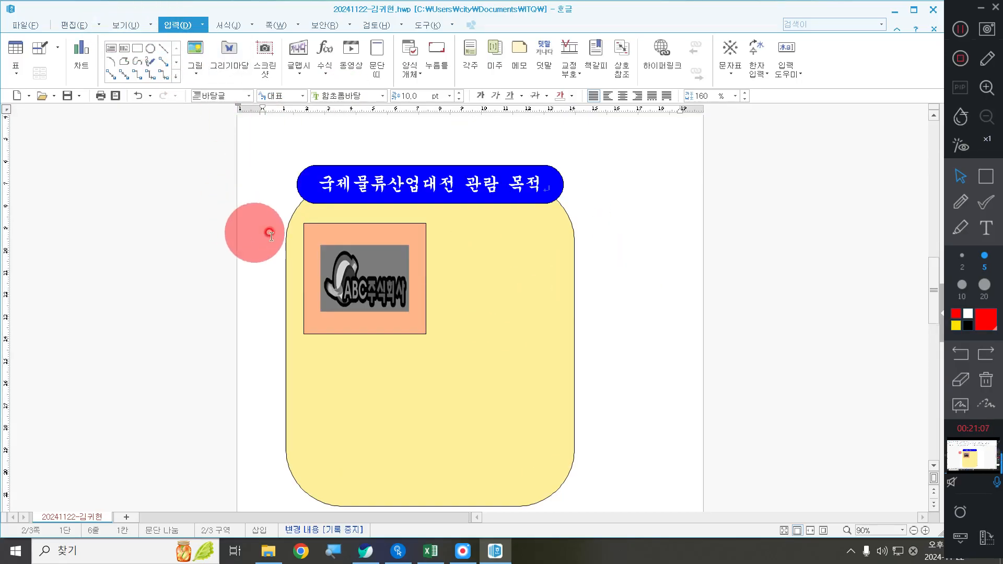
pyautogui.scroll(-2, 585, 238)
pyautogui.scroll(2, 635, 250)
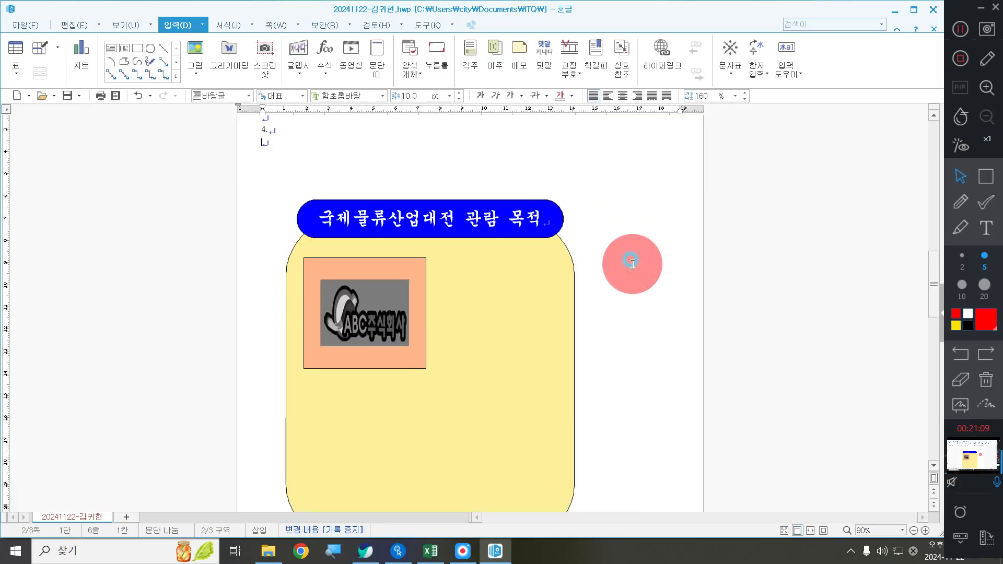
pyautogui.click(633, 264)
pyautogui.click(534, 217)
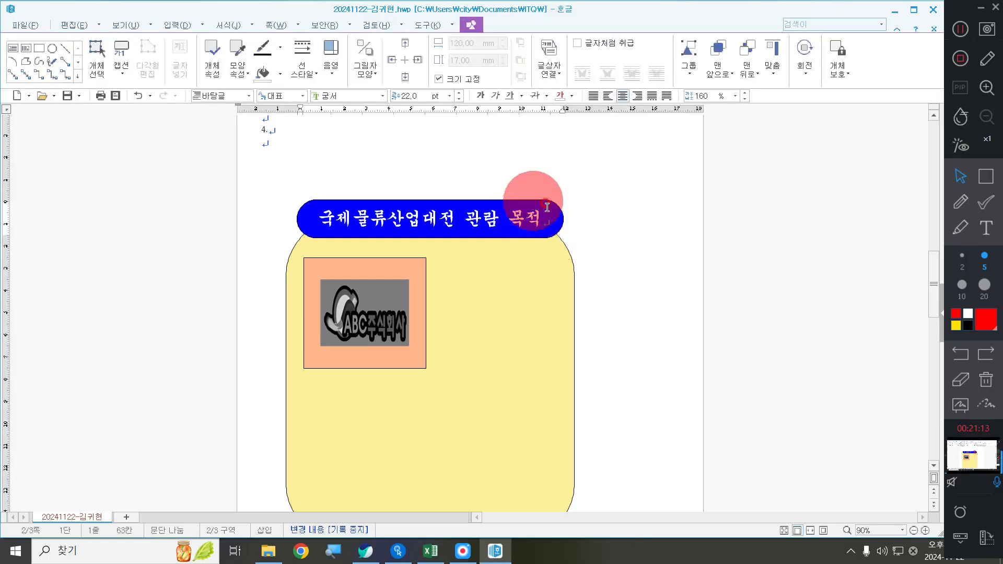
pyautogui.click(586, 175)
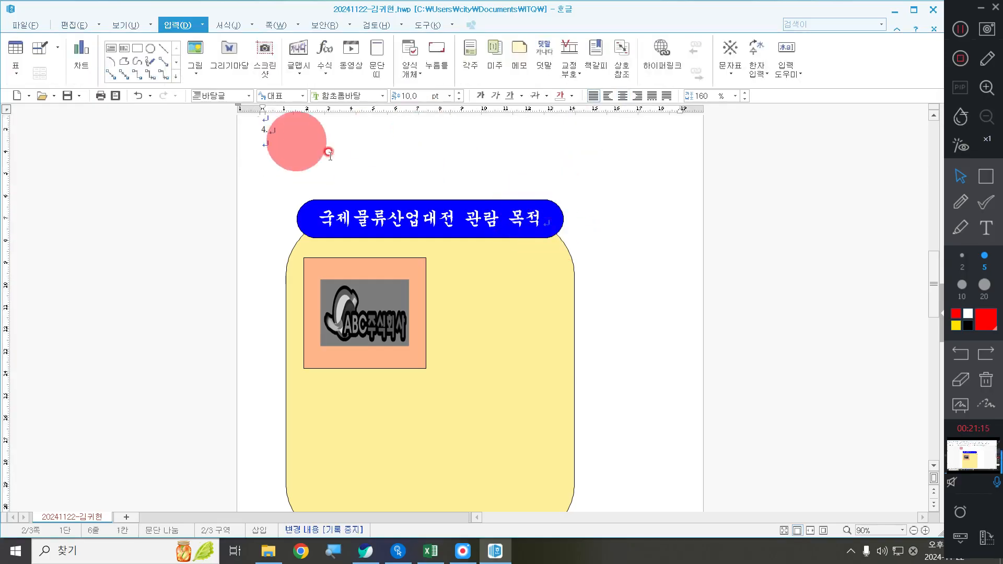
pyautogui.scroll(-2, 619, 284)
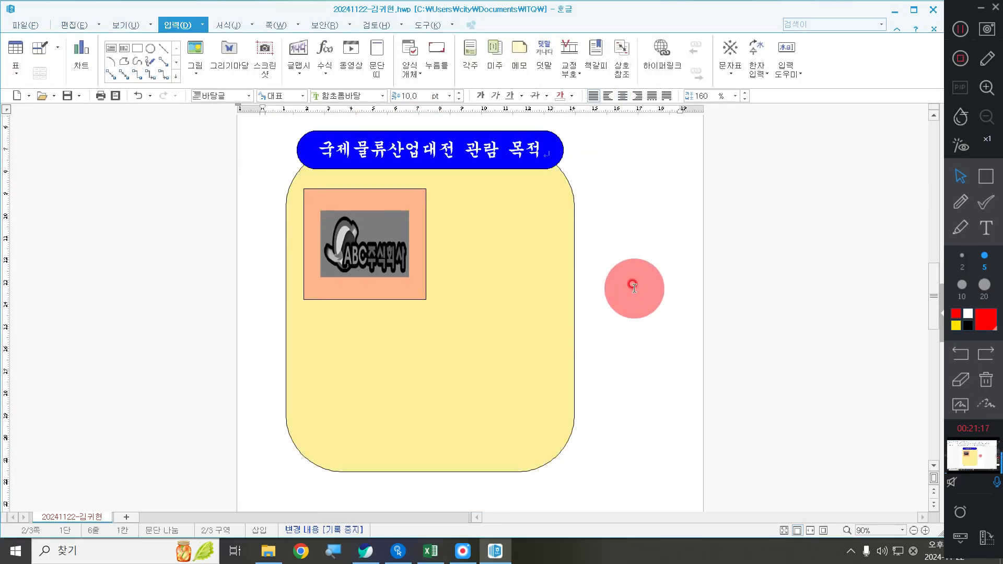
# Start a new 글맵시 (word art) object with the text 정보수집
pyautogui.click(299, 46)
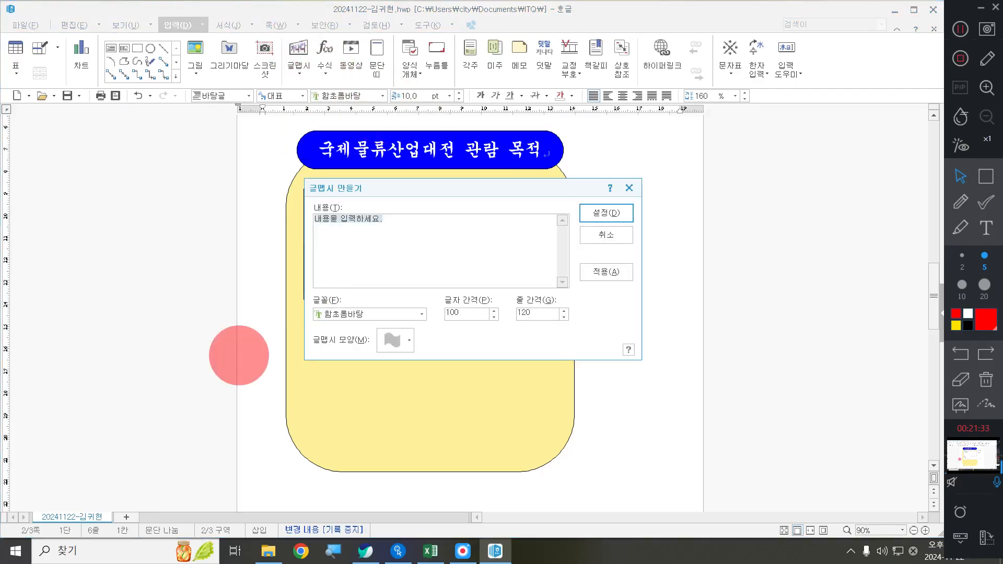
pyautogui.write('정보수집')
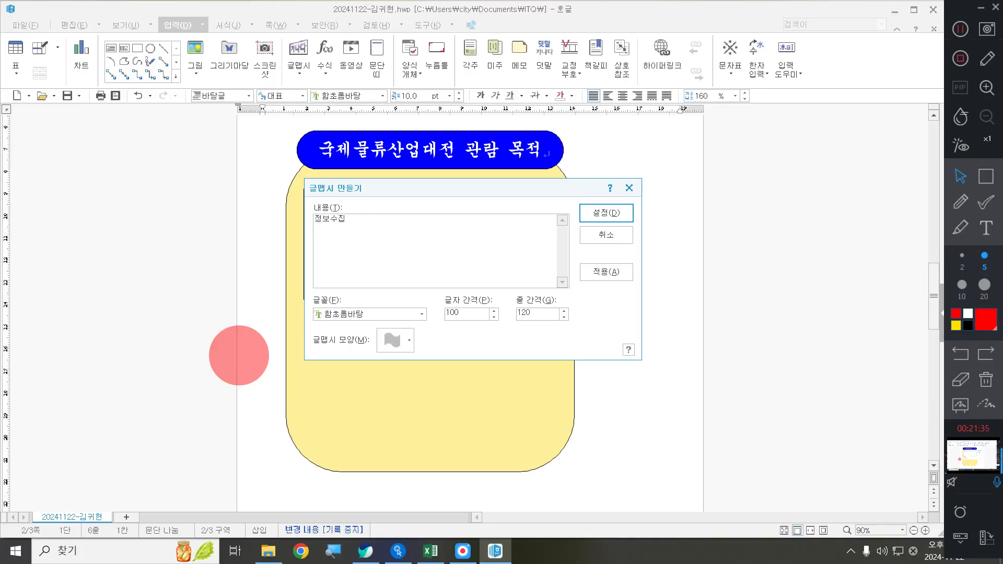
# Set the font of the 정보수집 글맵시 to 돋움
pyautogui.click(409, 314)
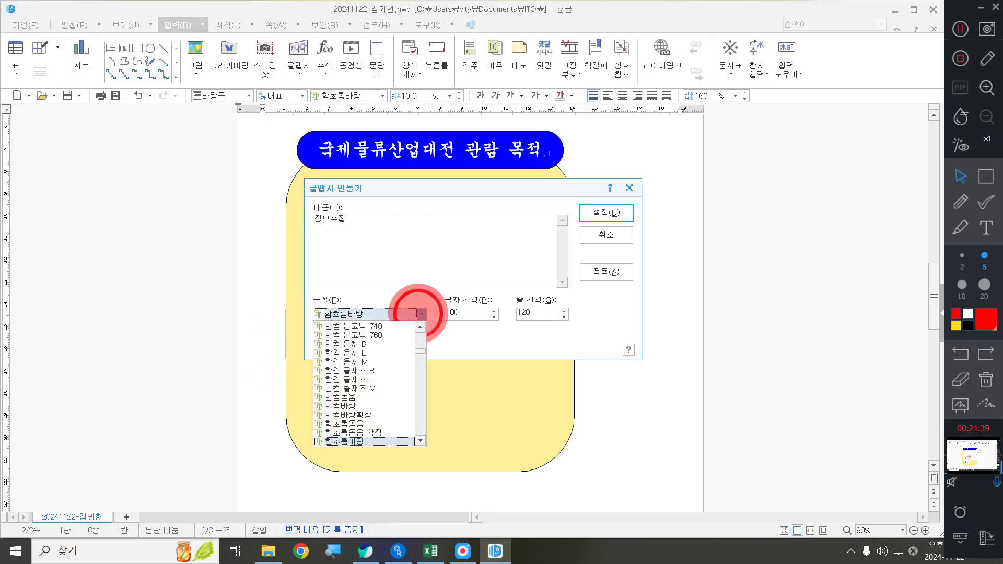
pyautogui.click(400, 241)
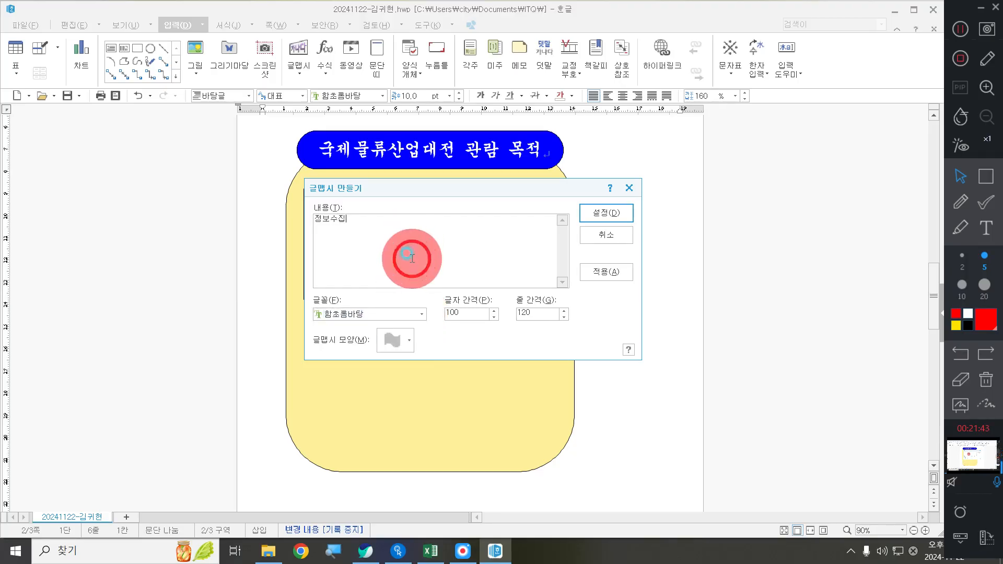
pyautogui.click(419, 317)
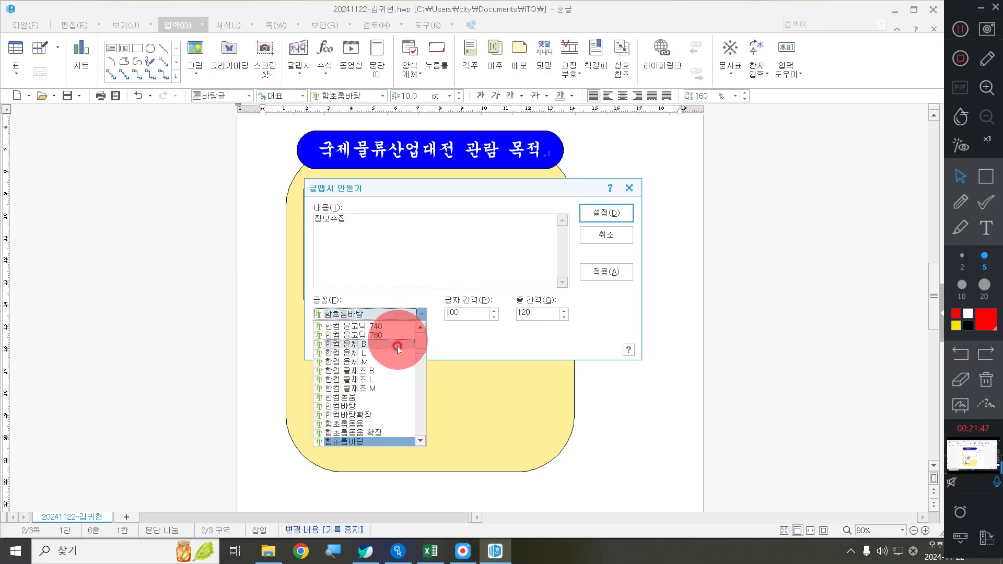
pyautogui.scroll(10, 396, 361)
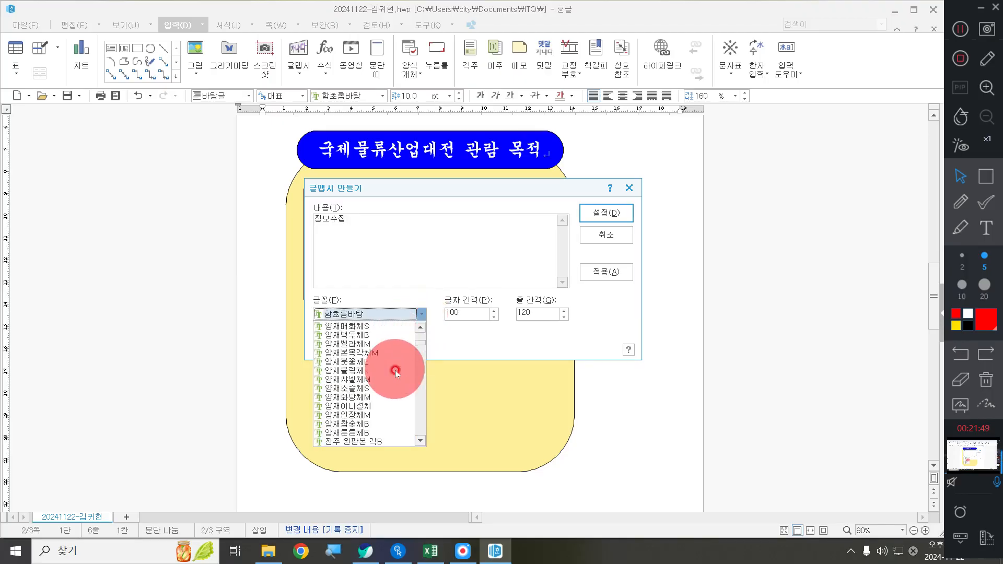
pyautogui.scroll(15, 395, 370)
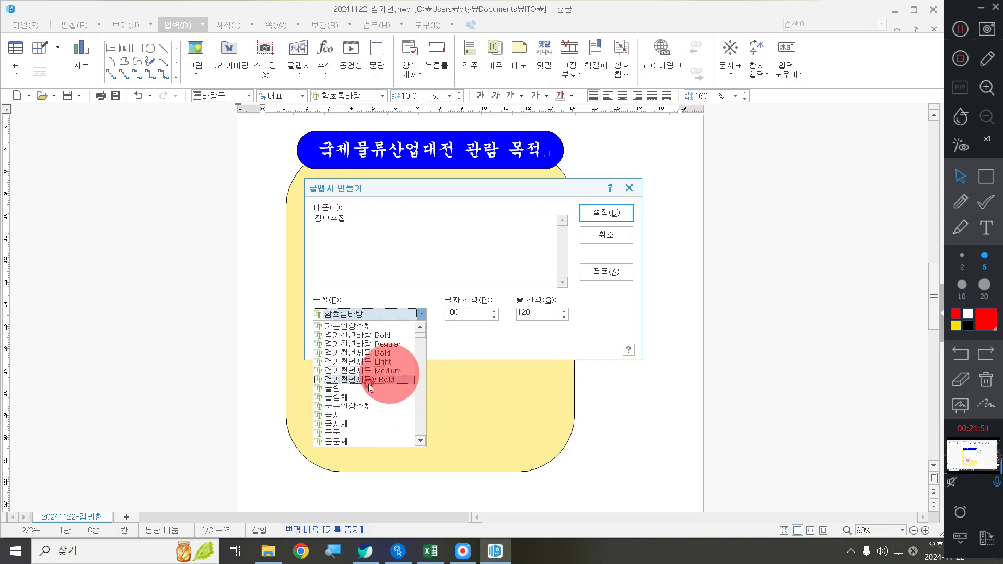
pyautogui.scroll(-3, 362, 418)
pyautogui.click(351, 346)
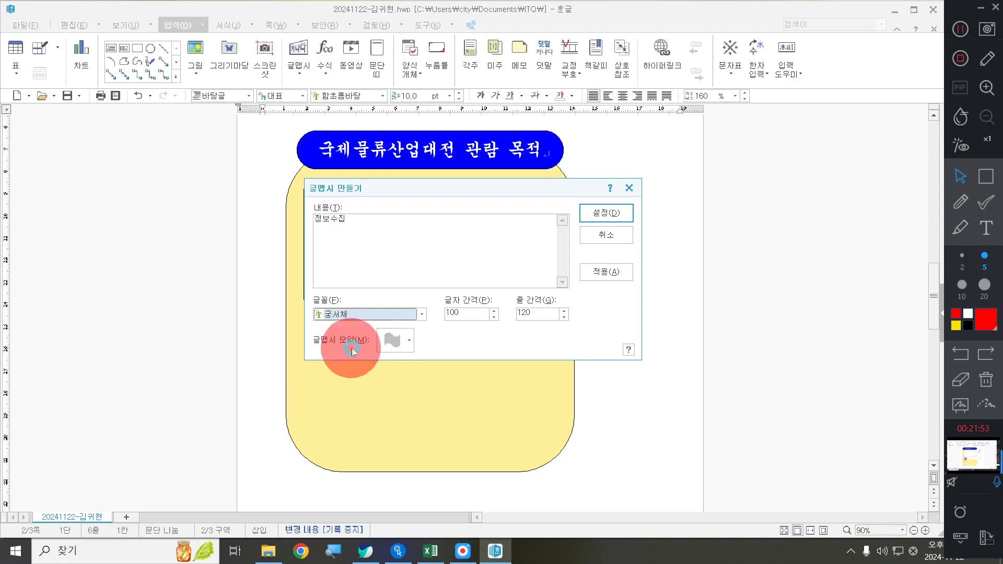
pyautogui.click(369, 314)
pyautogui.click(350, 353)
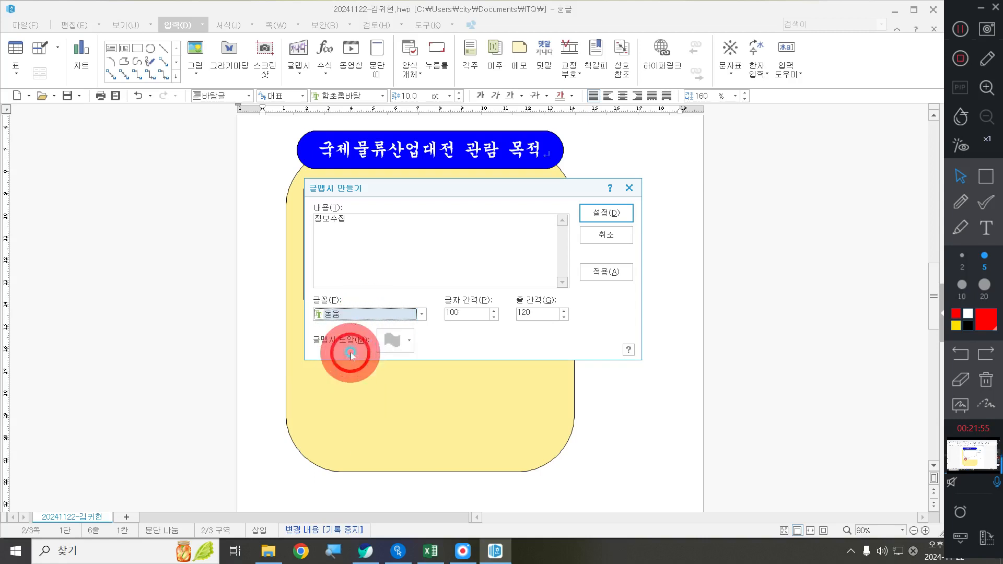
# Choose the 갈매기형 수장 (chevron) shape for the 글맵시 and insert it into the document
pyautogui.click(406, 335)
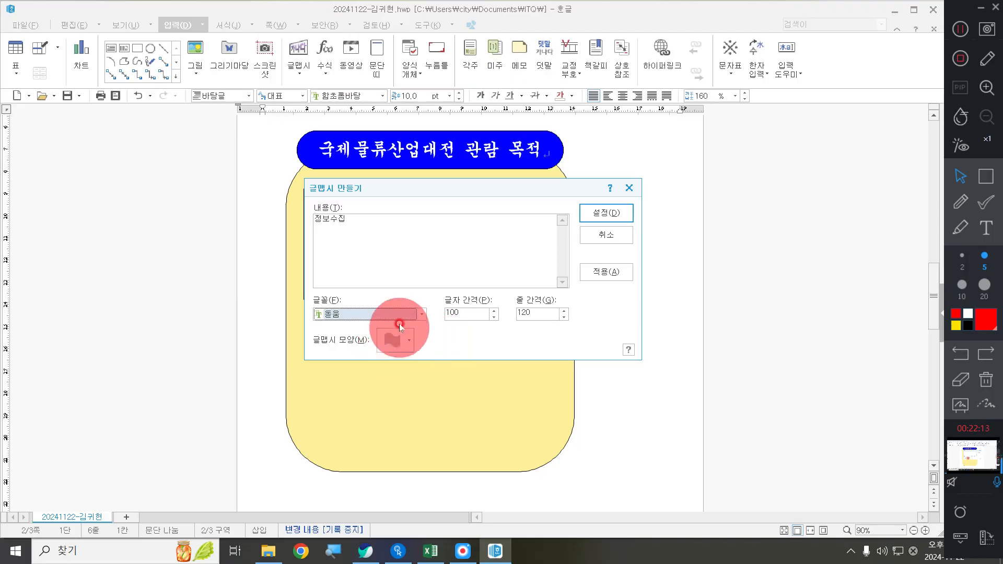
pyautogui.click(398, 337)
pyautogui.click(430, 340)
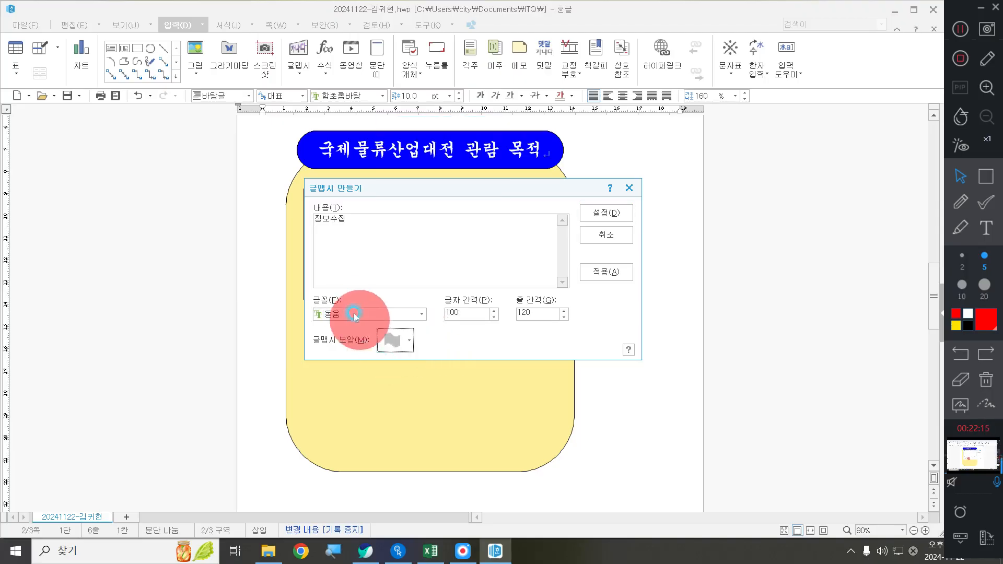
pyautogui.click(395, 340)
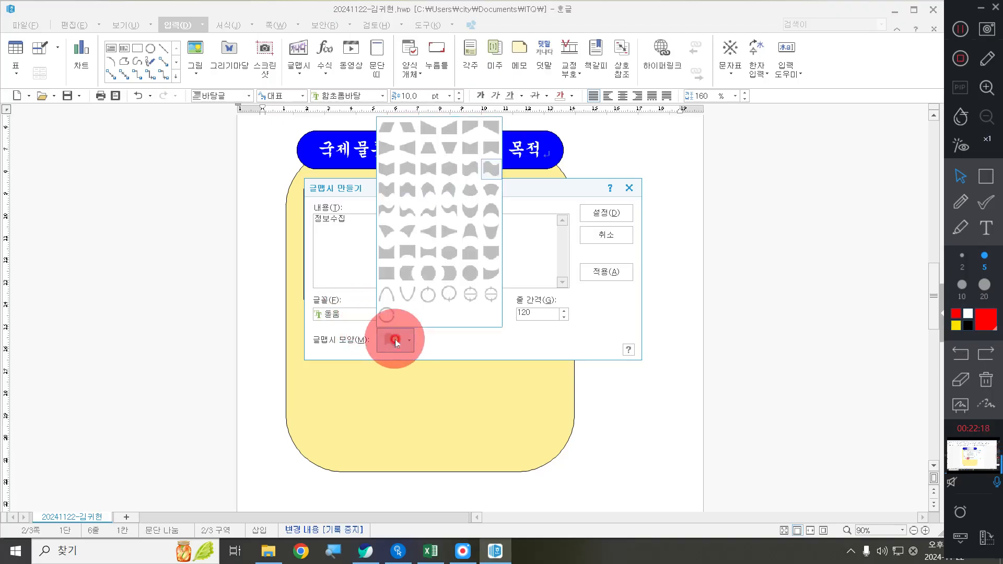
pyautogui.click(407, 170)
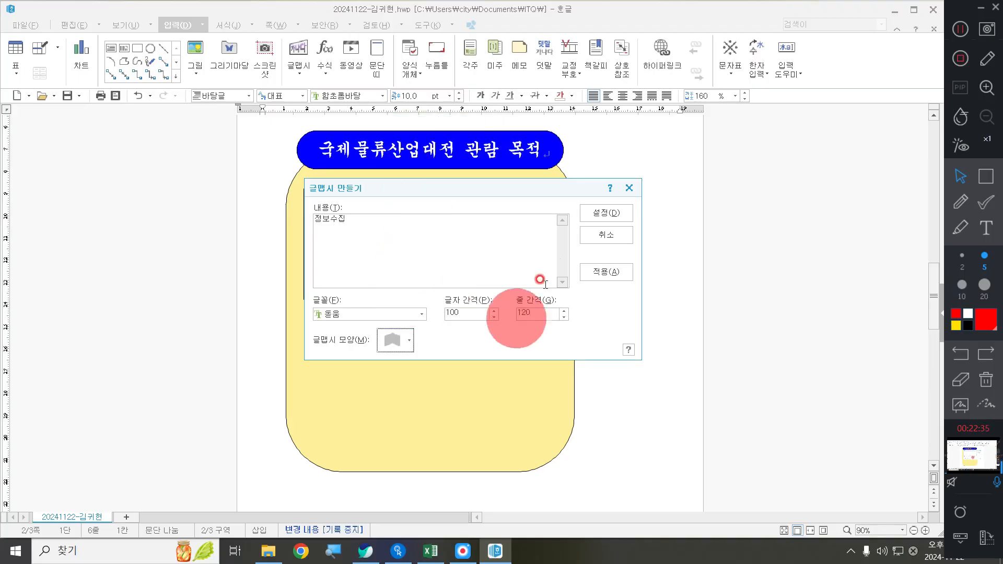
pyautogui.click(615, 209)
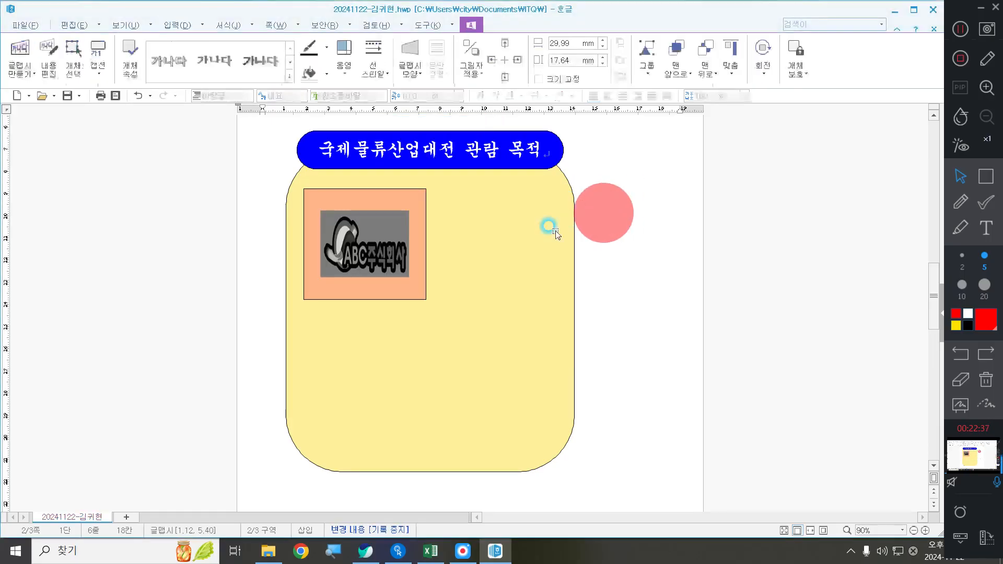
# Move the 정보수집 글맵시 onto the yellow rounded shape, to the right of the orange rectangle
pyautogui.scroll(3, 402, 230)
pyautogui.scroll(1, 305, 172)
pyautogui.scroll(-2, 295, 191)
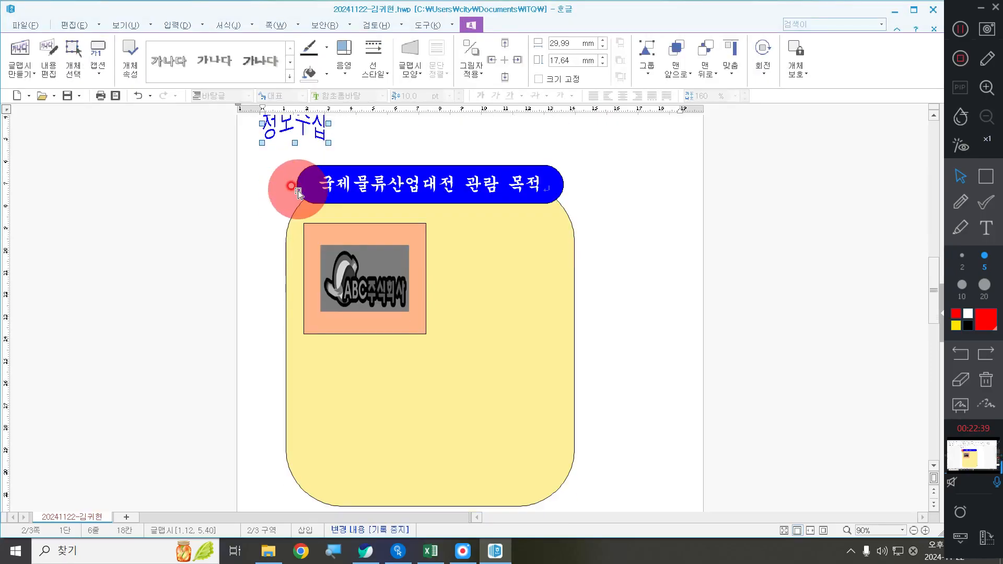
pyautogui.scroll(1, 298, 191)
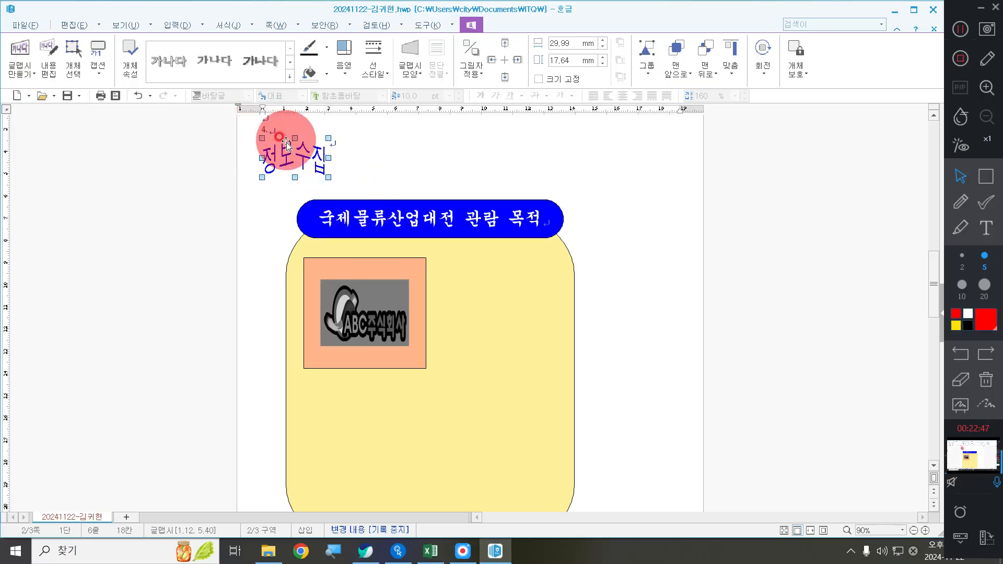
pyautogui.moveTo(291, 141); pyautogui.dragTo(514, 316)
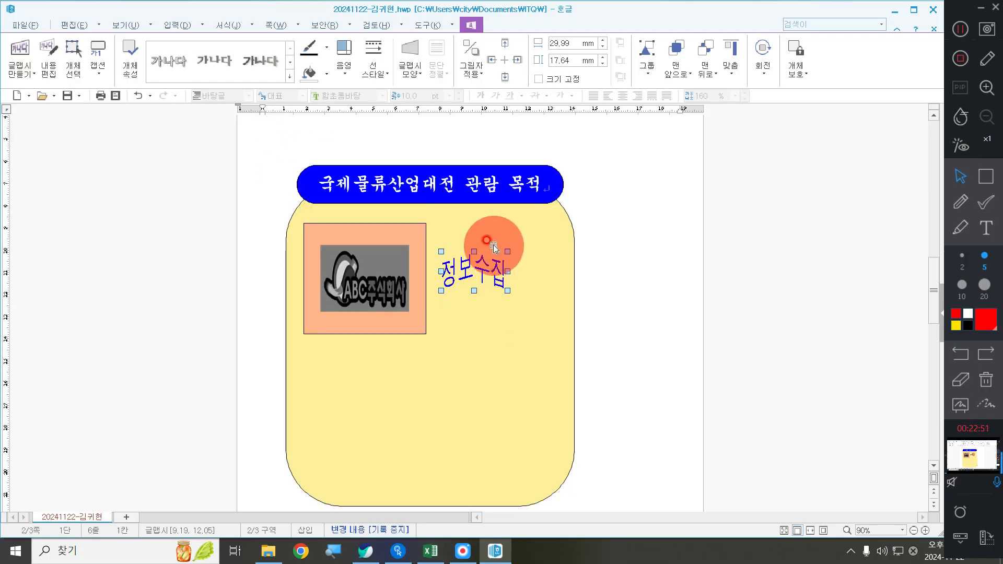
# Set the 정보수집 글맵시's size to 50 mm wide and 35 mm high, and lock its size
pyautogui.doubleClick(472, 272)
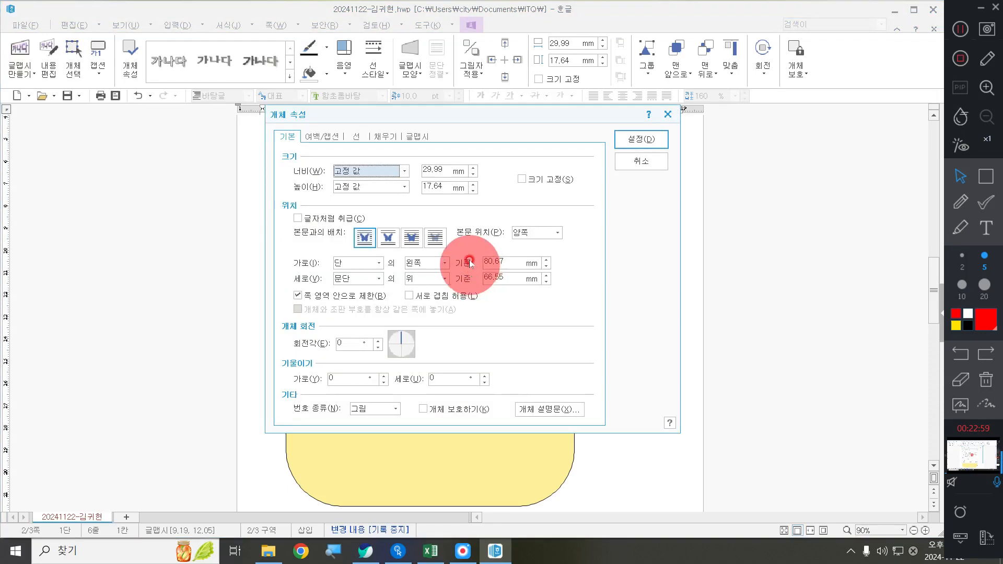
pyautogui.click(433, 166)
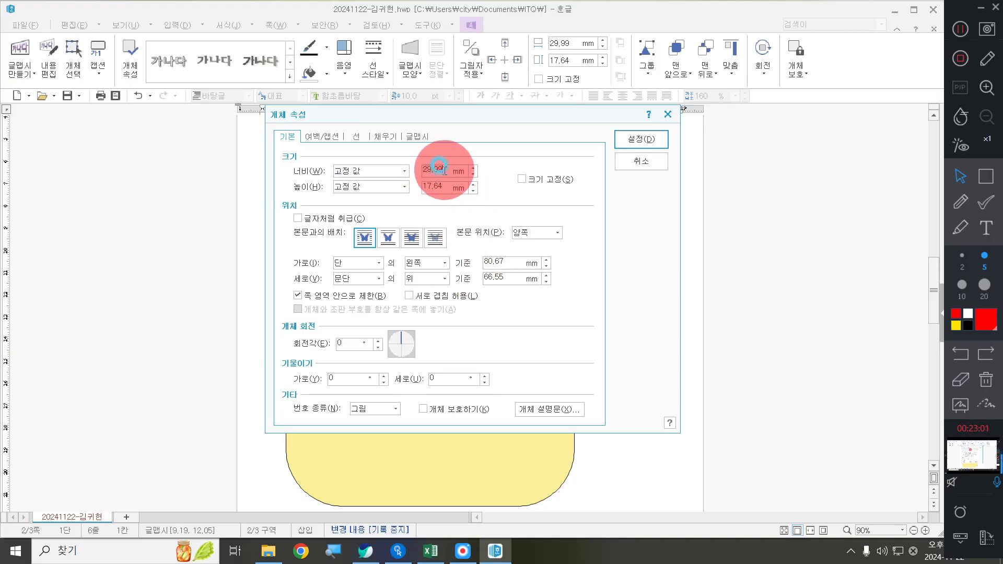
pyautogui.write('50')
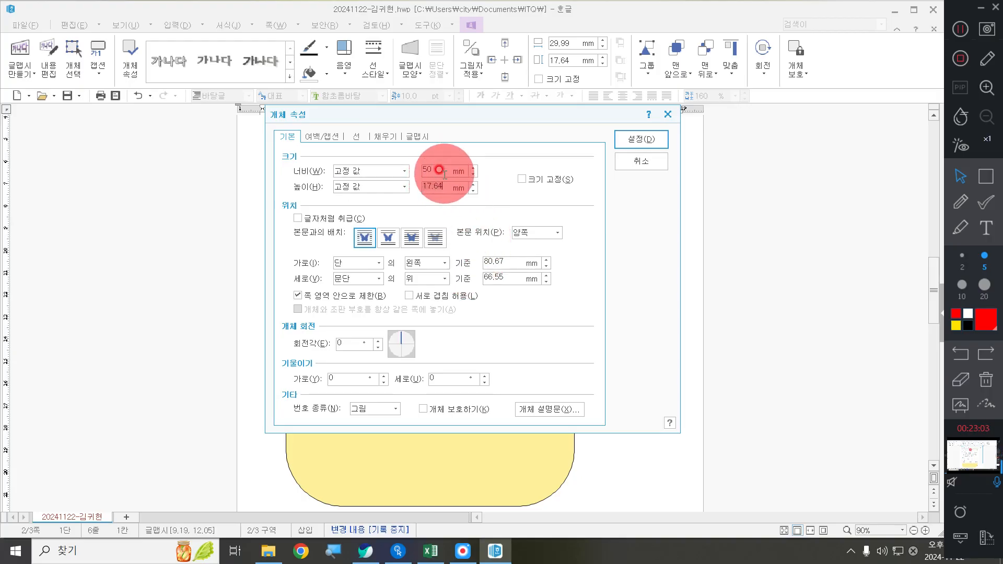
pyautogui.write('35')
pyautogui.hotkey('alt', 's')
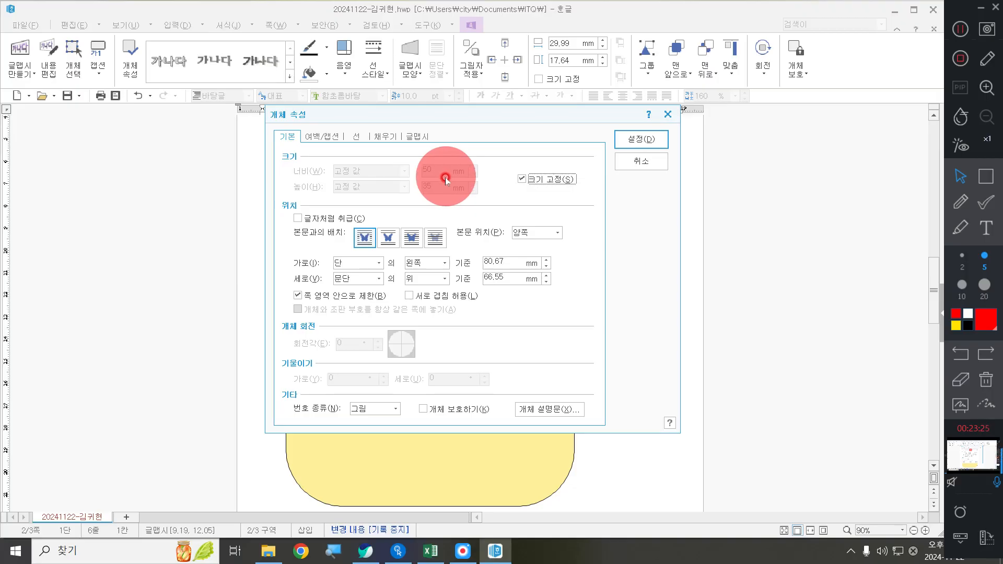
# Fill the 정보수집 글맵시 with solid red and apply its object properties
pyautogui.click(375, 136)
pyautogui.click(336, 204)
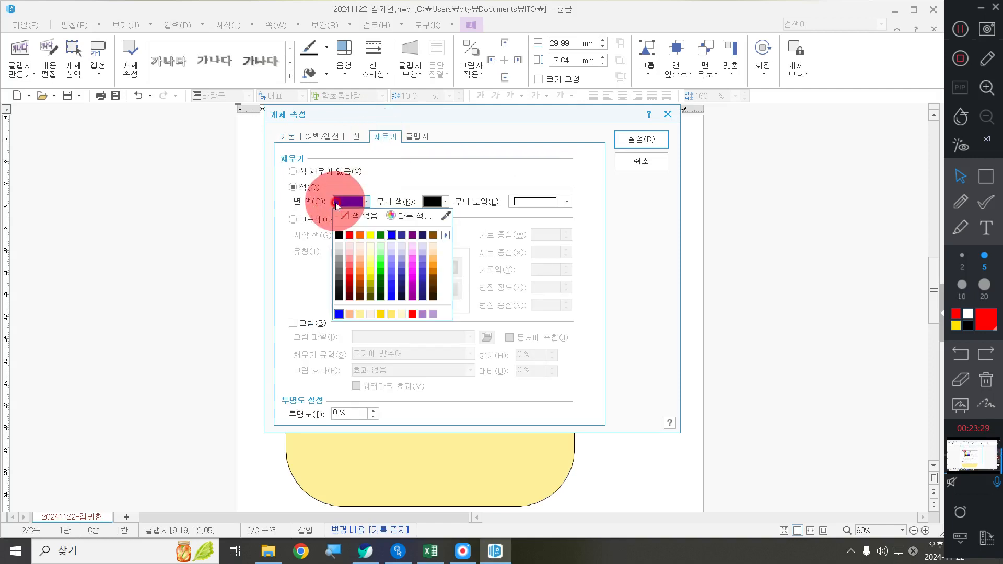
pyautogui.click(348, 235)
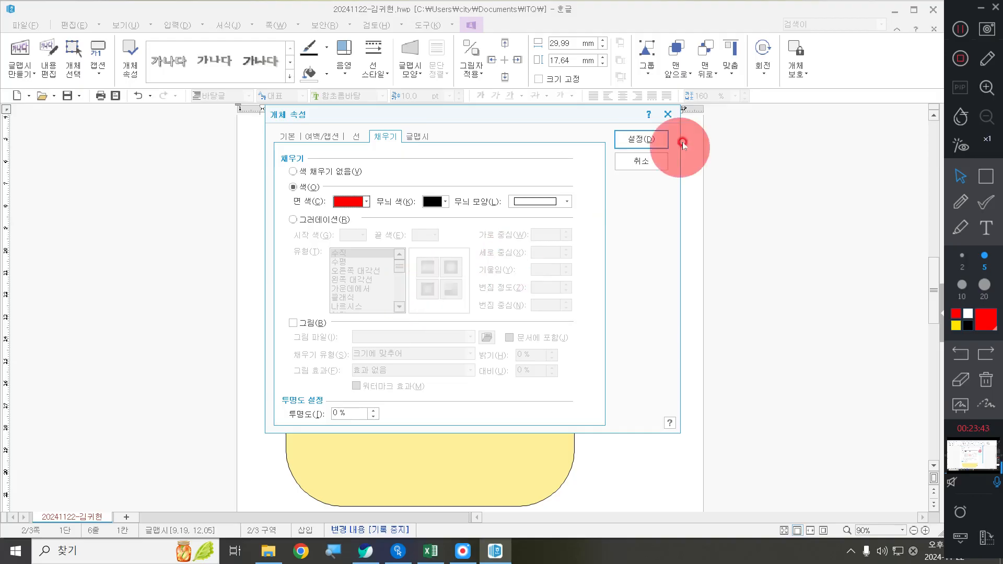
pyautogui.click(652, 136)
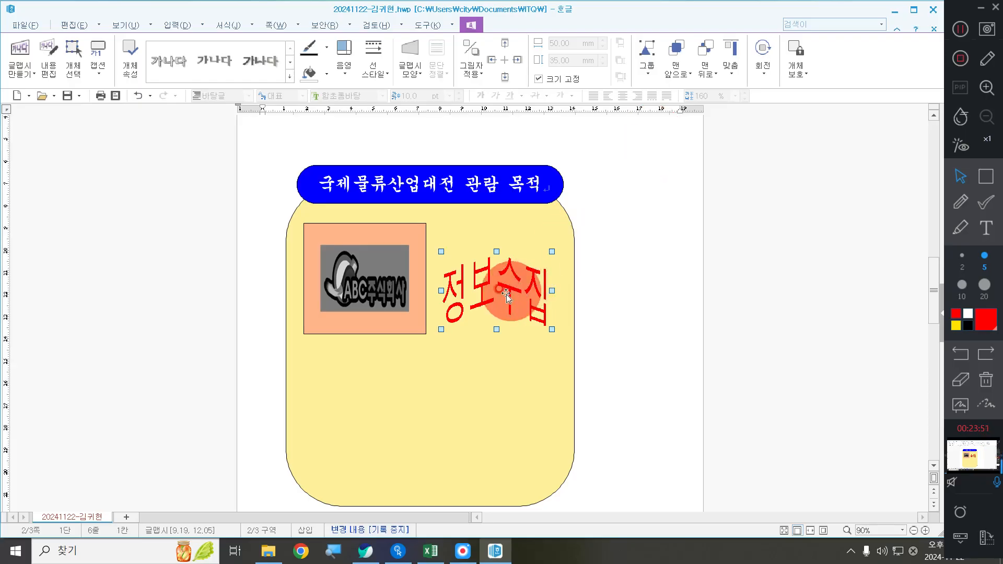
# Nudge the 정보수집 글맵시 slightly up and to the right beside the orange rectangle, deselect it and save the document
pyautogui.moveTo(507, 297); pyautogui.dragTo(513, 286)
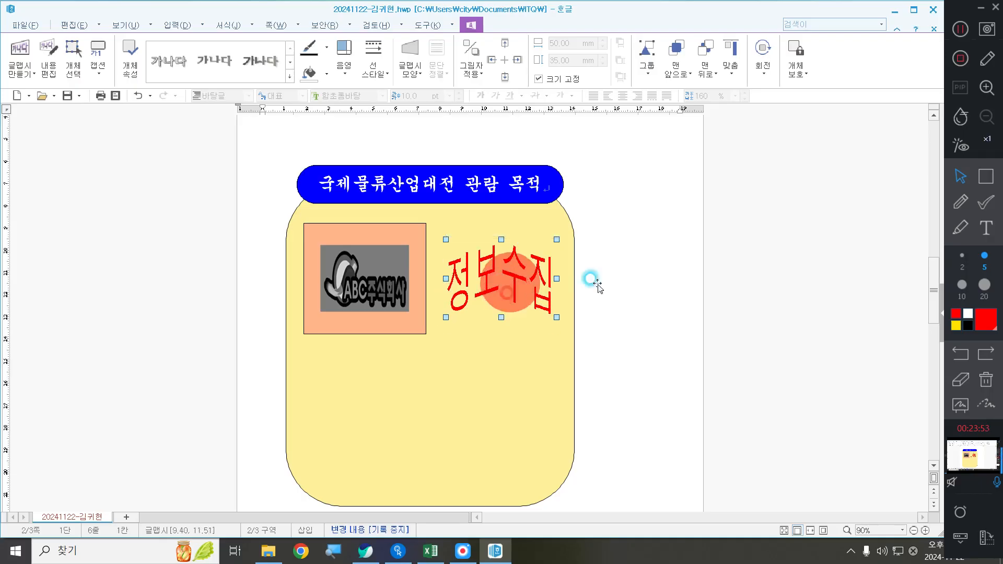
pyautogui.click(639, 293)
pyautogui.scroll(-2, 639, 292)
pyautogui.scroll(1, 640, 293)
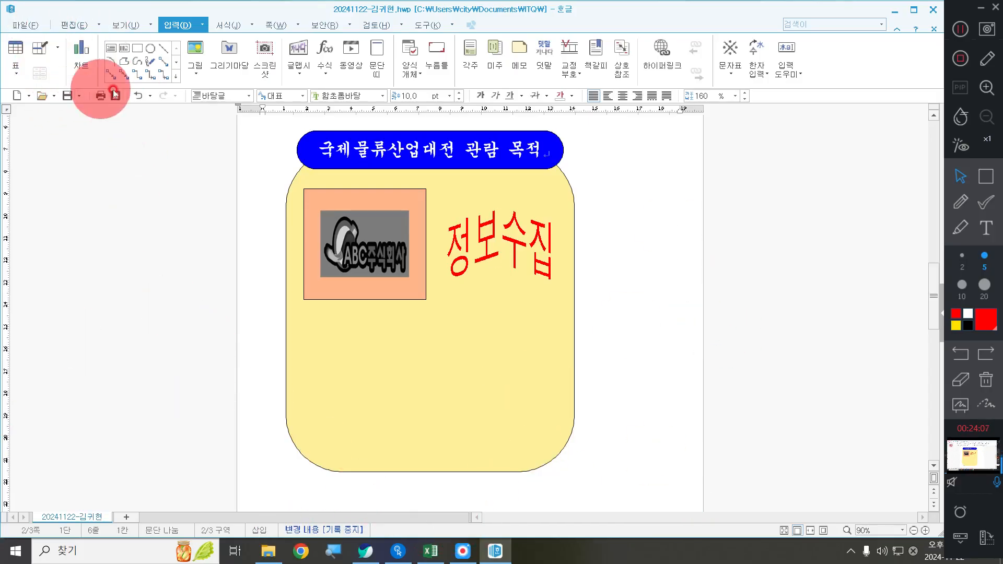
pyautogui.click(67, 96)
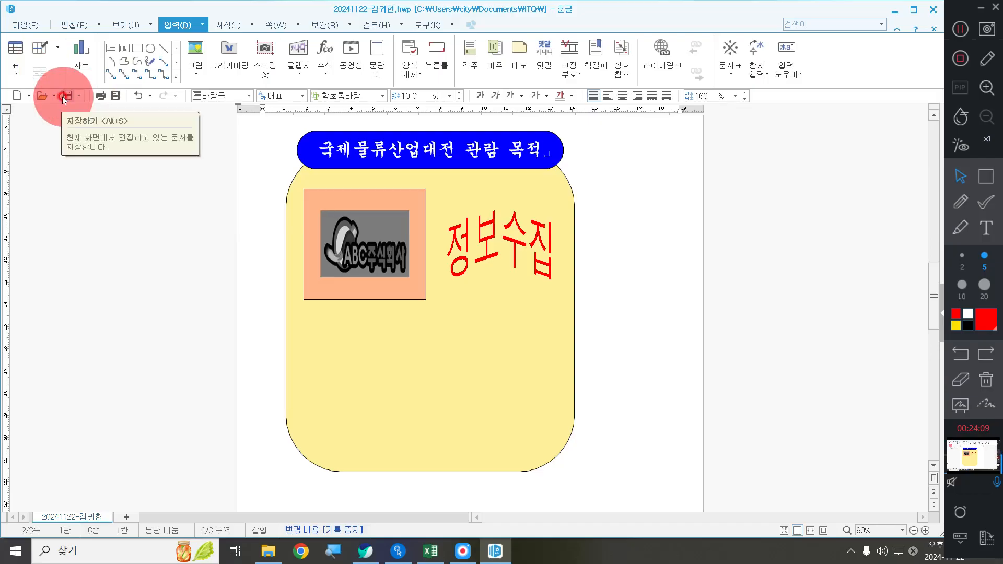
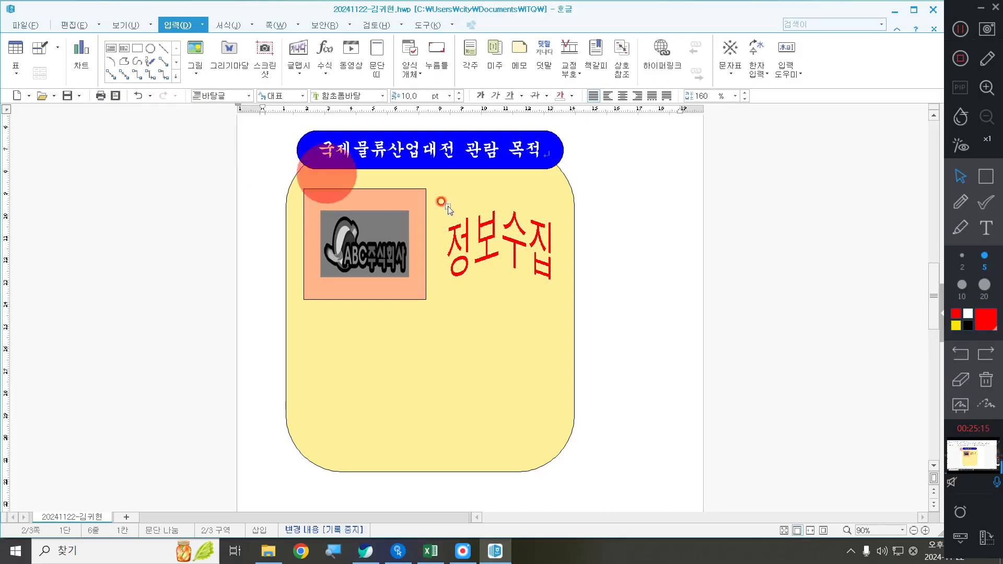
pyautogui.scroll(-3, 628, 299)
pyautogui.scroll(3, 629, 301)
pyautogui.scroll(1, 629, 301)
pyautogui.scroll(-1, 630, 300)
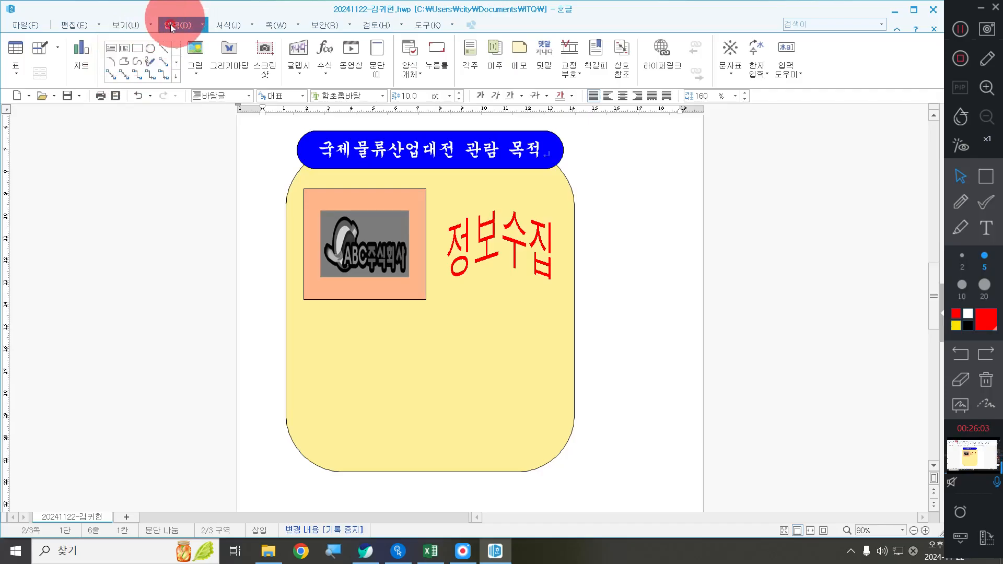
# Draw a rectangle about 30 mm square on the blank page area right of the yellow rounded shape and open its object properties
pyautogui.click(137, 48)
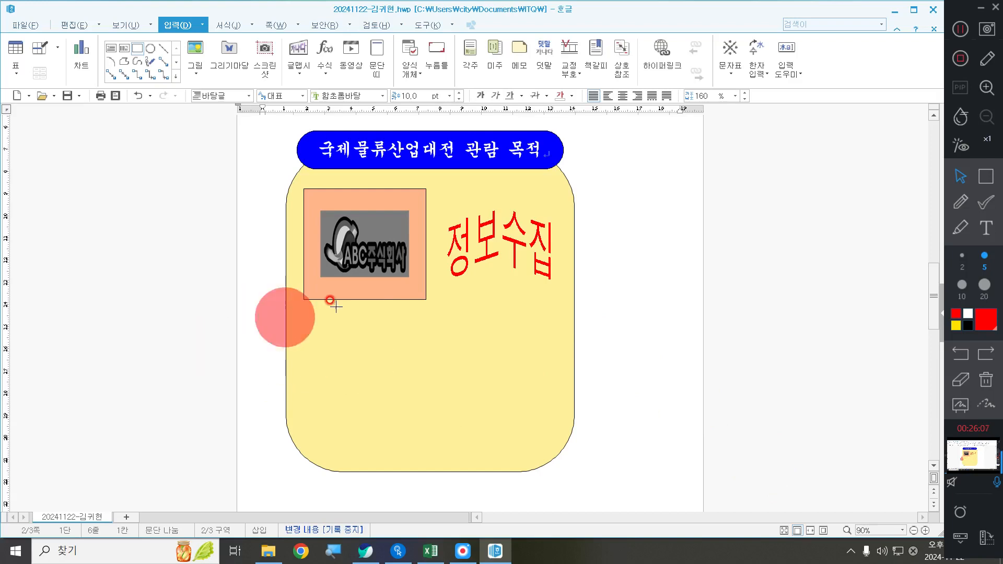
pyautogui.click(613, 338)
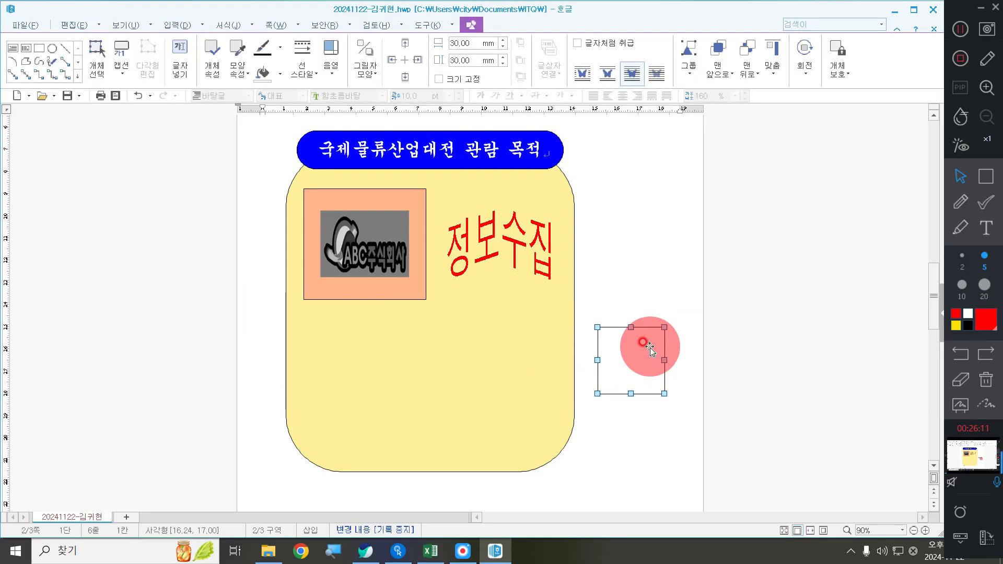
pyautogui.doubleClick(650, 347)
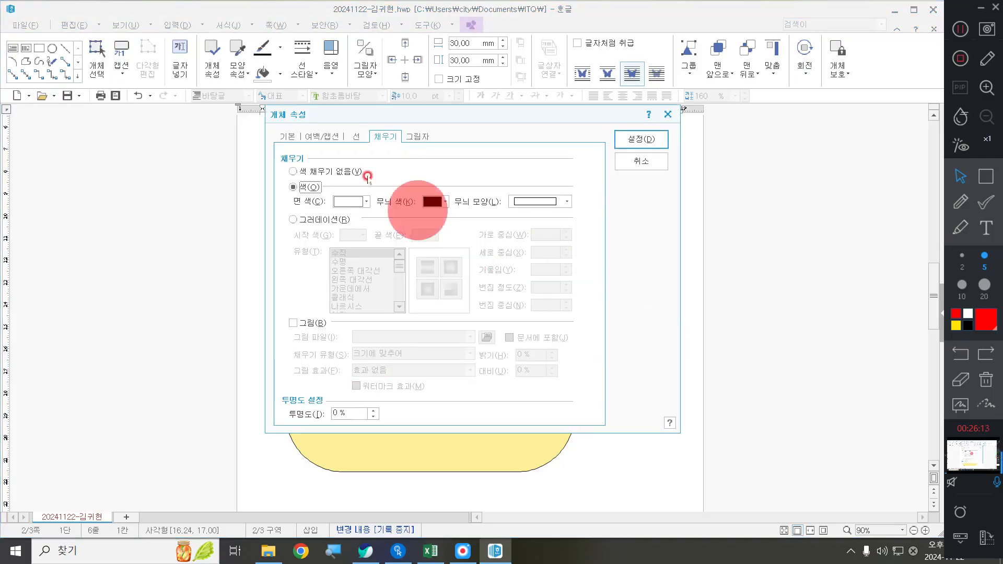
# Set the new rectangle's size to 12 mm wide and 15 mm high, and lock its size
pyautogui.click(282, 134)
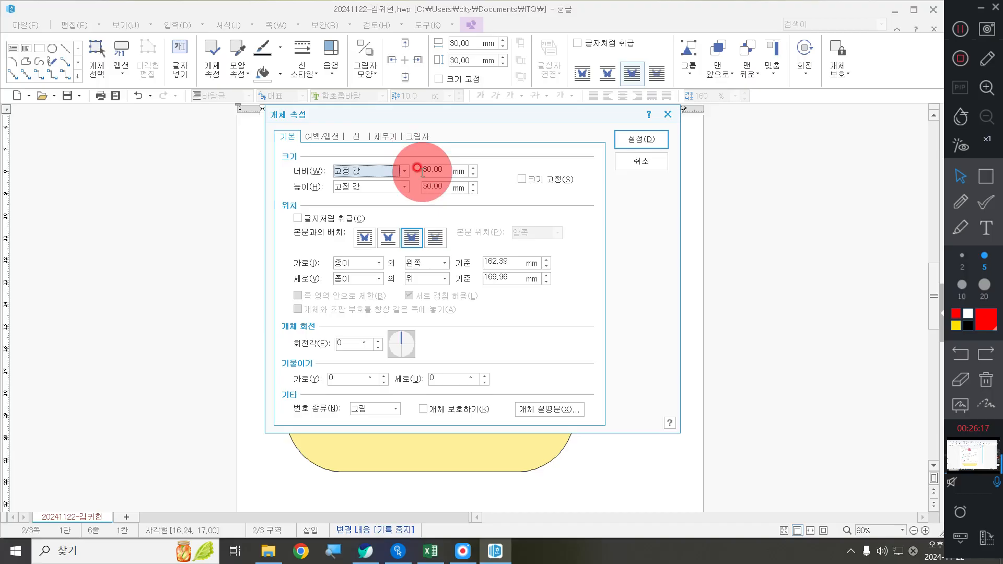
pyautogui.doubleClick(439, 170)
pyautogui.write('12')
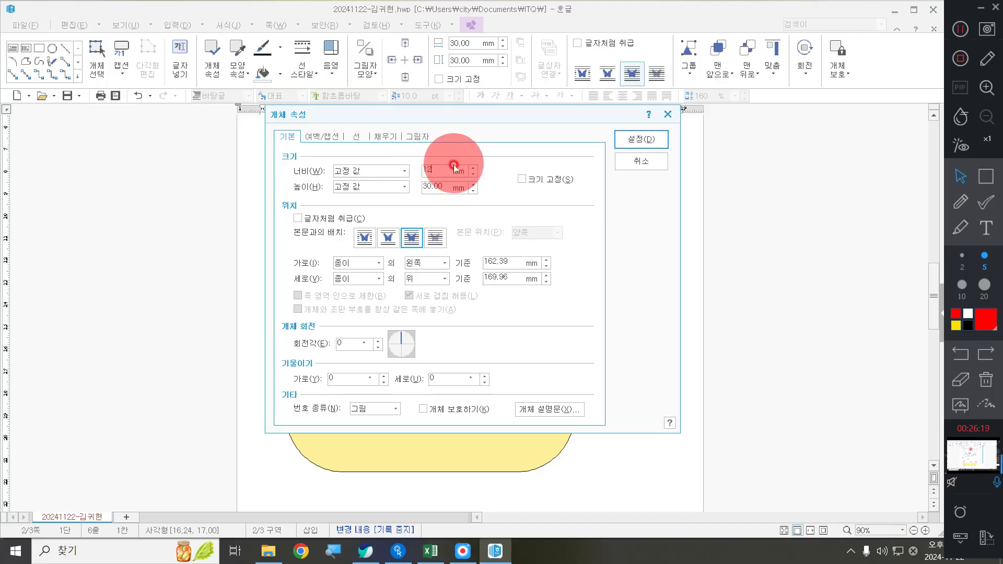
pyautogui.press('Tab')
pyautogui.press('Tab')
pyautogui.write('115')
pyautogui.press('Tab')
pyautogui.press('space')
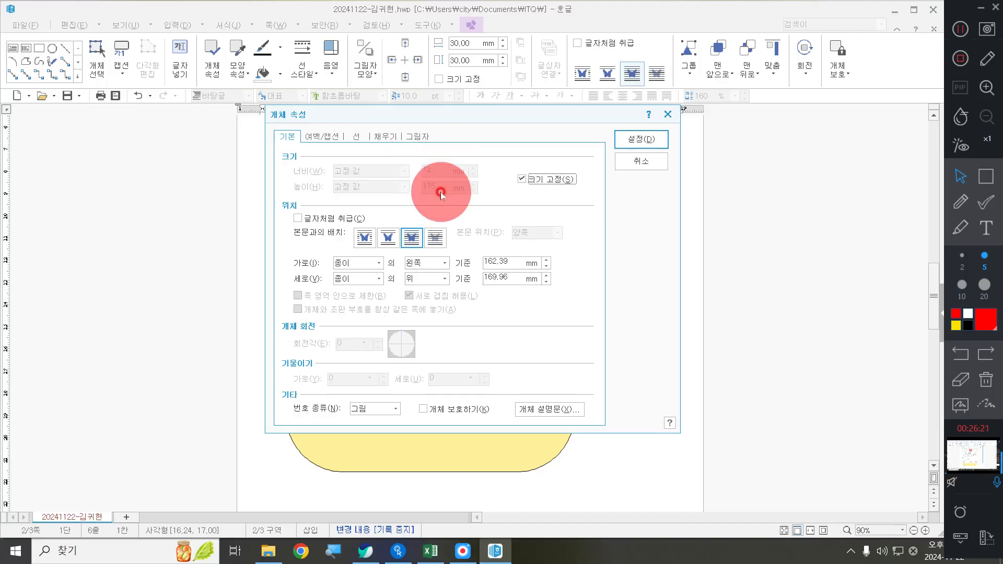
pyautogui.click(544, 177)
pyautogui.click(444, 186)
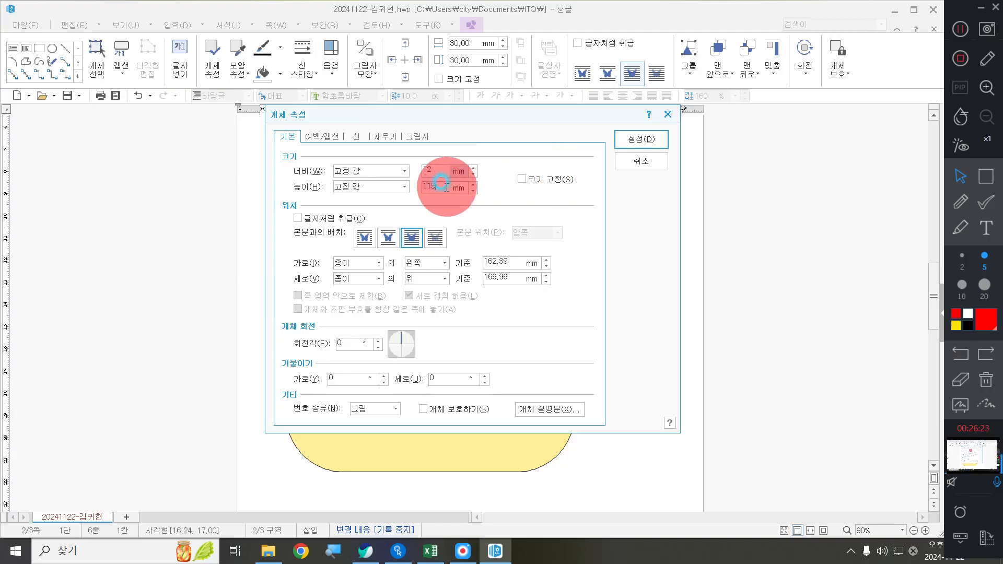
pyautogui.press('BackSpace')
pyautogui.press('BackSpace')
pyautogui.write('5')
pyautogui.click(546, 179)
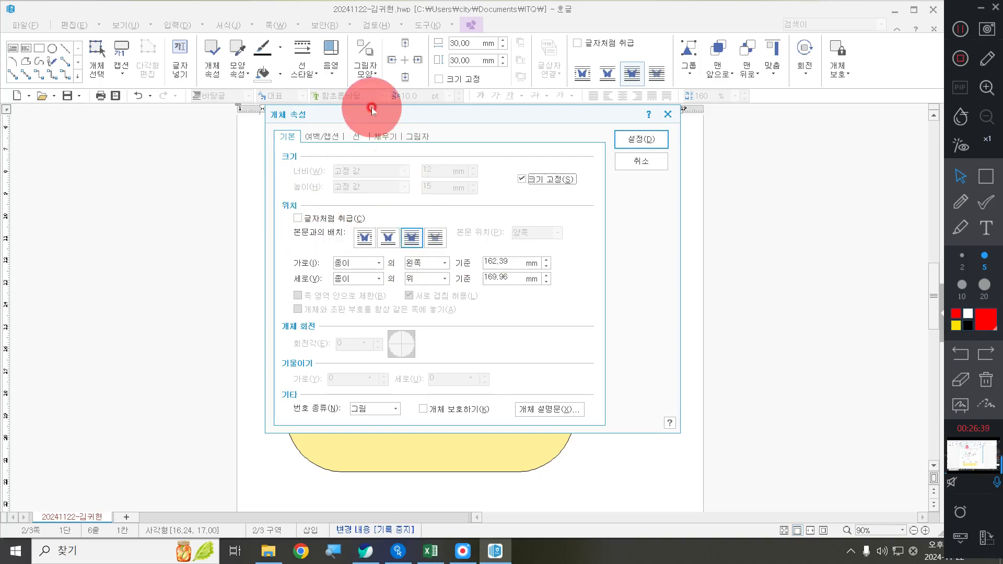
# Set the small rectangle's face colour to light grey
pyautogui.click(386, 139)
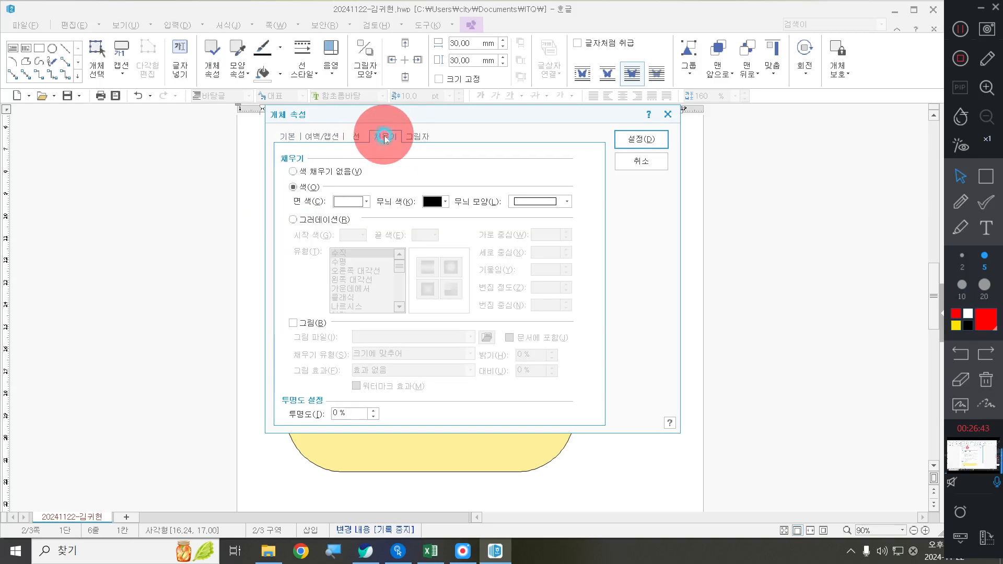
pyautogui.click(366, 202)
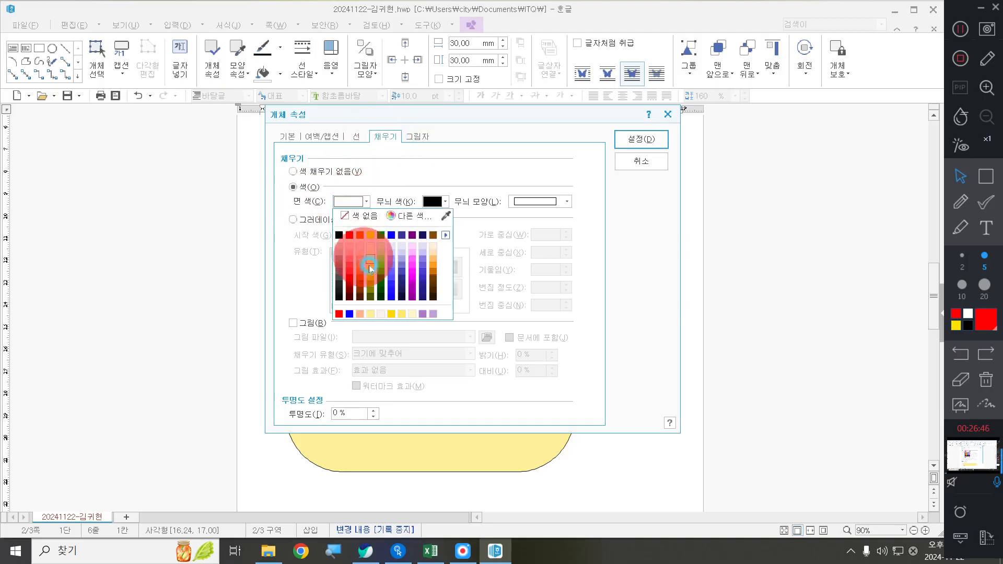
pyautogui.click(445, 235)
pyautogui.click(467, 230)
pyautogui.click(401, 261)
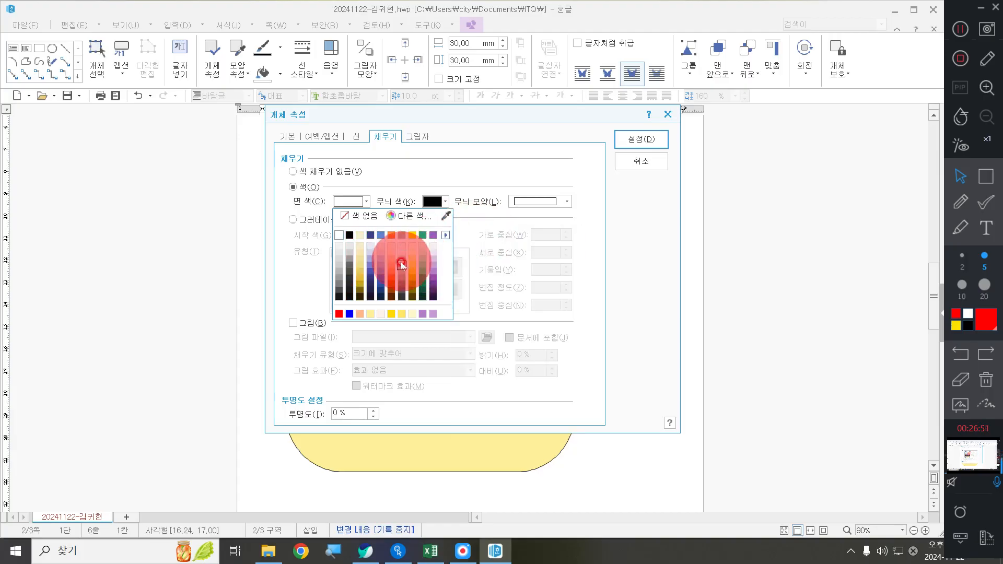
pyautogui.click(393, 138)
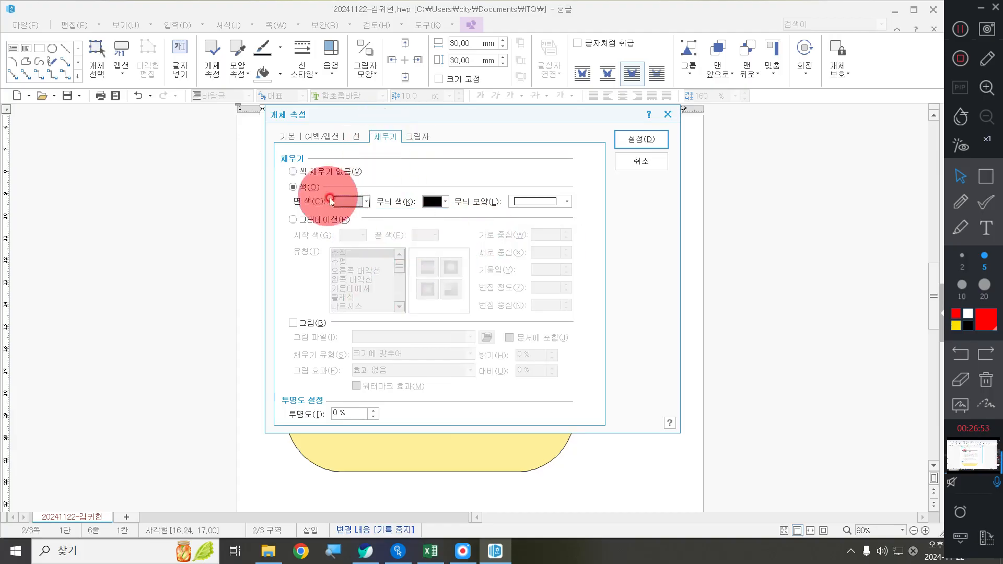
# Change the small rectangle's face colour to a light orange peach shade from another colour theme
pyautogui.click(361, 202)
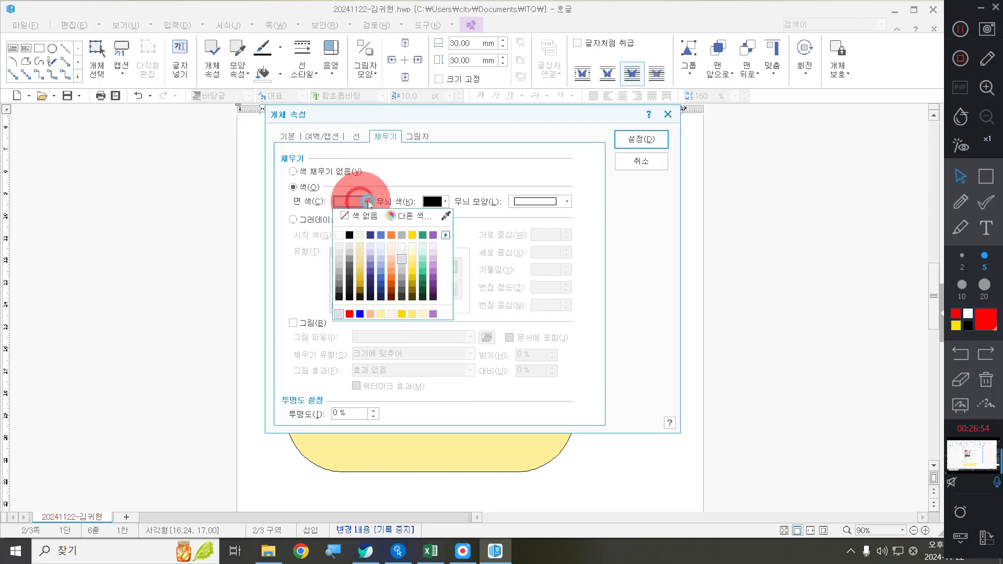
pyautogui.click(445, 235)
pyautogui.click(541, 334)
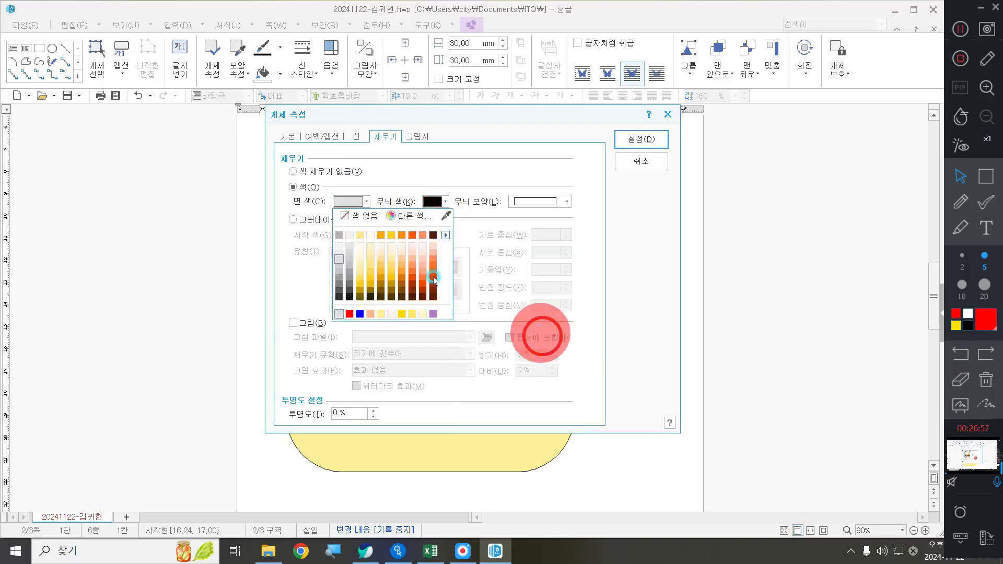
pyautogui.click(413, 252)
pyautogui.click(360, 202)
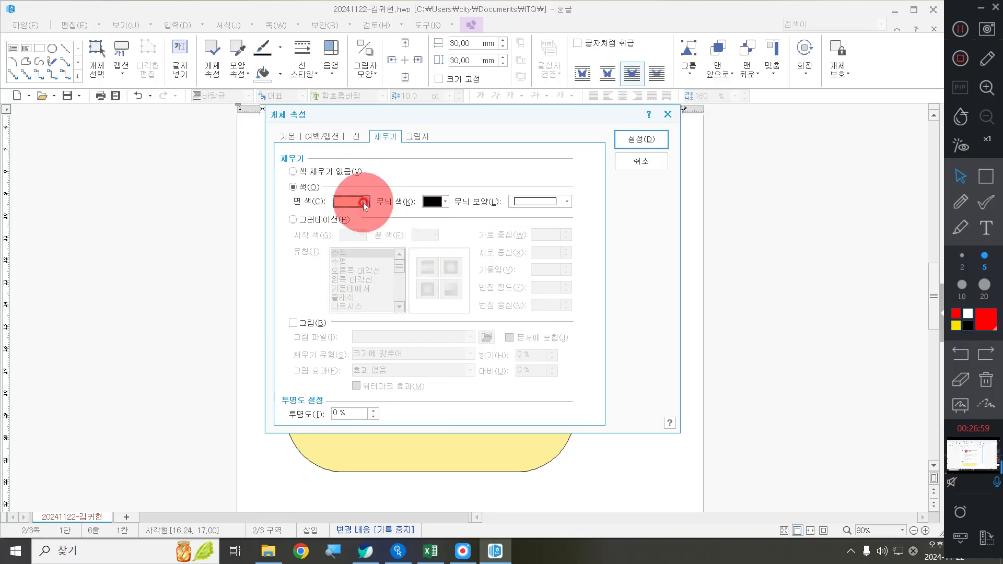
pyautogui.click(415, 257)
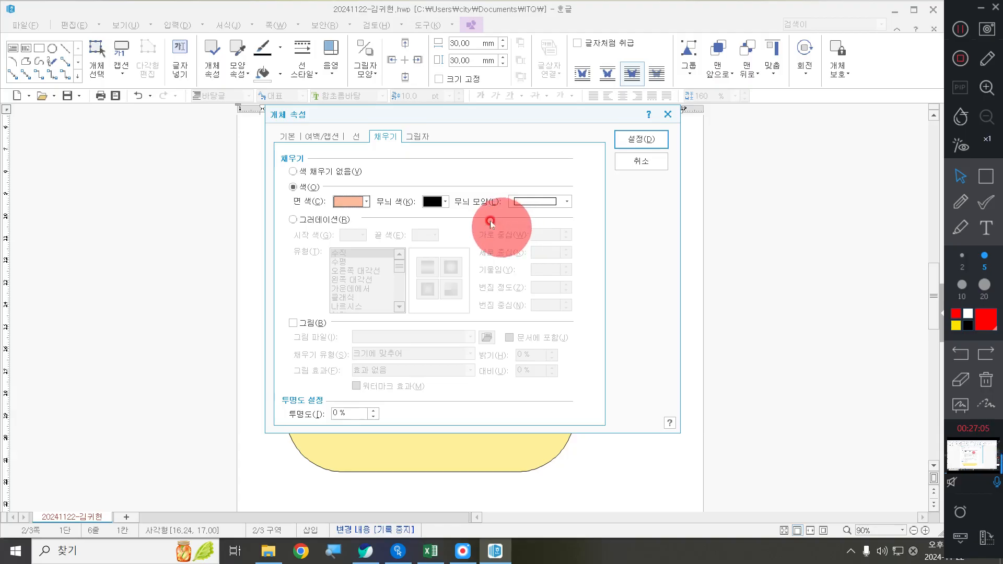
# Give the small rectangle rounded corners (둥근 모양), apply its object properties and move it slightly up
pyautogui.click(357, 137)
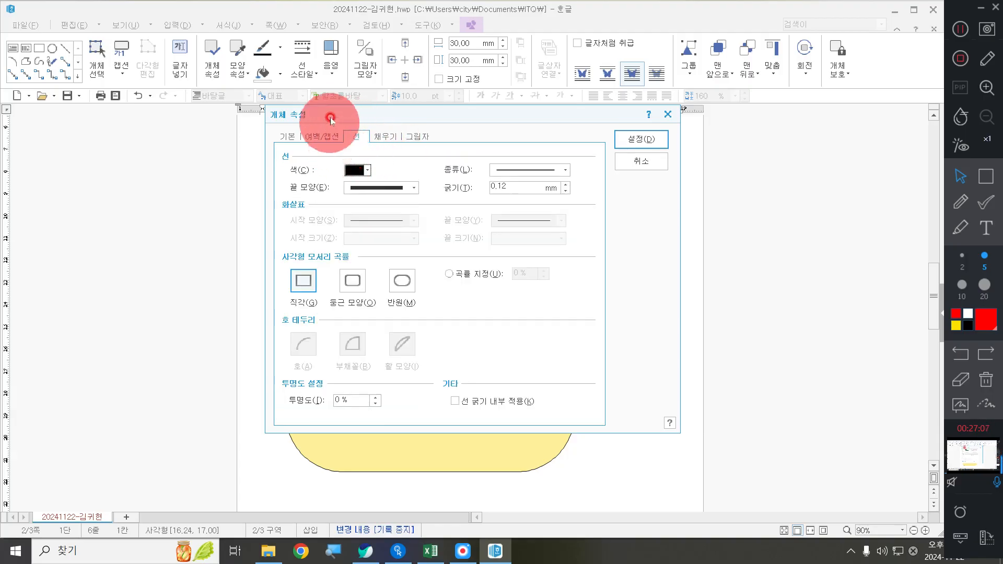
pyautogui.click(358, 281)
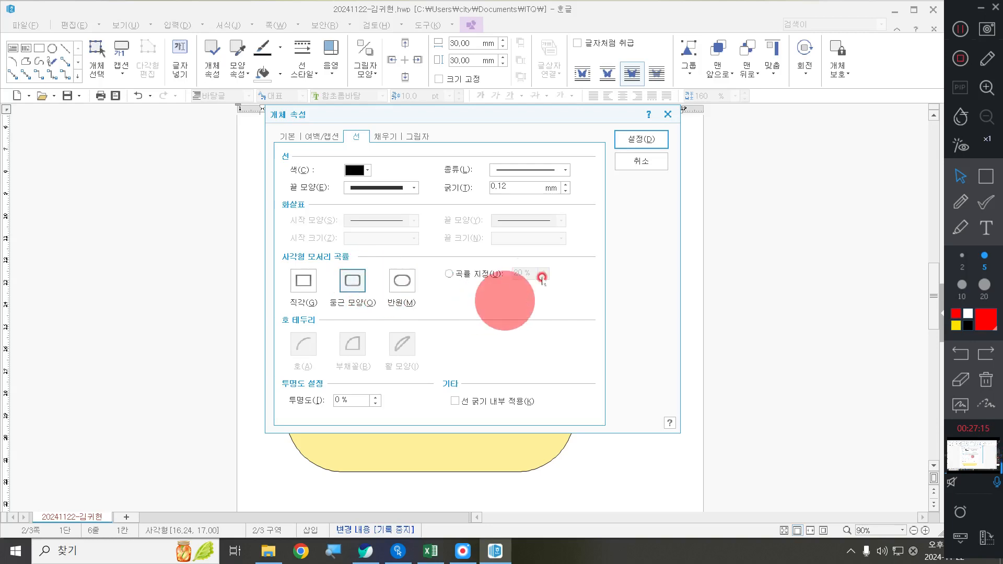
pyautogui.click(648, 141)
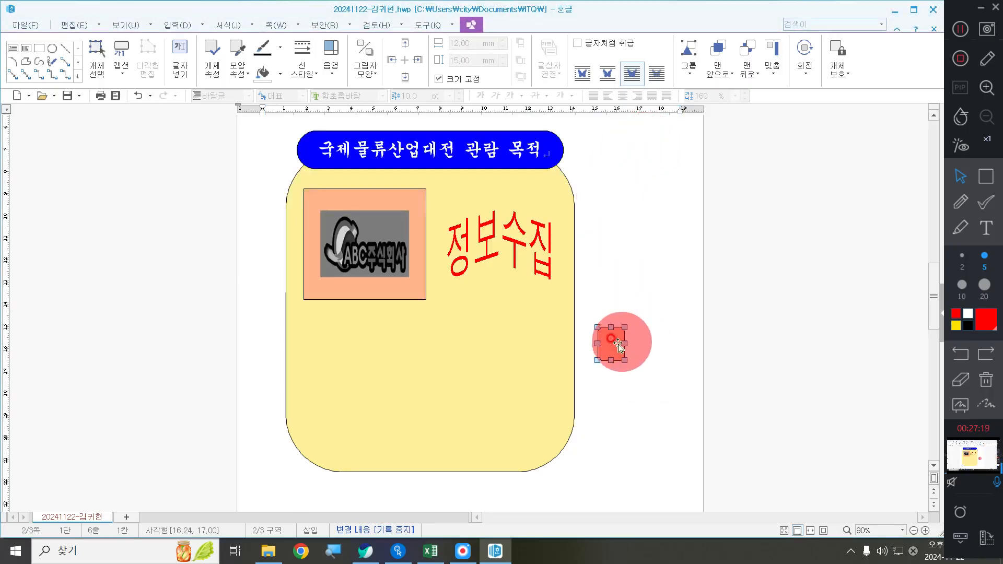
pyautogui.moveTo(611, 344); pyautogui.dragTo(609, 323)
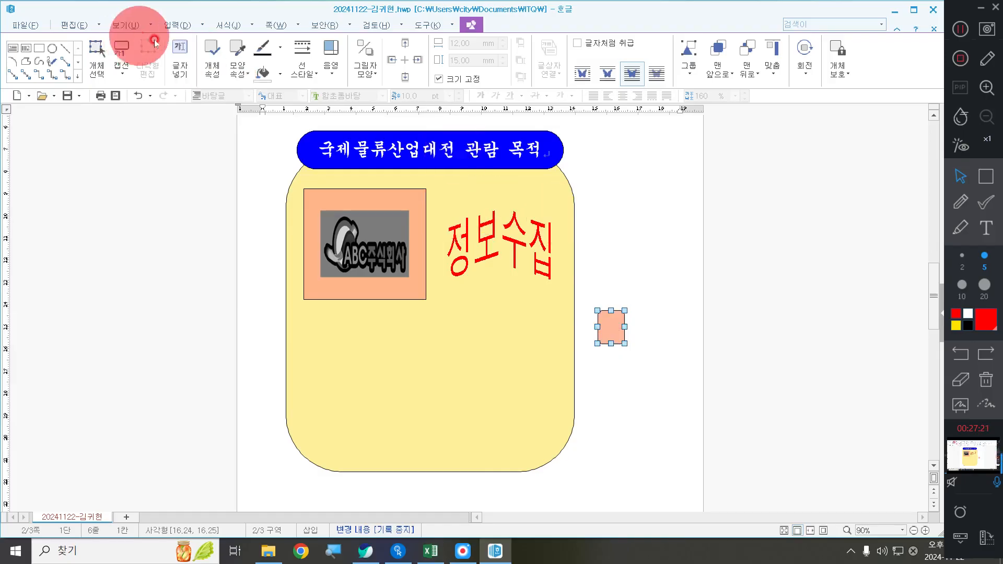
# Fill the small rounded rectangle beside the yellow shape with solid orange
pyautogui.click(287, 74)
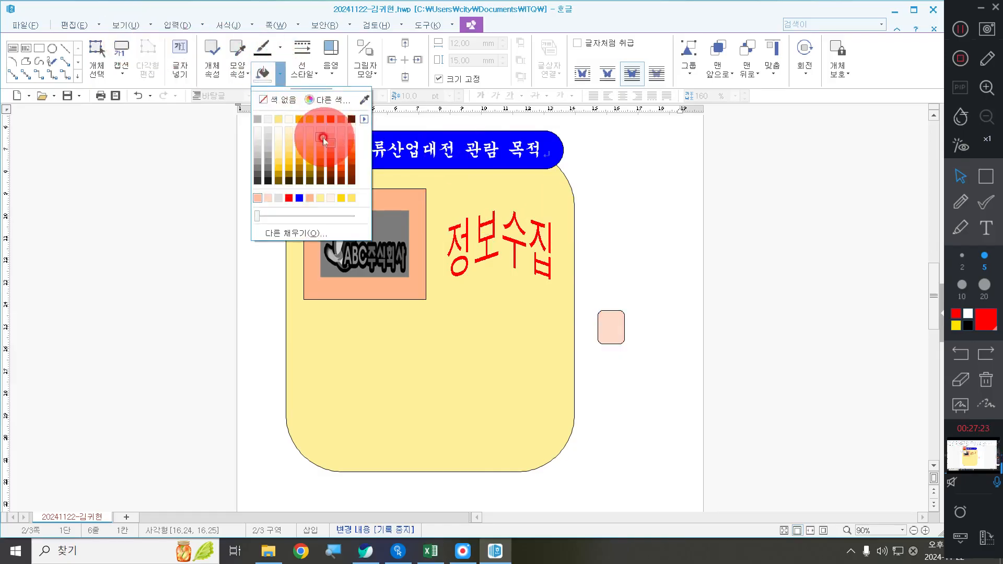
pyautogui.click(318, 121)
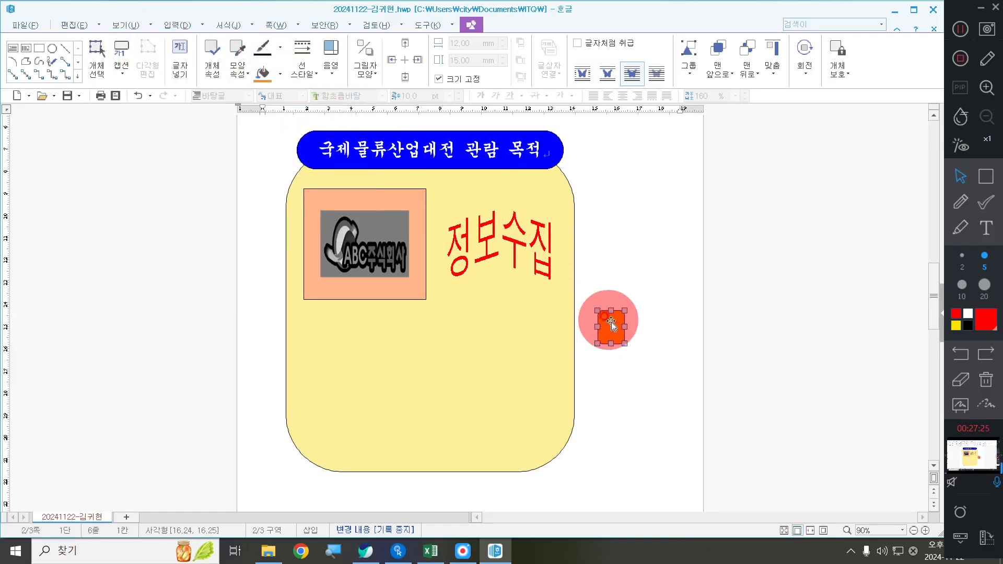
pyautogui.moveTo(618, 327); pyautogui.dragTo(525, 276)
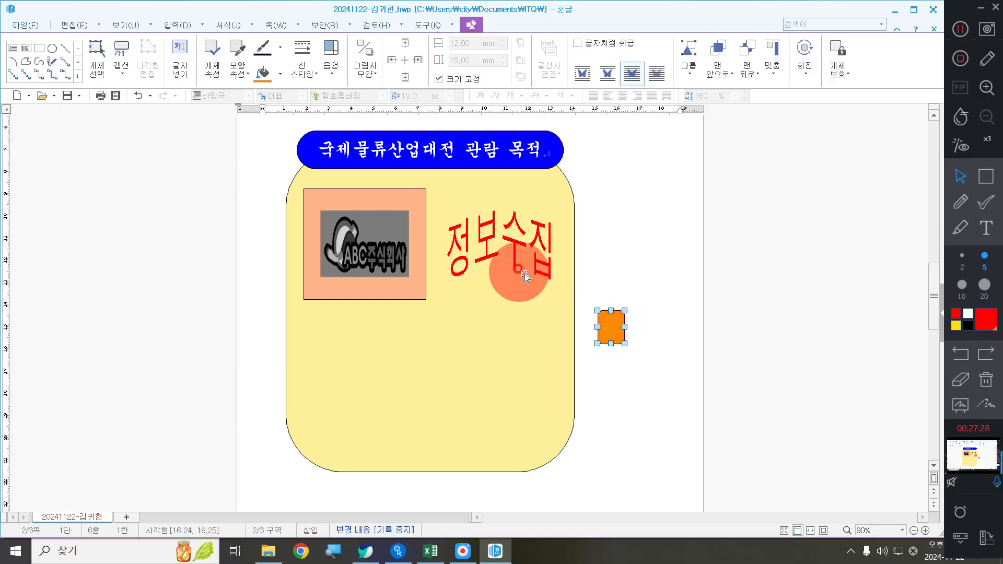
# Draw a second rectangle about 30 mm square over the small orange rectangle and the yellow shape's edge
pyautogui.click(40, 50)
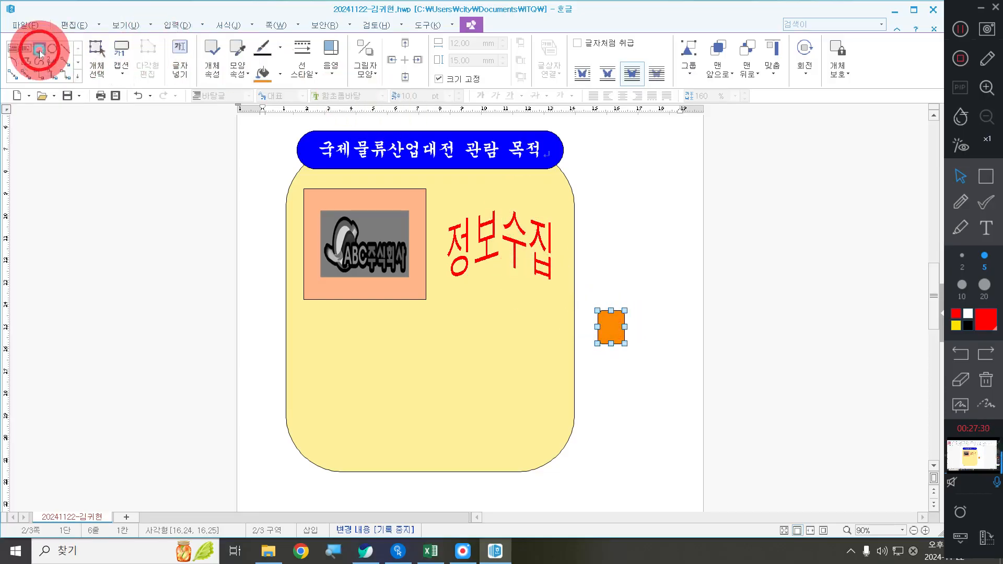
pyautogui.click(563, 310)
pyautogui.click(631, 334)
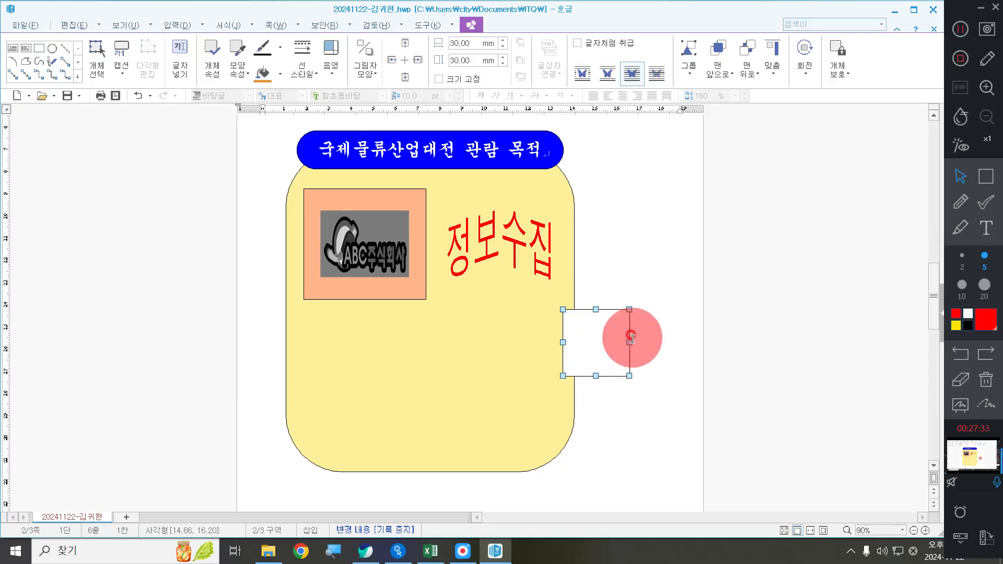
pyautogui.click(610, 343)
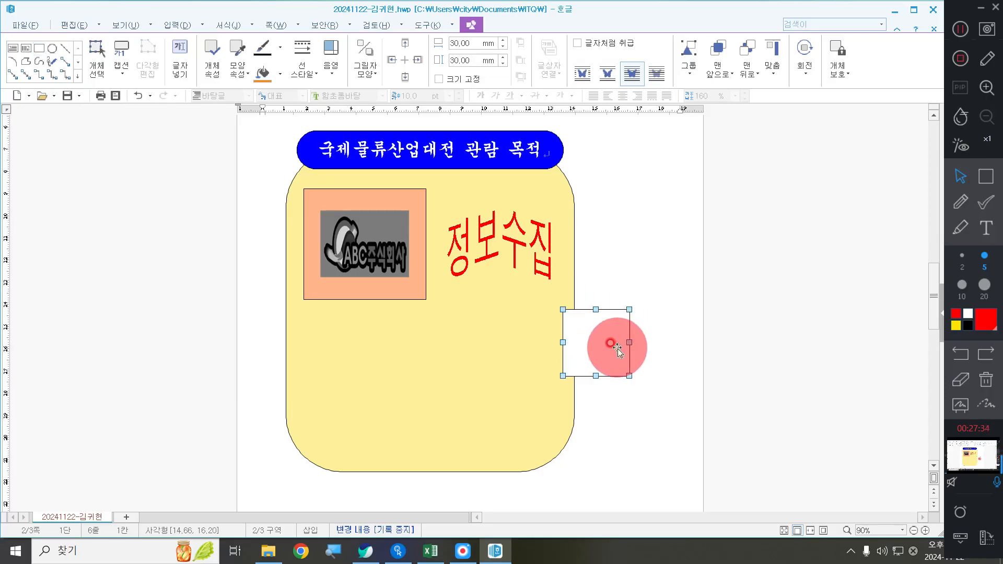
# Set the second rectangle's size to 15 mm wide and 13 mm high, and lock its size
pyautogui.doubleClick(586, 358)
pyautogui.click(288, 141)
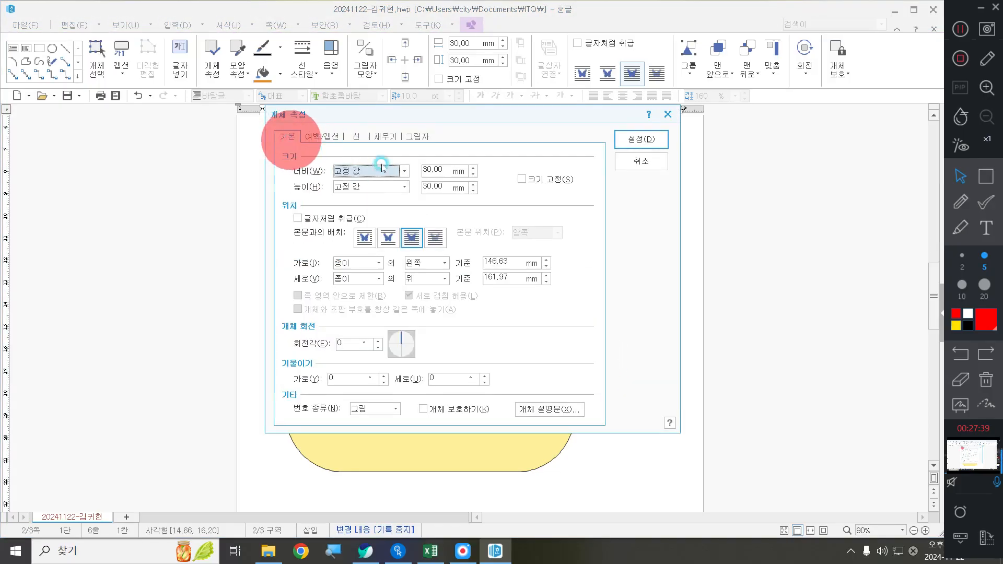
pyautogui.click(445, 170)
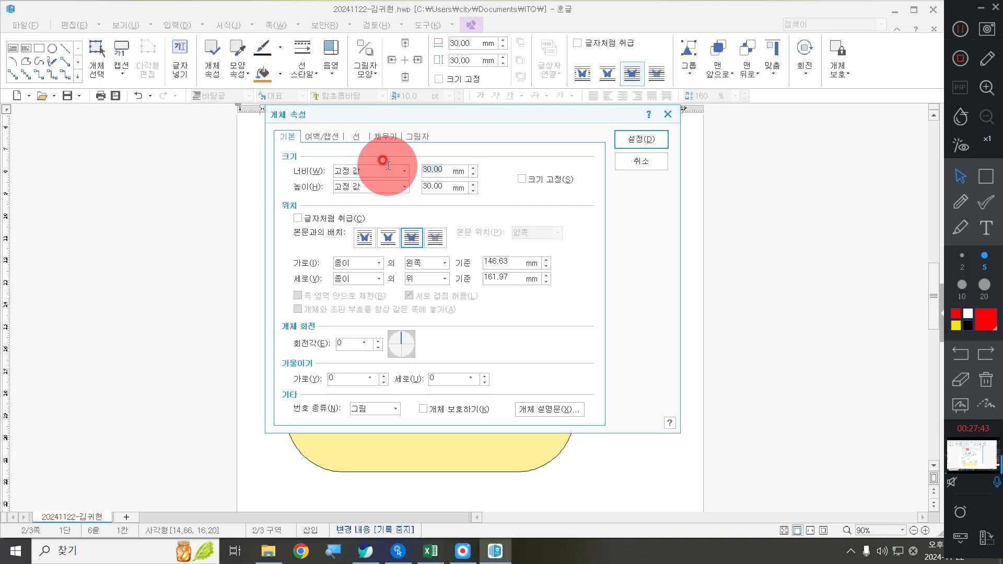
pyautogui.write('15')
pyautogui.press('Tab')
pyautogui.press('Tab')
pyautogui.write('14')
pyautogui.hotkey('alt', 's')
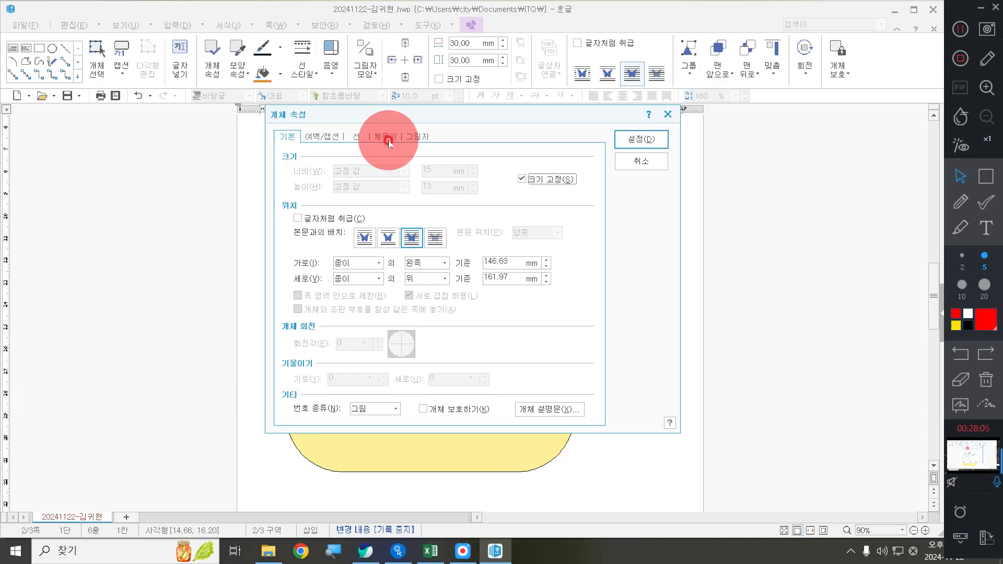
# Give the second rectangle rounded corners (둥근 모양) and apply its object properties
pyautogui.click(362, 136)
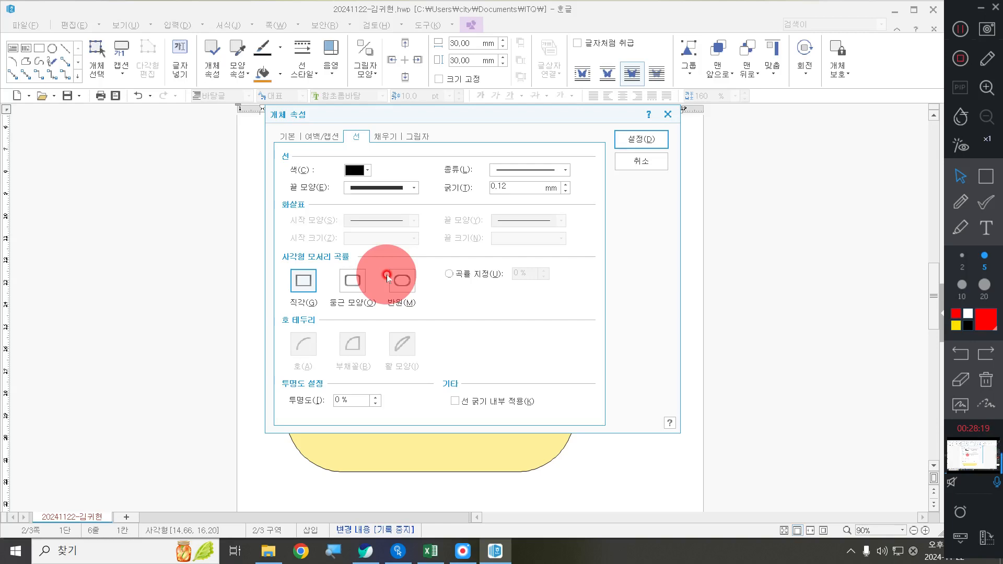
pyautogui.click(353, 280)
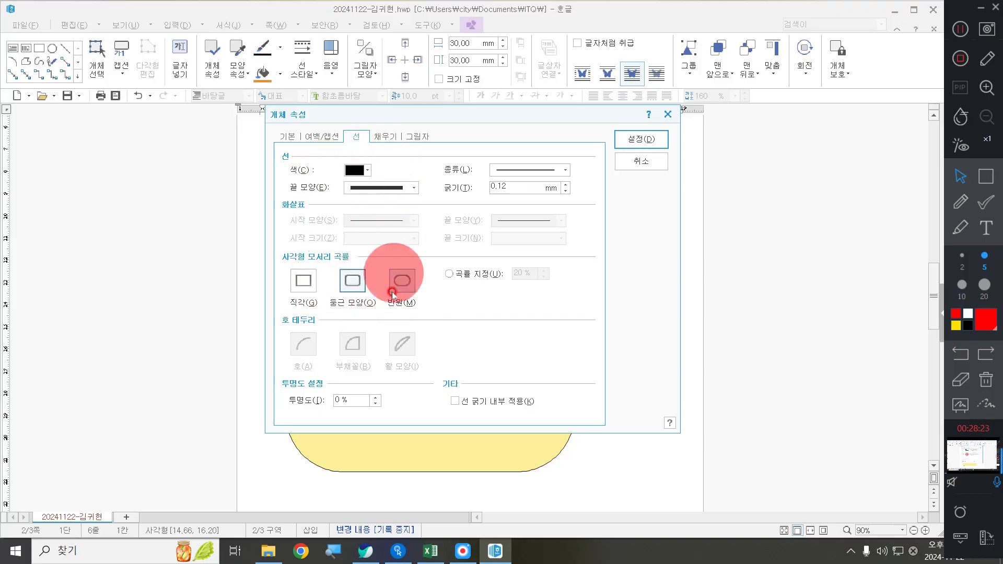
pyautogui.click(662, 140)
# Move the white rounded rectangle over the small orange one so that a strip of orange shows along its right side
pyautogui.moveTo(578, 325); pyautogui.dragTo(592, 333)
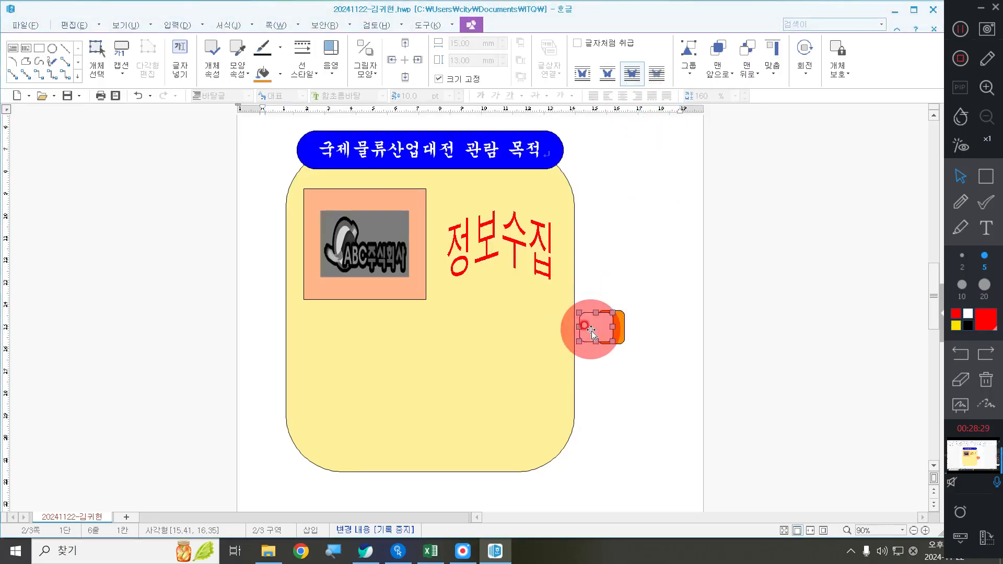
pyautogui.press('Right')
pyautogui.press('Right')
pyautogui.press('Right')
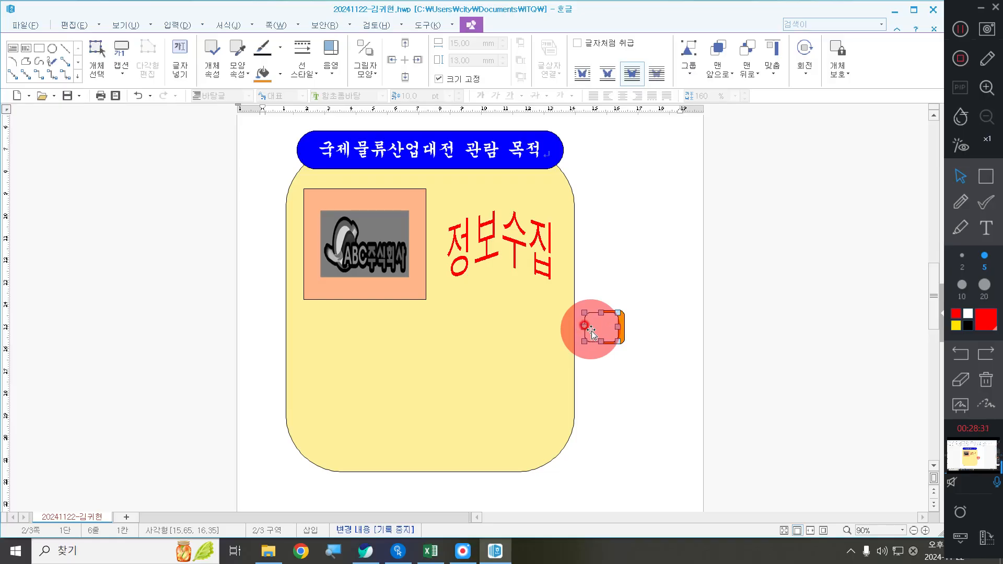
pyautogui.press('Right')
pyautogui.press('Left')
pyautogui.press('Right')
pyautogui.press('Right')
pyautogui.click(961, 31)
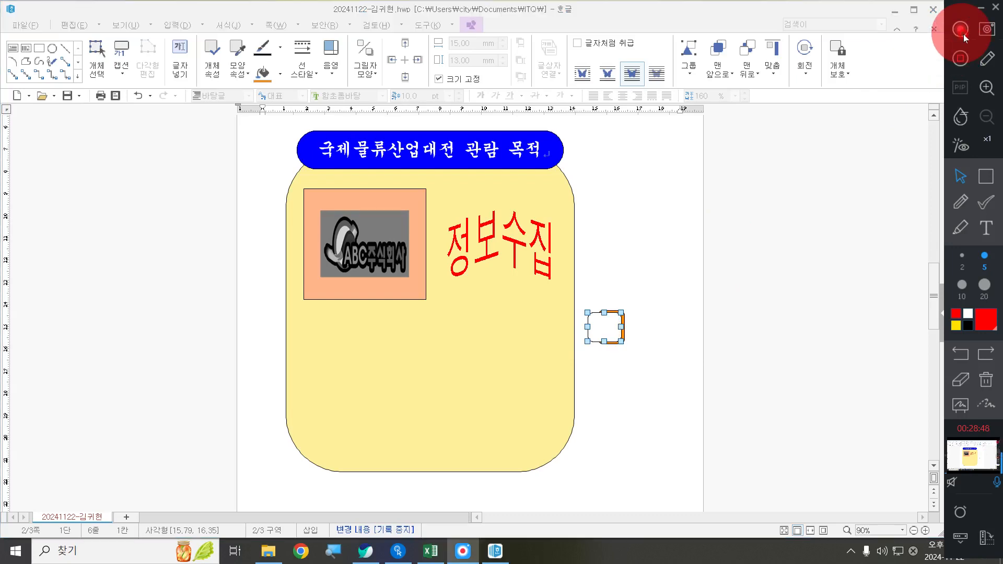
# Make the white rounded rectangle hold text (도형 안에 글자 넣기)
pyautogui.click(963, 34)
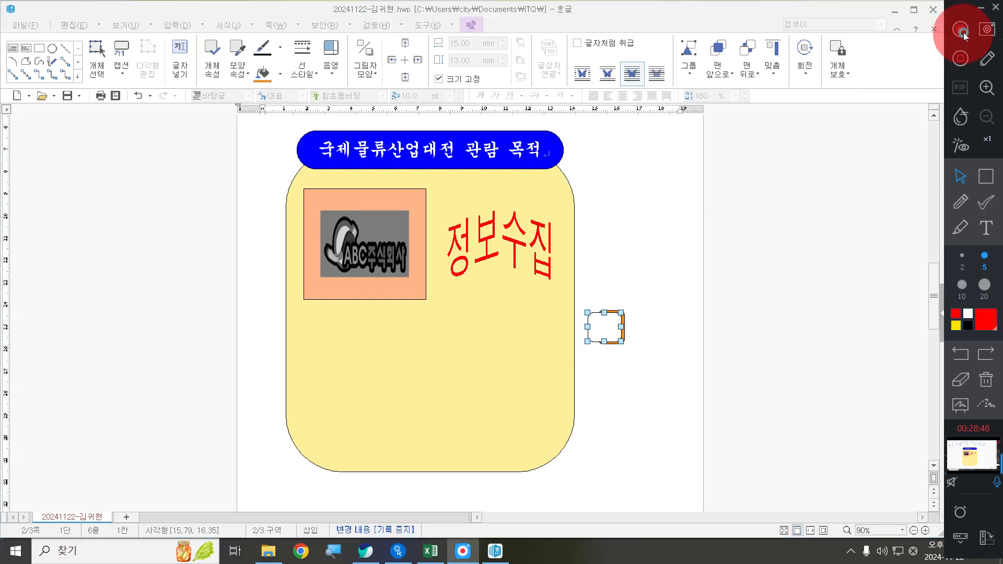
pyautogui.rightClick(602, 325)
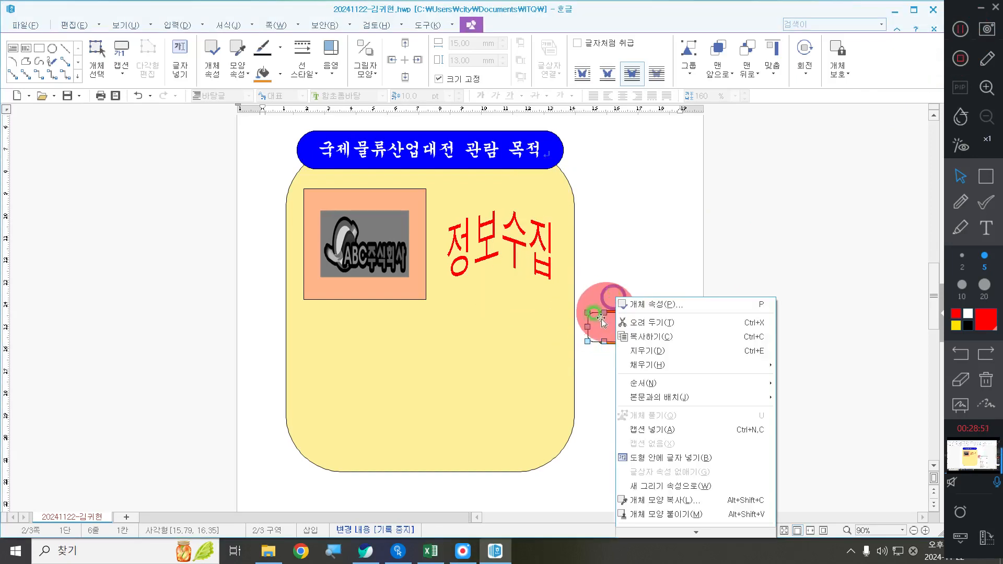
pyautogui.click(600, 324)
pyautogui.rightClick(592, 326)
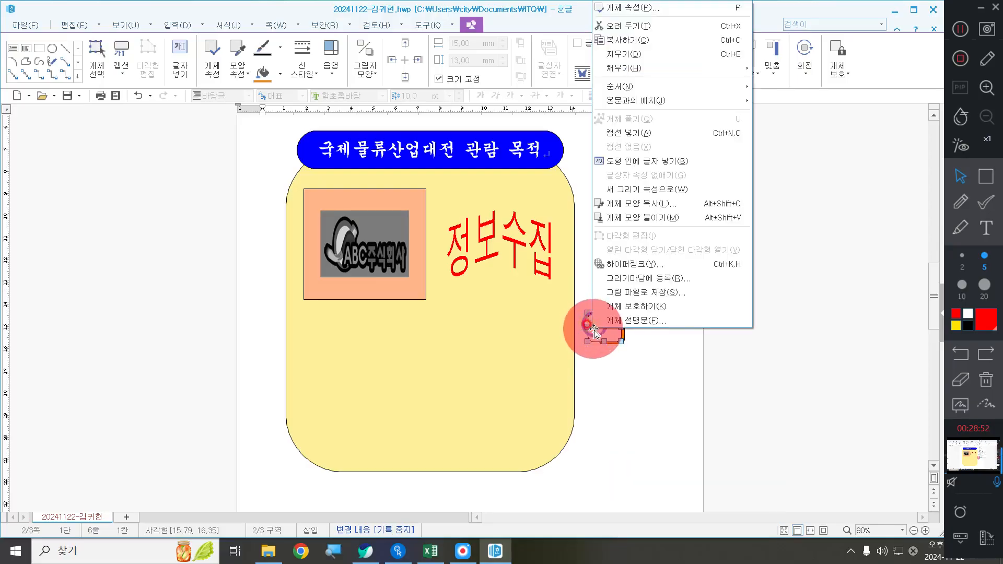
pyautogui.click(685, 161)
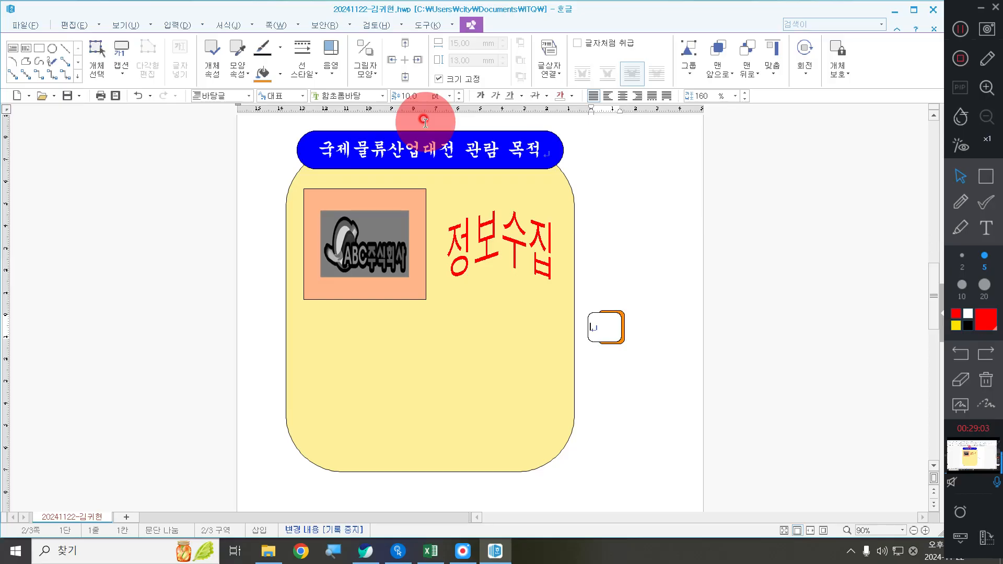
# Set the rectangle's text to 궁서, 20 pt, centred, and enter 1
pyautogui.click(382, 96)
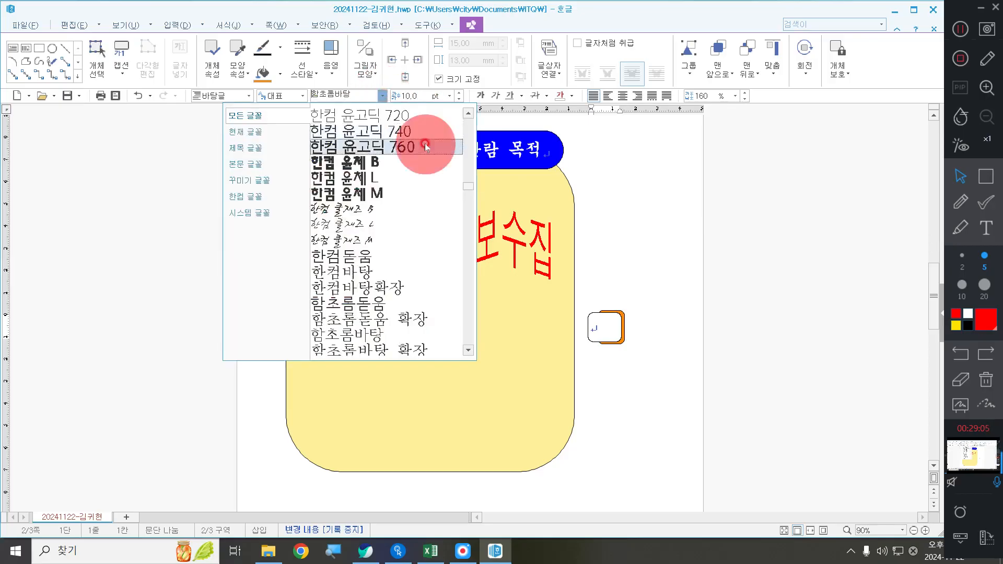
pyautogui.moveTo(469, 187); pyautogui.dragTo(460, 116)
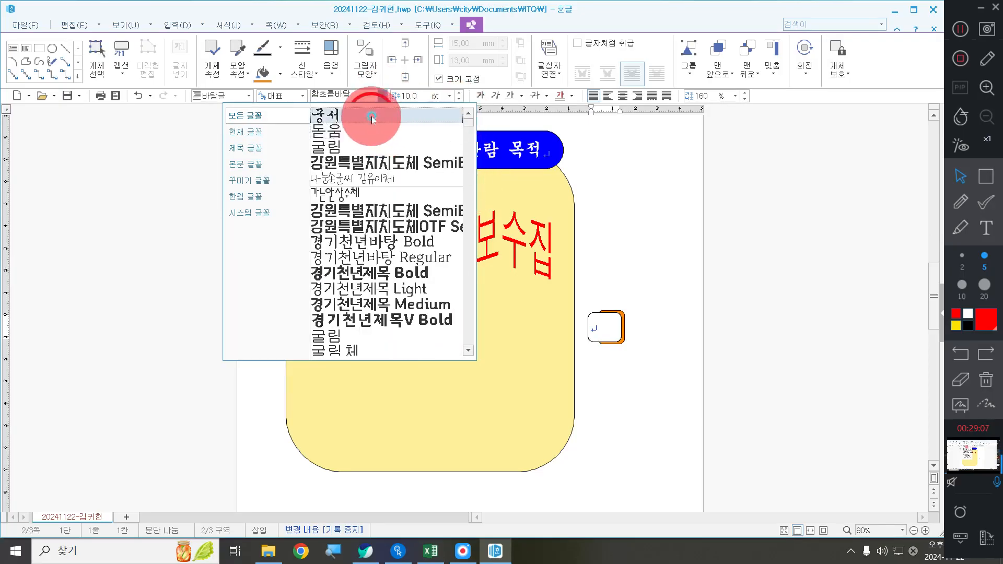
pyautogui.click(372, 119)
pyautogui.click(448, 96)
pyautogui.click(402, 212)
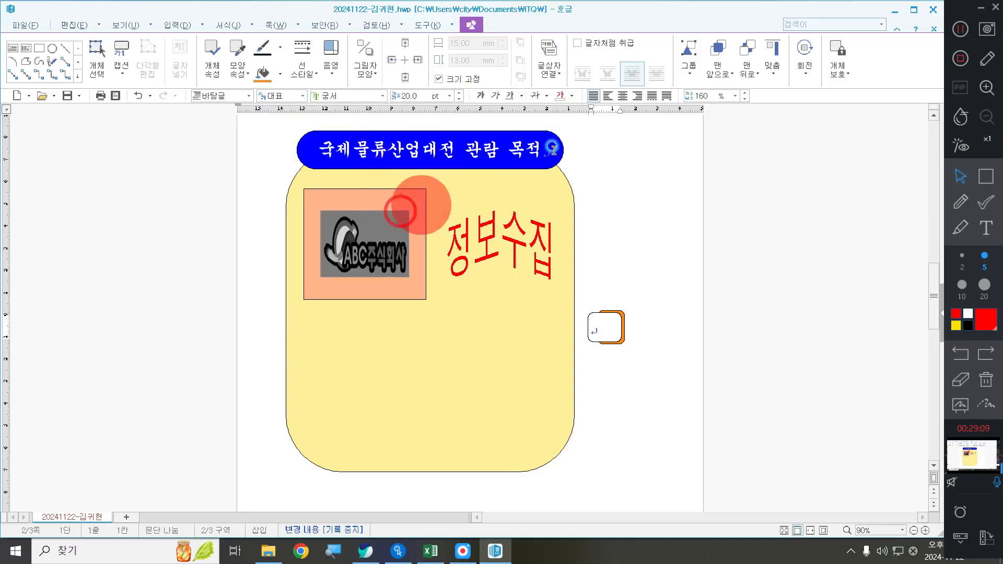
pyautogui.click(622, 95)
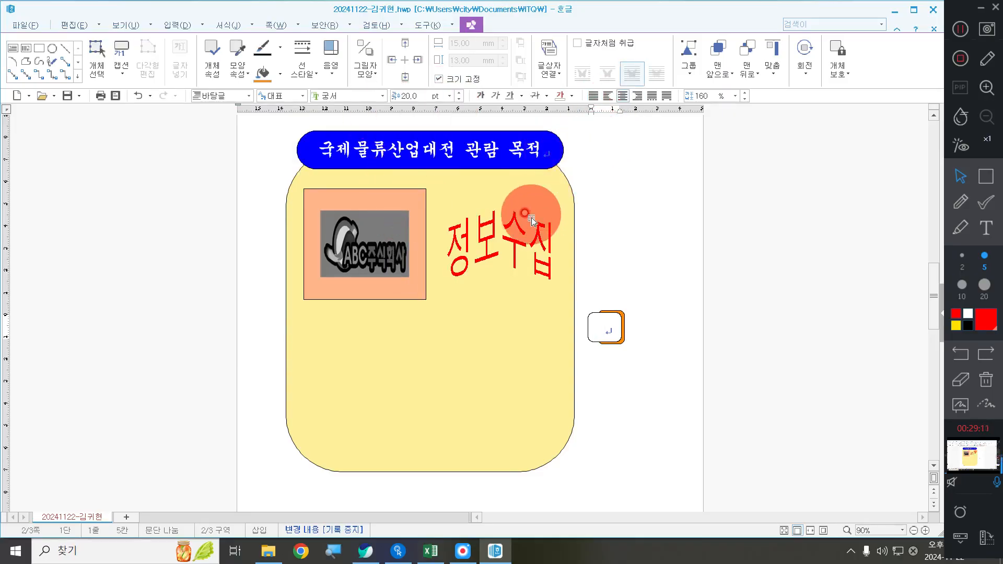
pyautogui.write('1')
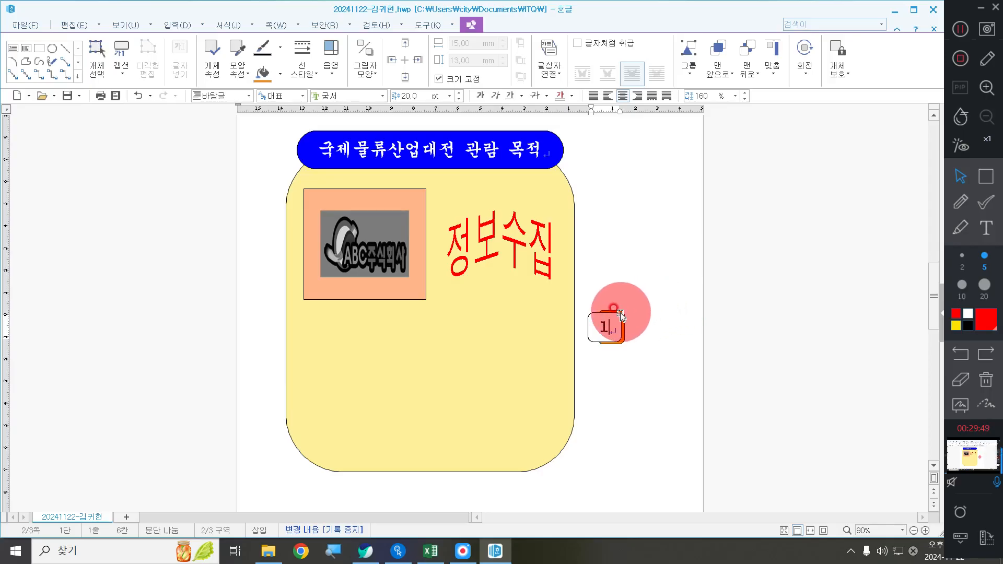
# Try copying the number 1 box with its orange backing to just below the original, and undo the trial copies
pyautogui.click(624, 328)
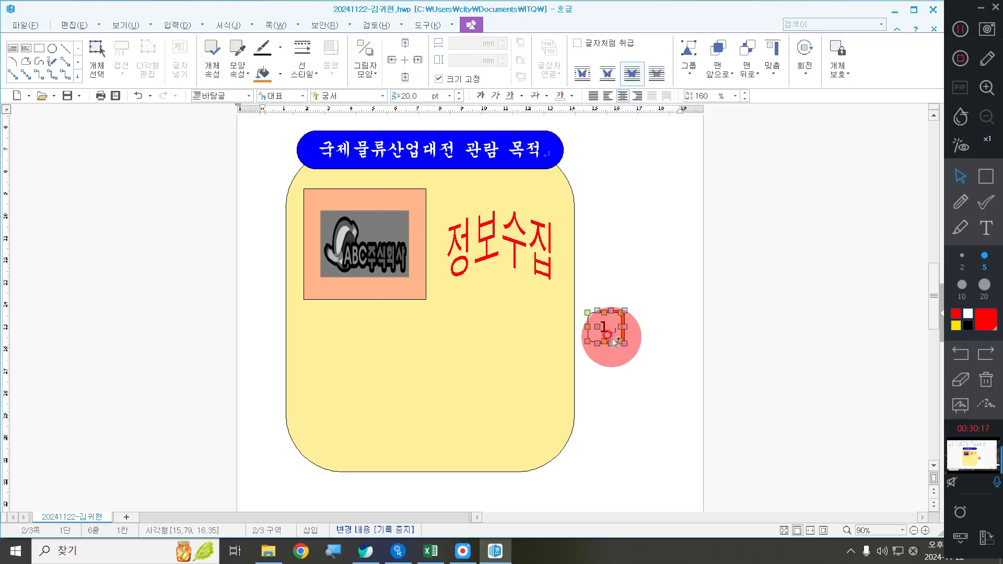
pyautogui.moveTo(613, 335); pyautogui.dragTo(612, 329)
pyautogui.hotkey('ctrl', 'z')
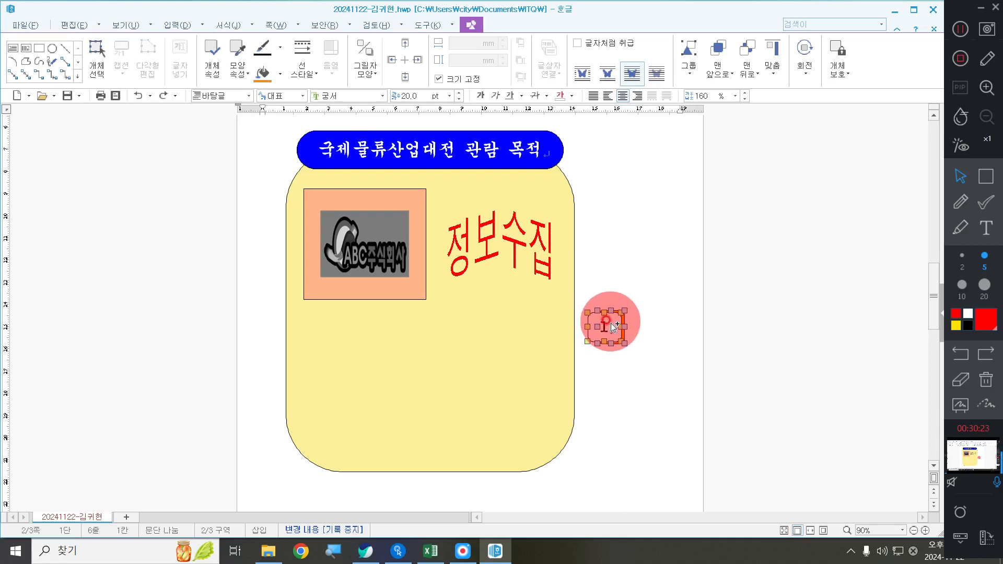
pyautogui.moveTo(613, 326); pyautogui.dragTo(605, 380)
pyautogui.hotkey('ctrl', 'z')
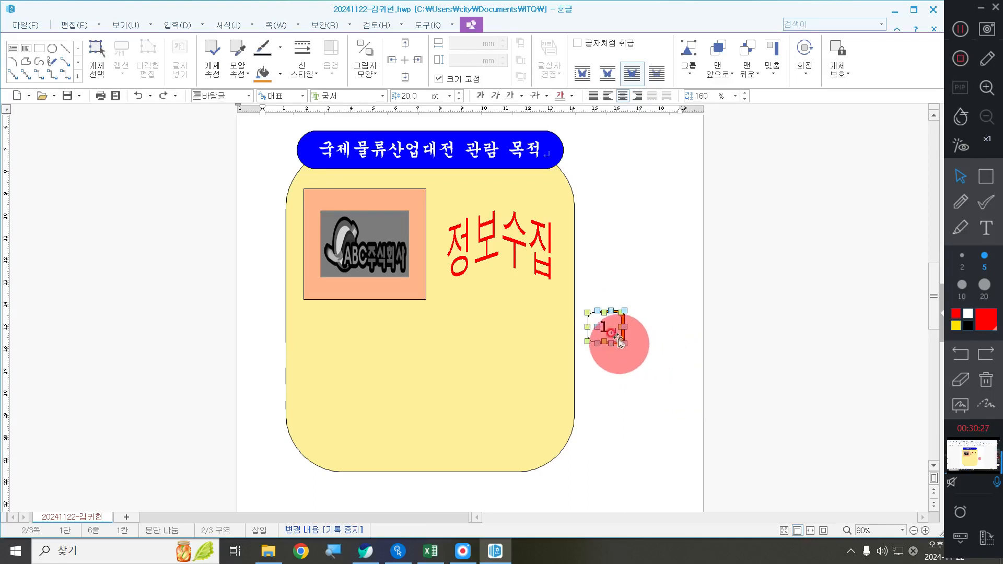
pyautogui.moveTo(612, 330); pyautogui.dragTo(622, 355)
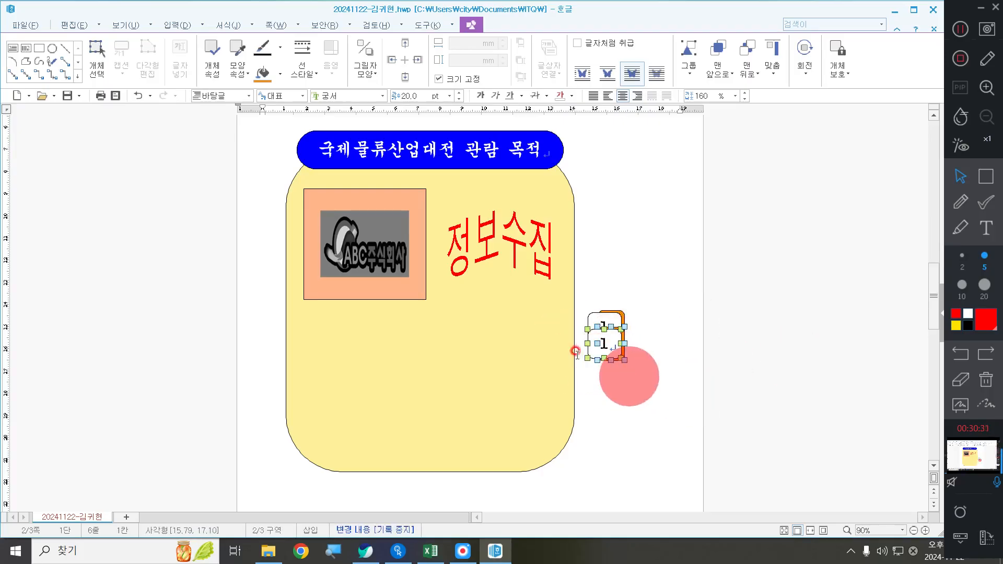
pyautogui.click(134, 96)
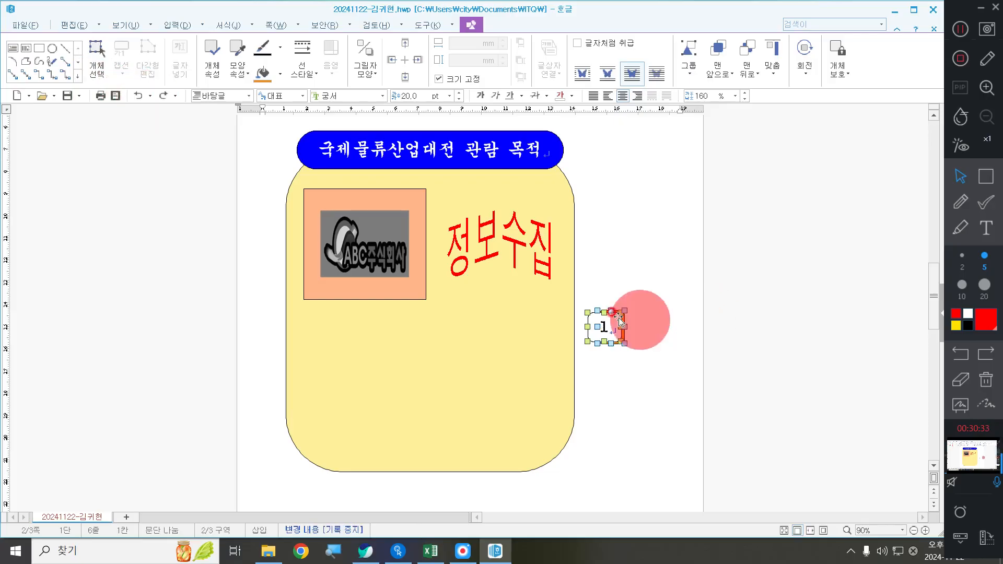
# Duplicate the number box with its backing twice straight down, redoing the copies until the three boxes are evenly spaced in a column
pyautogui.moveTo(619, 318); pyautogui.dragTo(622, 424)
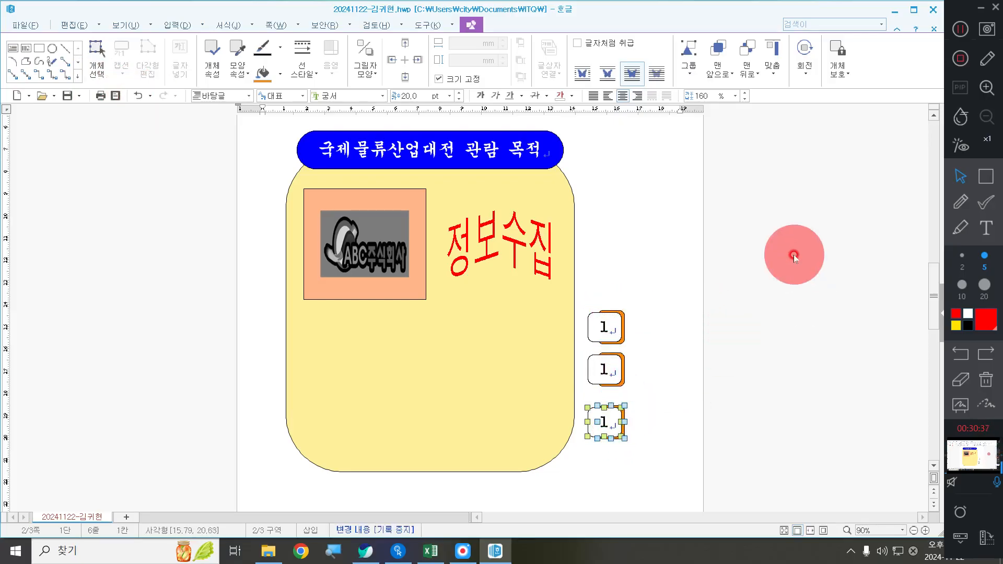
pyautogui.hotkey('ctrl', 'z')
pyautogui.moveTo(612, 365); pyautogui.dragTo(617, 425)
pyautogui.hotkey('ctrl', 'z')
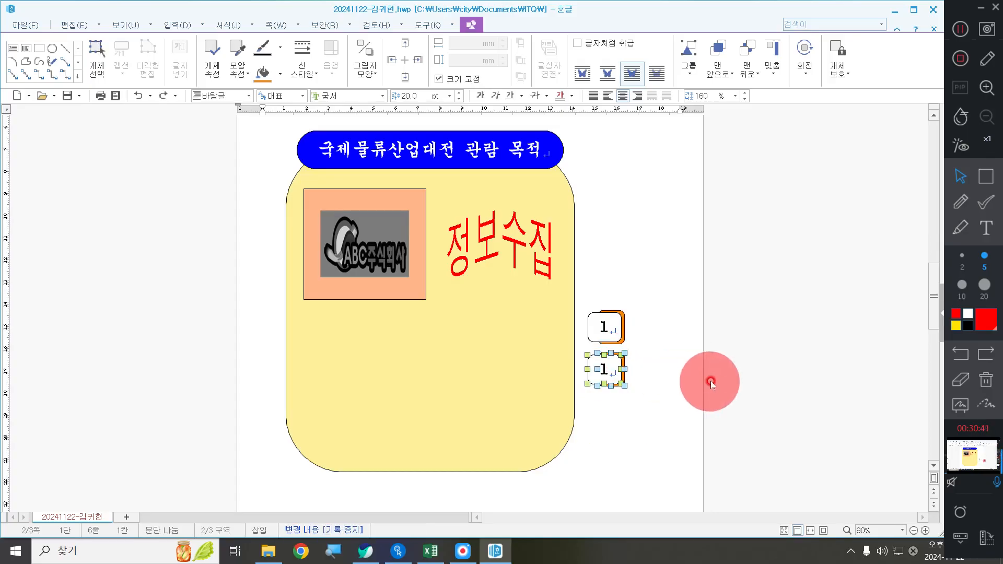
pyautogui.hotkey('ctrl', 'z')
pyautogui.moveTo(605, 342); pyautogui.dragTo(604, 434)
pyautogui.click(717, 375)
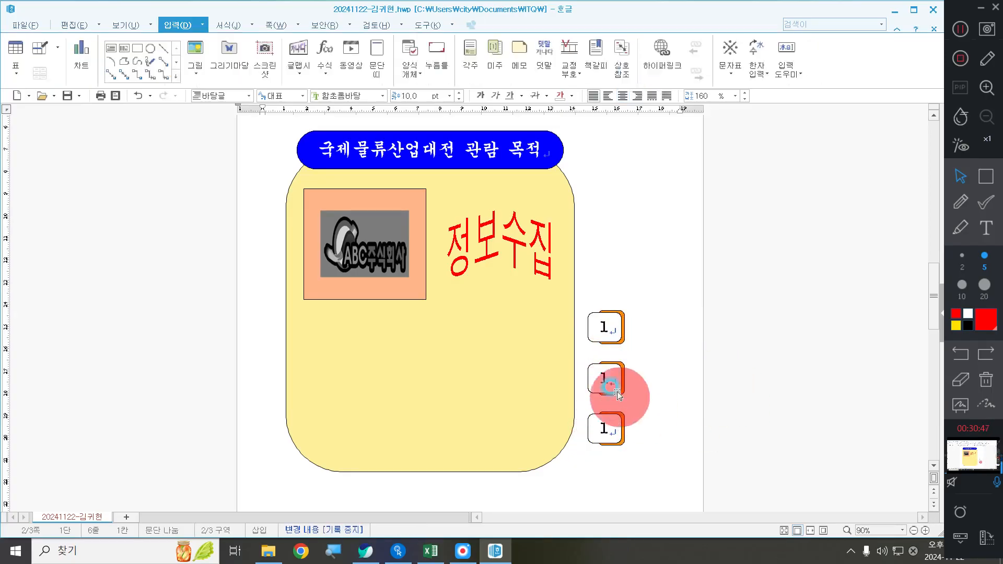
# Change the number in the middle box to 2 and in the lowest box to 3
pyautogui.click(607, 375)
pyautogui.doubleClick(607, 374)
pyautogui.write('2')
pyautogui.moveTo(602, 426); pyautogui.dragTo(625, 430)
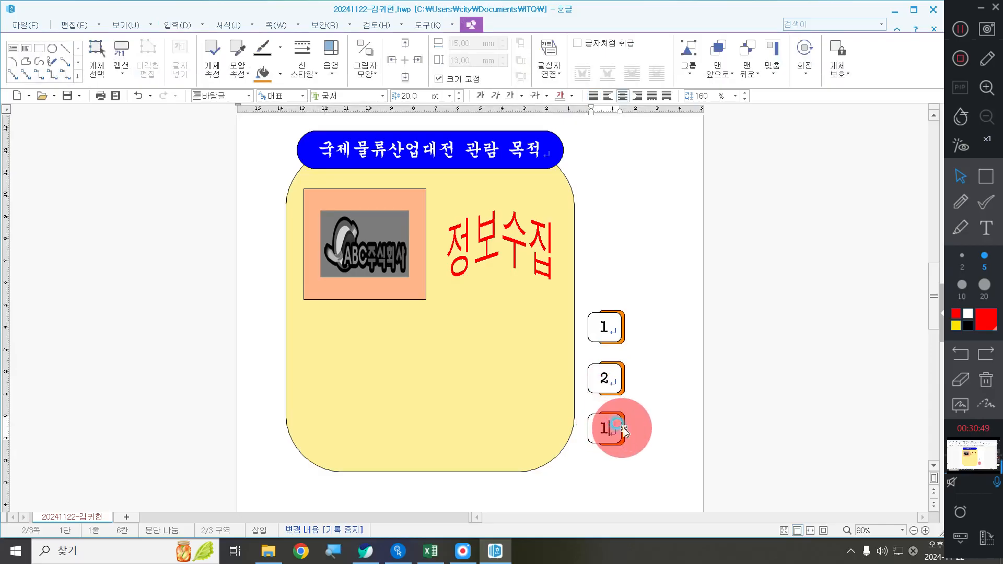
pyautogui.write('3')
pyautogui.click(659, 399)
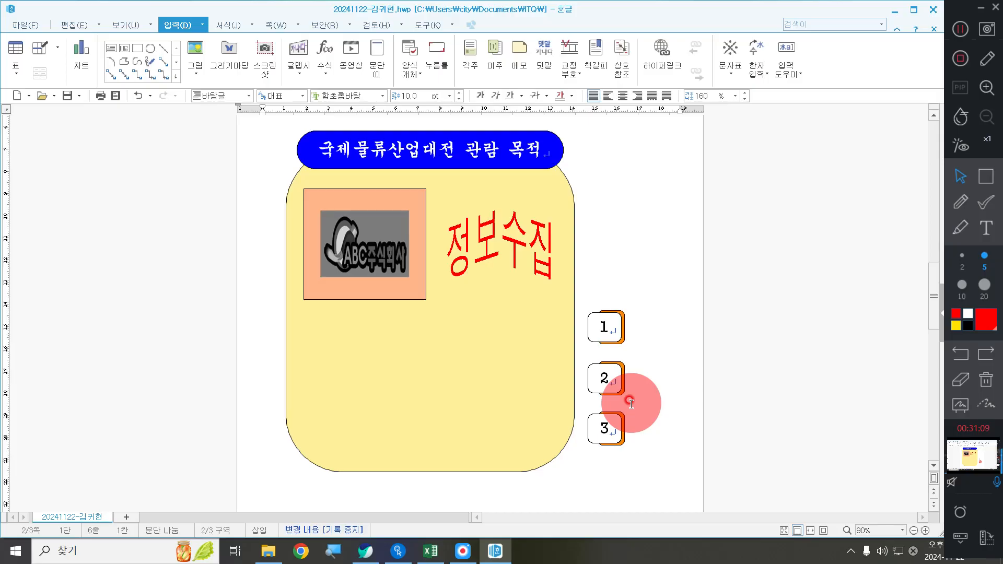
# Fill the backing rectangle of box 2 with orange-red and that of box 3 with dark brown
pyautogui.click(623, 372)
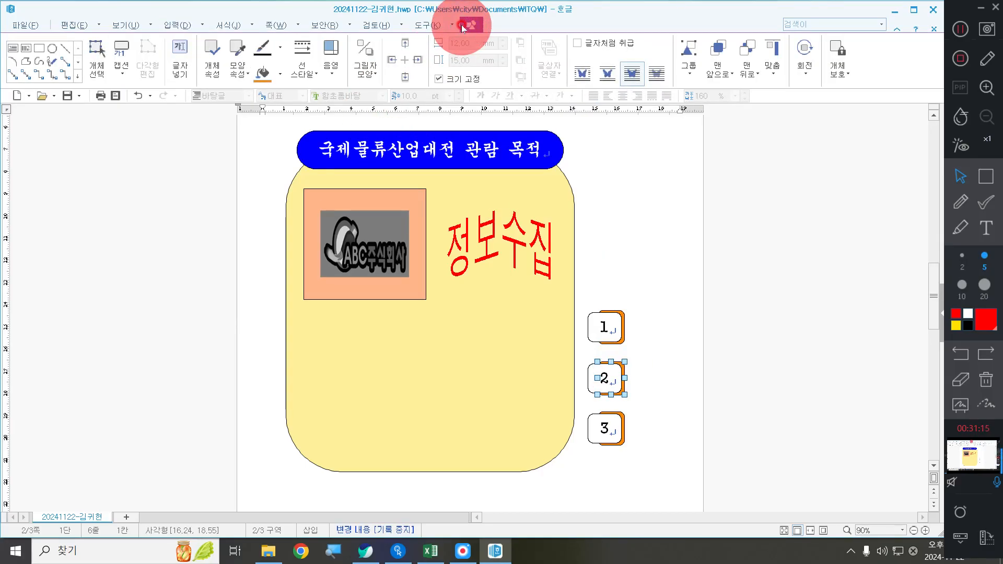
pyautogui.click(280, 76)
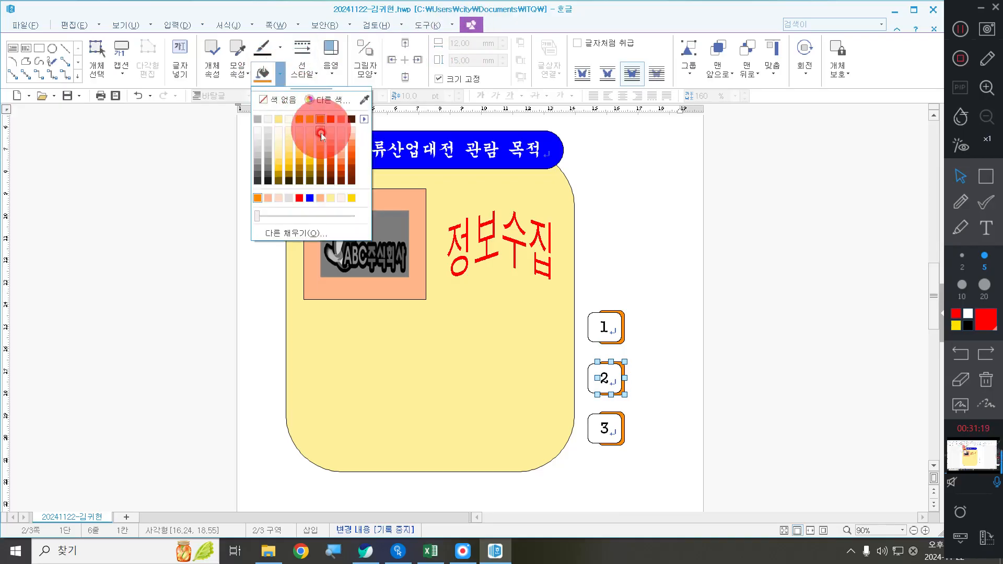
pyautogui.click(331, 118)
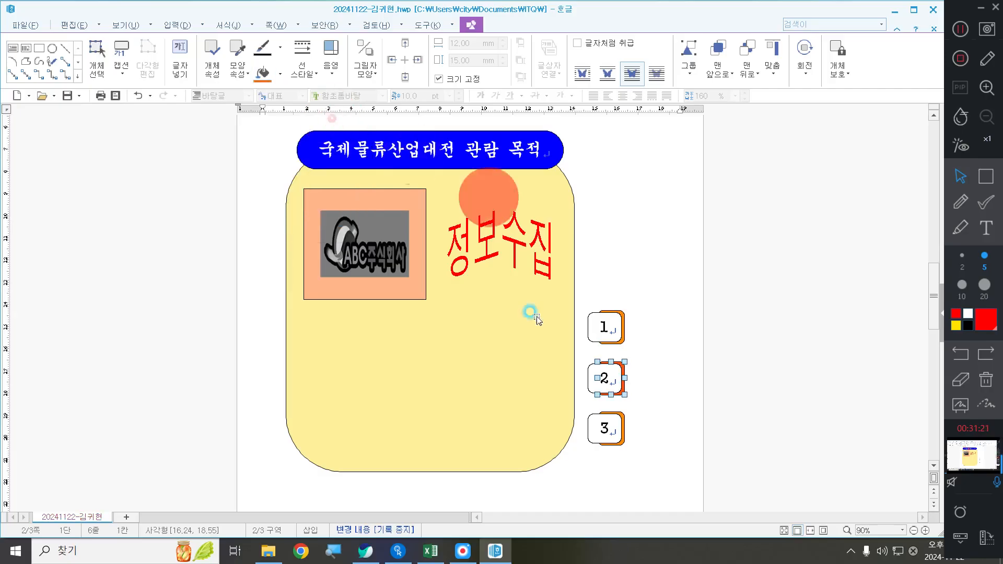
pyautogui.click(623, 421)
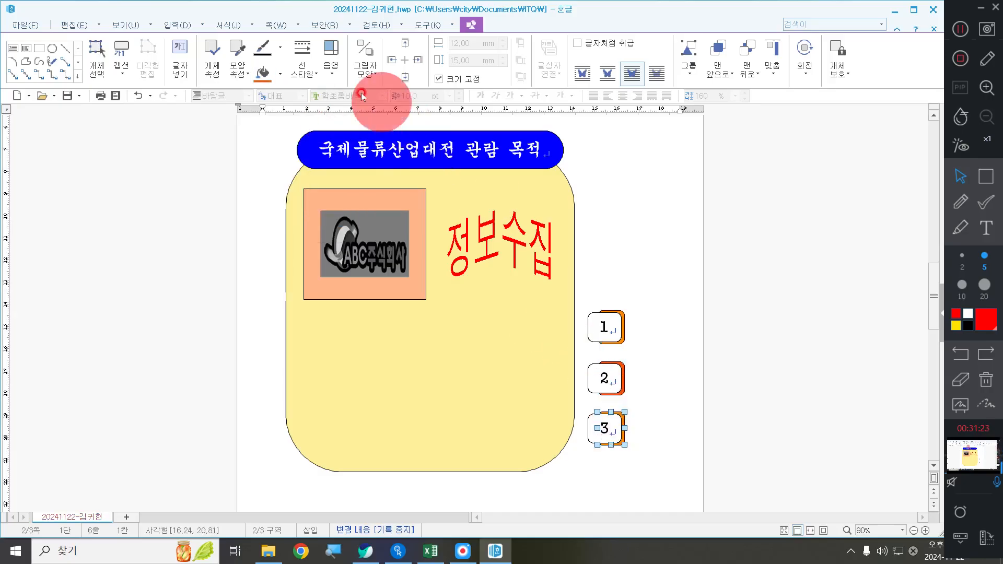
pyautogui.click(280, 75)
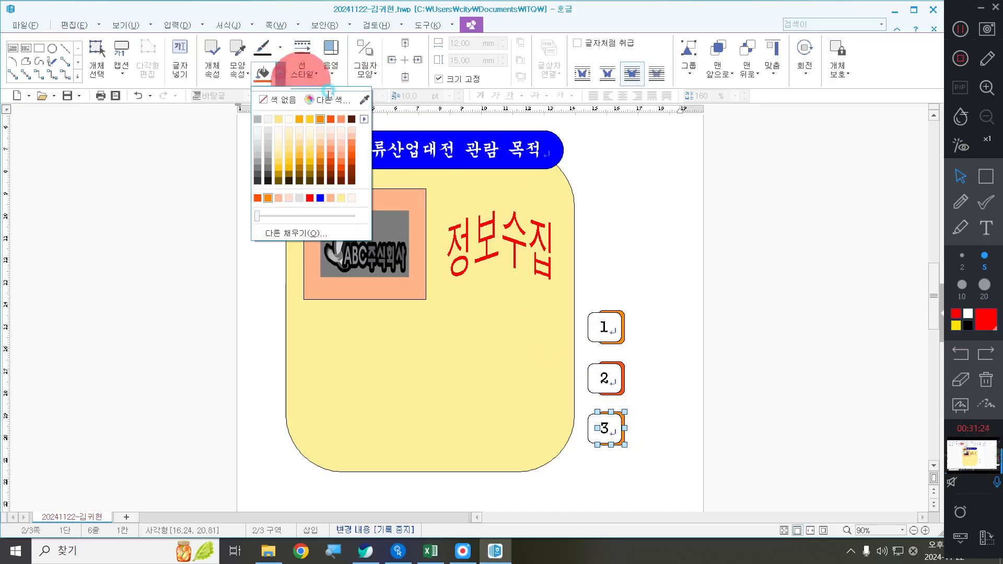
pyautogui.click(352, 120)
pyautogui.click(678, 299)
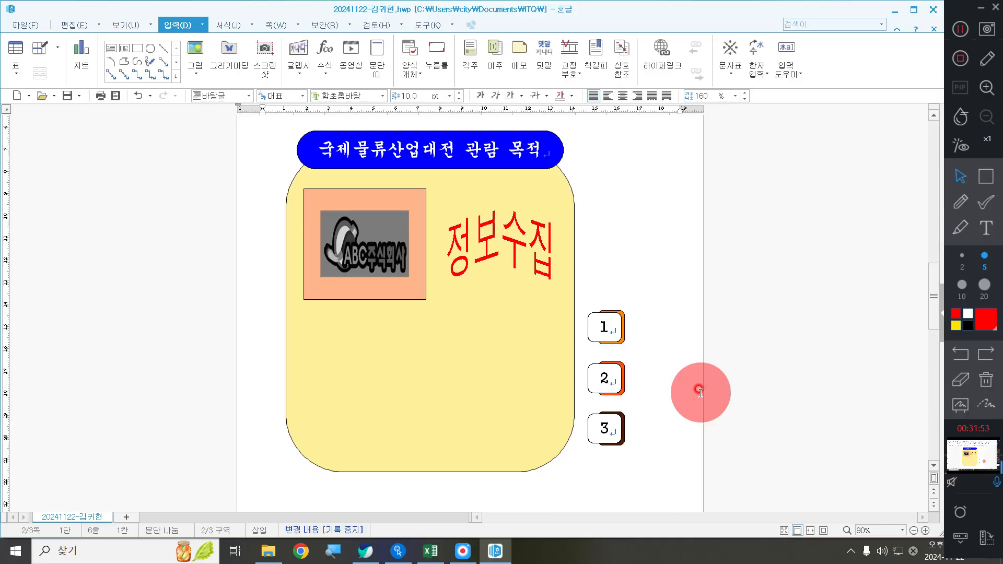
# Select all three number boxes with their backings and move them together onto the yellow shape, in a column beneath the logo rectangle
pyautogui.click(620, 319)
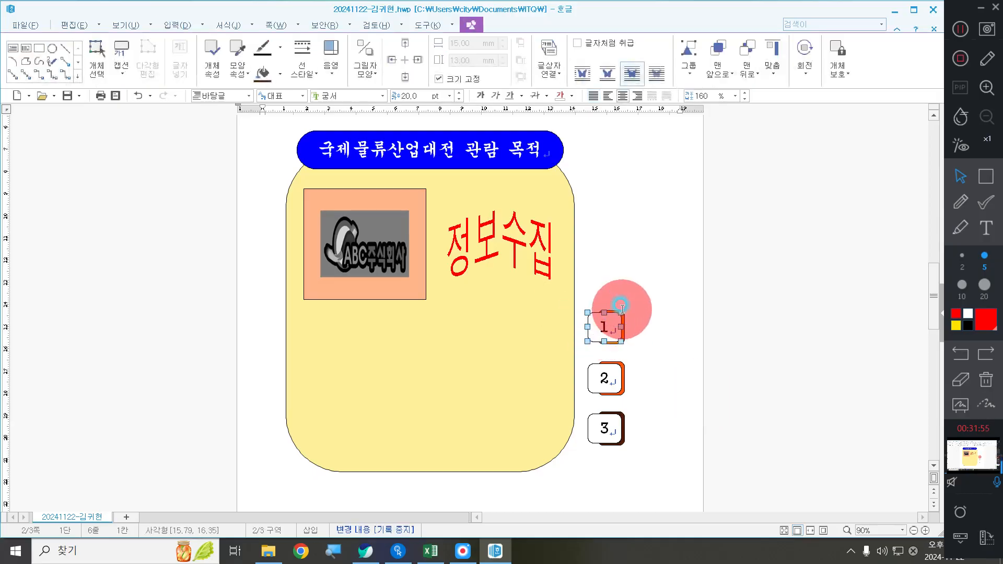
pyautogui.keyDown('shift'); pyautogui.click(622, 369); pyautogui.keyUp('shift')
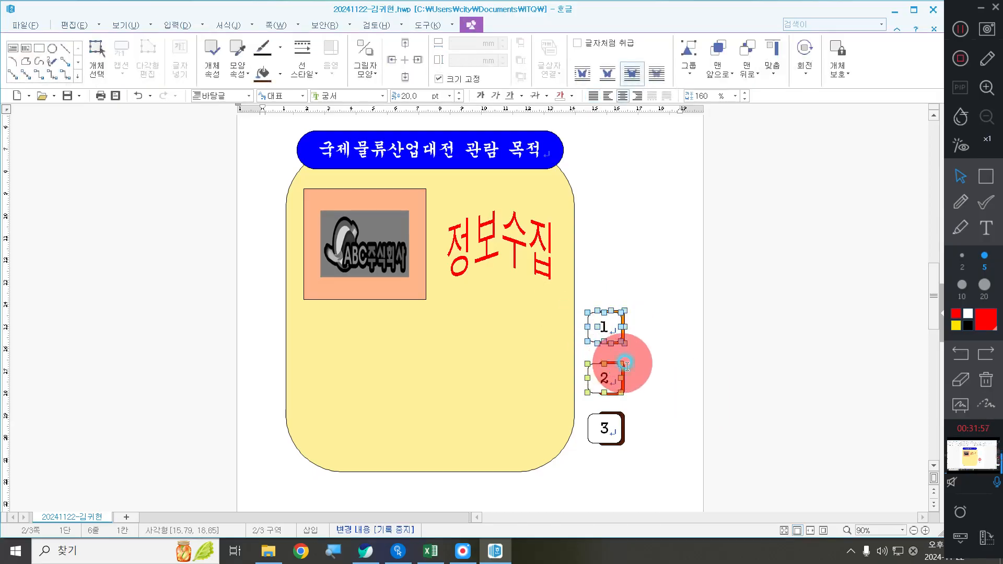
pyautogui.keyDown('shift'); pyautogui.click(623, 421); pyautogui.keyUp('shift')
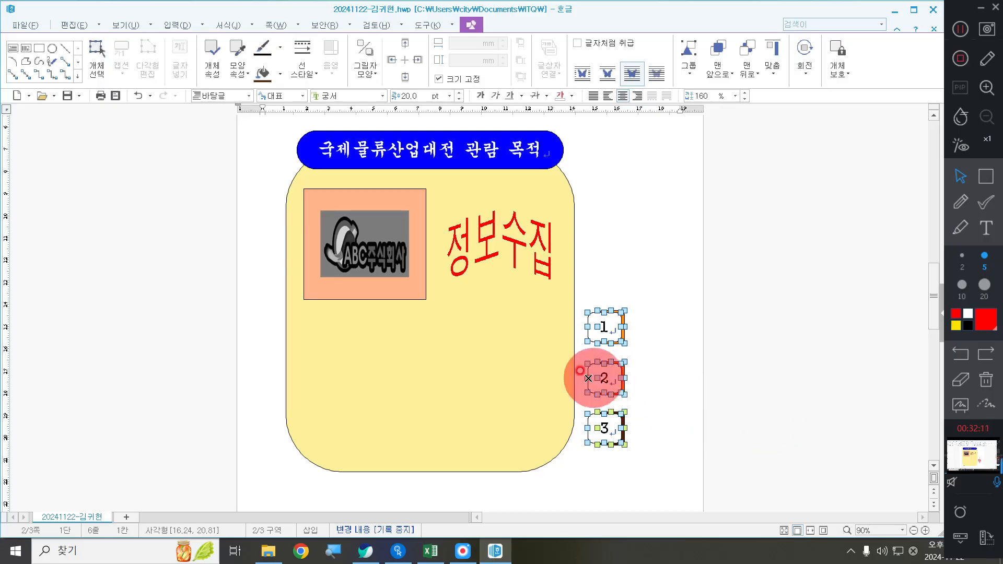
pyautogui.press('ctrl')
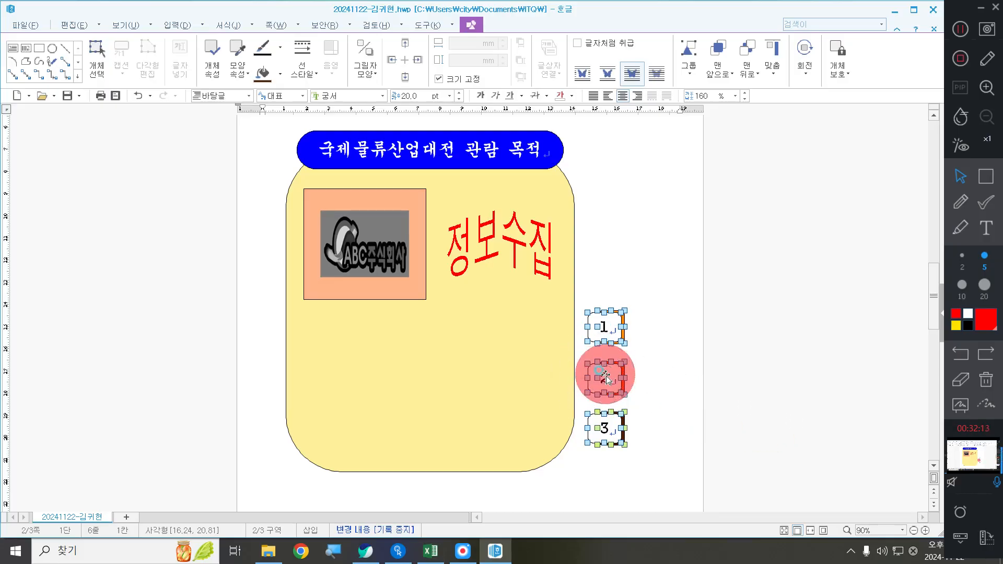
pyautogui.moveTo(605, 376); pyautogui.dragTo(322, 384)
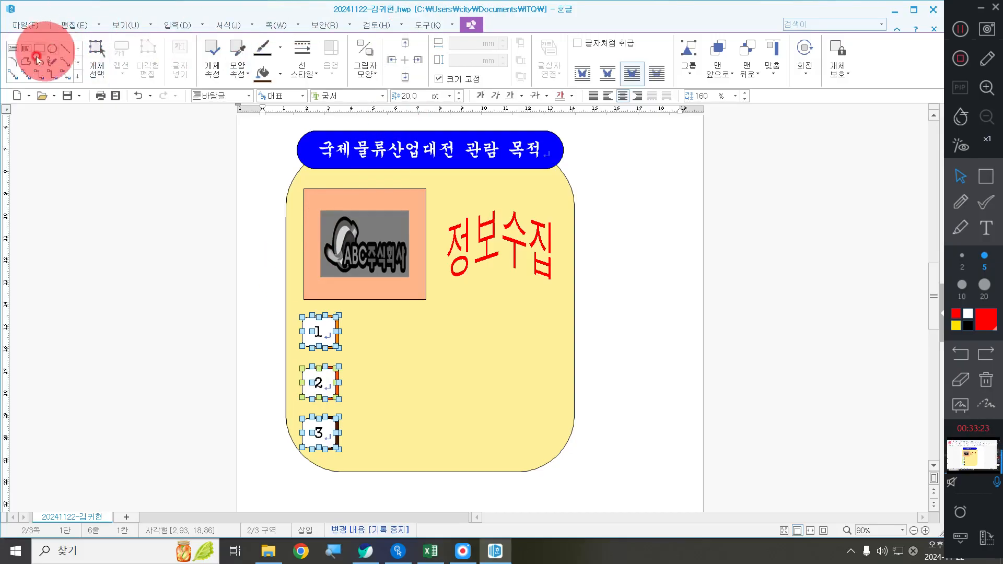
# Draw a horizontal text box (가로 글상자) beside number 1 and narrow it to about 94 mm wide and 15 mm high
pyautogui.click(10, 49)
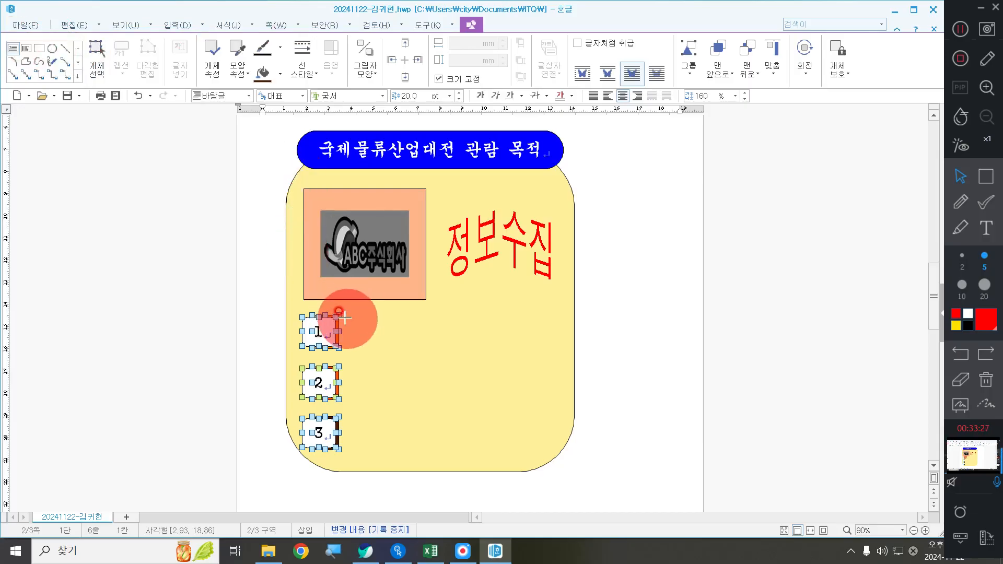
pyautogui.moveTo(344, 317); pyautogui.dragTo(517, 333)
pyautogui.moveTo(554, 344); pyautogui.dragTo(563, 348)
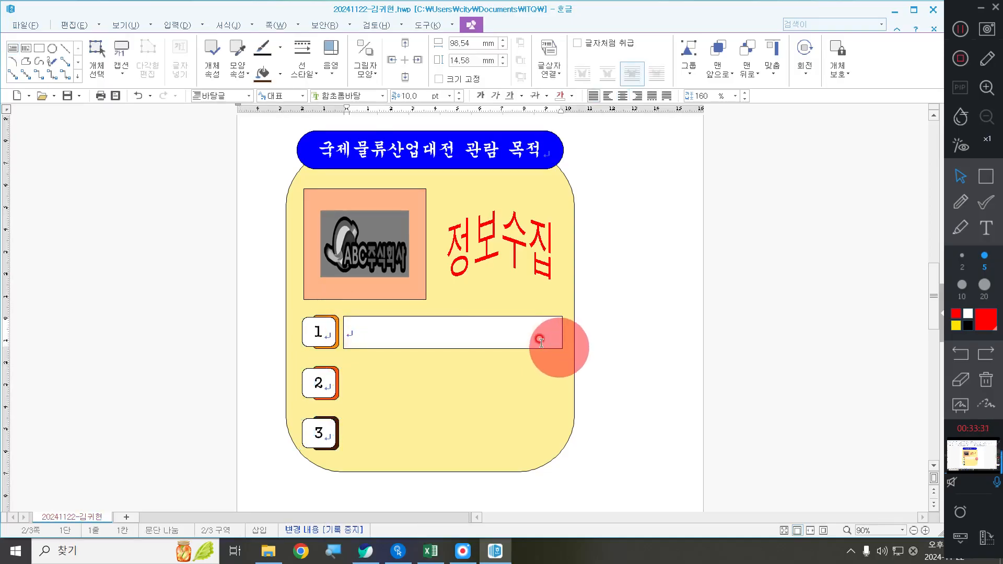
pyautogui.click(562, 333)
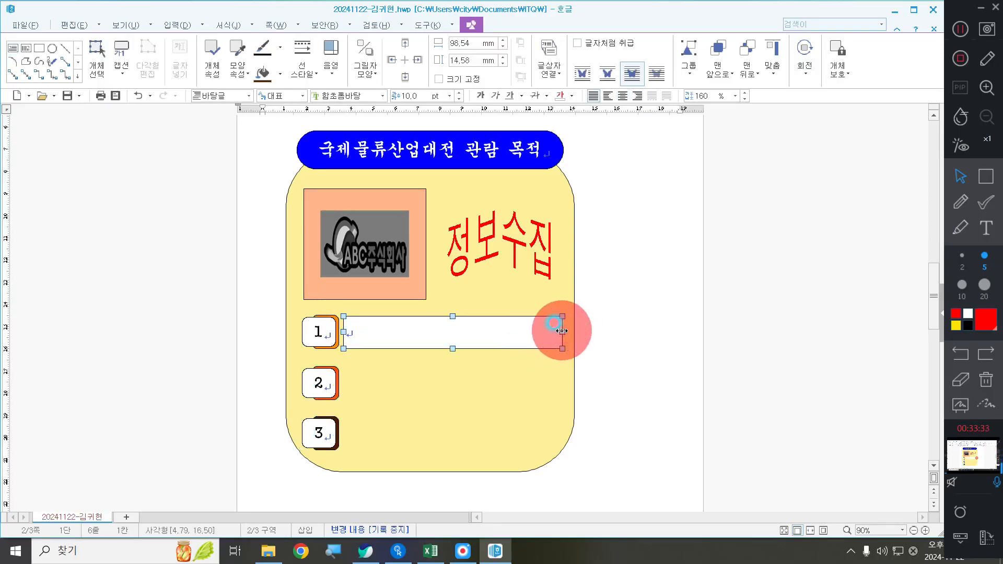
pyautogui.moveTo(563, 332); pyautogui.dragTo(553, 332)
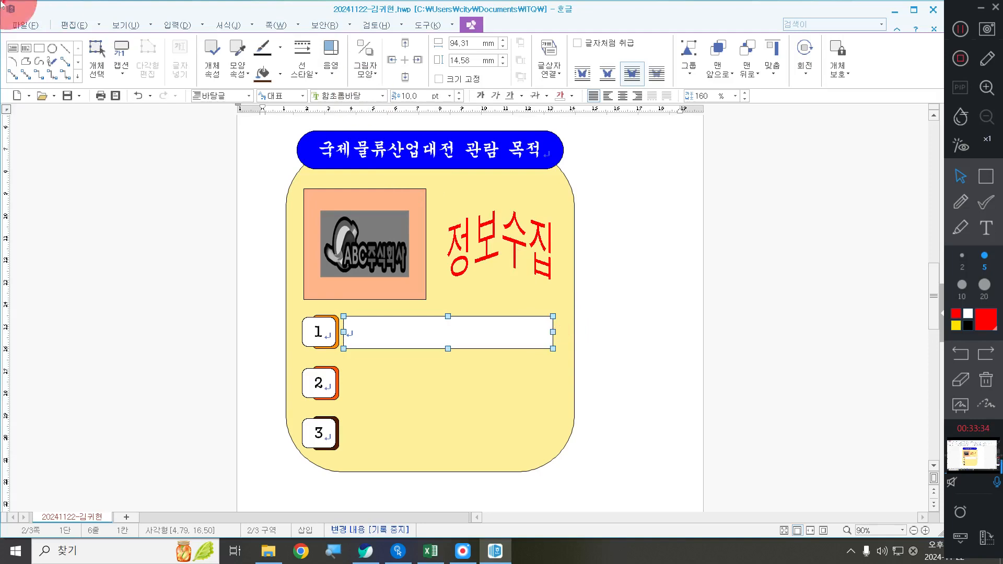
# Undo the horizontal text box drawn beside number 1, leaving the space beside it empty
pyautogui.click(12, 51)
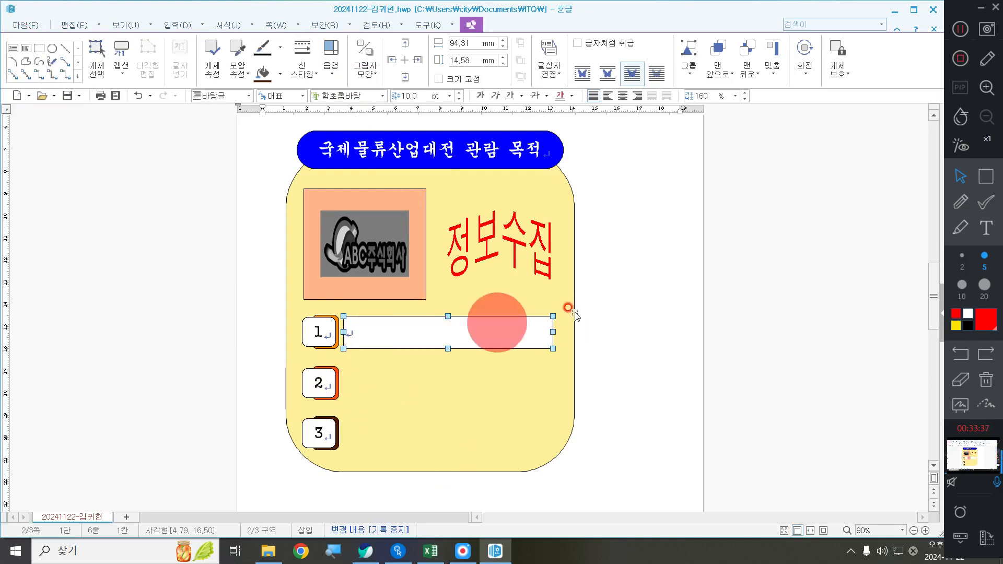
pyautogui.click(429, 401)
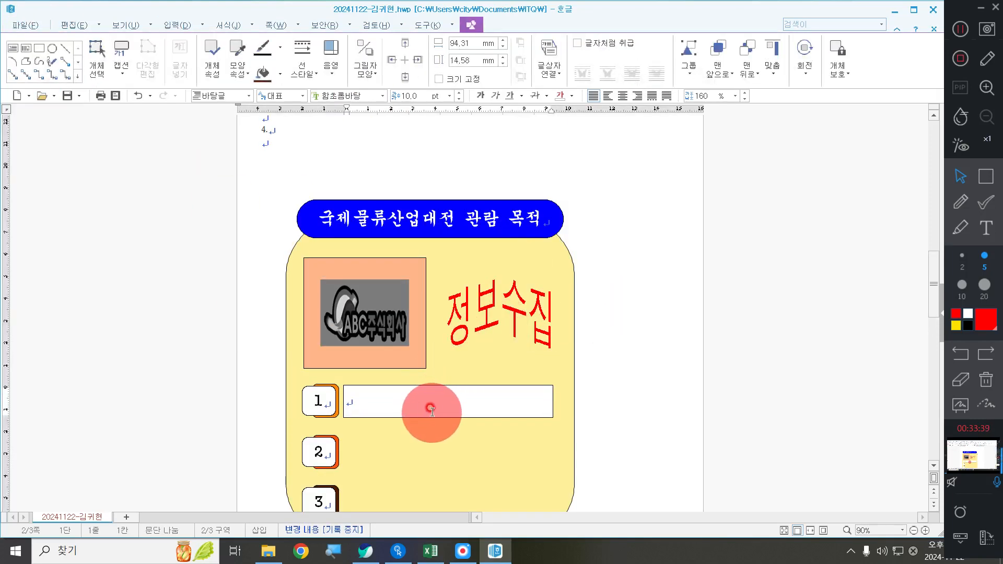
pyautogui.hotkey('ctrl', 'z')
pyautogui.hotkey('ctrl', 'z')
pyautogui.scroll(-1, 660, 339)
pyautogui.click(653, 330)
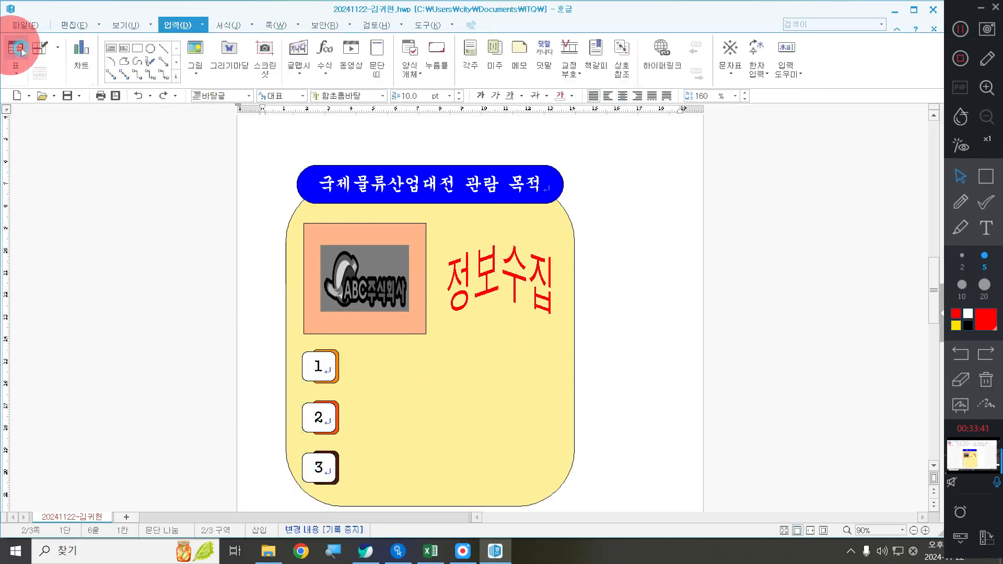
# Draw a rectangle about 95 mm wide and 16 mm high beside number 1 and nudge it level with the number box
pyautogui.click(137, 48)
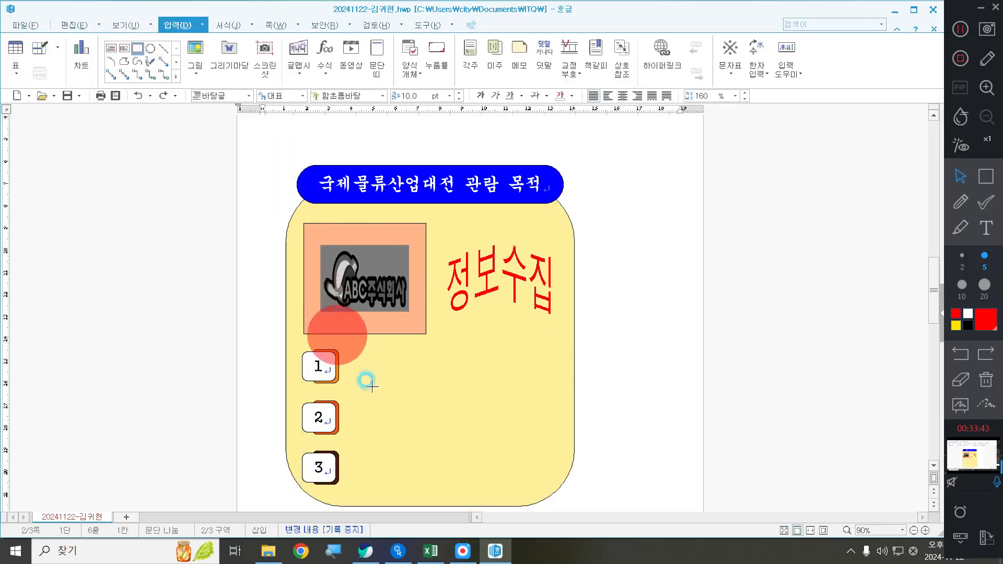
pyautogui.moveTo(344, 350)
pyautogui.mouseDown()
pyautogui.moveTo(402, 369)
pyautogui.moveTo(544, 370)
pyautogui.moveTo(557, 387)
pyautogui.mouseUp()
pyautogui.press('Up')
pyautogui.press('Left')
pyautogui.press('Up')
pyautogui.press('Up')
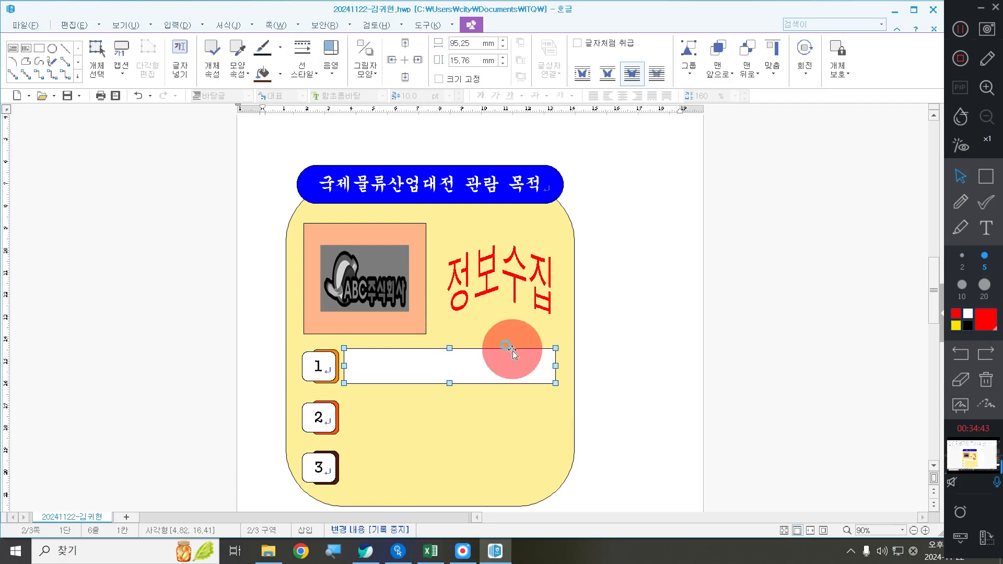
pyautogui.moveTo(512, 349); pyautogui.dragTo(512, 353)
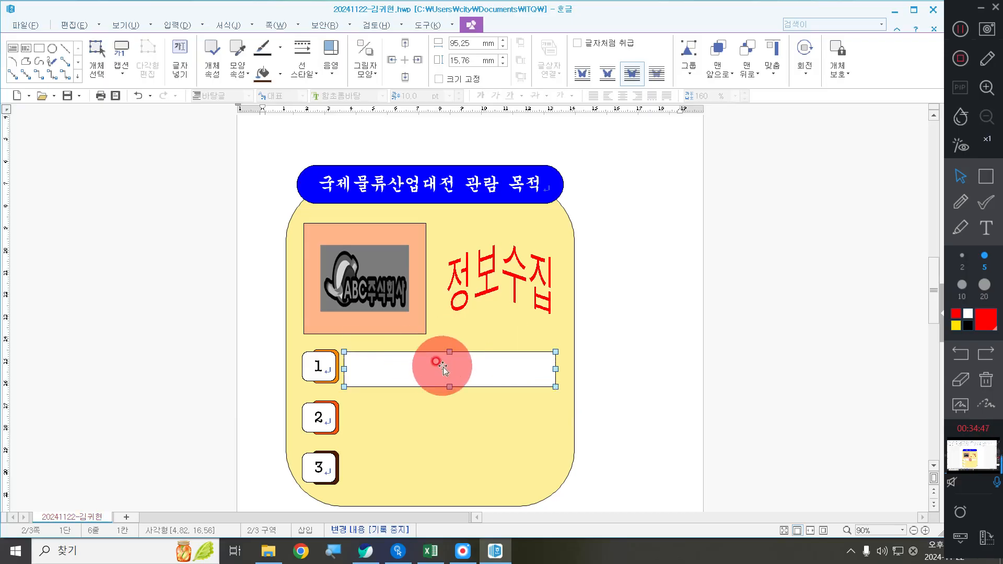
pyautogui.press('Up')
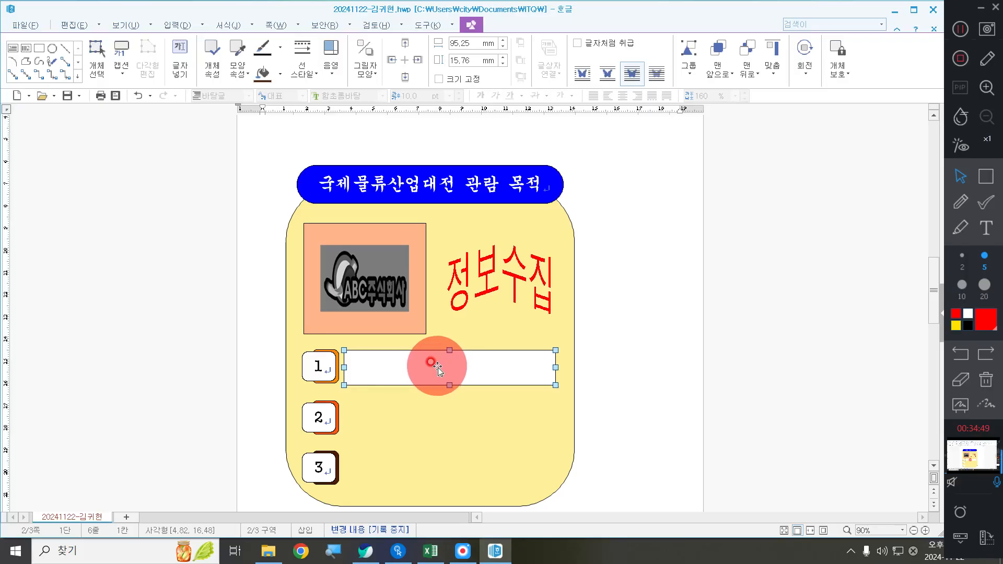
# Turn the rectangle beside number 1 into a text box reading "업계 및 시장동향 조사" in centered 굴림, 18 pt
pyautogui.rightClick(437, 366)
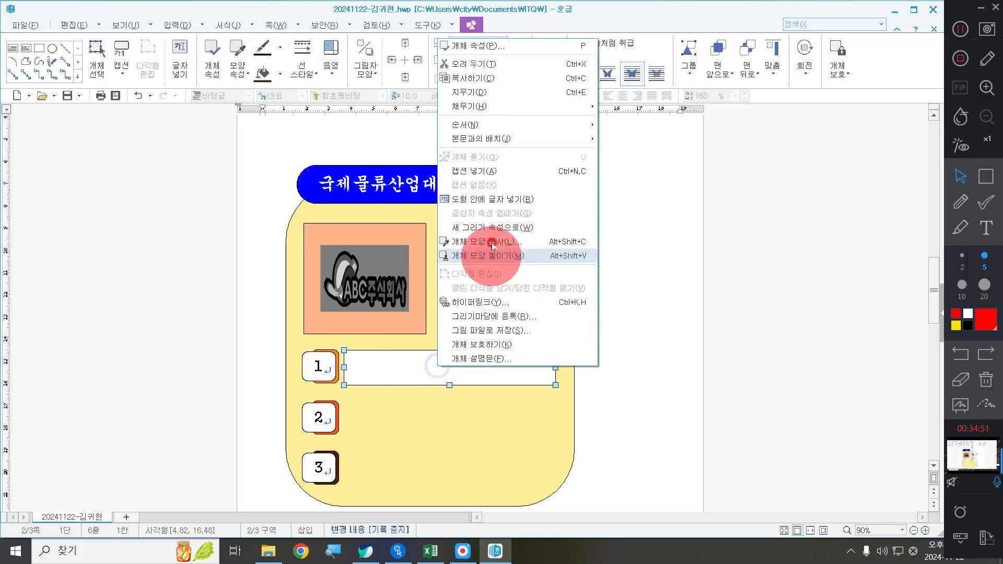
pyautogui.click(488, 199)
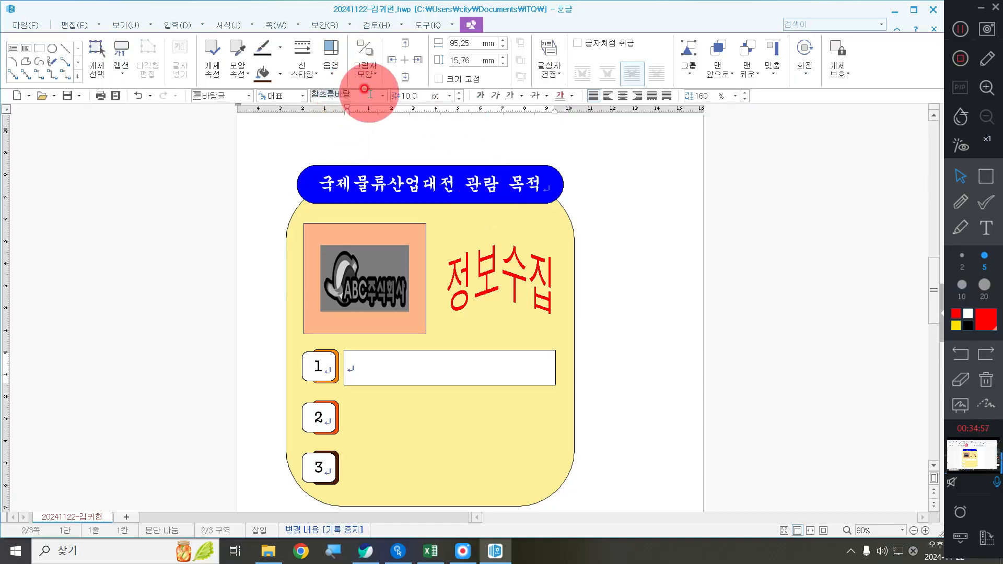
pyautogui.write('굴')
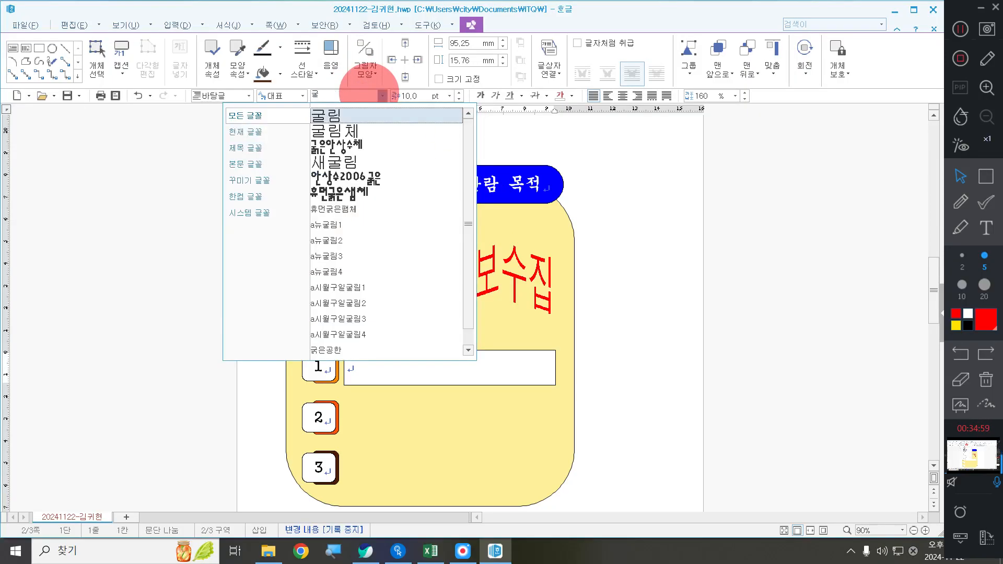
pyautogui.press('Return')
pyautogui.click(410, 95)
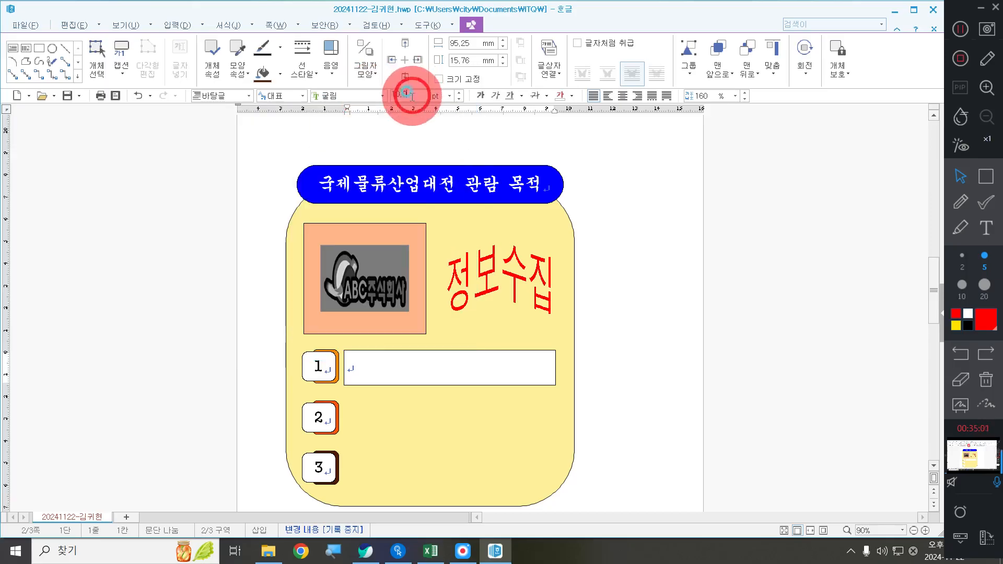
pyautogui.write('18')
pyautogui.press('Return')
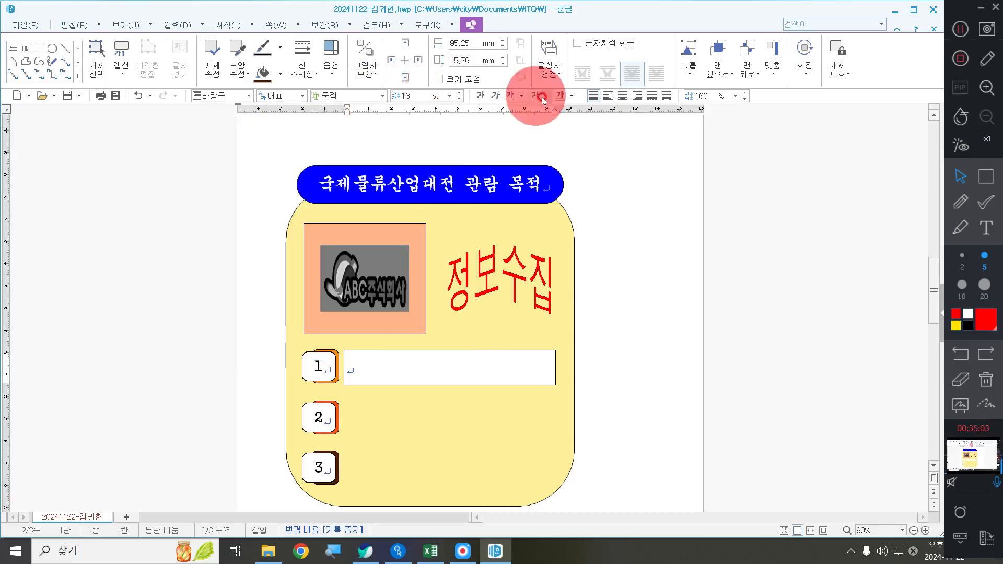
pyautogui.click(623, 96)
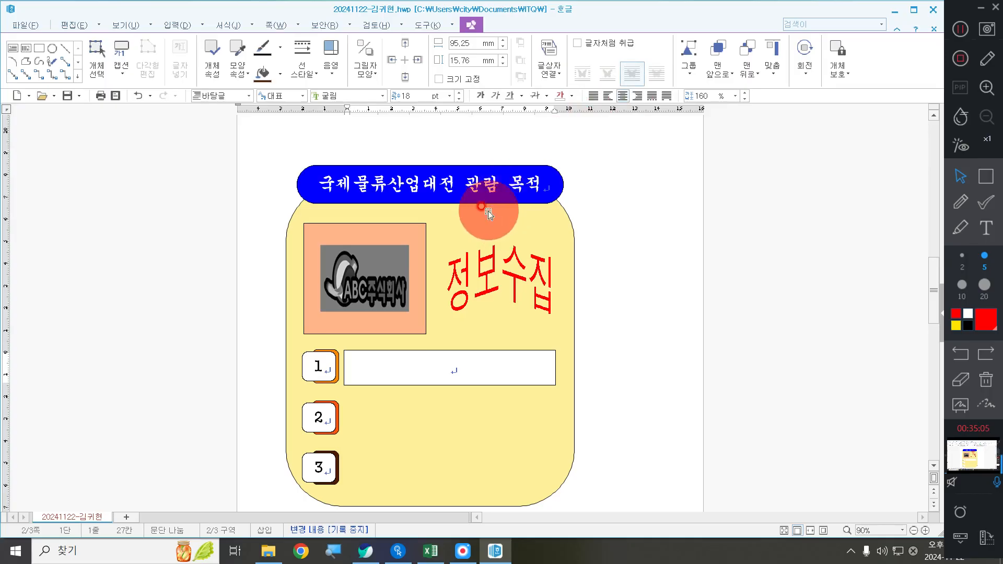
pyautogui.write('업계')
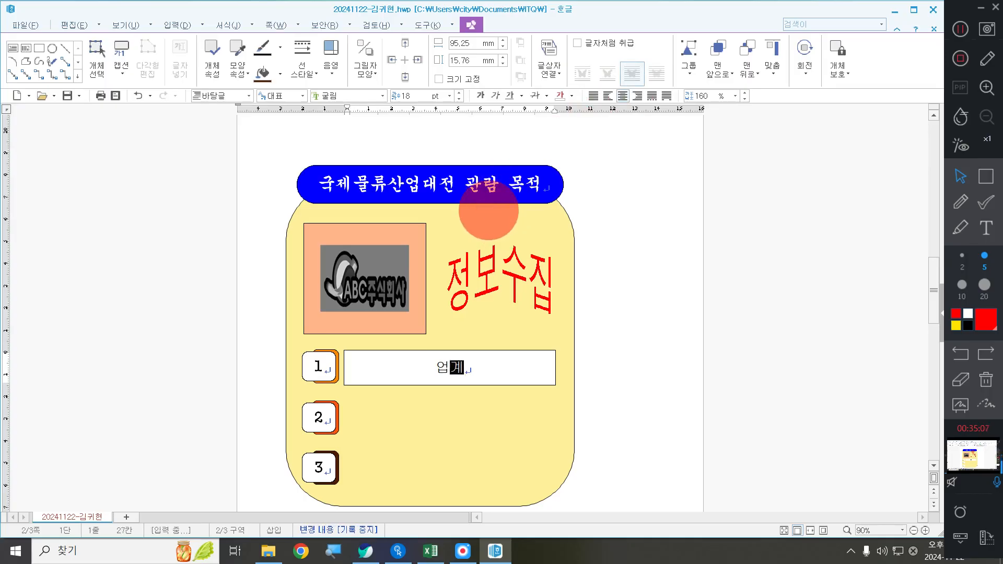
pyautogui.write(' 및 시장동향 조사')
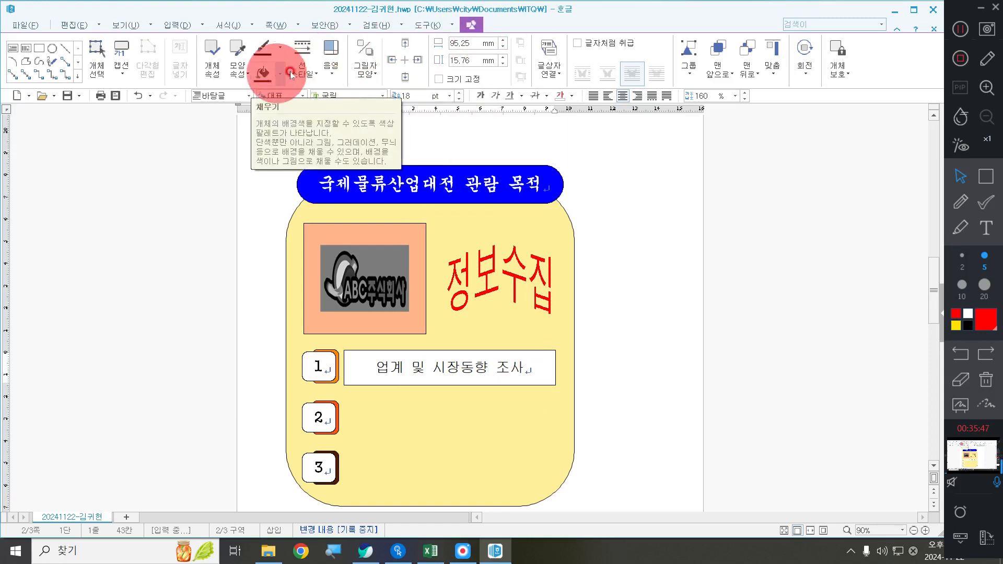
# Give the text box beside number 1 a dashed outline and no fill
pyautogui.click(302, 60)
pyautogui.moveTo(321, 93)
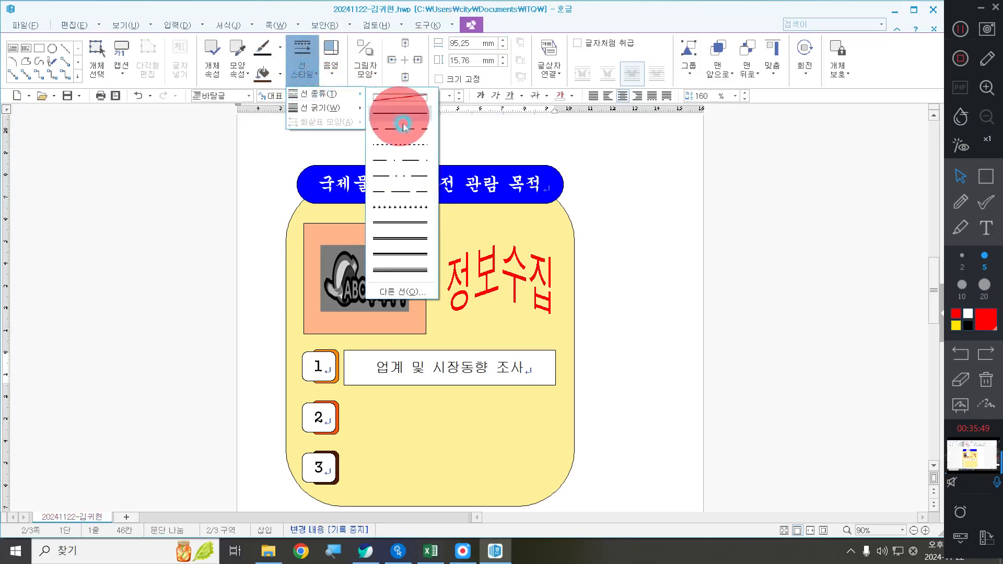
pyautogui.click(404, 128)
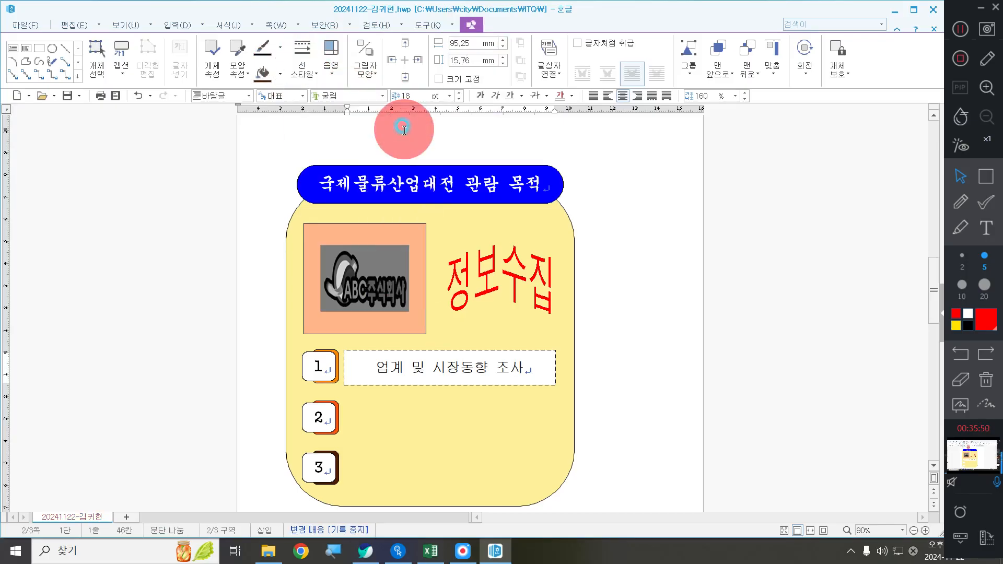
pyautogui.click(279, 76)
pyautogui.click(271, 97)
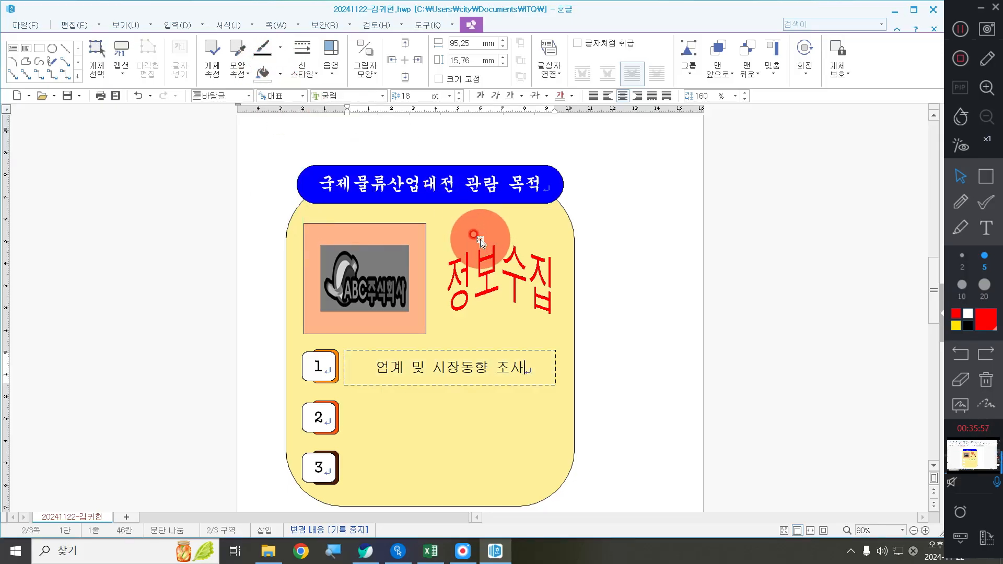
# Reapply the dashed line type and the no-fill setting to the text box beside number 1
pyautogui.click(303, 68)
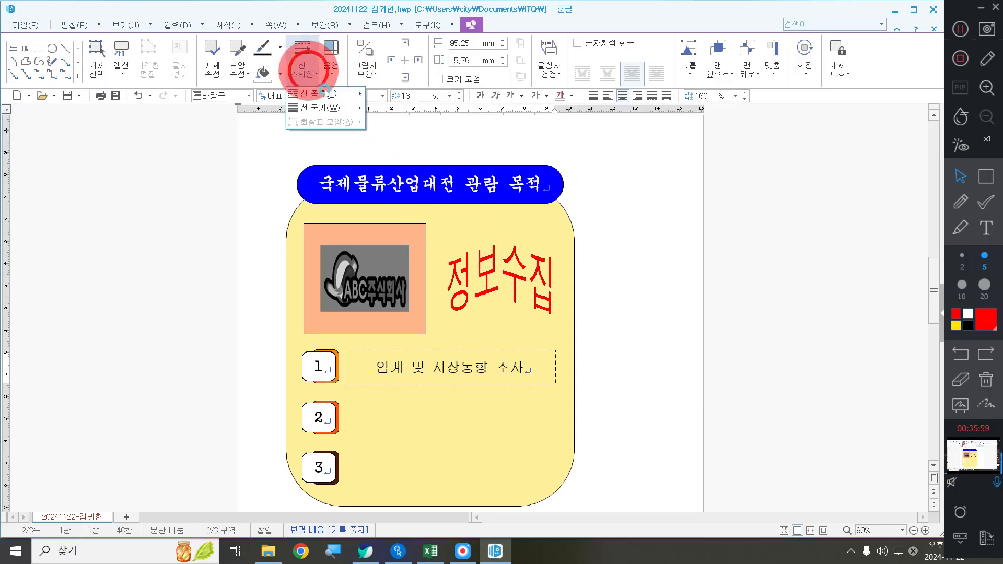
pyautogui.moveTo(342, 102)
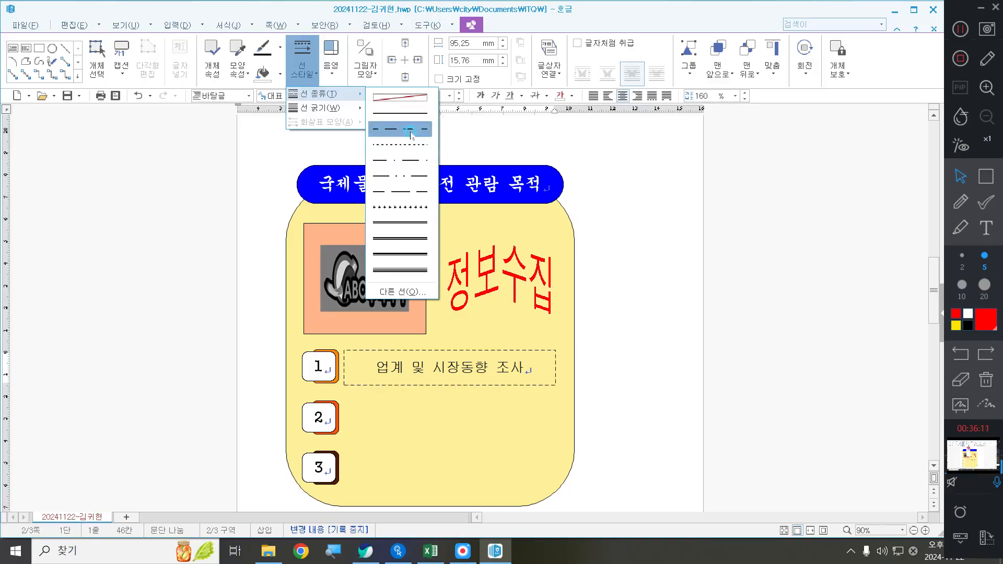
pyautogui.click(411, 135)
pyautogui.click(302, 63)
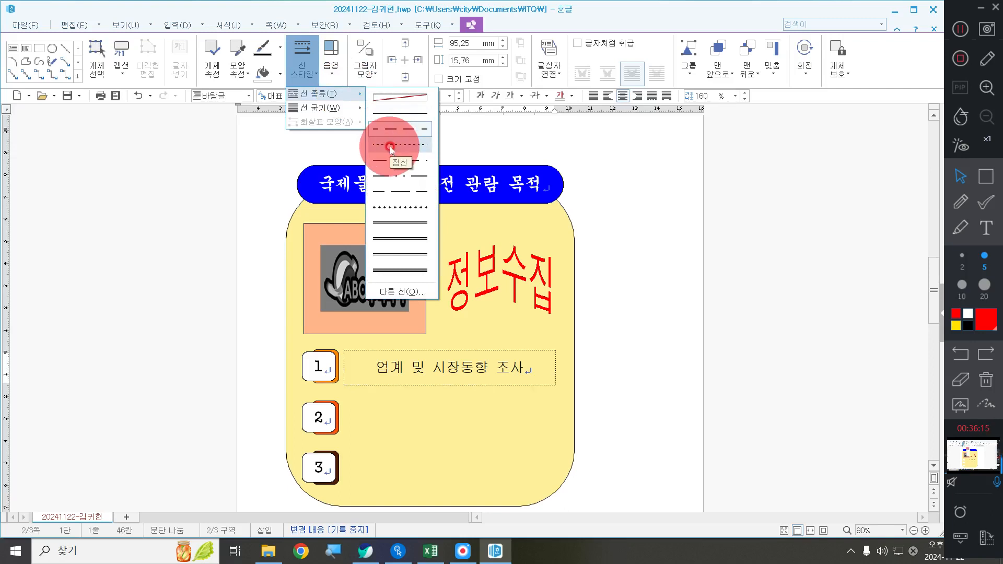
pyautogui.click(280, 81)
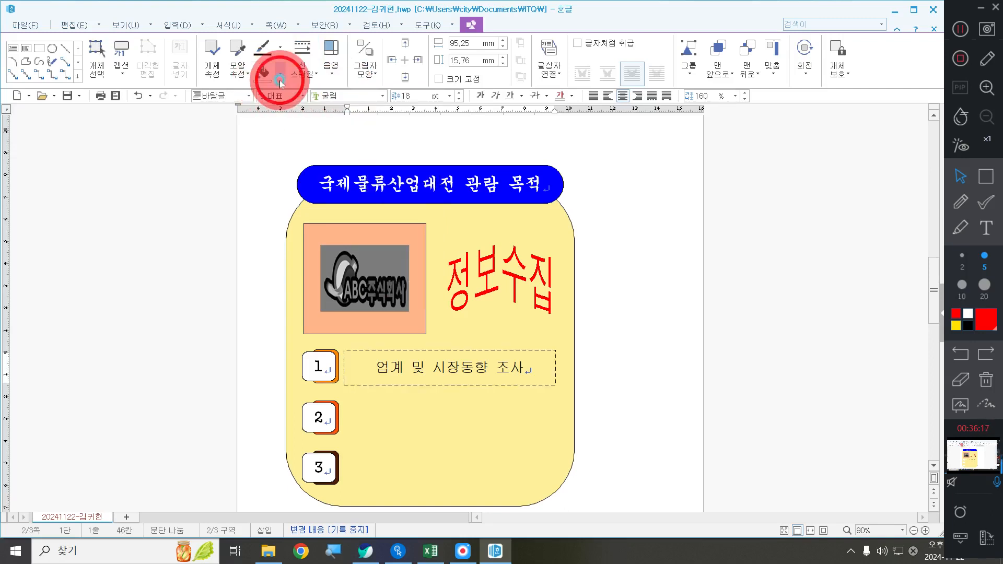
pyautogui.click(278, 79)
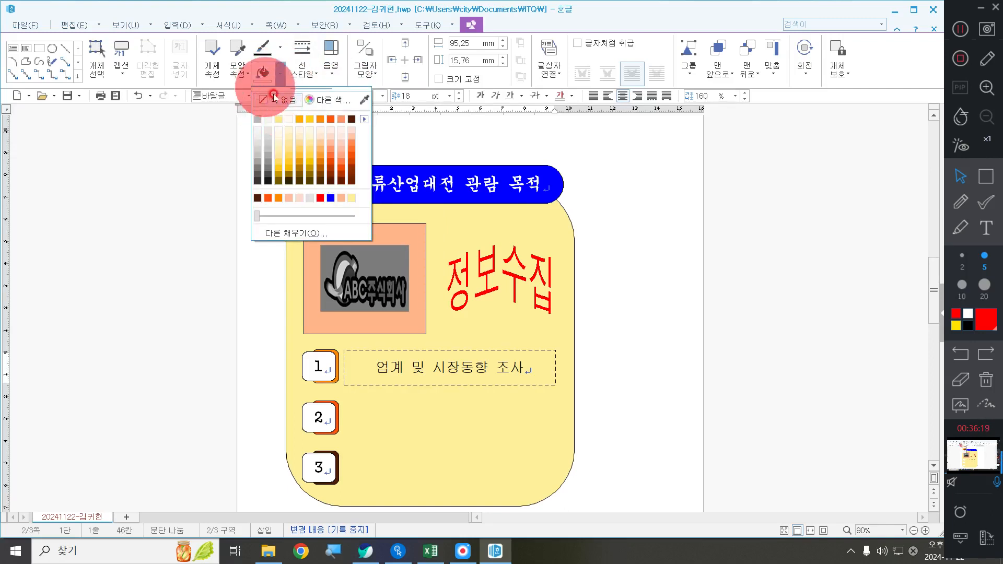
pyautogui.click(286, 99)
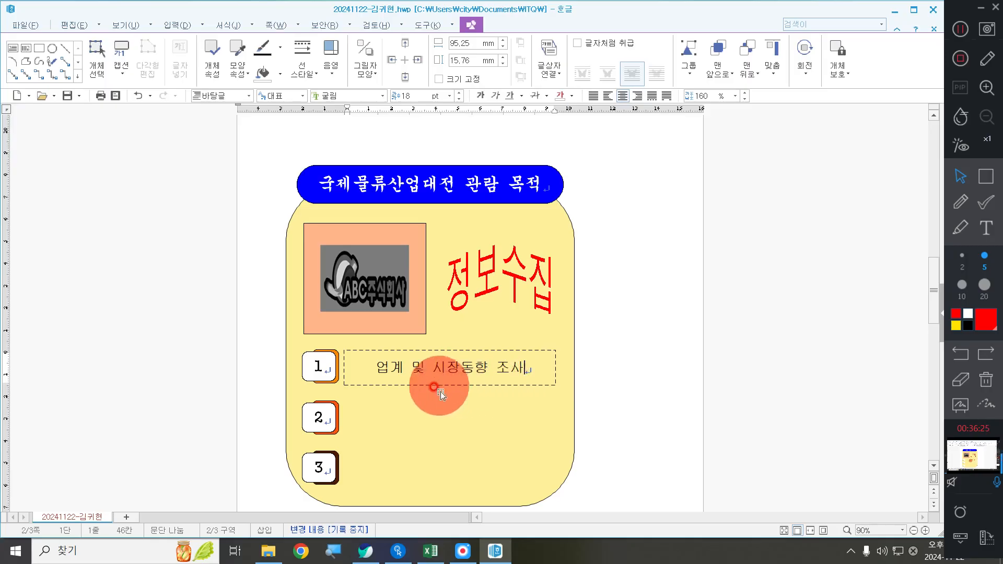
# Copy the dashed text box straight down twice, placing the copies beside numbers 2 and 3
pyautogui.click(458, 365)
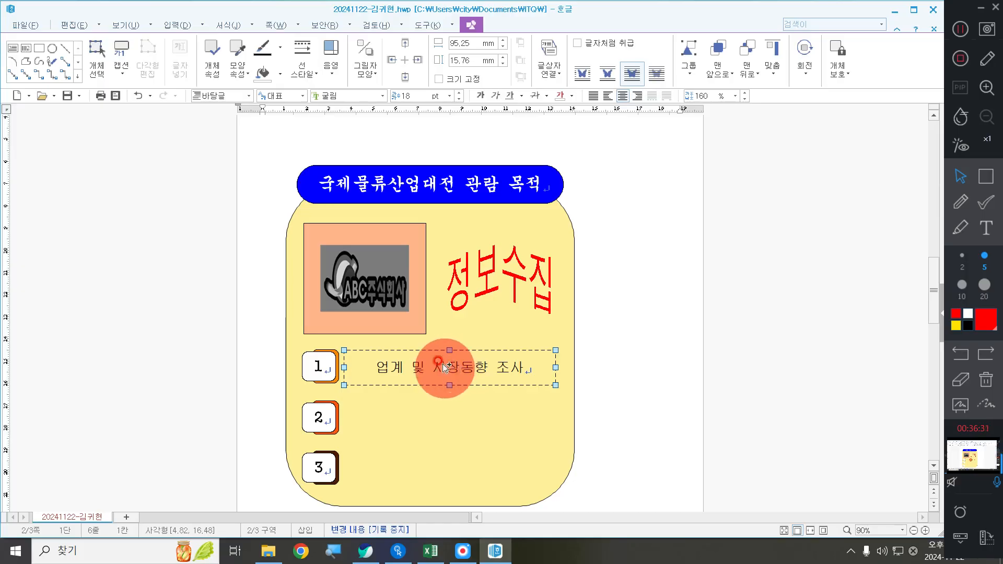
pyautogui.moveTo(453, 370); pyautogui.dragTo(444, 417)
pyautogui.moveTo(444, 416); pyautogui.dragTo(440, 465)
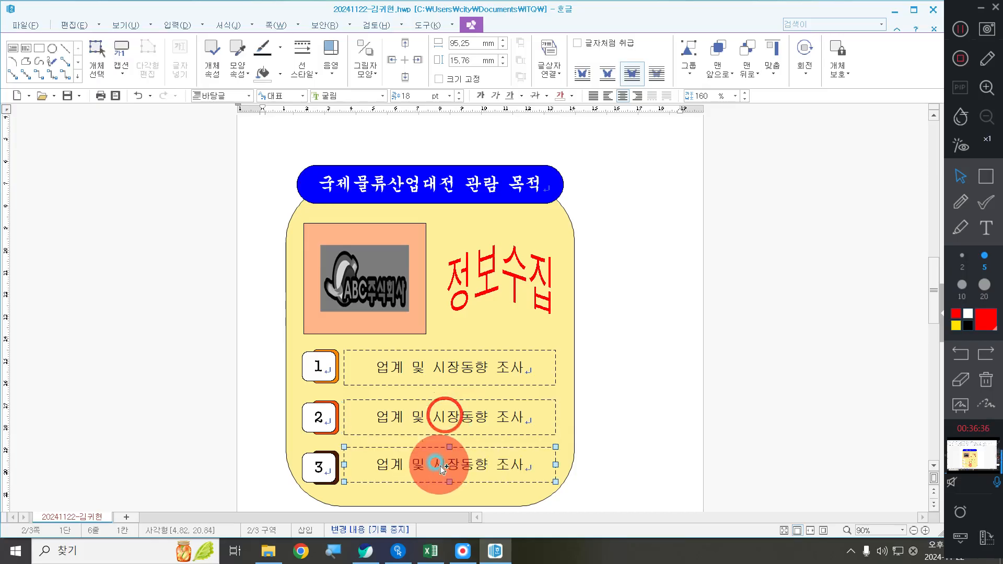
# Replace the text in the box beside number 2 with "세미나 등 행사 참여"
pyautogui.click(480, 414)
pyautogui.tripleClick(479, 415)
pyautogui.write('세미나 ㅈㄷ')
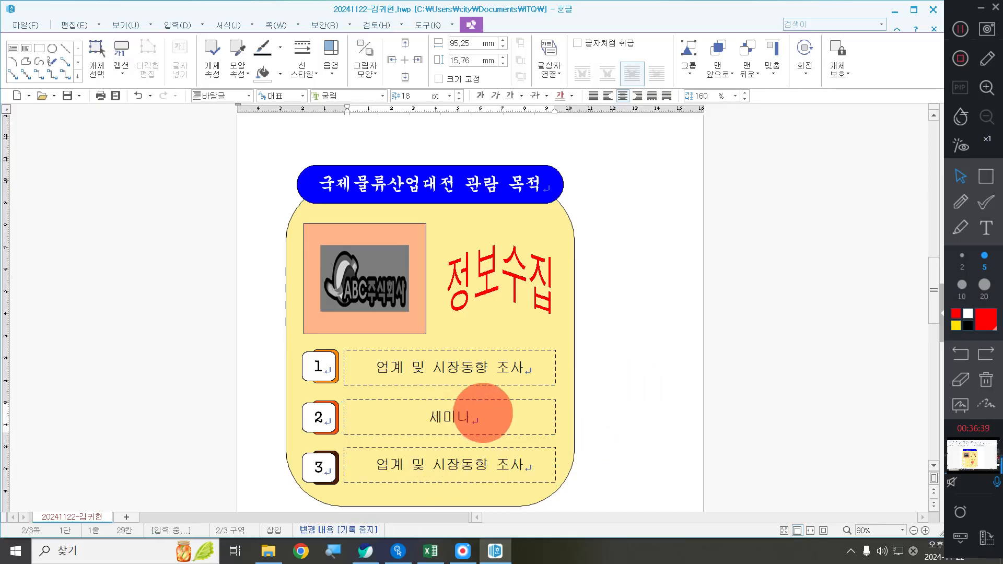
pyautogui.press('BackSpace')
pyautogui.press('BackSpace')
pyautogui.write('등 행사 ㅊ')
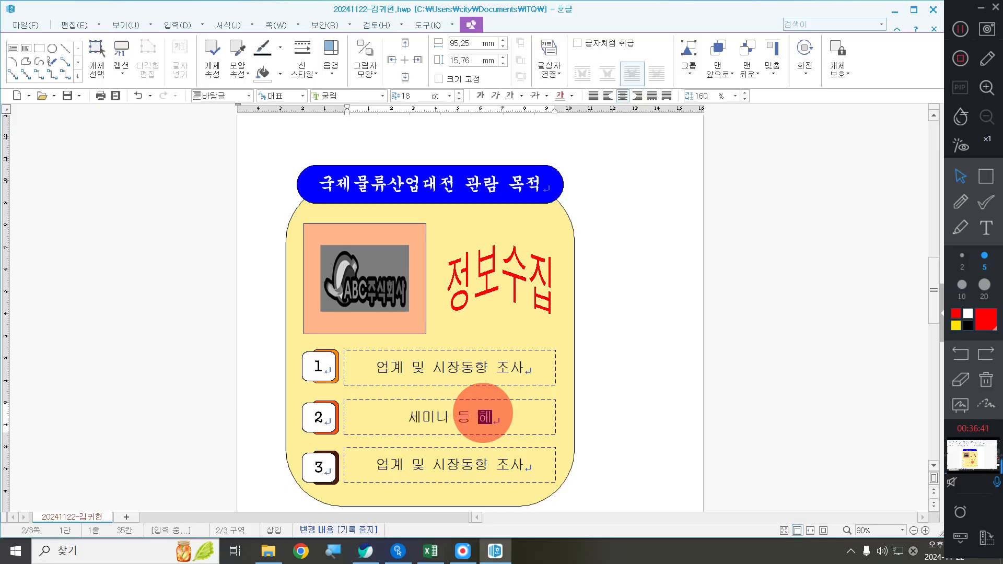
pyautogui.write('ㅏㅁㅇㅕ')
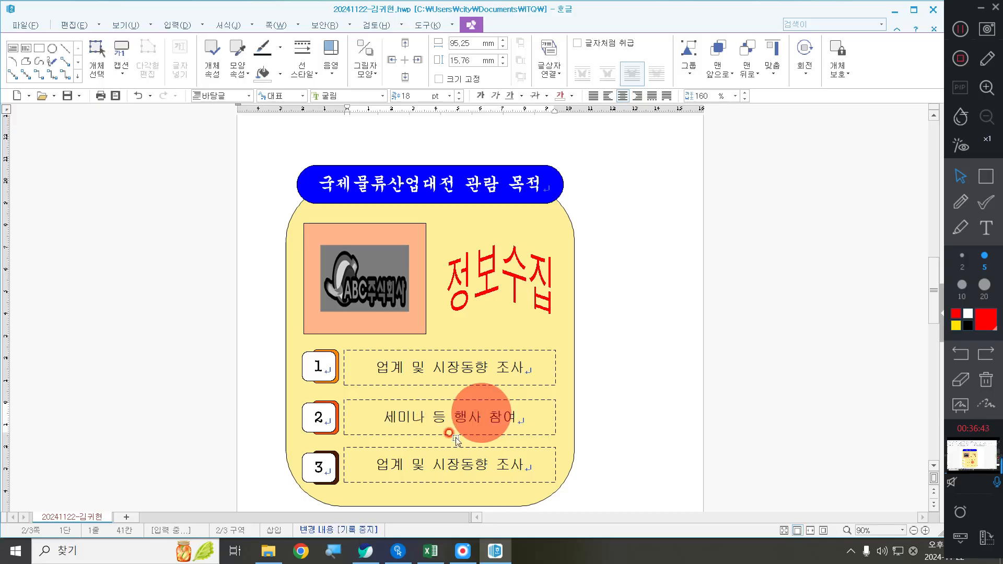
# Replace the text in the box beside number 3 with "상담 및 제품 구입" and leave the box
pyautogui.tripleClick(458, 462)
pyautogui.write('상담 및 제품 구')
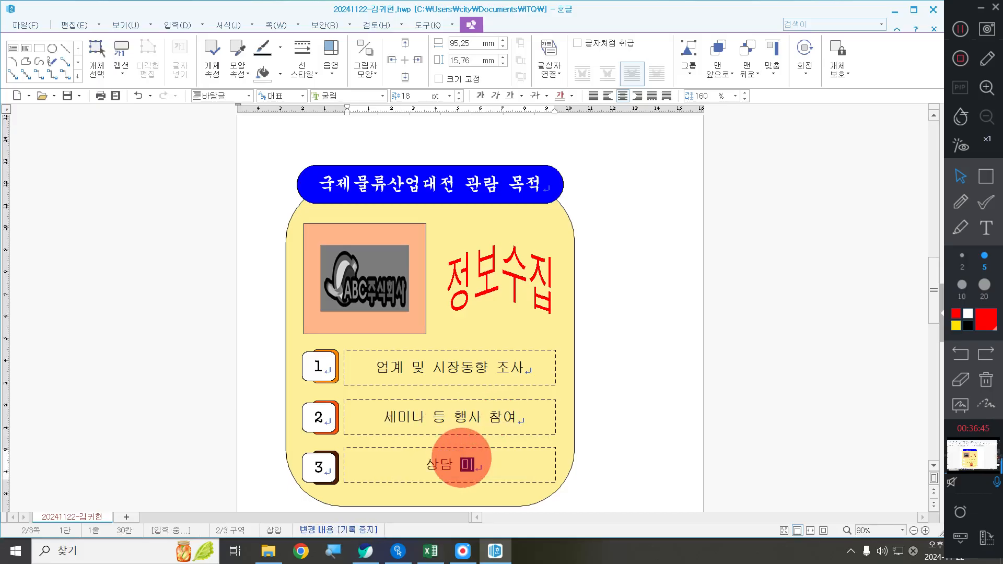
pyautogui.write('입')
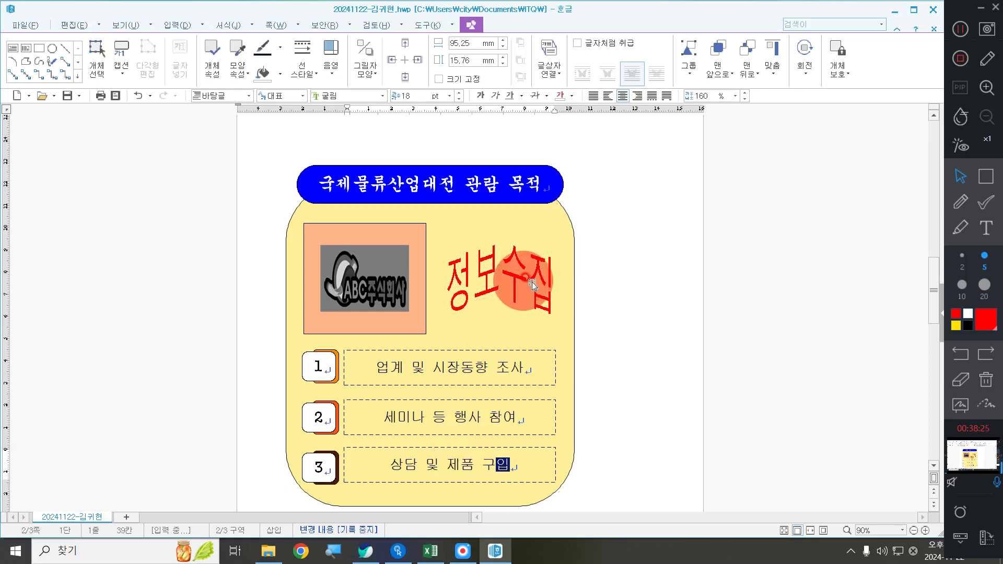
pyautogui.click(585, 324)
# Place the text cursor at the start of the empty third page
pyautogui.scroll(-6, 585, 322)
pyautogui.scroll(5, 578, 305)
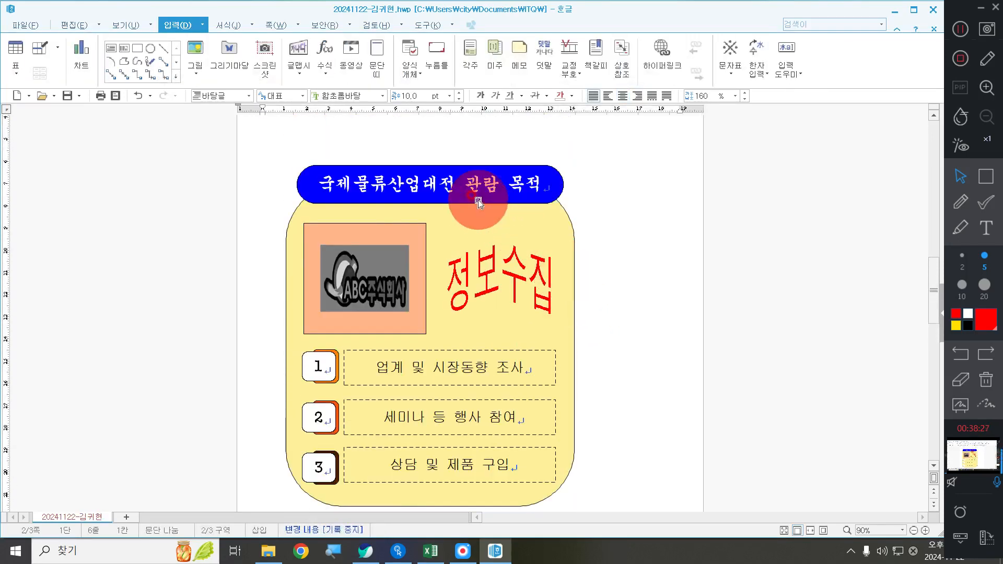
pyautogui.scroll(-1, 475, 204)
pyautogui.scroll(2, 585, 240)
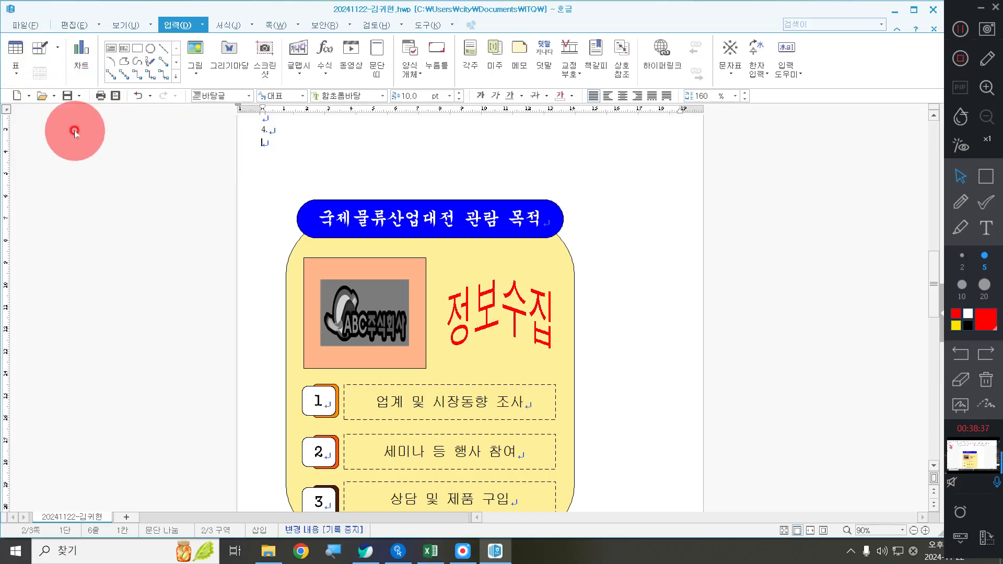
pyautogui.scroll(-6, 645, 244)
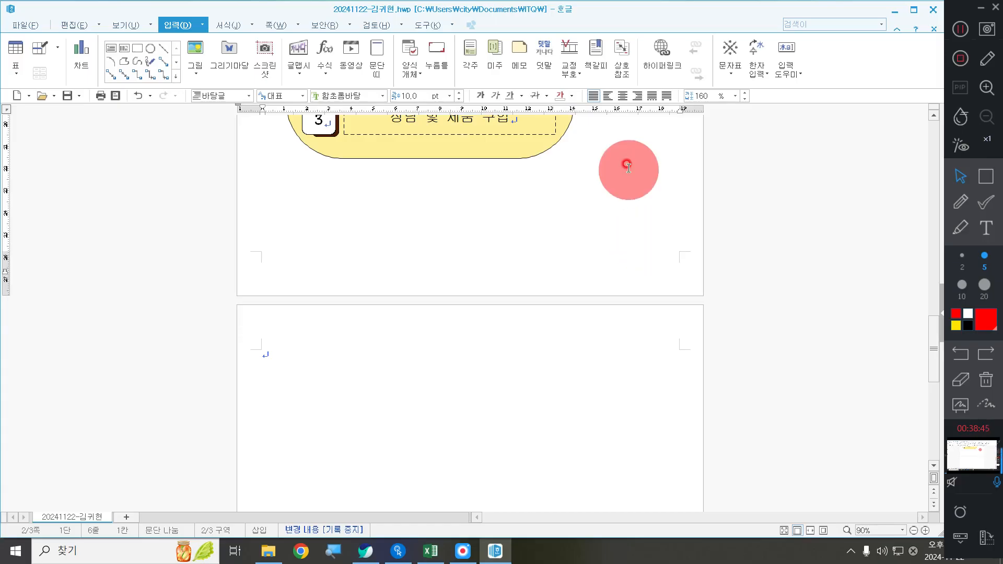
pyautogui.click(349, 360)
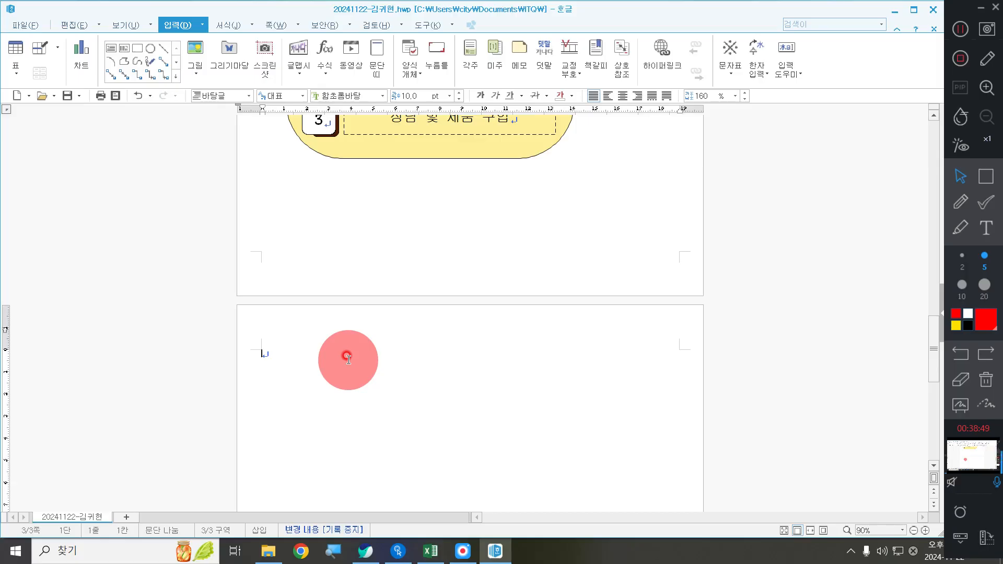
# Enter the title "제13회 국제물류산업대전" on the first line of the empty third page
pyautogui.click(333, 364)
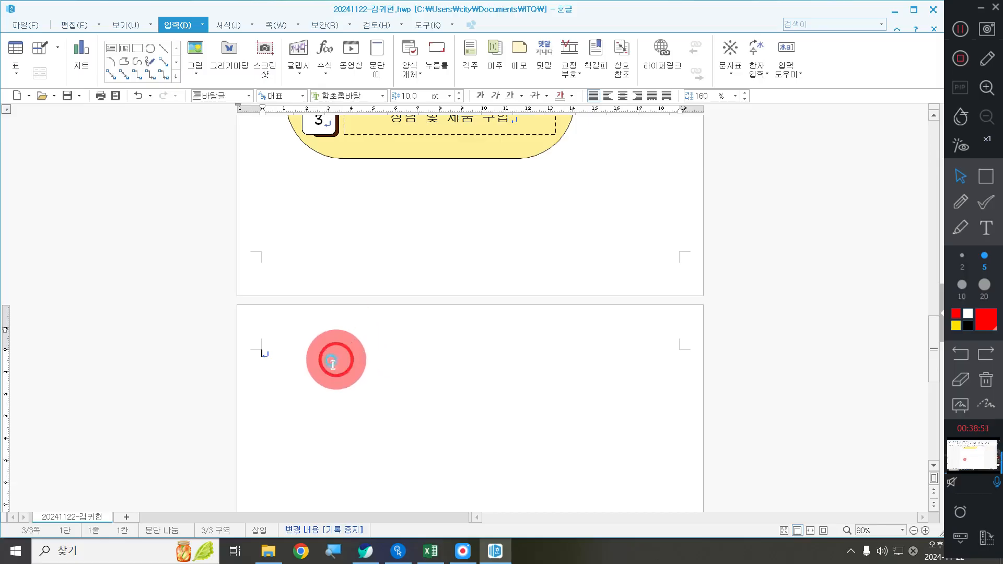
pyautogui.scroll(-3, 308, 339)
pyautogui.scroll(5, 301, 309)
pyautogui.scroll(-3, 304, 307)
pyautogui.click(268, 291)
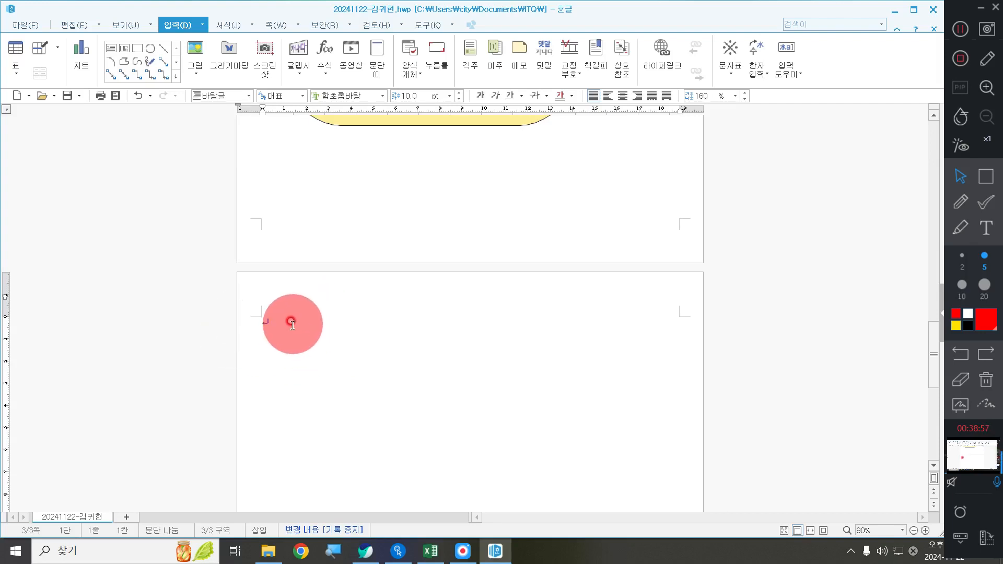
pyautogui.scroll(3, 293, 324)
pyautogui.scroll(-2, 277, 366)
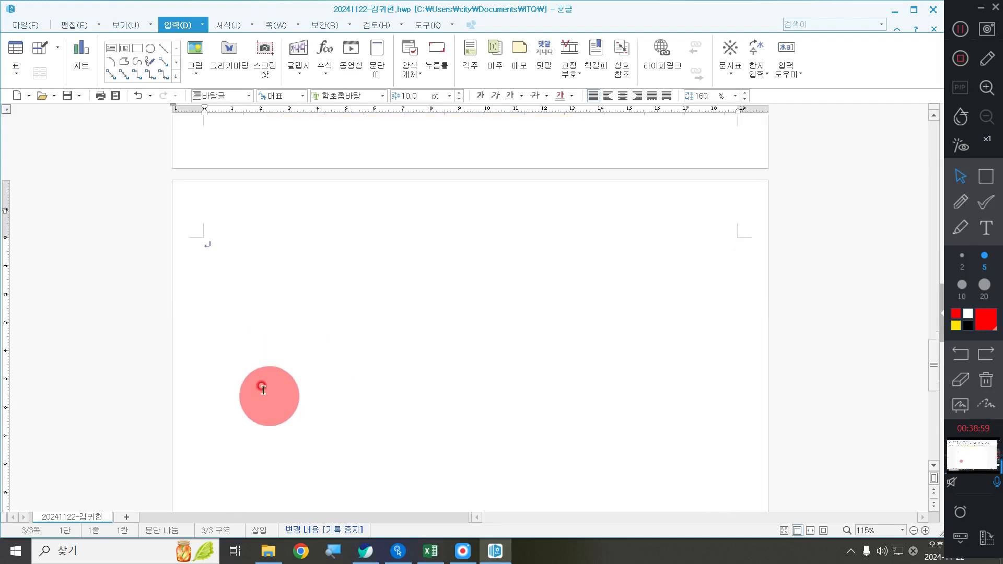
pyautogui.scroll(2, 240, 298)
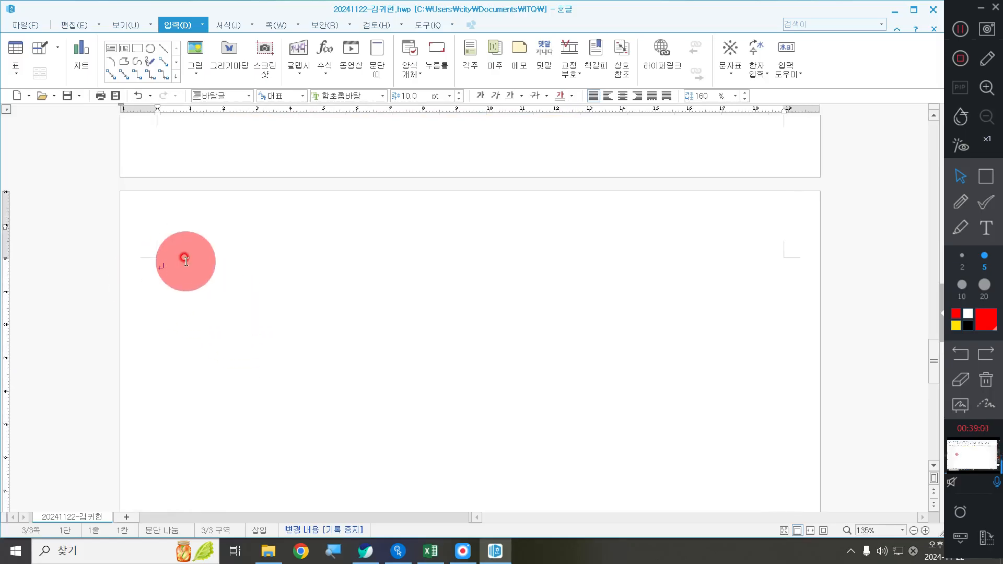
pyautogui.scroll(2, 201, 279)
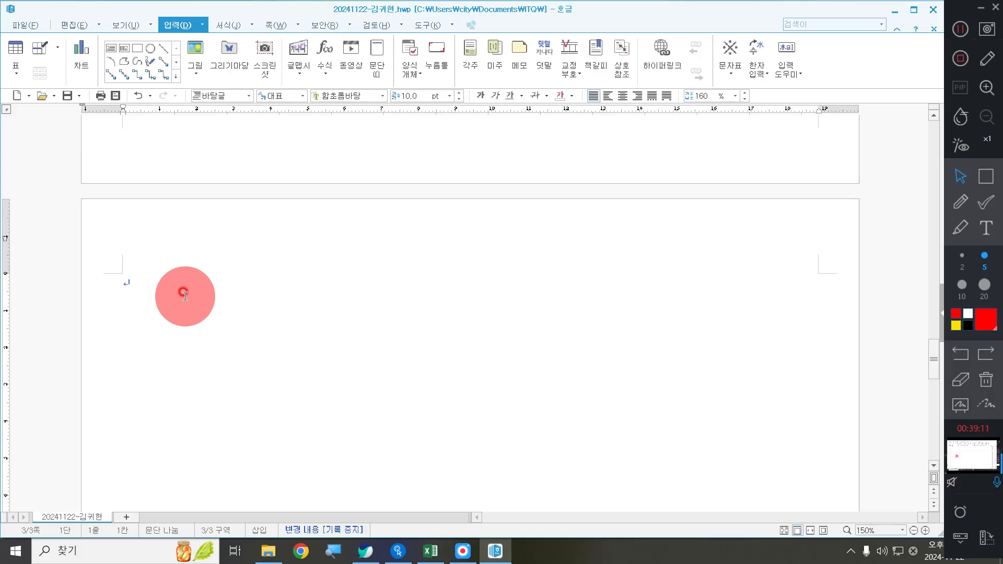
pyautogui.write('제13회 ')
pyautogui.write('국제물ㄹ')
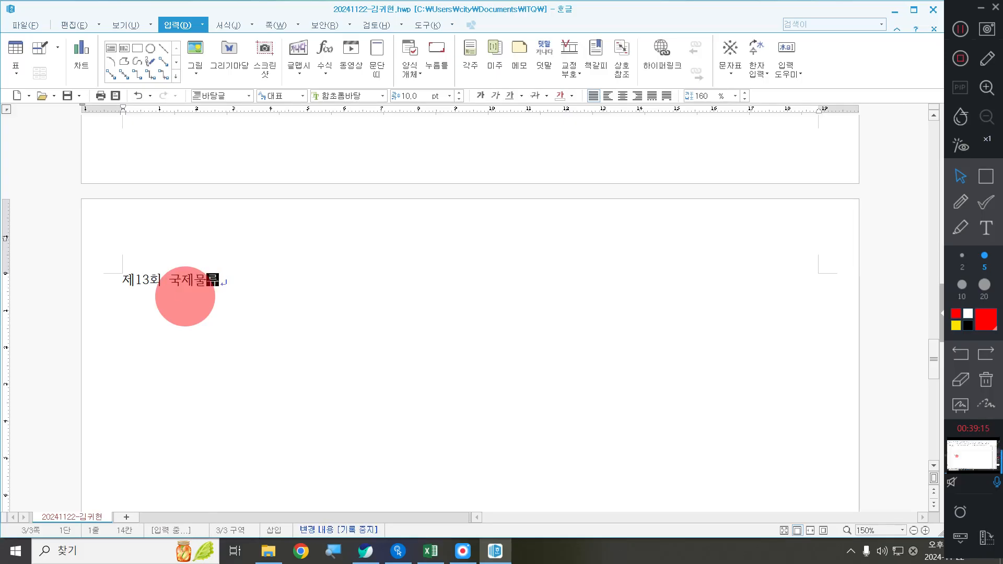
pyautogui.write('산업대전')
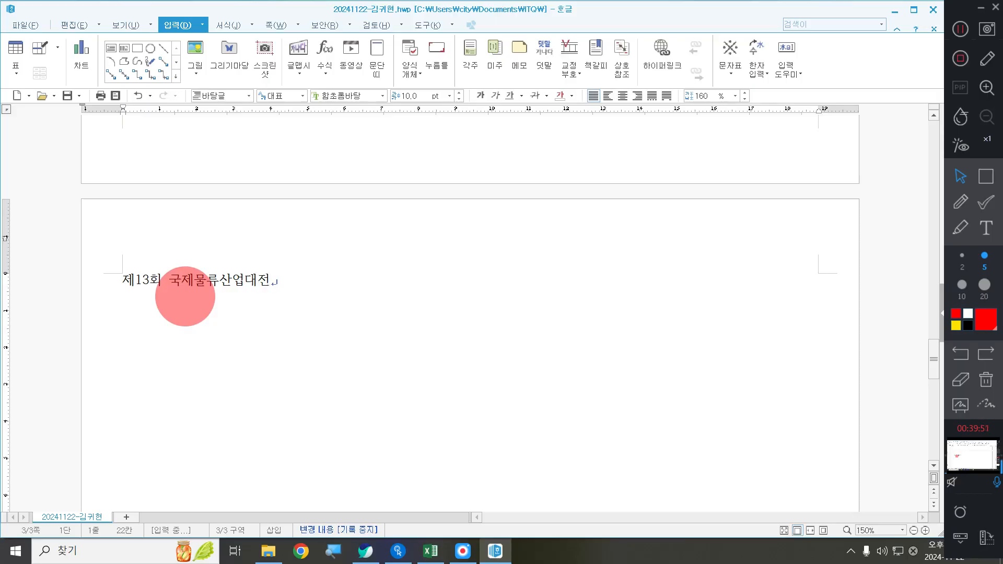
pyautogui.click(63, 281)
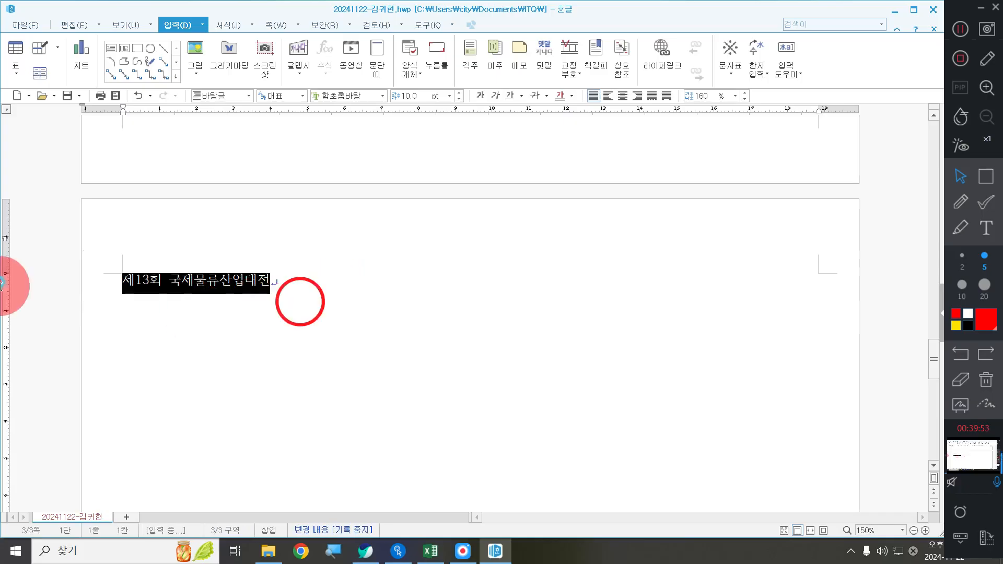
pyautogui.click(352, 317)
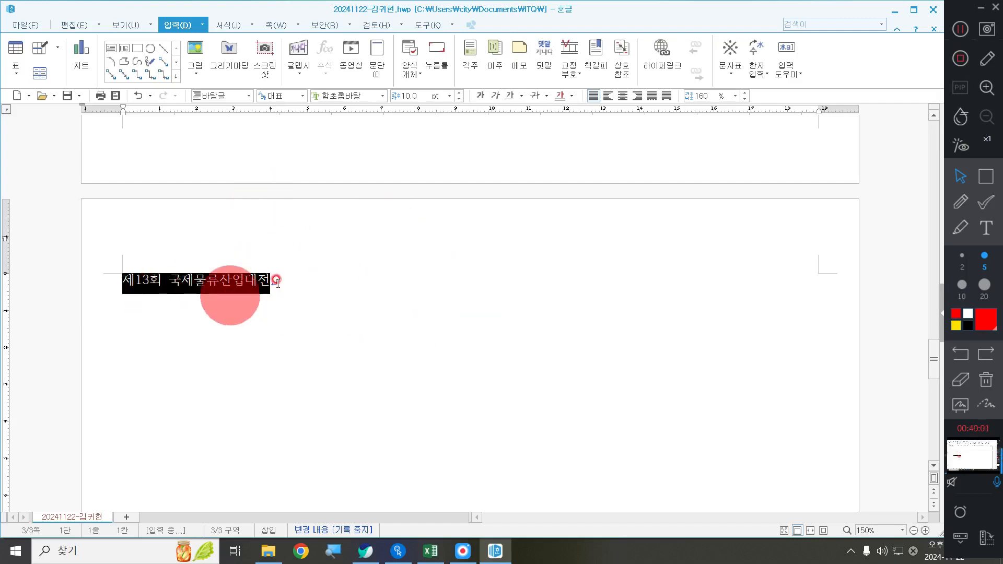
pyautogui.click(283, 287)
pyautogui.moveTo(300, 288); pyautogui.dragTo(81, 288)
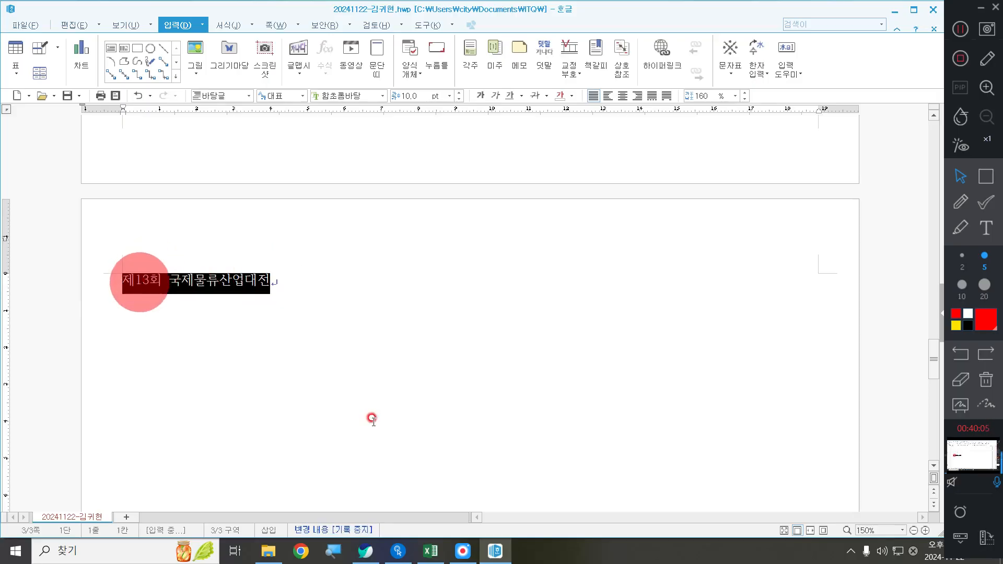
# Check the title in the exam sheet 한글(A형)_문제지.pdf in the browser, and correct the document title's number to 제14회
pyautogui.click(365, 552)
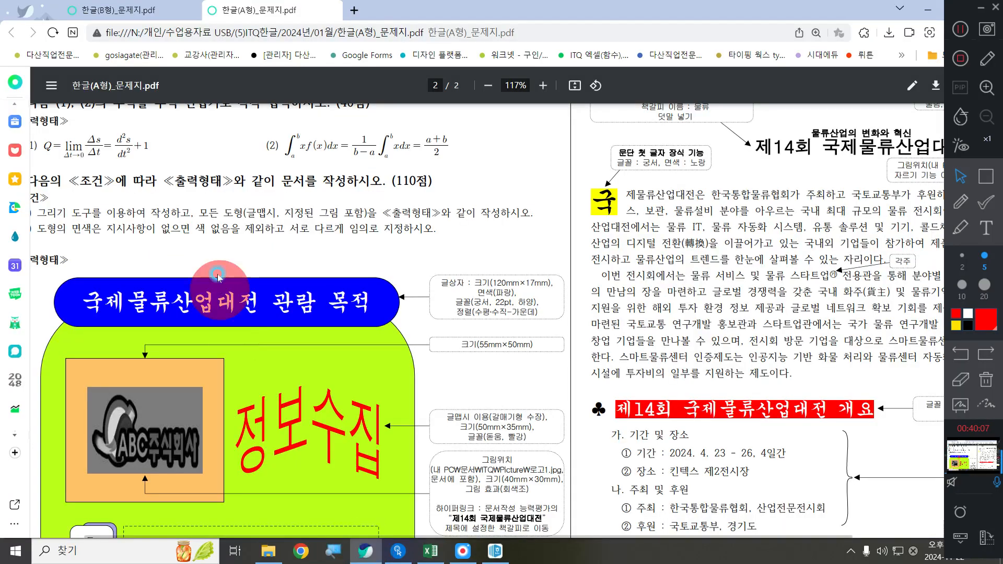
pyautogui.scroll(-5, 415, 246)
pyautogui.scroll(8, 522, 272)
pyautogui.scroll(-2, 678, 341)
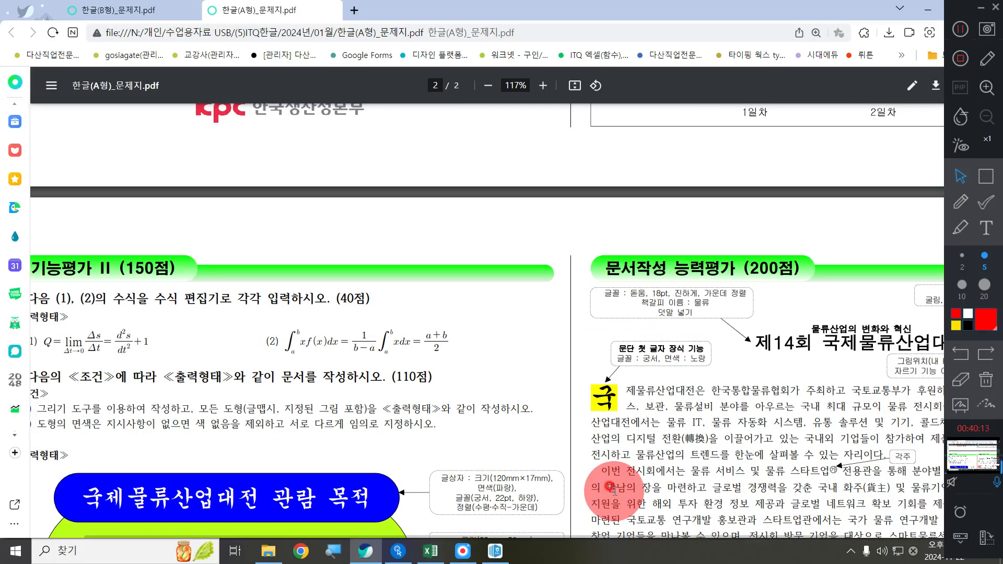
pyautogui.click(928, 10)
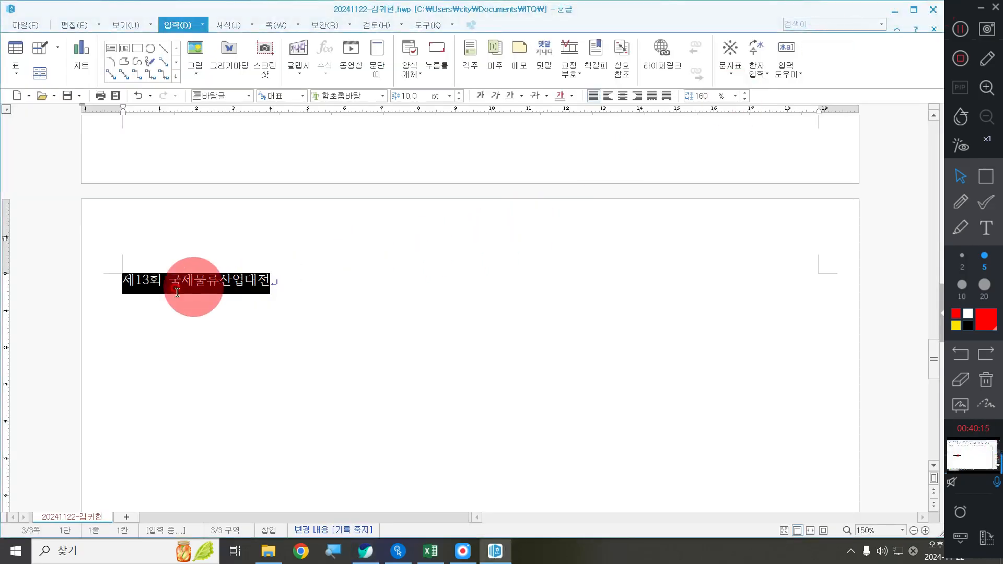
pyautogui.click(142, 283)
pyautogui.press('BackSpace')
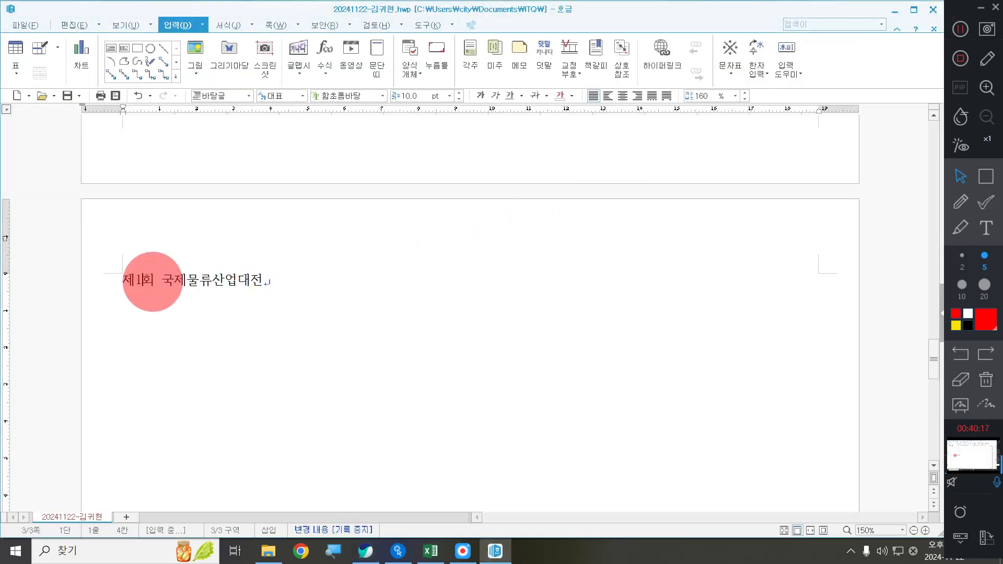
pyautogui.write('4')
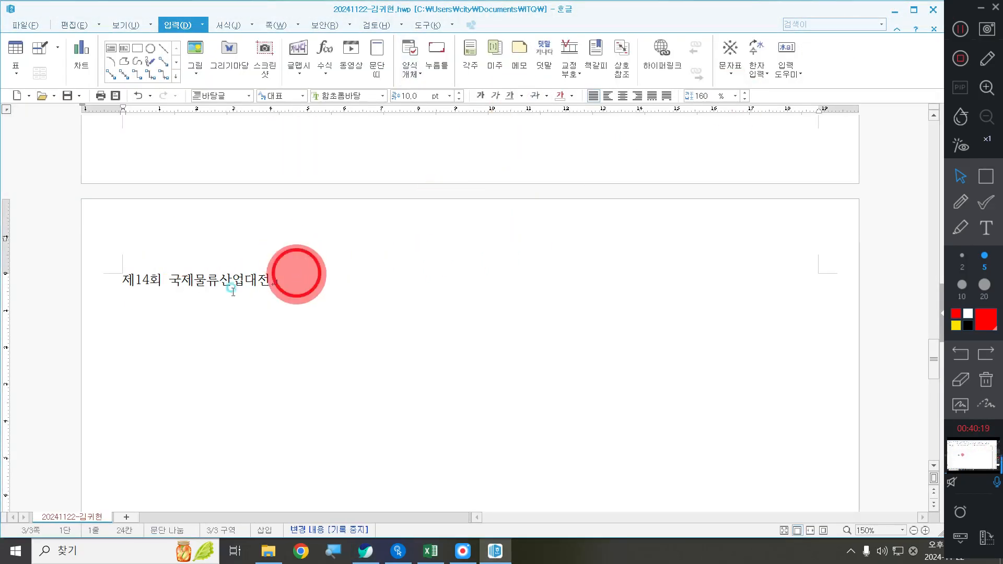
# Set the font of the whole title "제14회 국제물류산업대전" to 돋움
pyautogui.moveTo(292, 272); pyautogui.dragTo(95, 292)
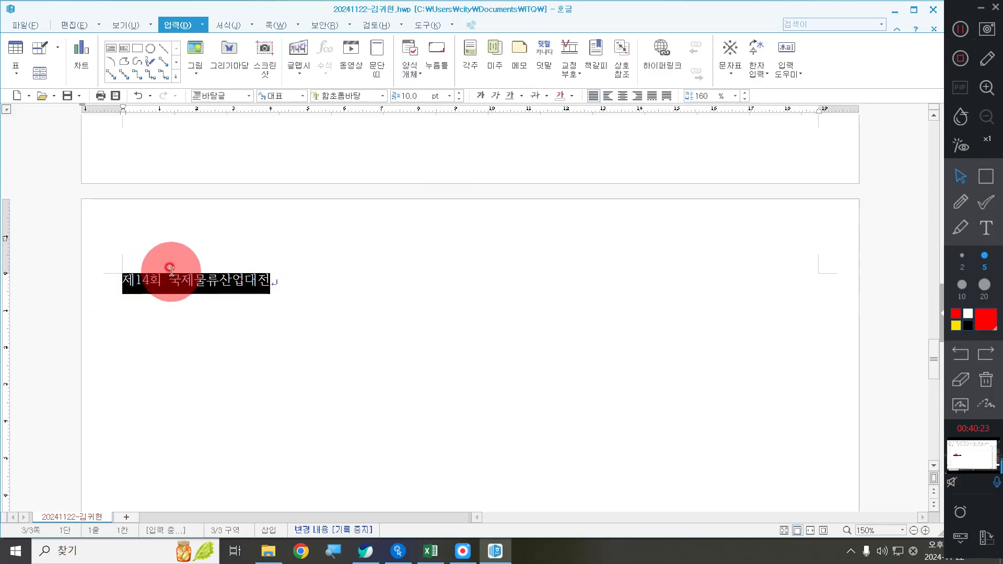
pyautogui.click(332, 97)
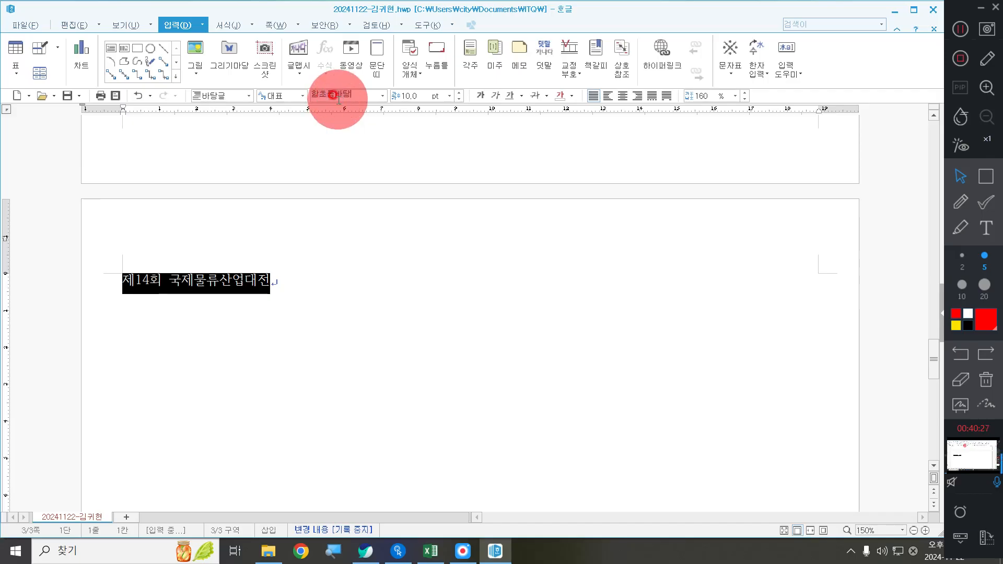
pyautogui.write('돋움')
pyautogui.press('Tab')
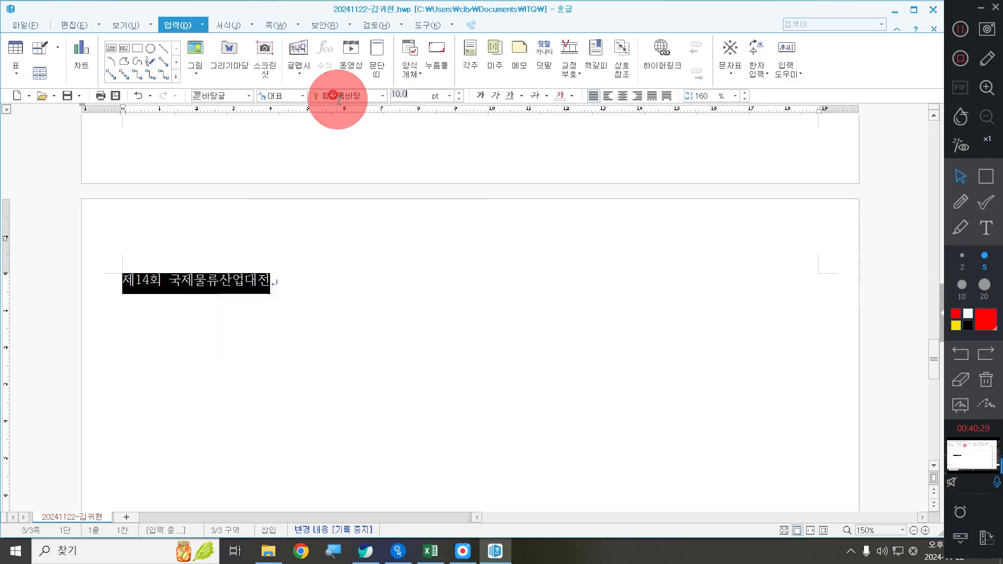
pyautogui.click(333, 95)
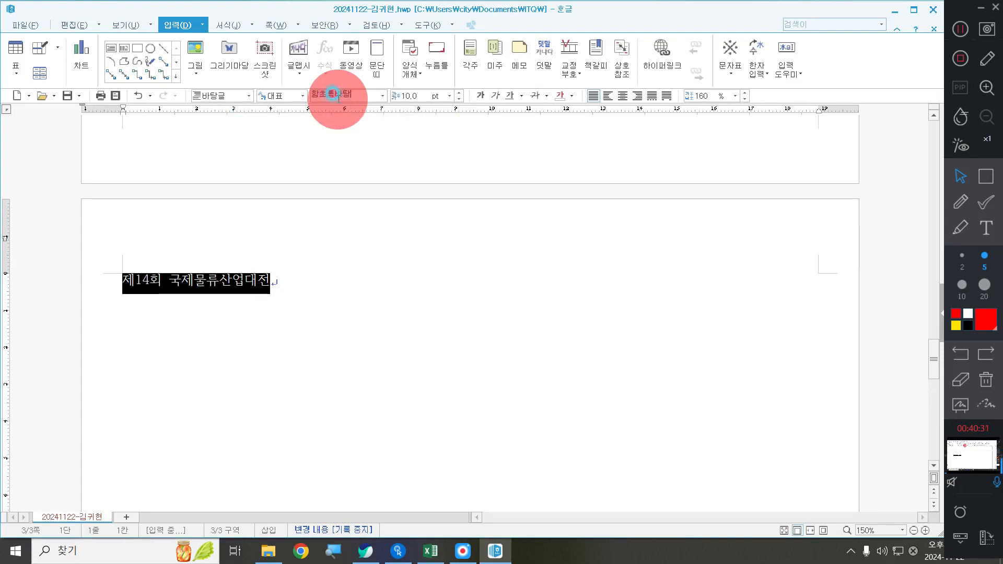
pyautogui.write('도ㄷ움')
pyautogui.press('Return')
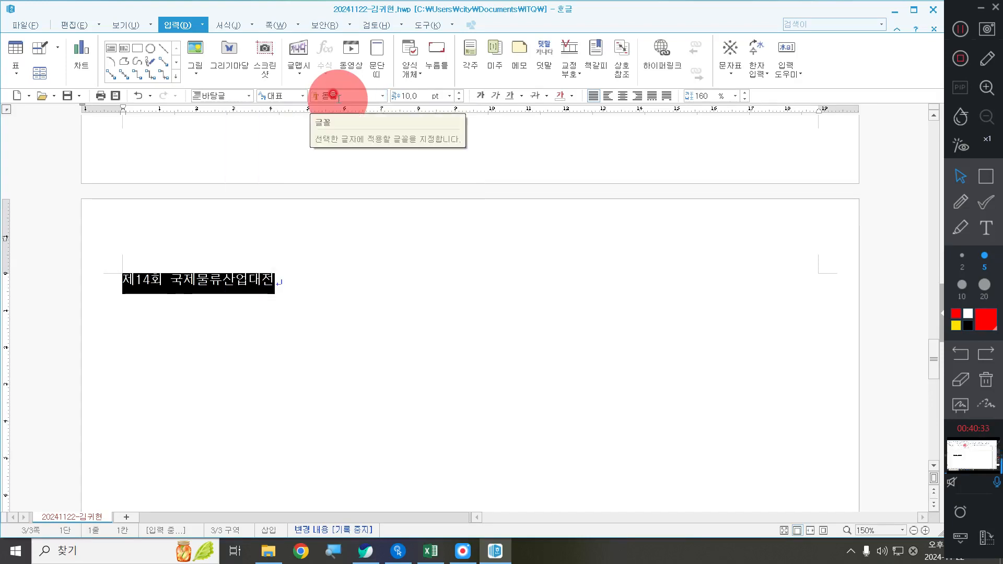
# Set the selected title to 18 pt, bold and centre-aligned
pyautogui.click(403, 96)
pyautogui.write('18')
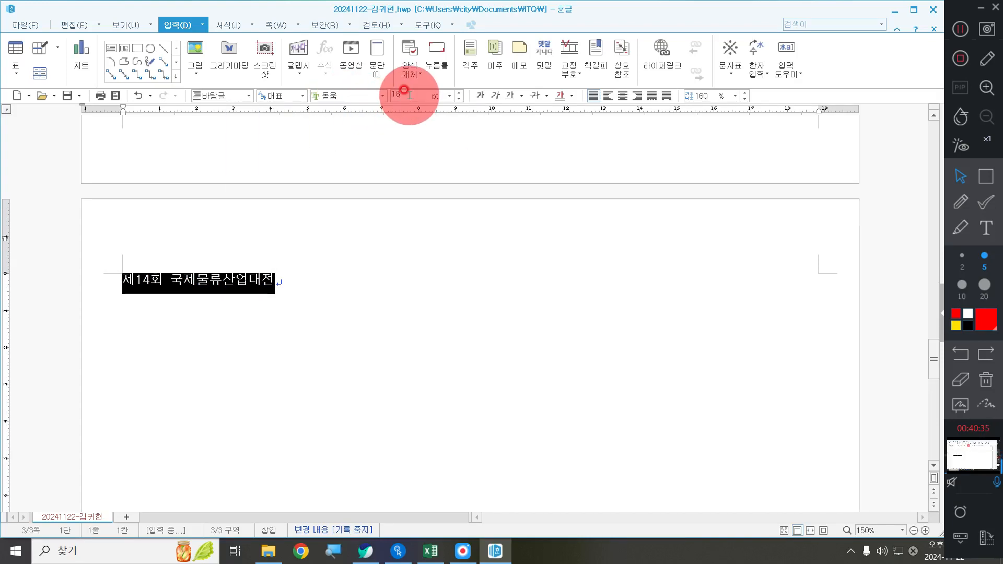
pyautogui.press('Return')
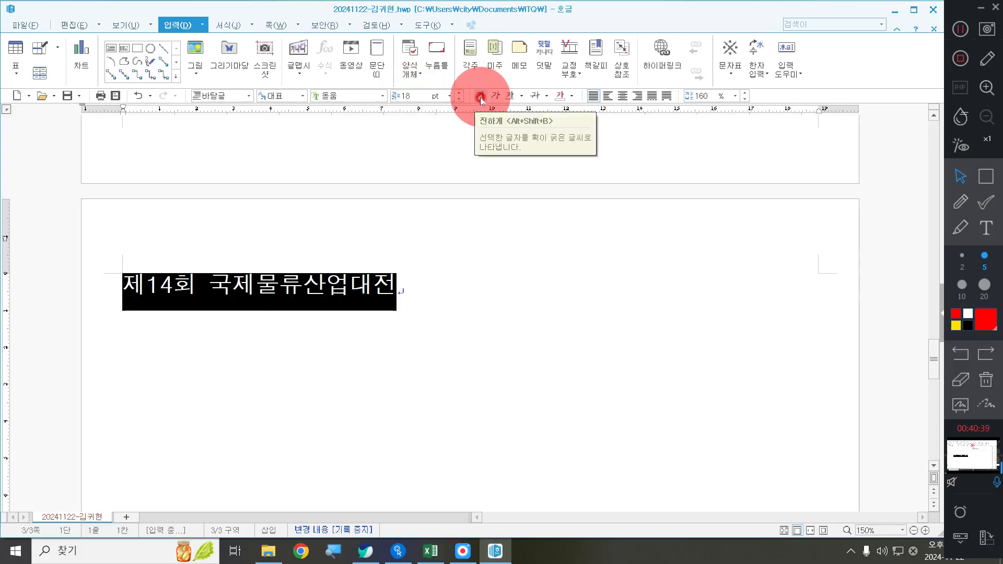
pyautogui.click(480, 98)
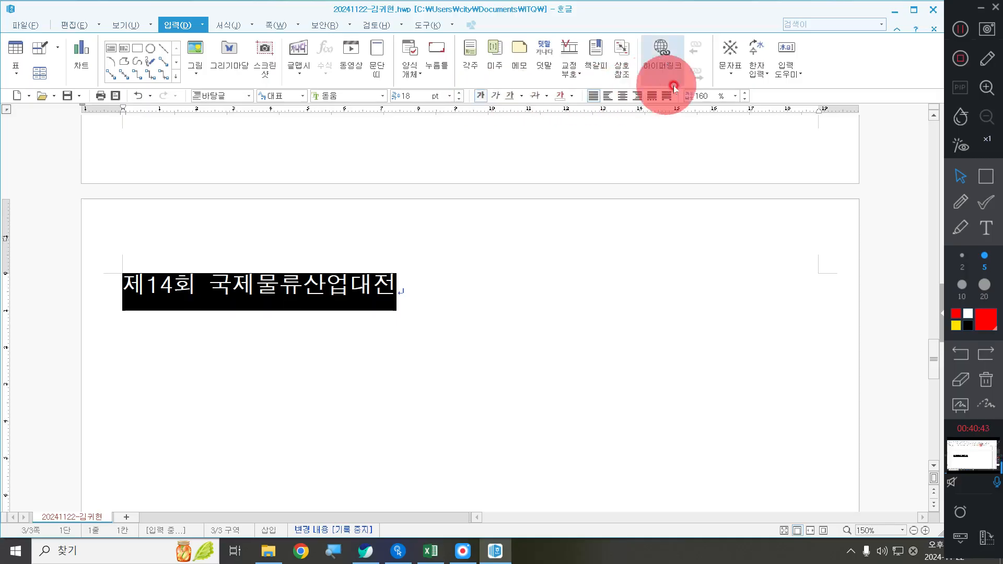
pyautogui.click(622, 97)
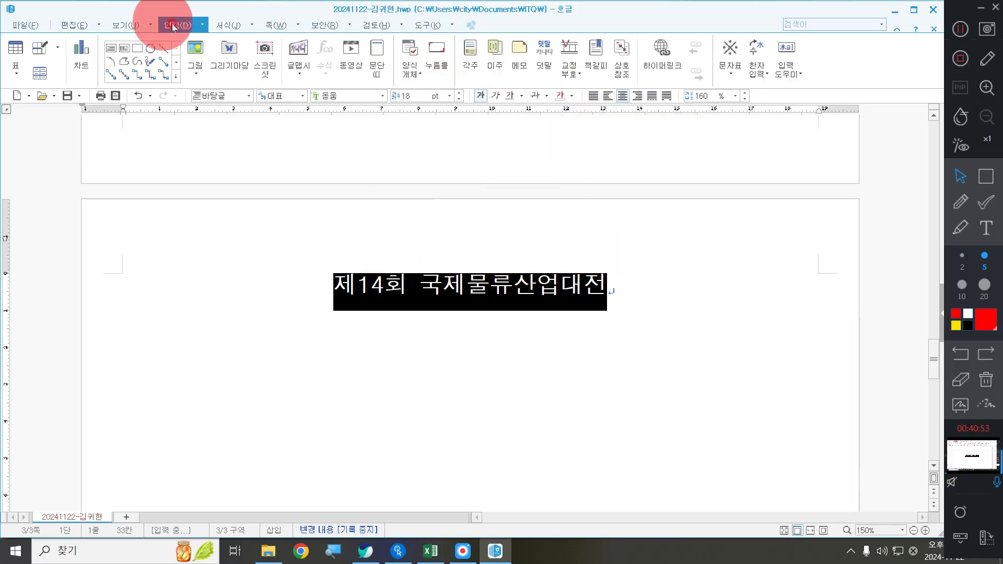
# Add the ruby text (덧말) "물류산업의 변화와 혁신" above the title
pyautogui.click(546, 63)
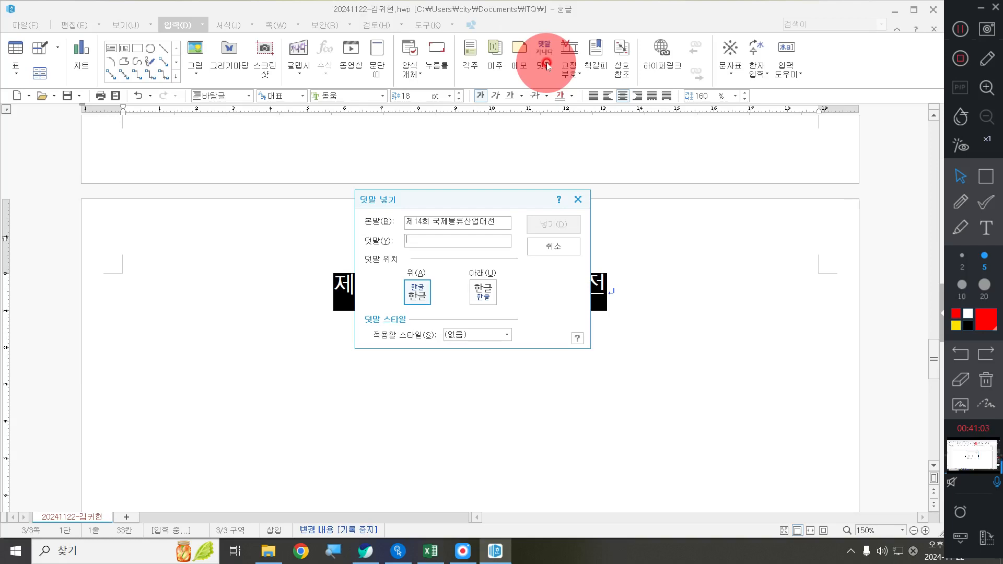
pyautogui.click(434, 239)
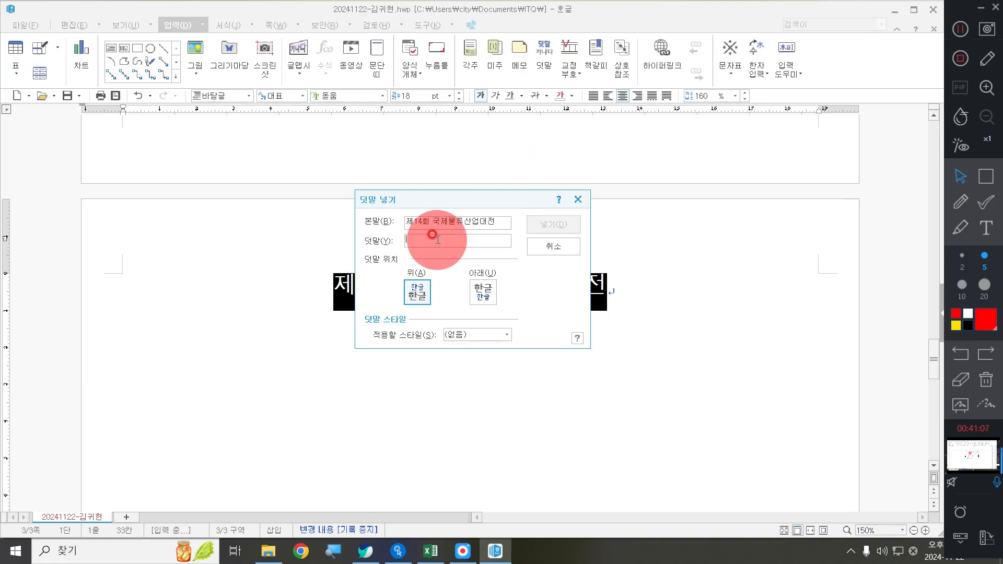
pyautogui.write('an')
pyautogui.press('BackSpace')
pyautogui.press('BackSpace')
pyautogui.write('물류시')
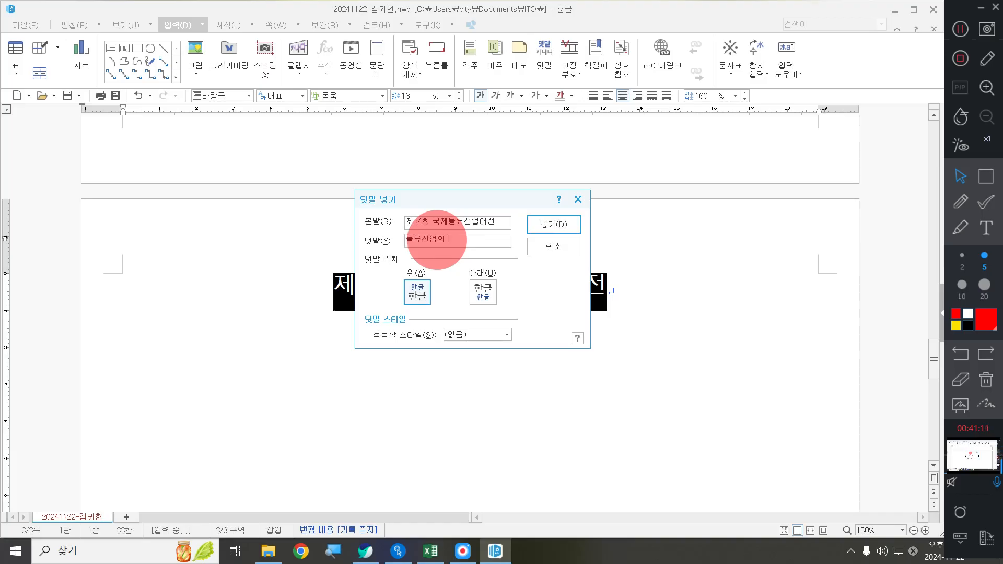
pyautogui.write('업의 변화오')
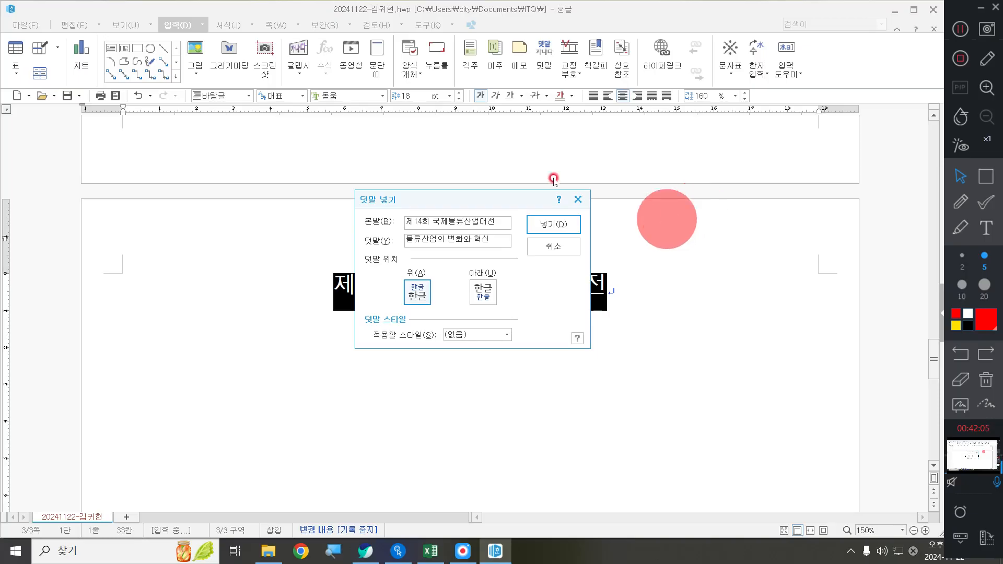
pyautogui.click(538, 226)
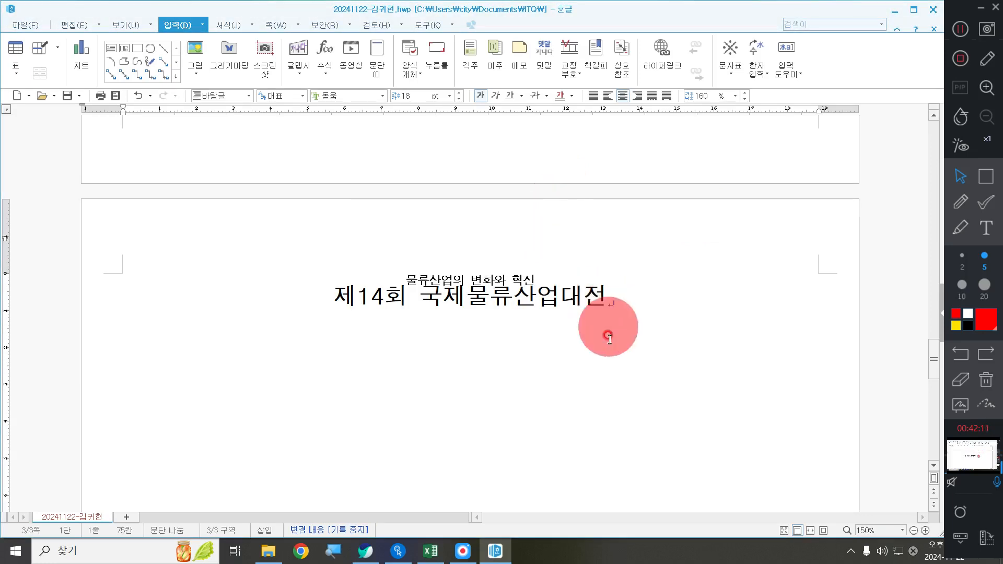
# Insert a bookmark named "물류" at the start of the title and check the bookmark list
pyautogui.click(294, 255)
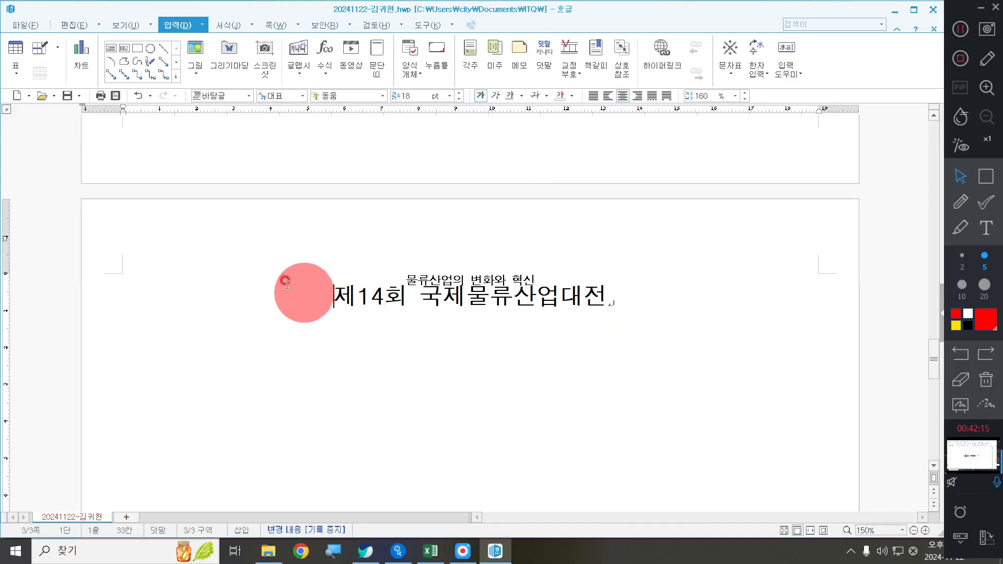
pyautogui.click(332, 299)
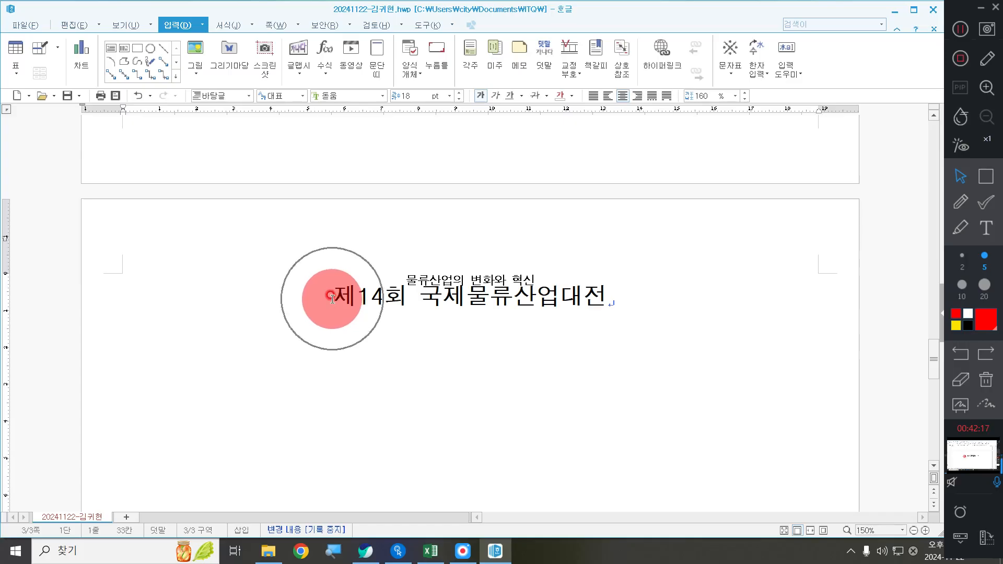
pyautogui.click(596, 52)
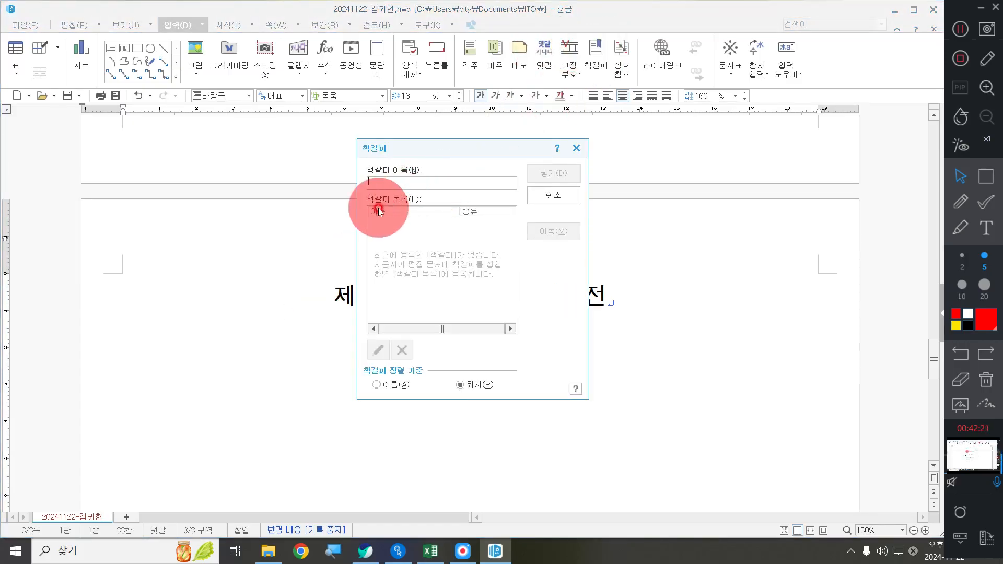
pyautogui.write('물류')
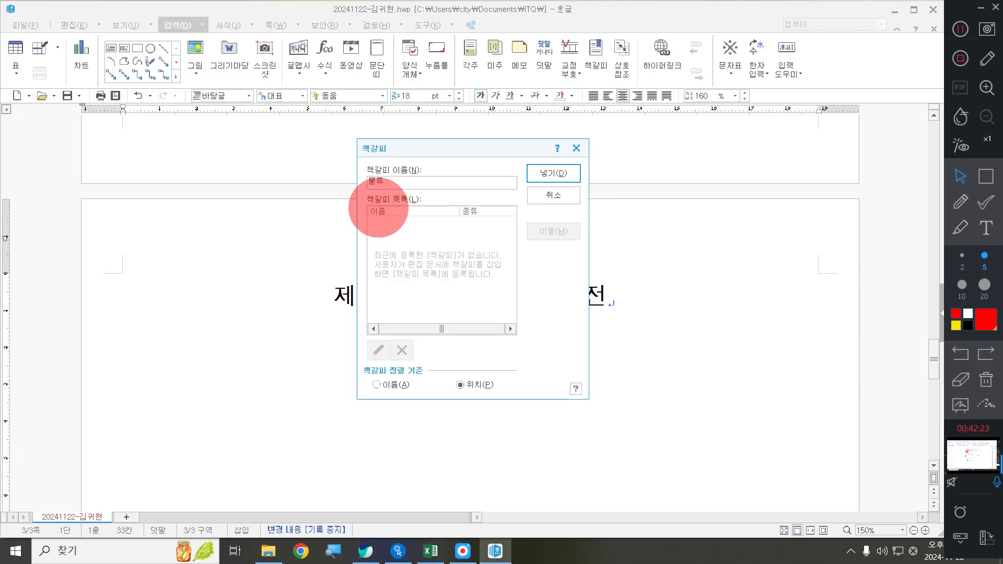
pyautogui.press('Return')
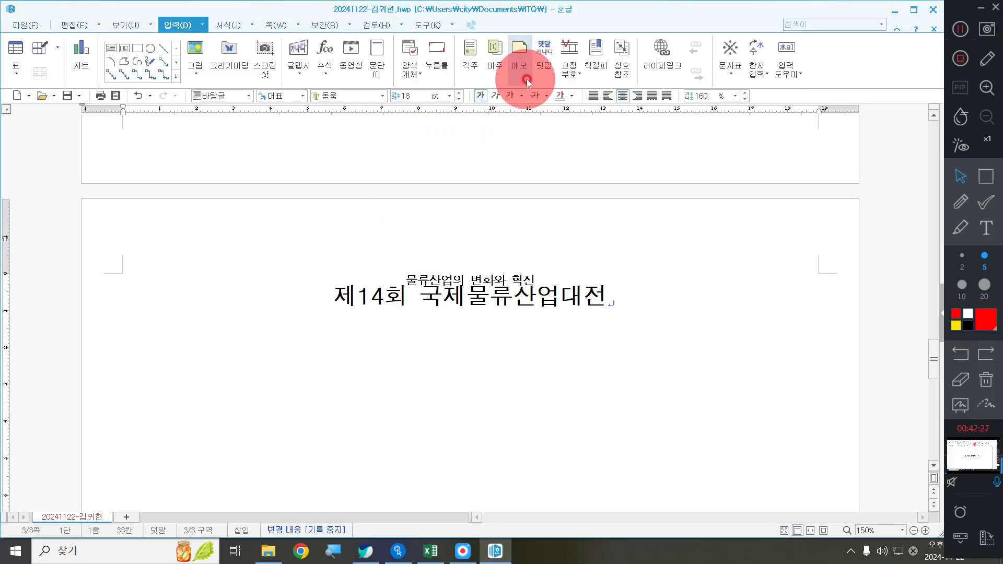
pyautogui.click(607, 52)
pyautogui.click(548, 195)
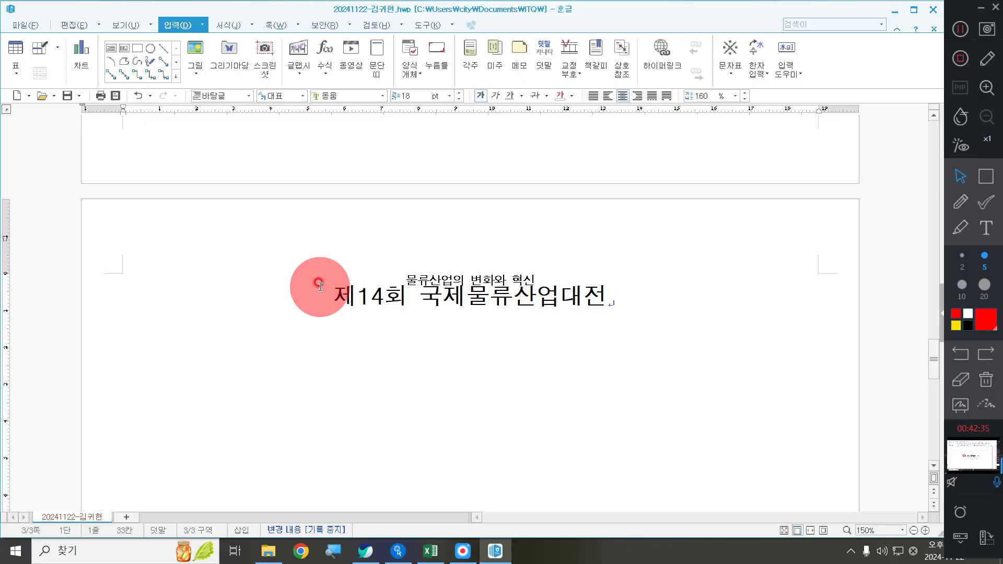
# Add a hyperlink from the ABC주식회사 logo picture on page 2 to the bookmark "물류" in the current document
pyautogui.scroll(10, 415, 281)
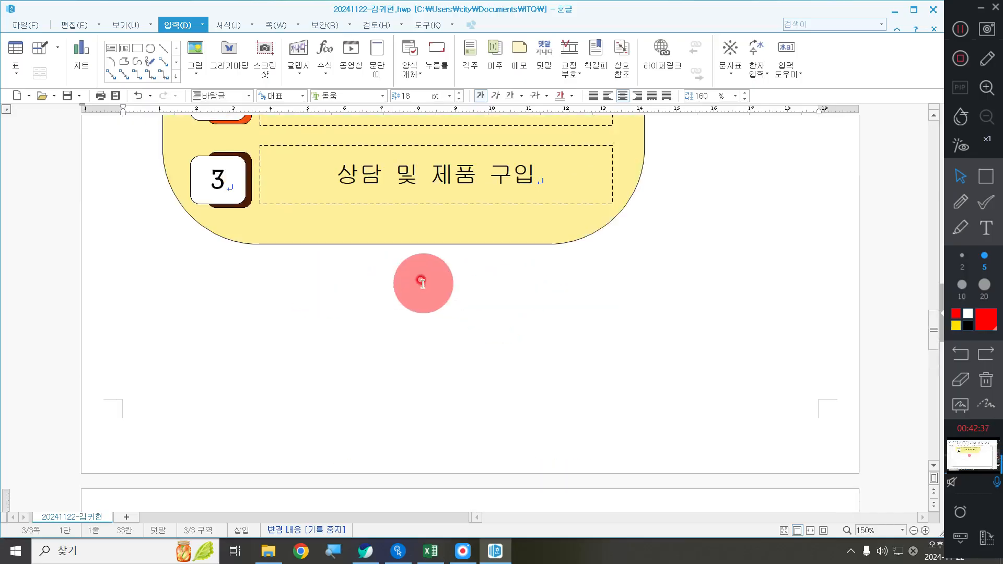
pyautogui.scroll(-3, 413, 283)
pyautogui.click(308, 232)
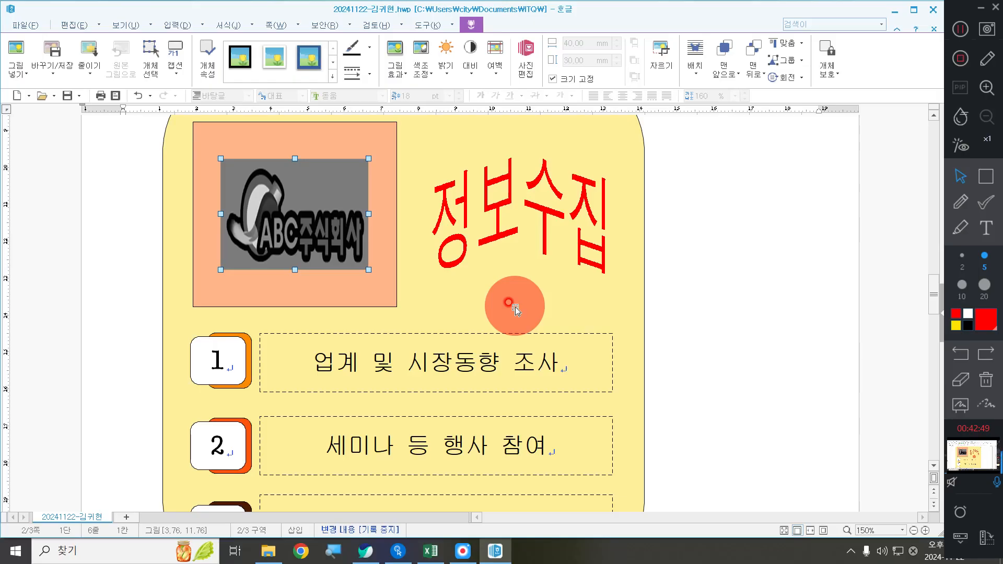
pyautogui.scroll(-1, 397, 123)
pyautogui.scroll(3, 465, 148)
pyautogui.scroll(-2, 299, 272)
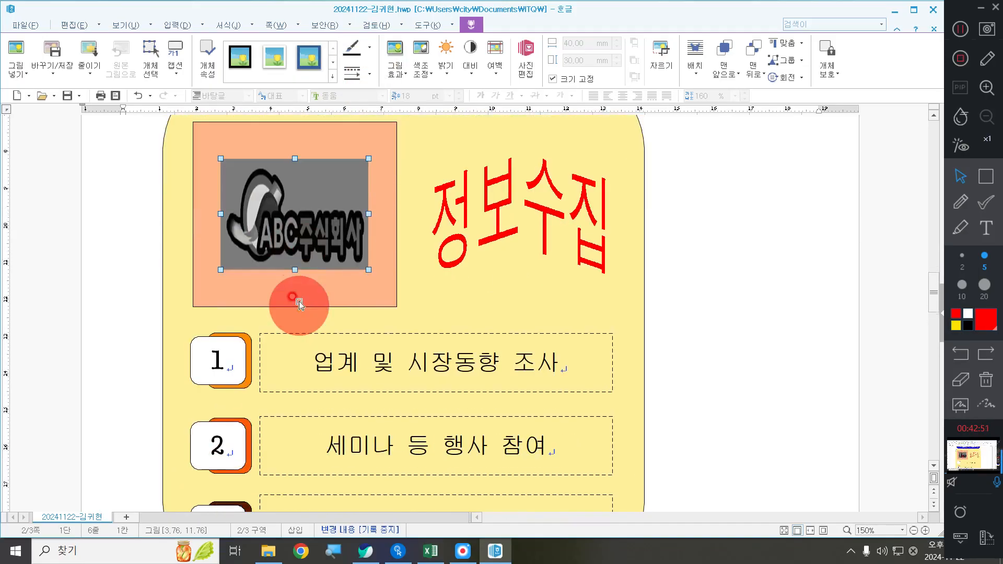
pyautogui.rightClick(284, 222)
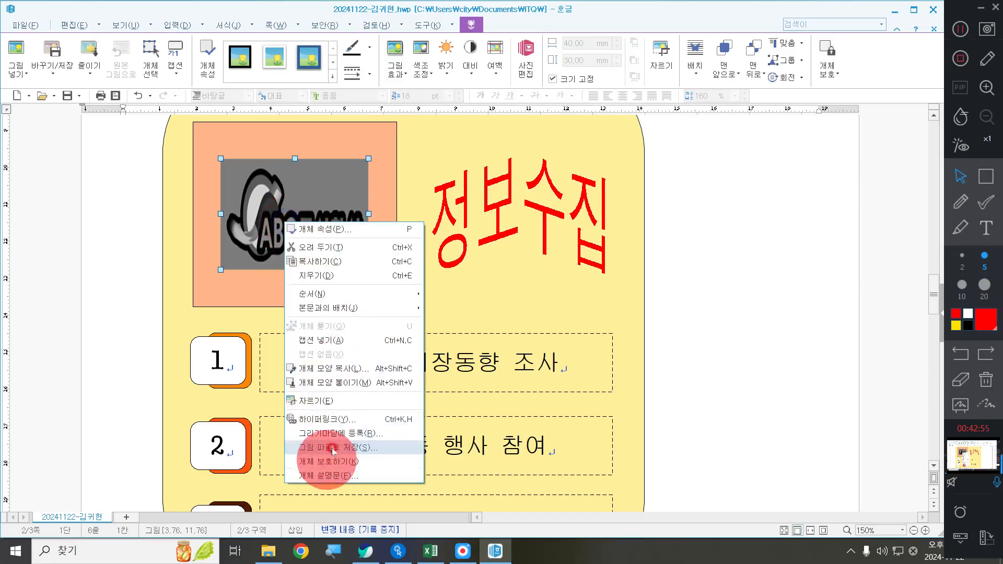
pyautogui.click(331, 420)
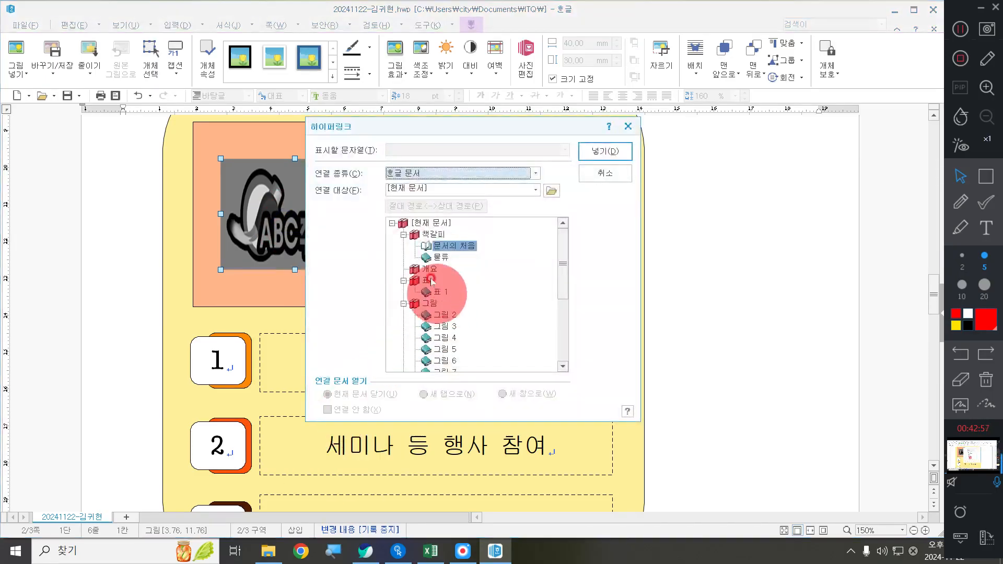
pyautogui.click(441, 257)
pyautogui.click(607, 156)
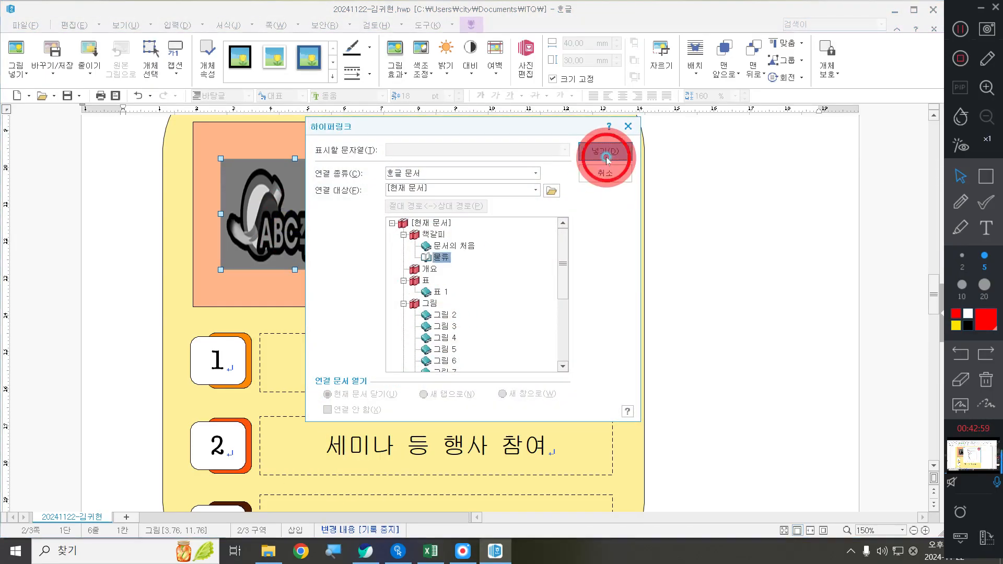
pyautogui.click(666, 396)
pyautogui.scroll(-10, 677, 387)
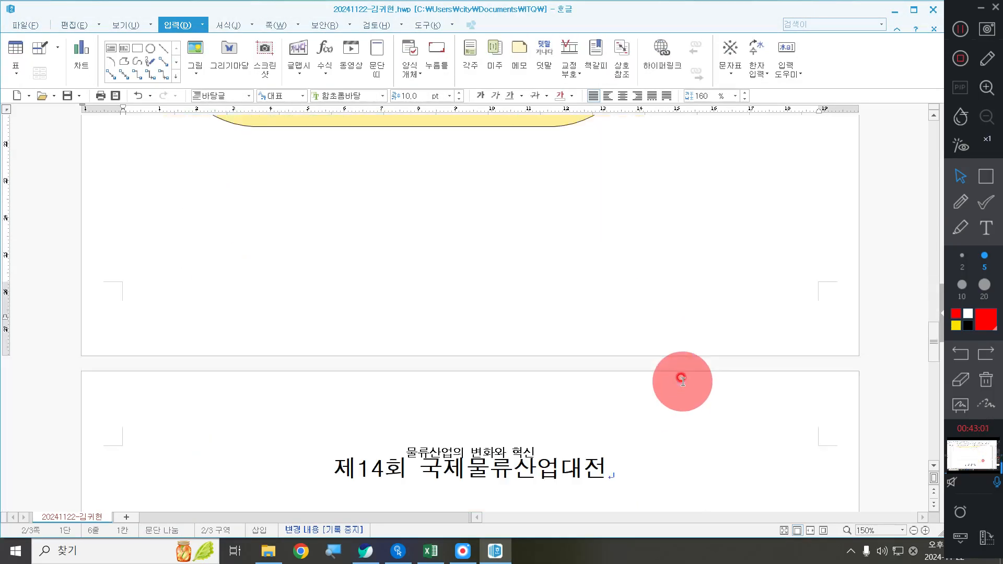
pyautogui.scroll(-3, 681, 379)
pyautogui.click(656, 313)
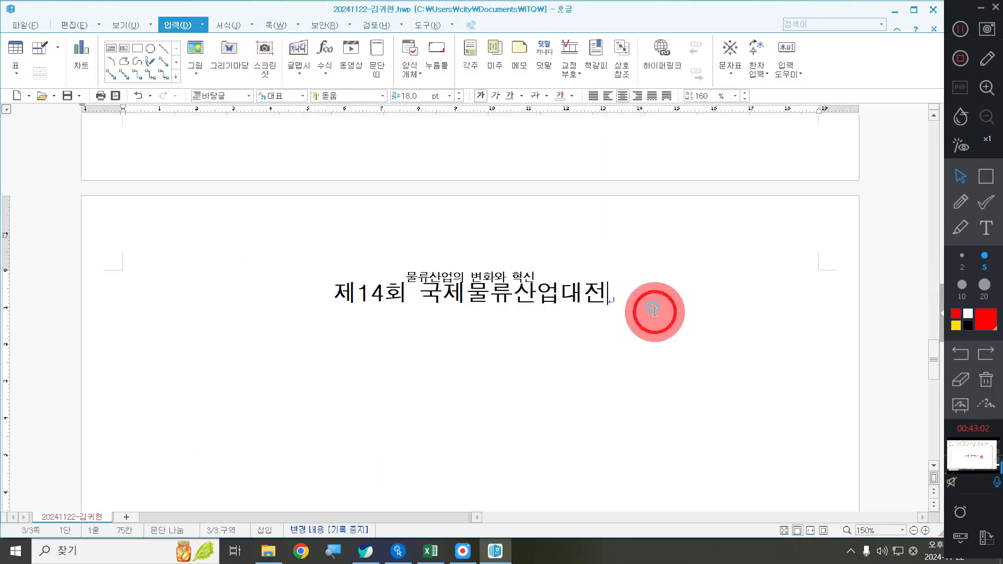
pyautogui.click(963, 28)
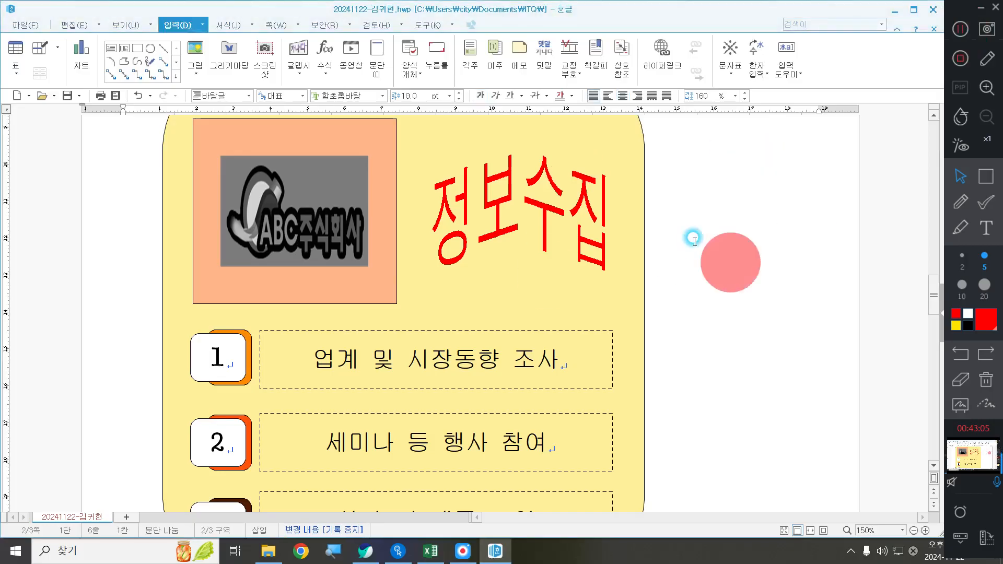
# Test the hyperlink on the ABC주식회사 logo picture by following it to its bookmark
pyautogui.scroll(1, 716, 240)
pyautogui.click(287, 282)
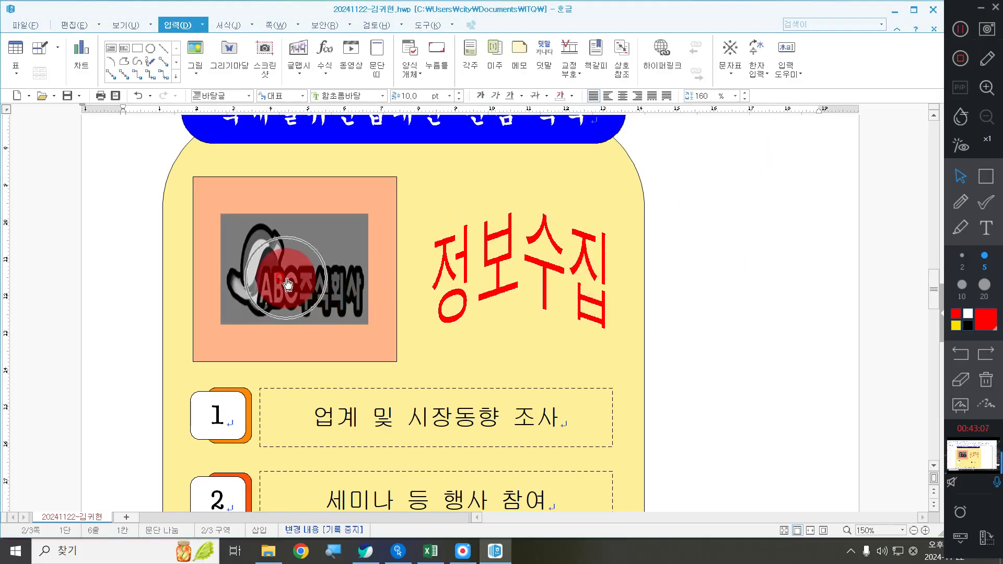
pyautogui.click(287, 284)
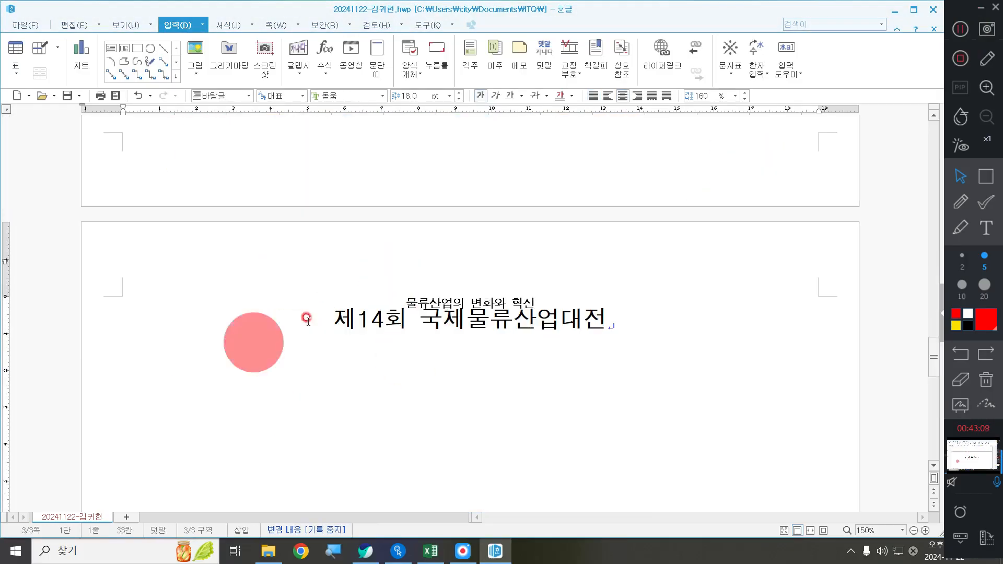